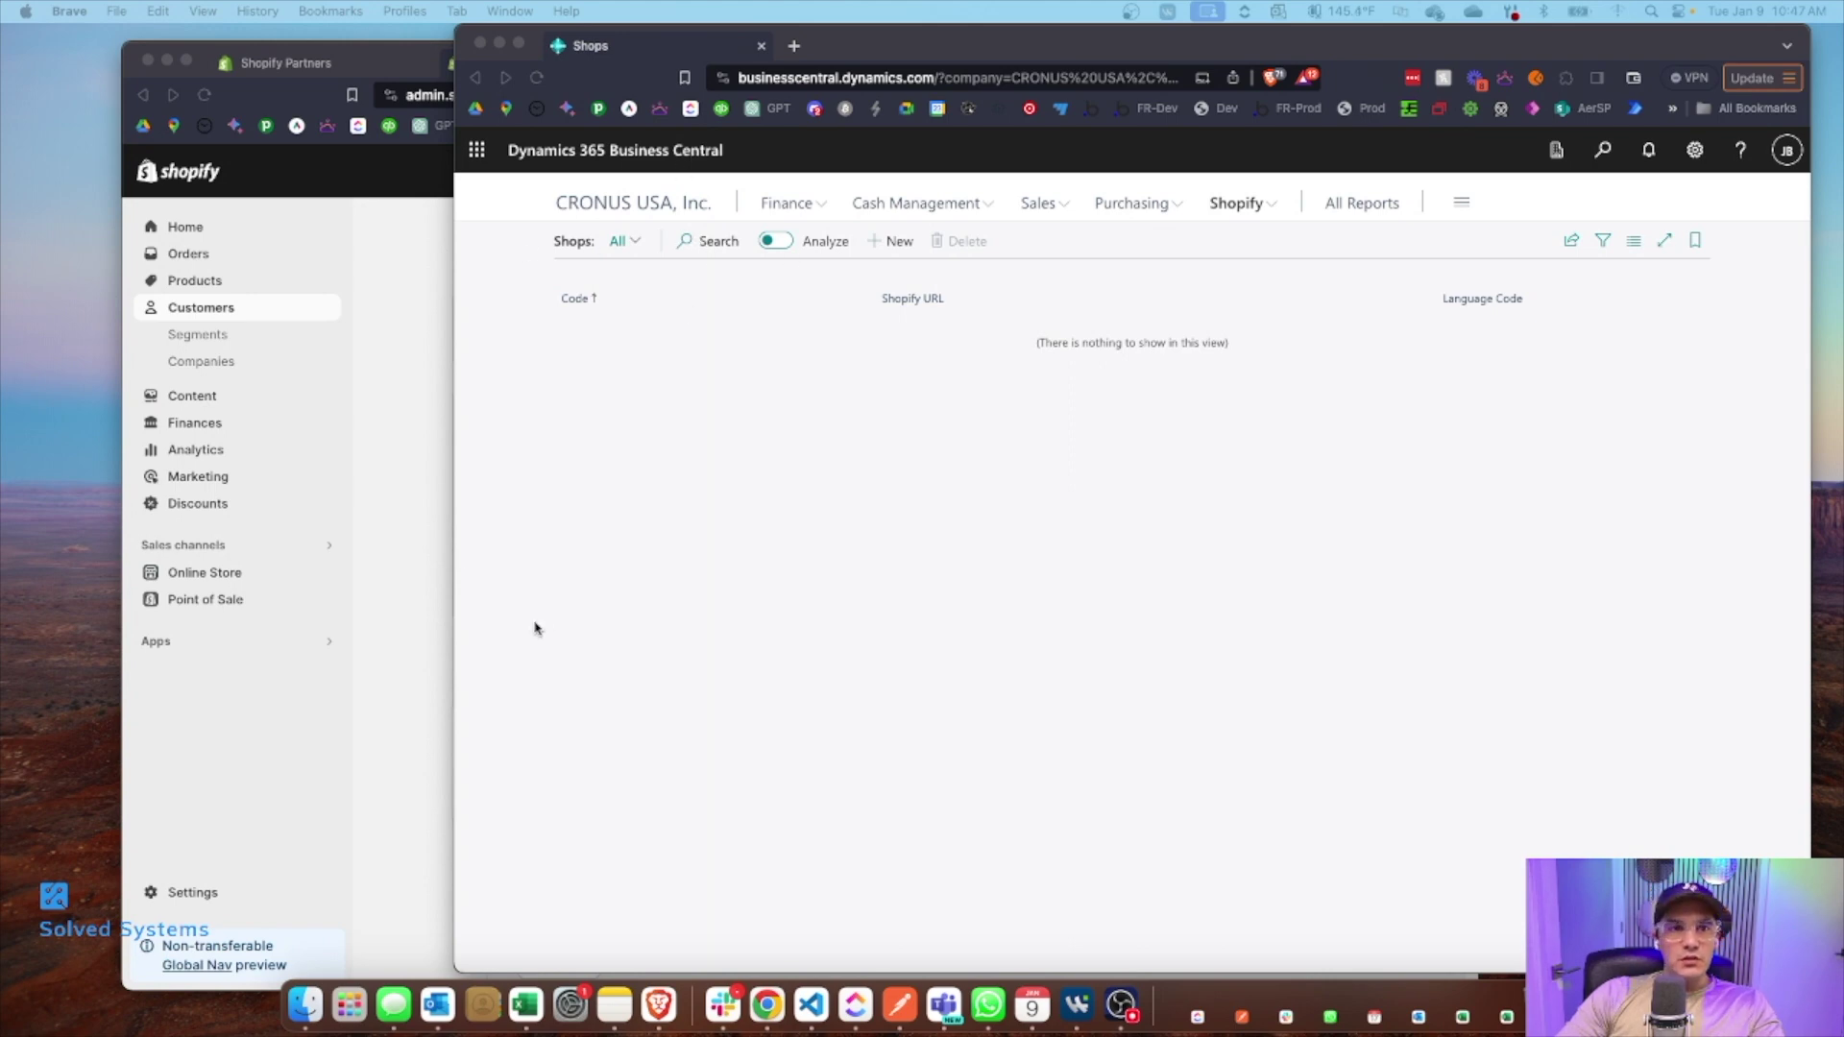
Step: Launch the Dynamics 365 Business Central app from Shopify admin's apps and sign in to CRONUS USA, Inc
click(366, 632)
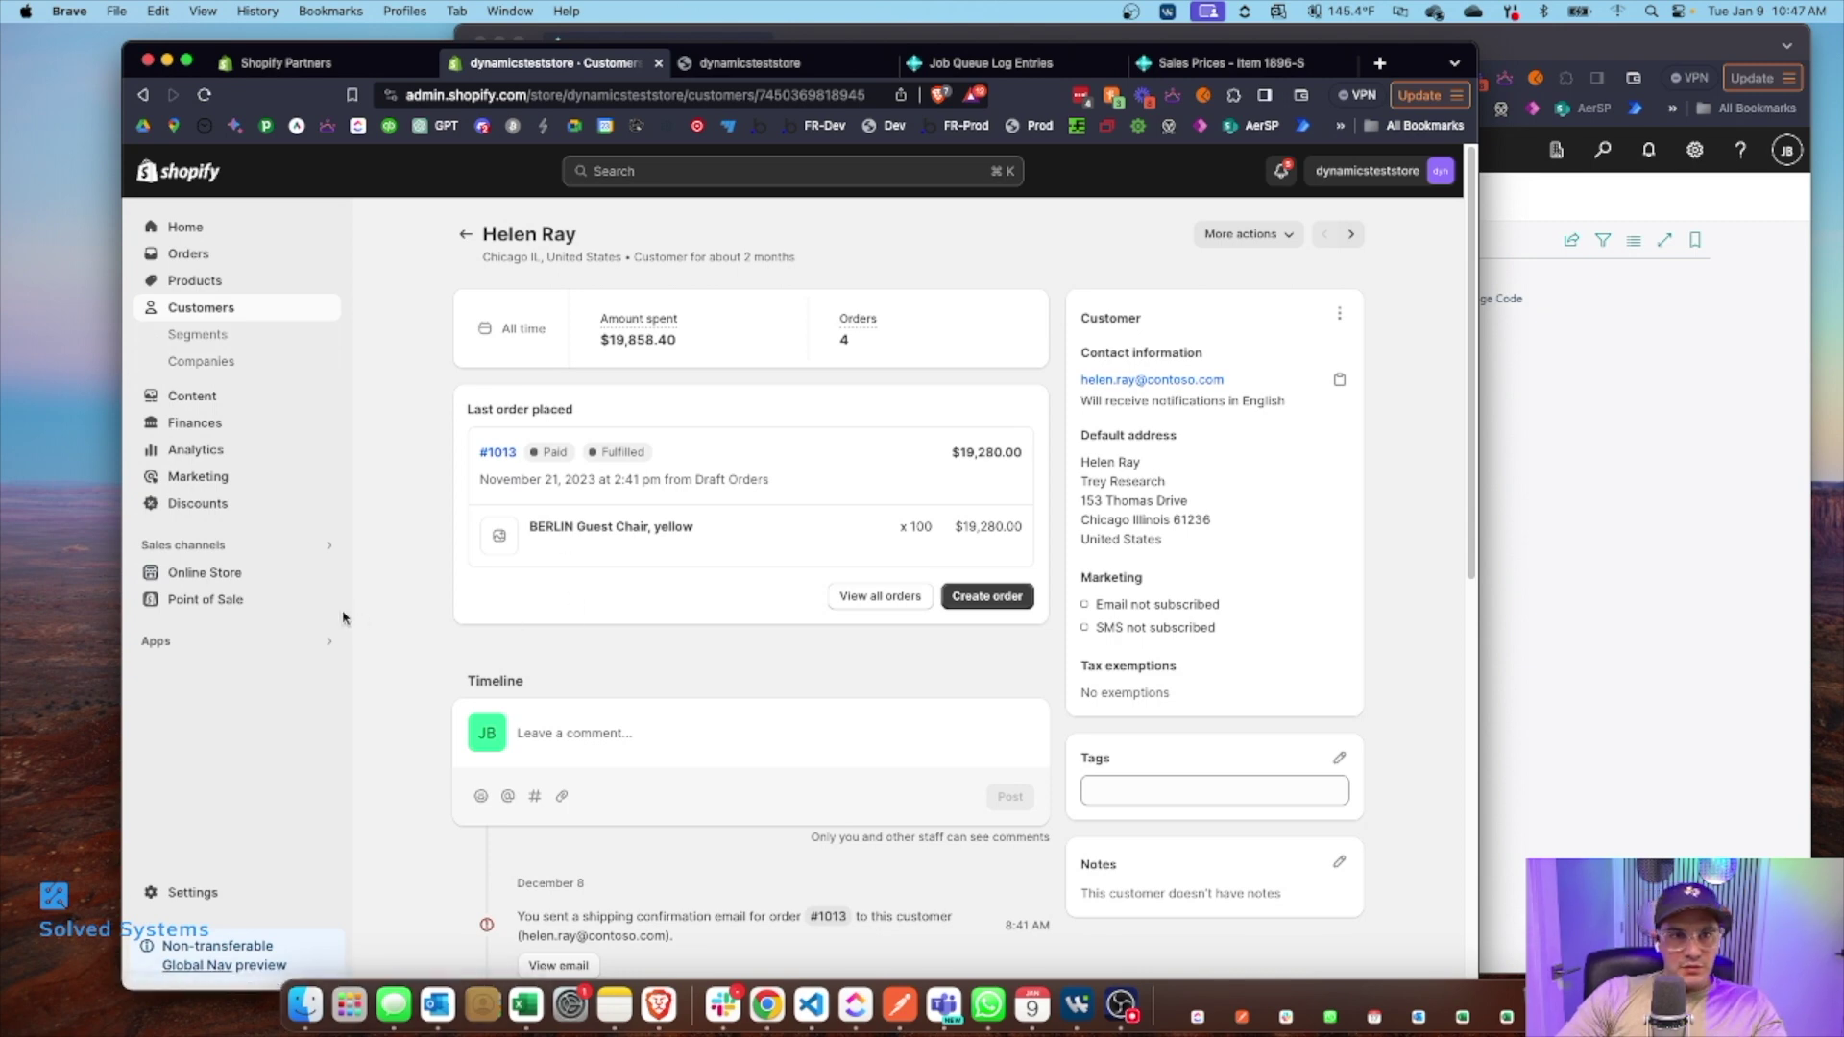
click(195, 422)
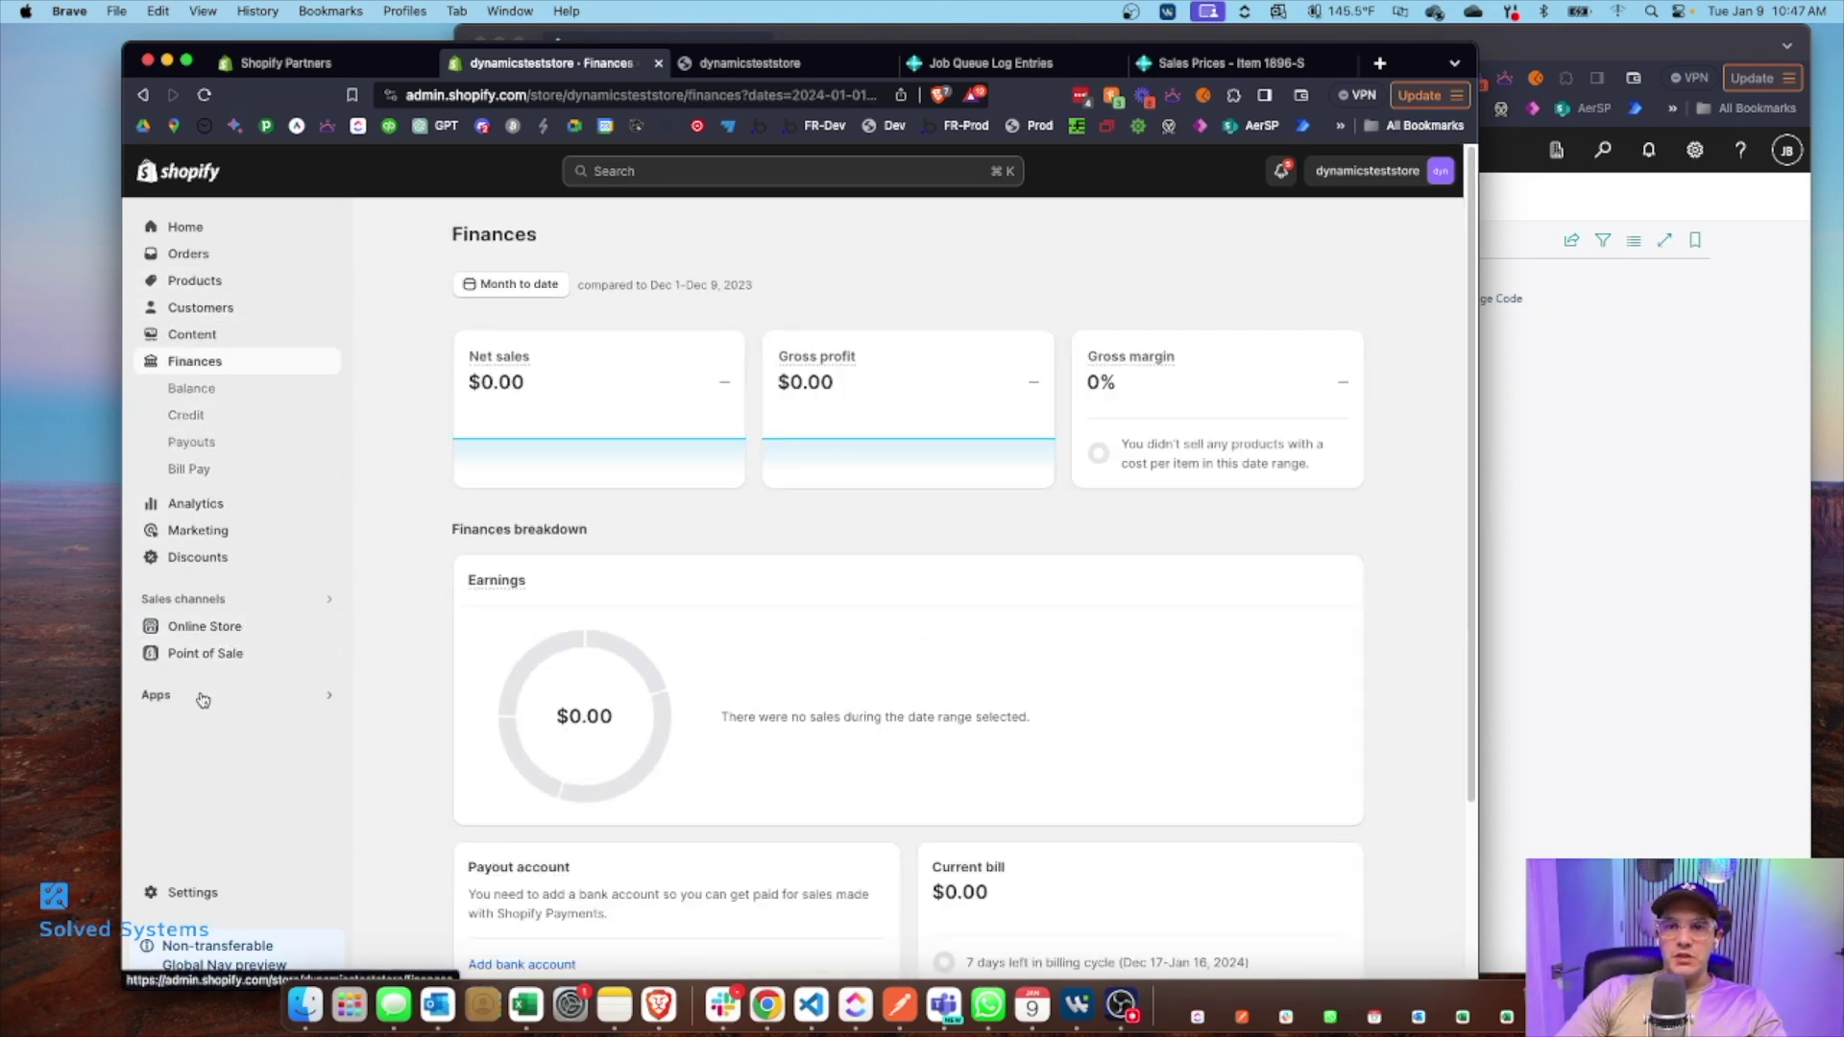
click(206, 696)
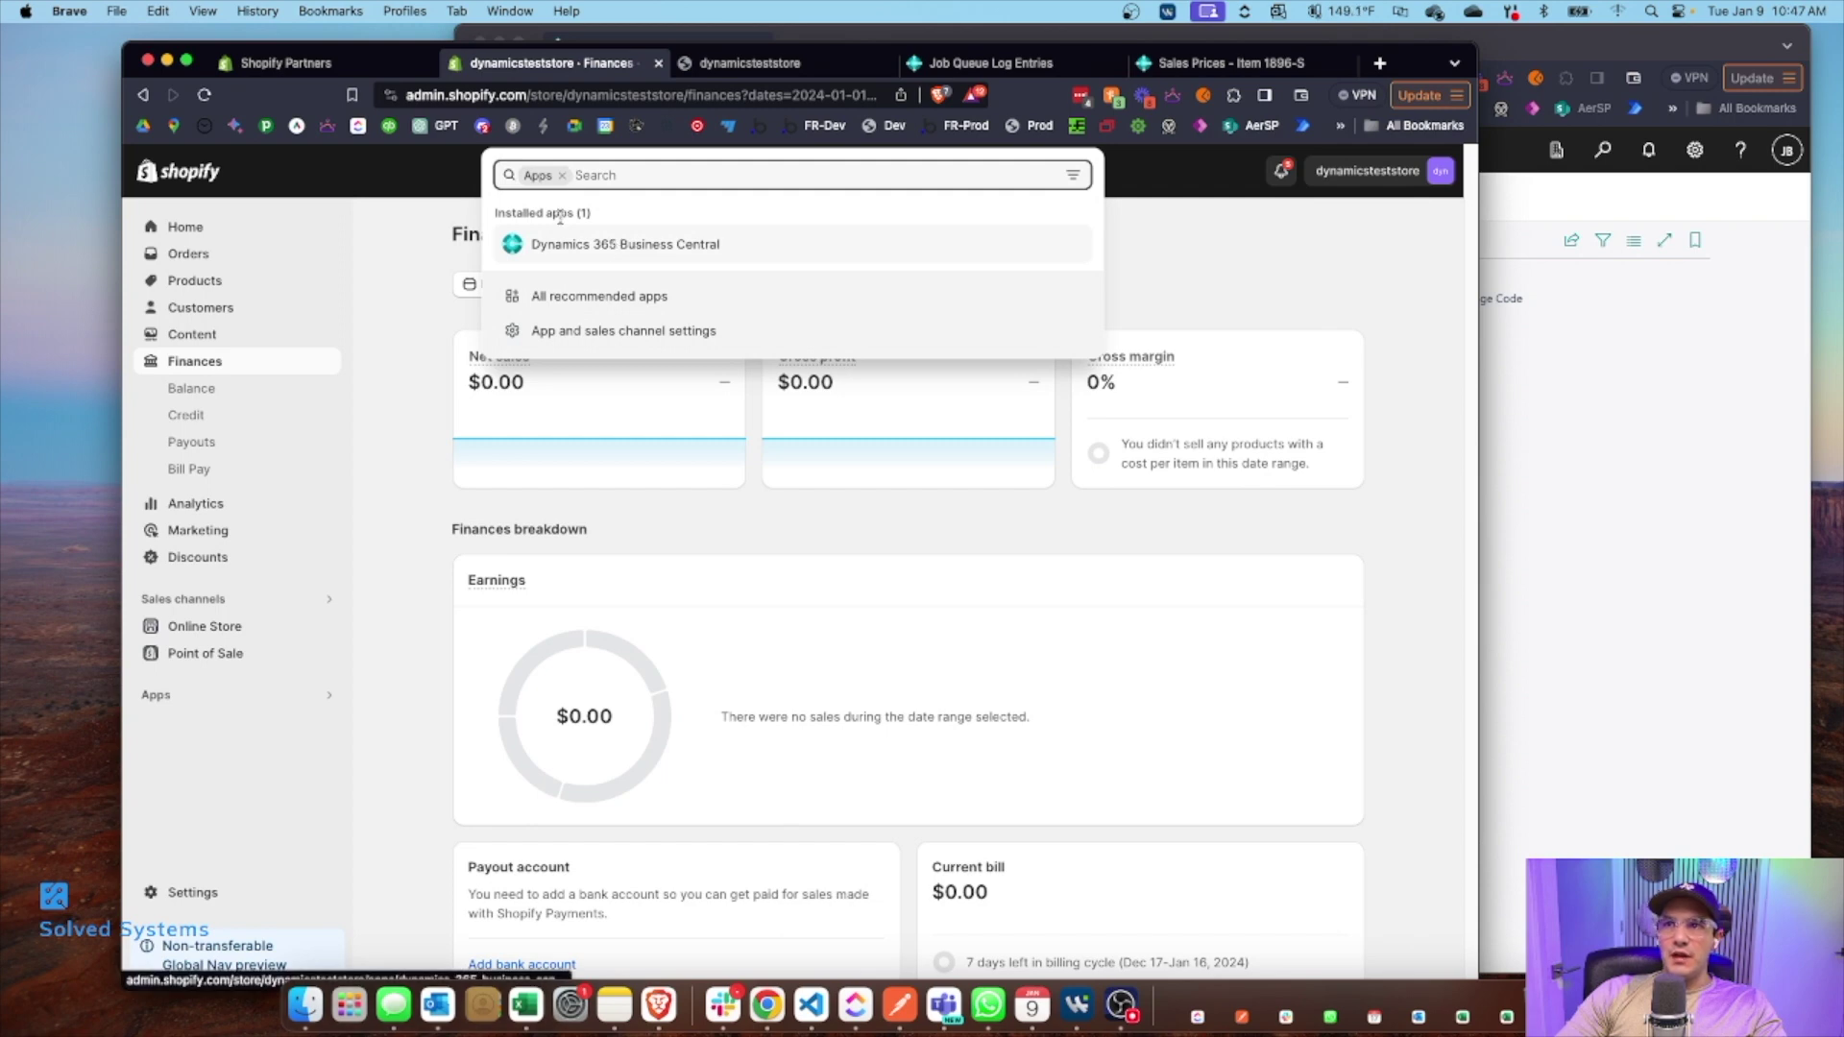
click(628, 248)
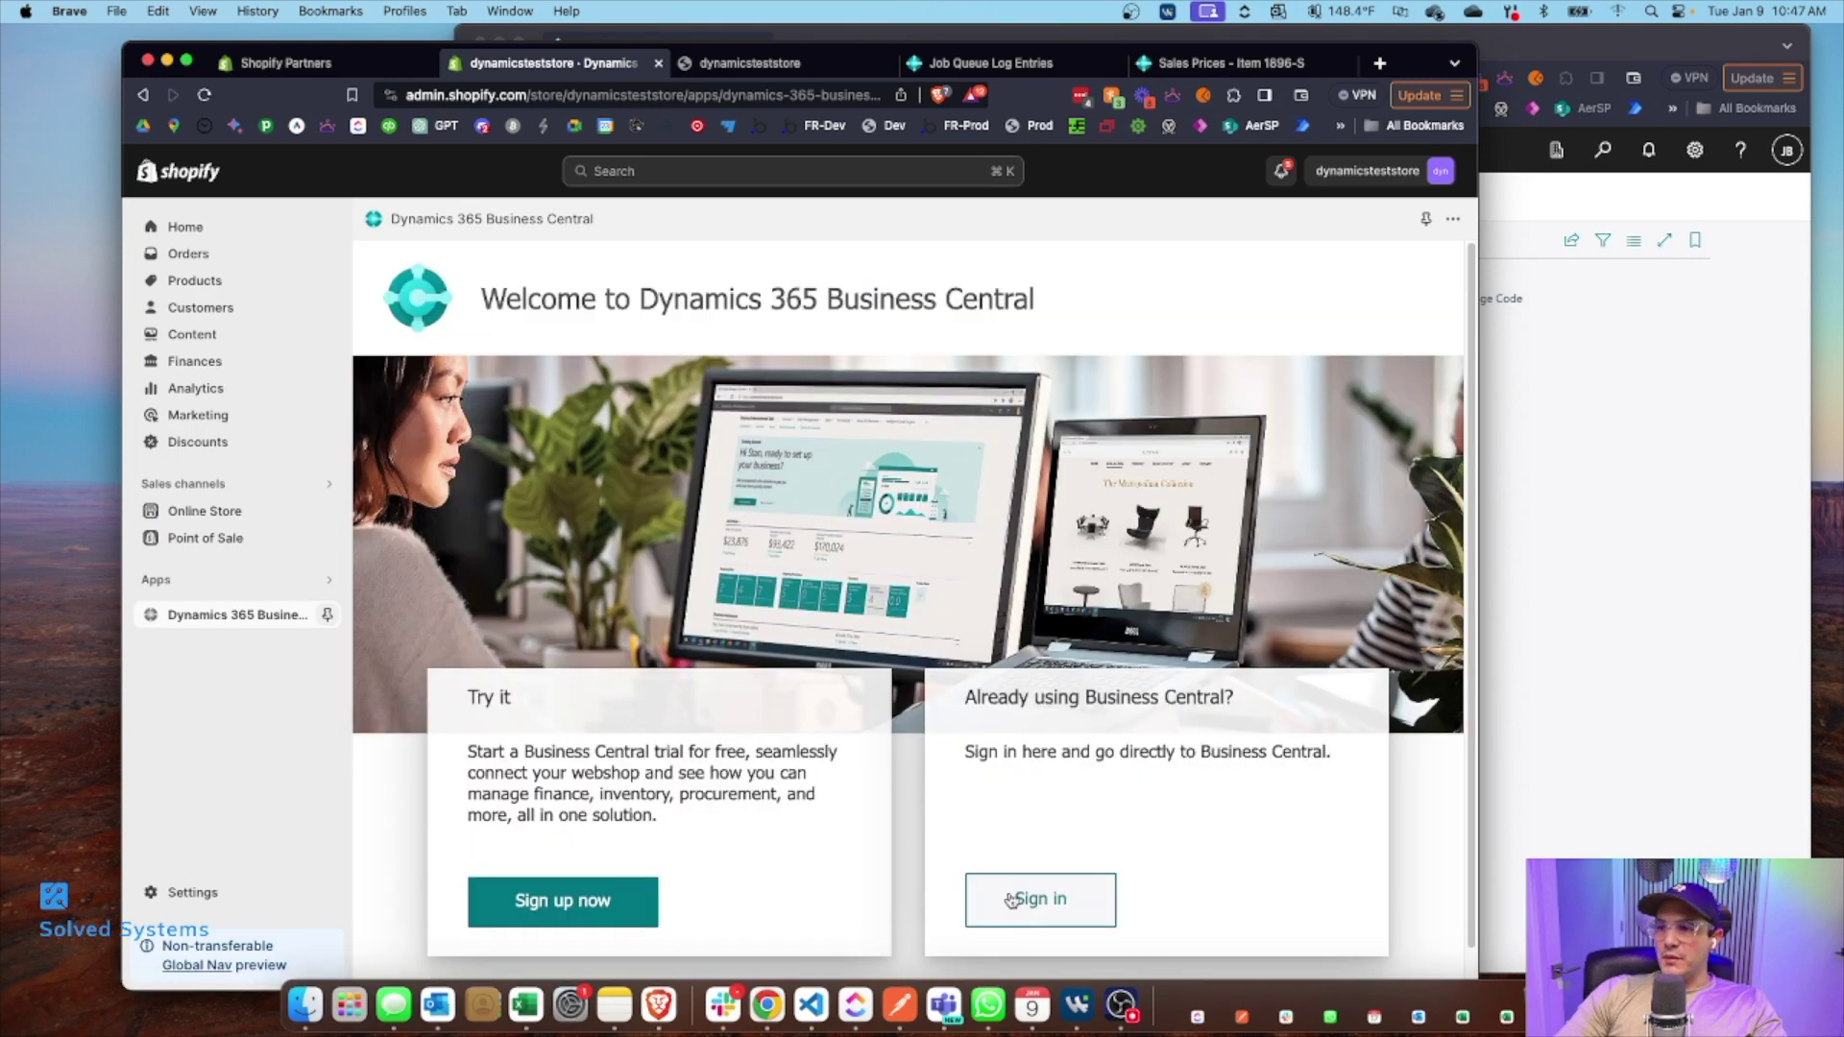
click(1010, 900)
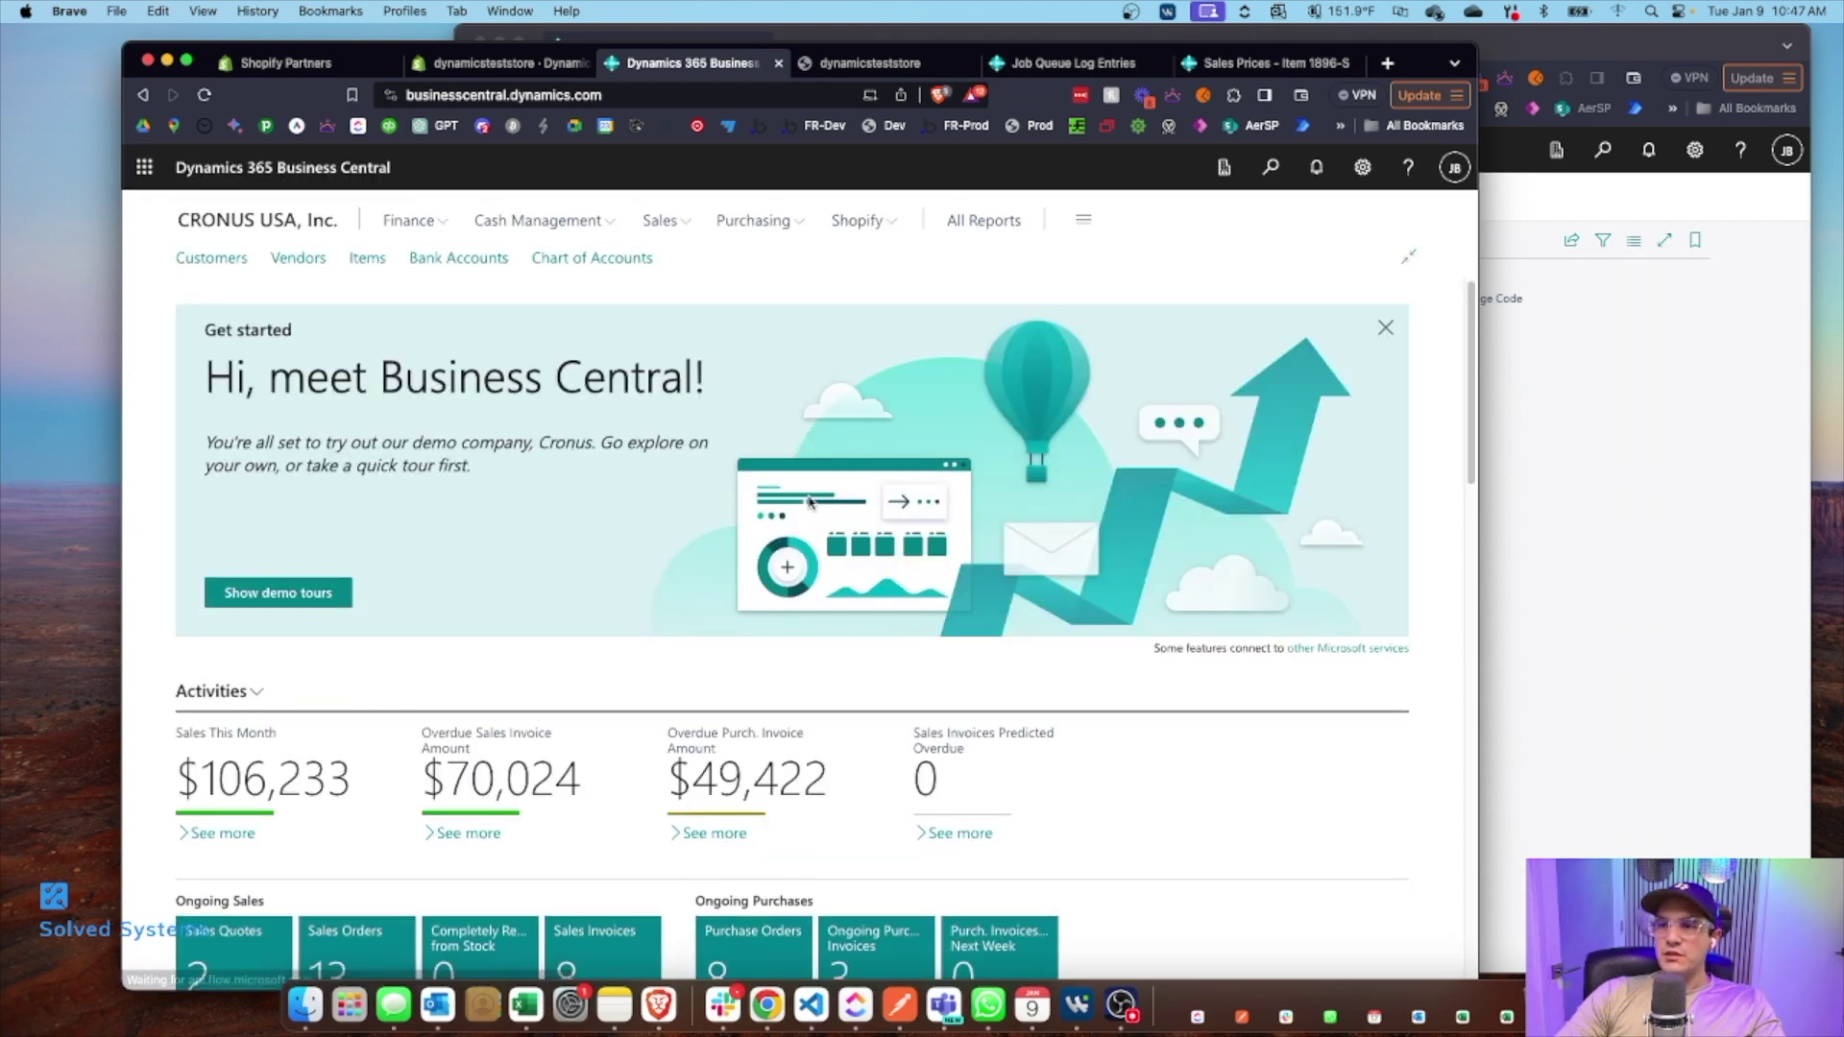
Step: Add a new record to the Shopify Shops list with code ONLINE
click(857, 222)
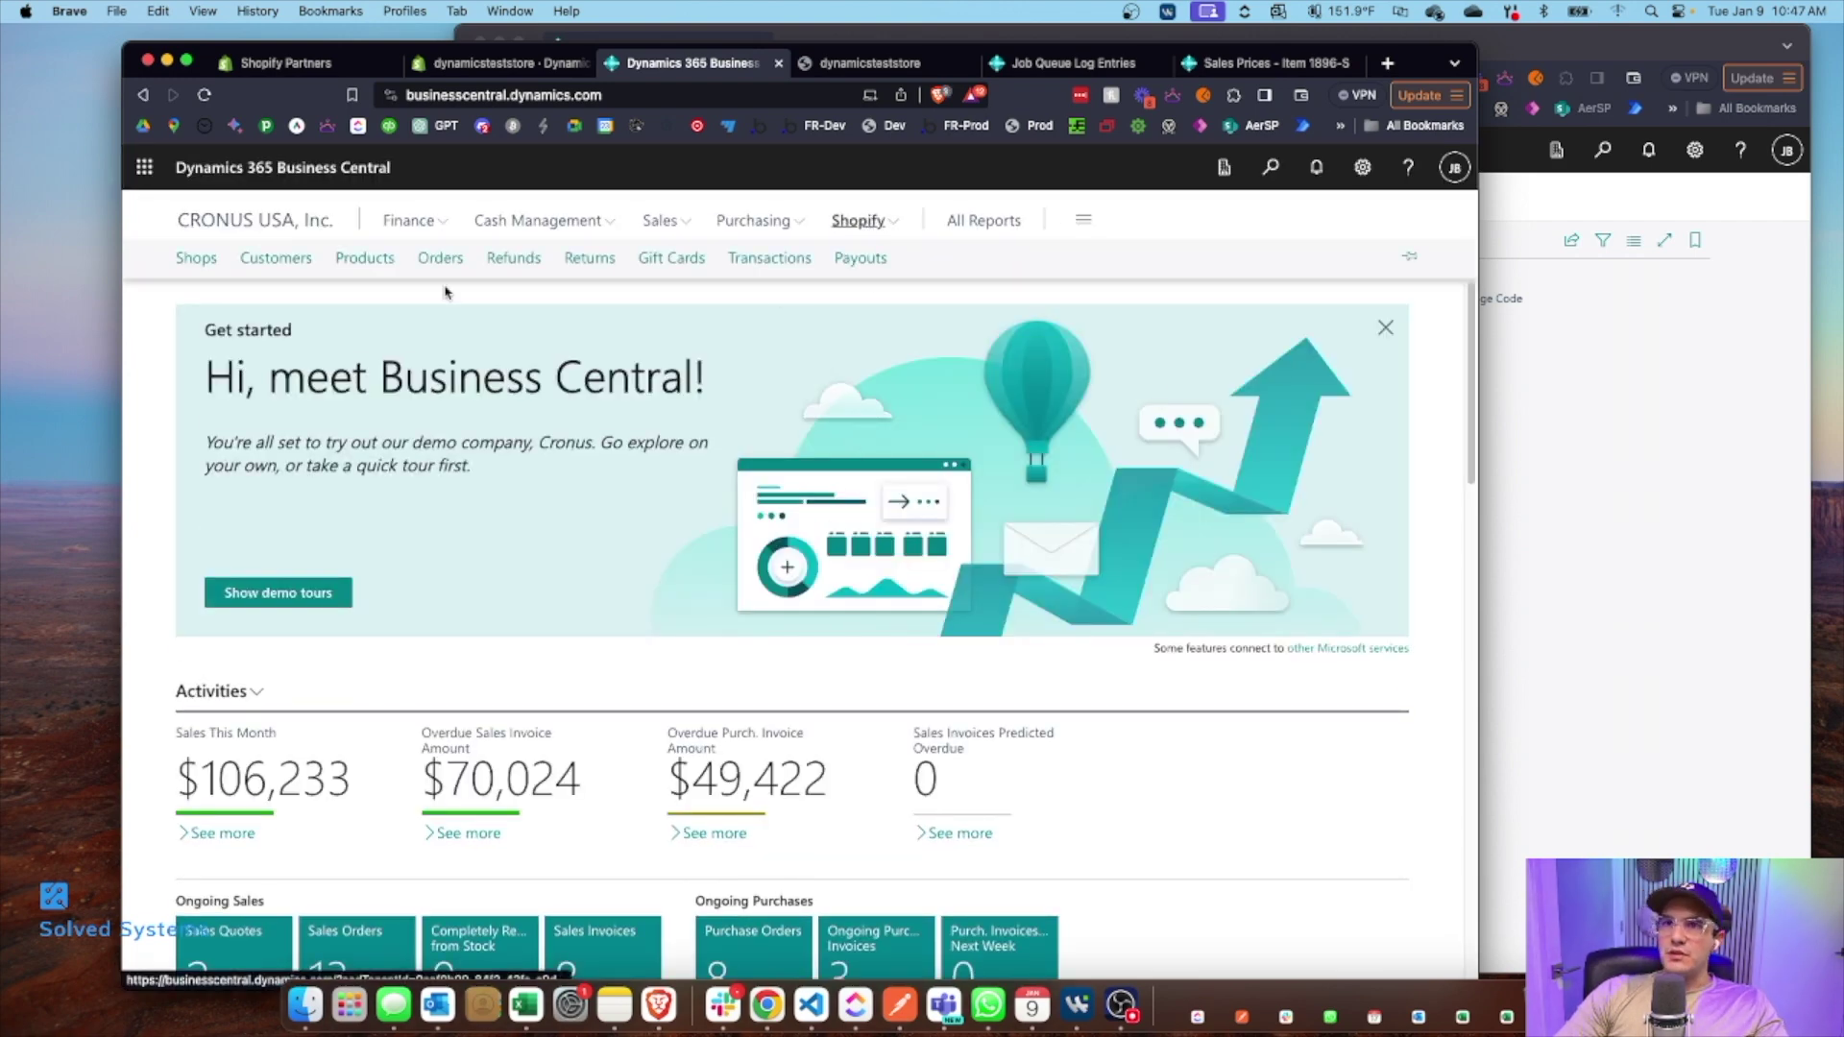
click(202, 257)
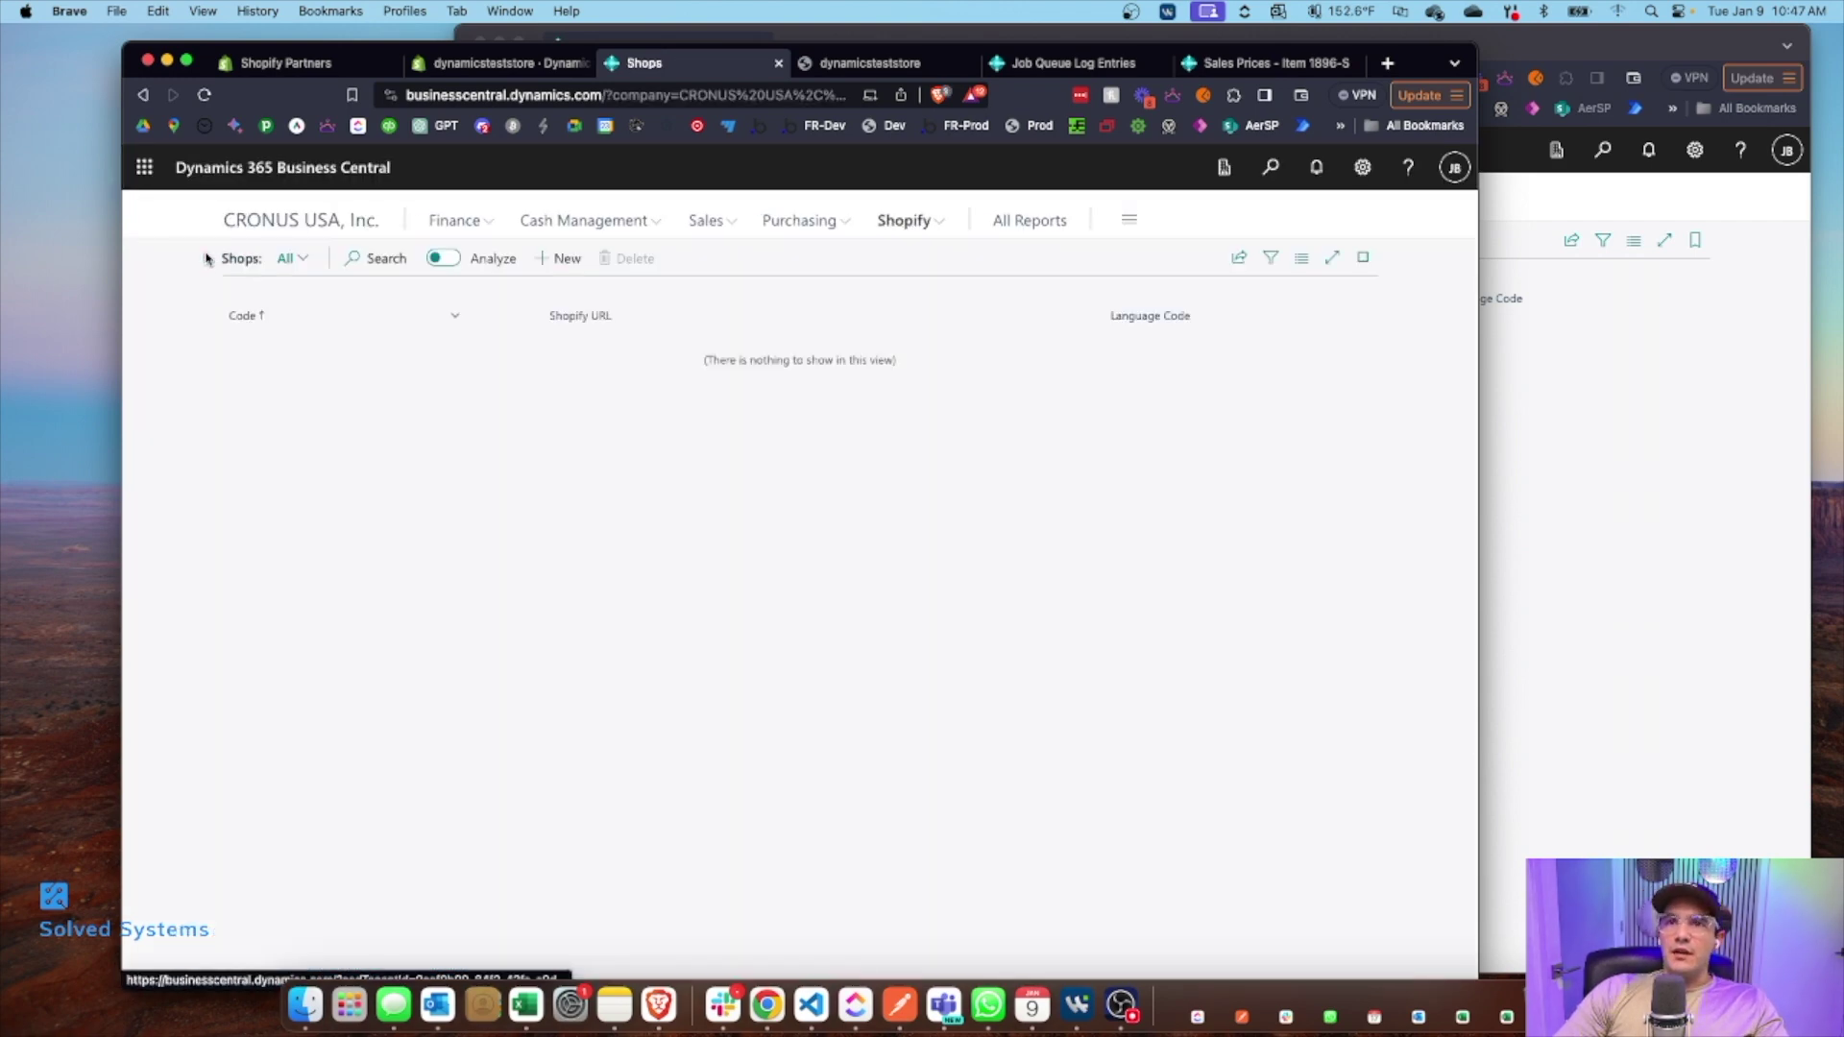
click(557, 258)
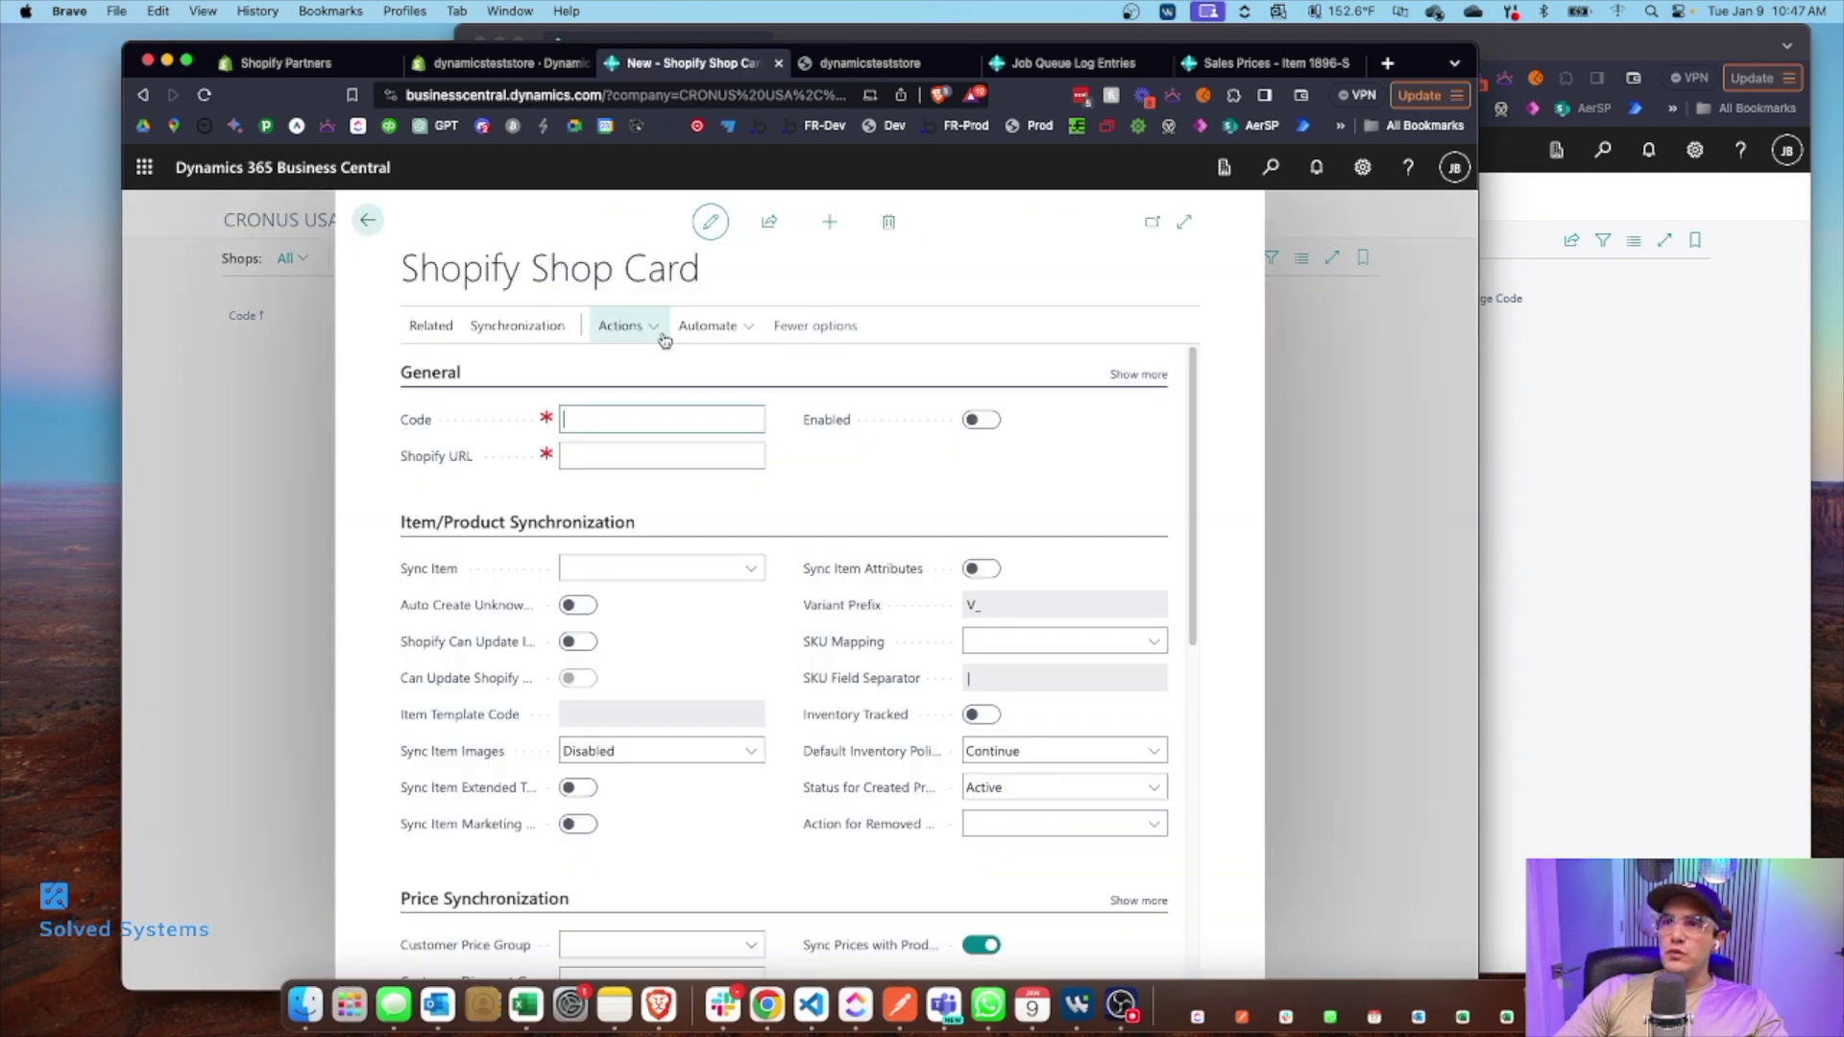
mouse_move(827, 429)
text(online)
key(Tab)
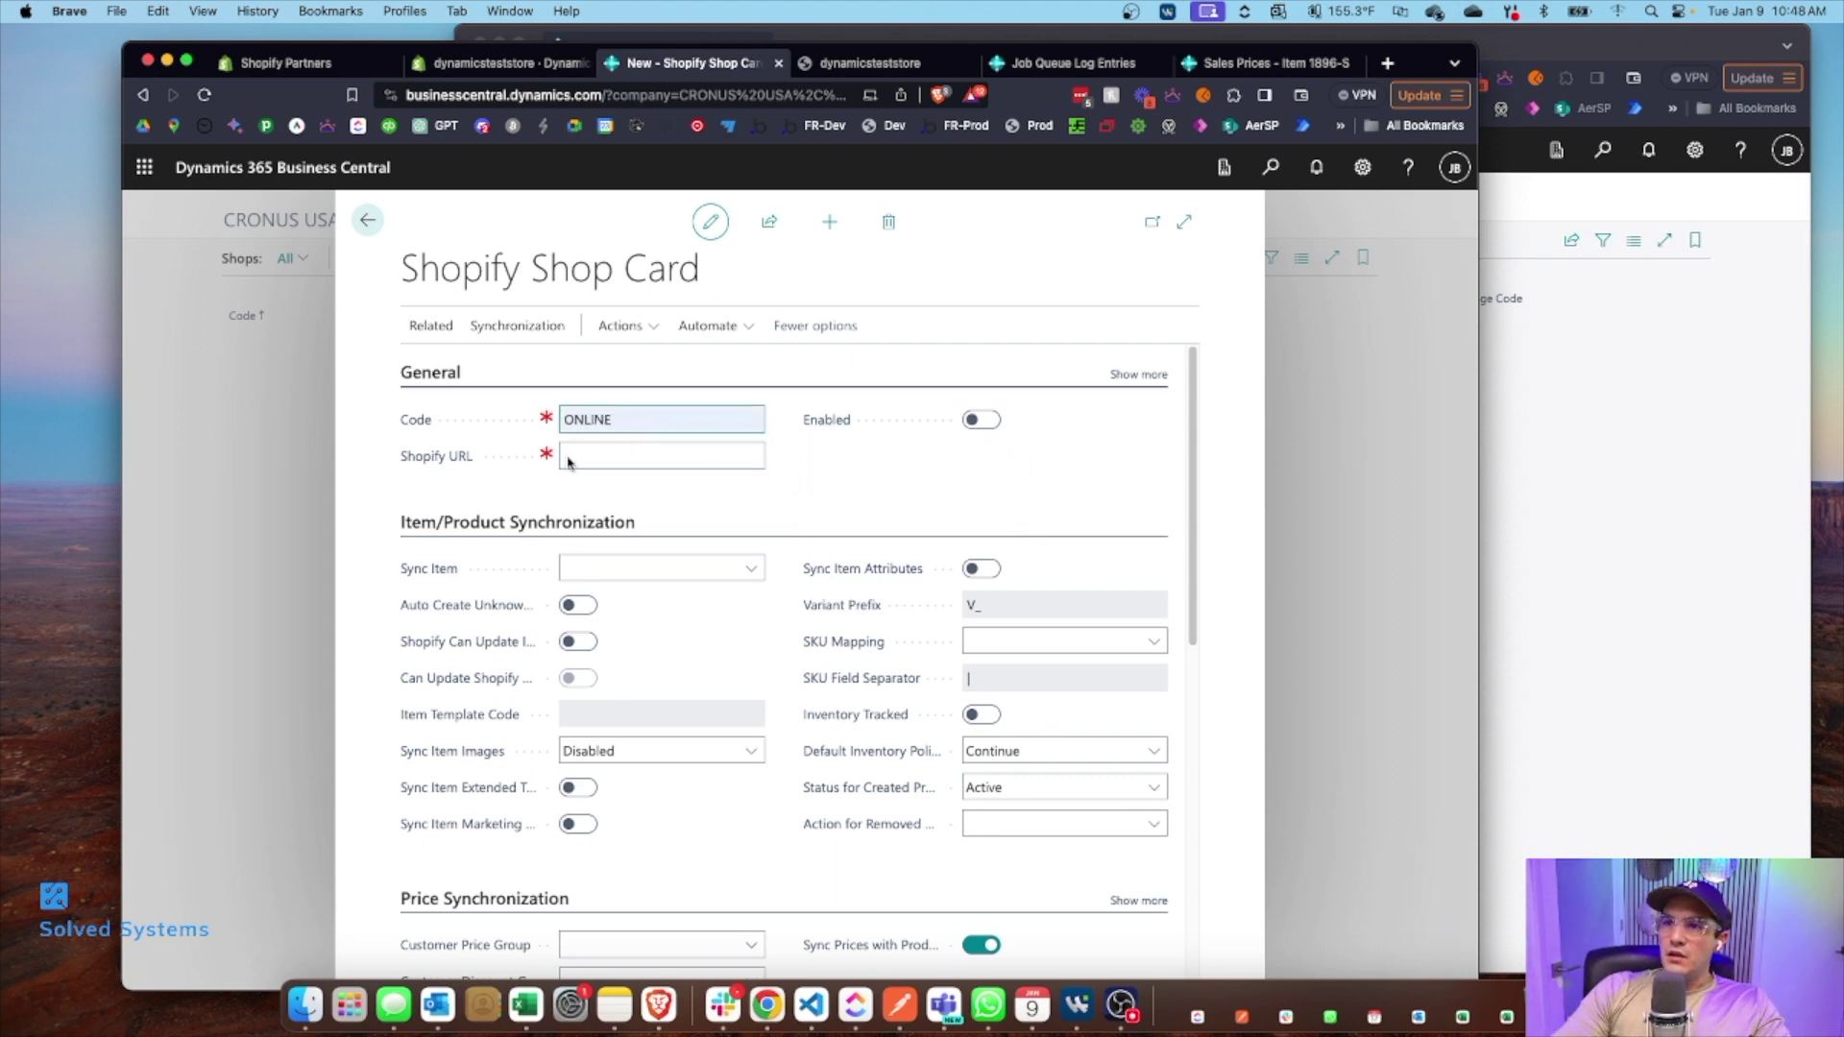
click(466, 64)
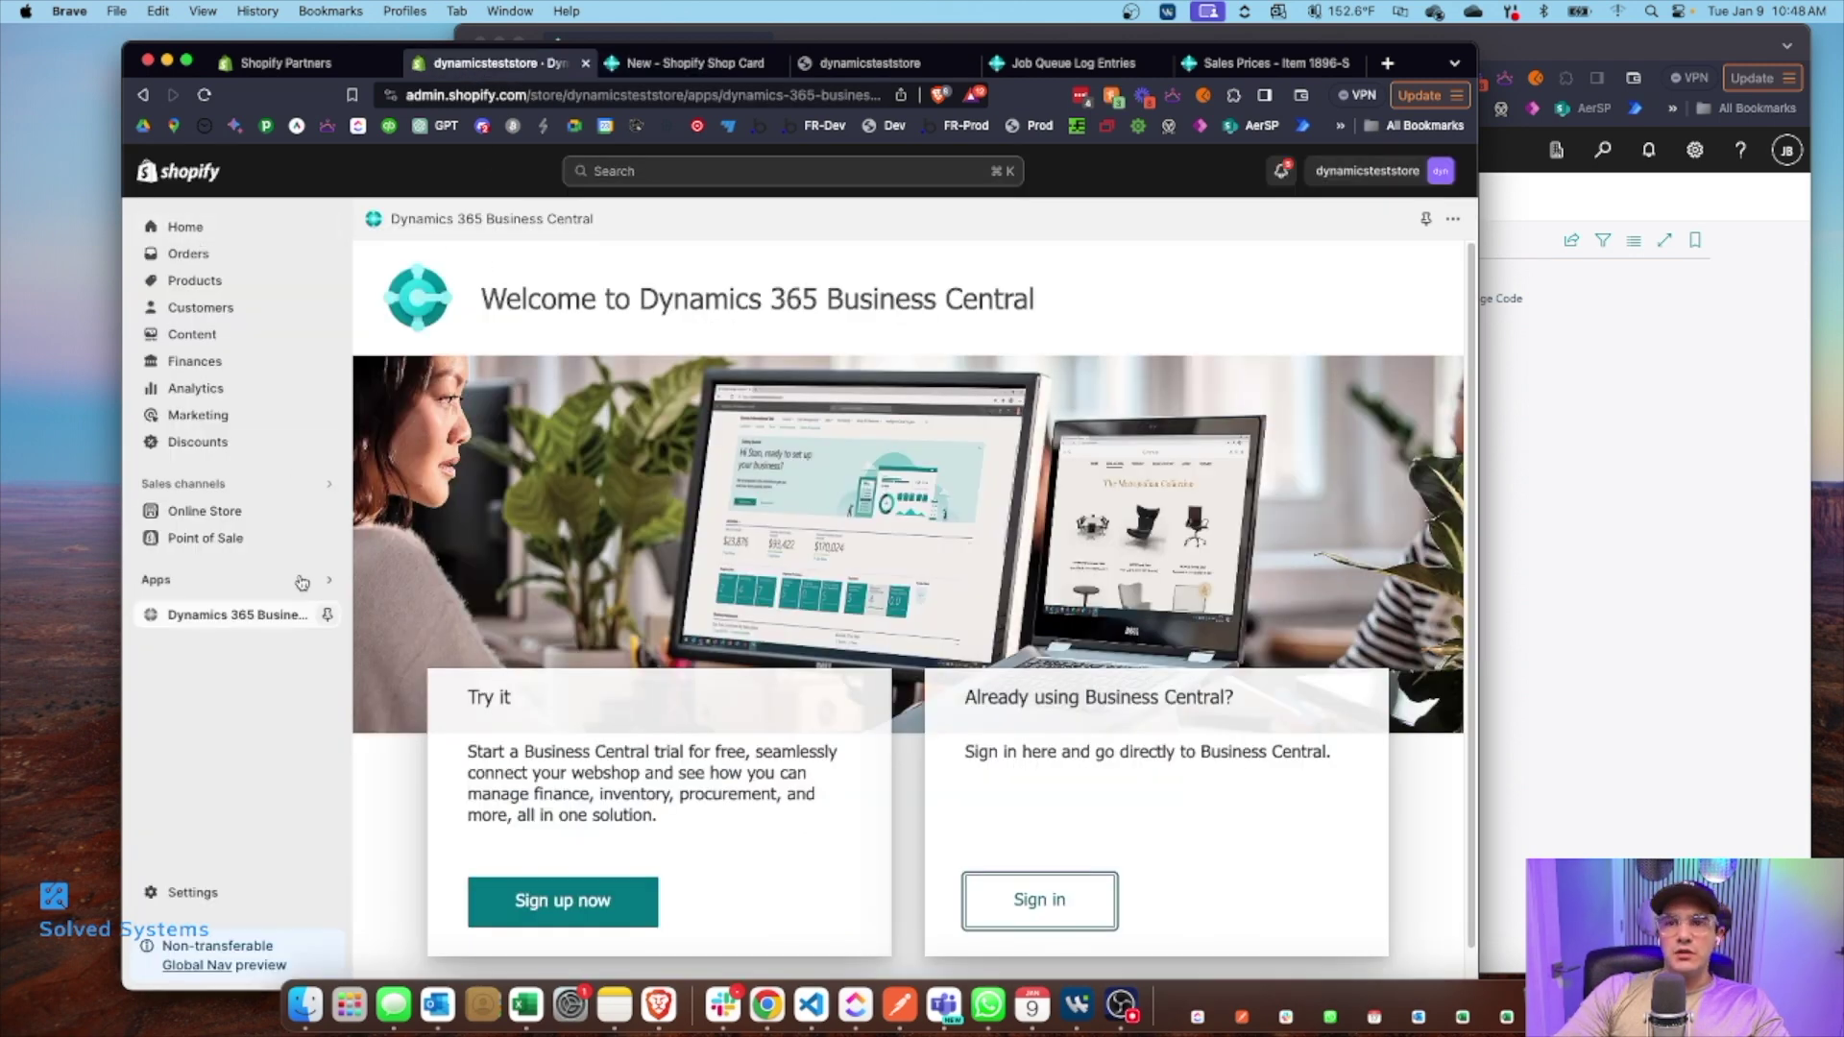
click(320, 512)
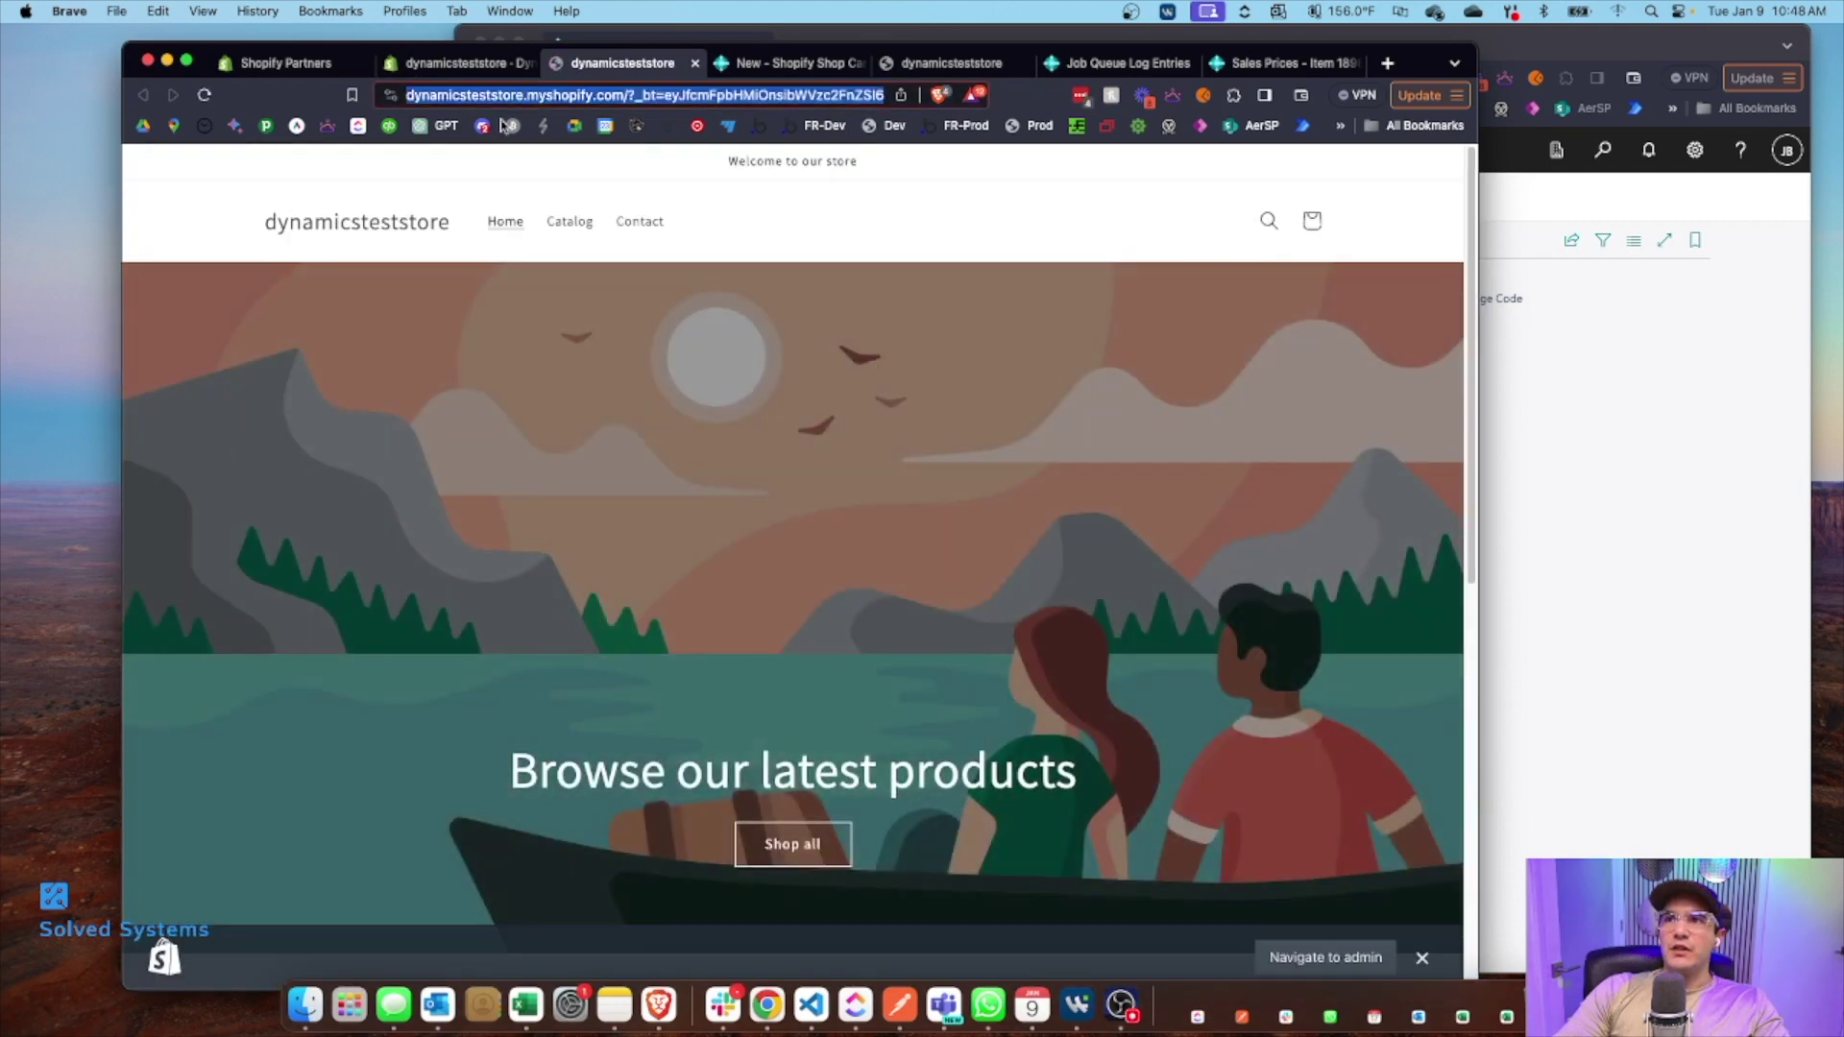
click(622, 96)
click(622, 96)
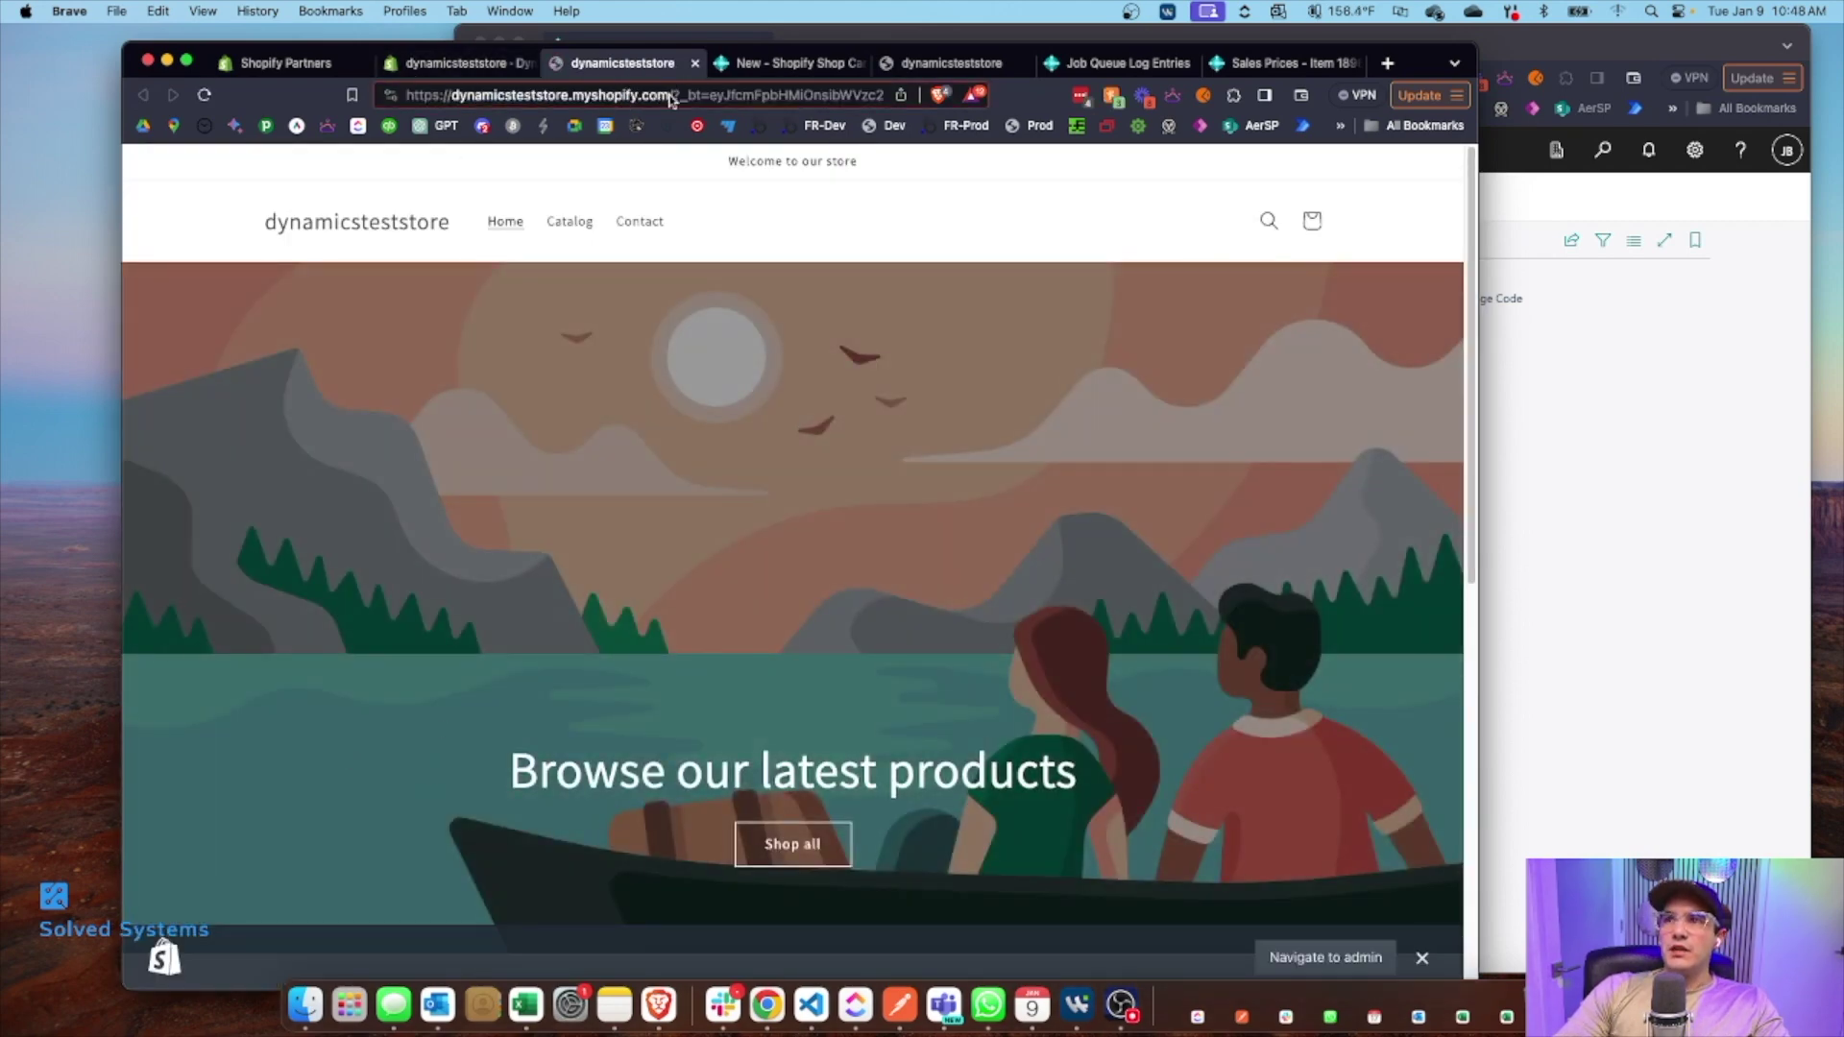
drag(672, 96, 265, 75)
key(super+c)
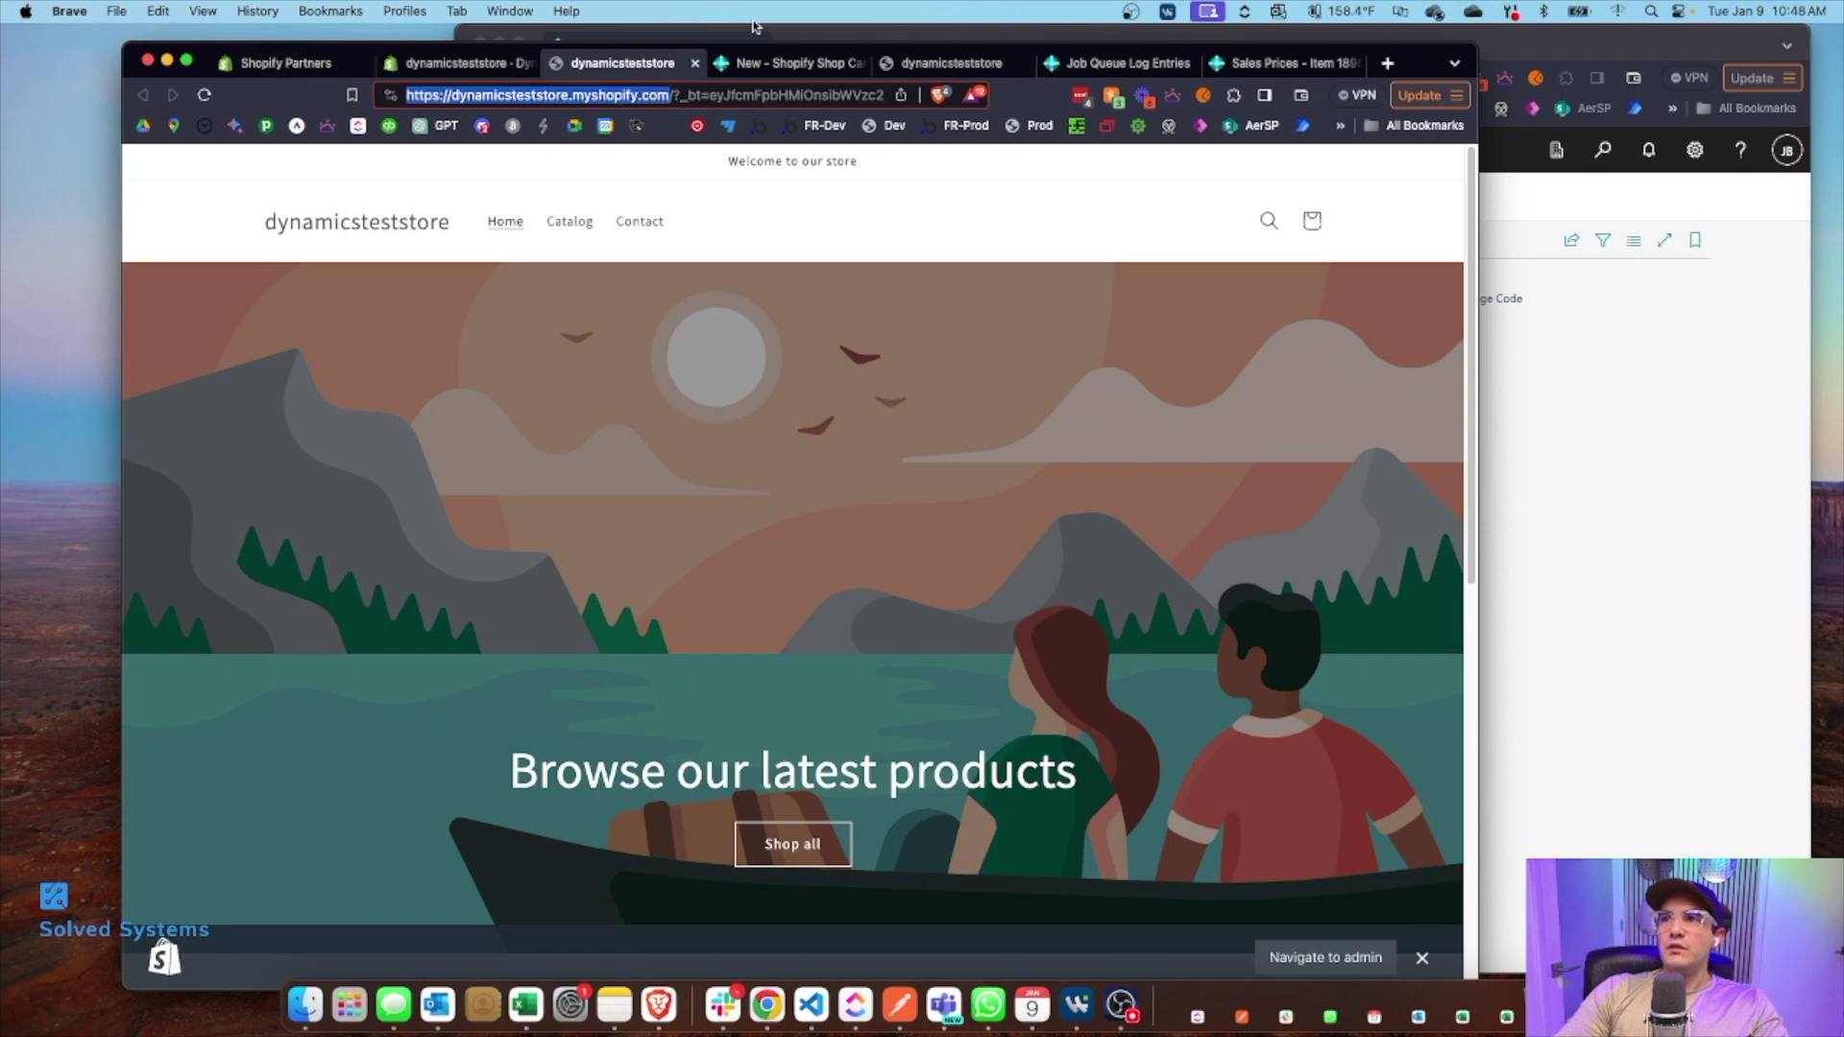
Step: Paste the store address into the ONLINE shop card's Shopify URL field
click(451, 63)
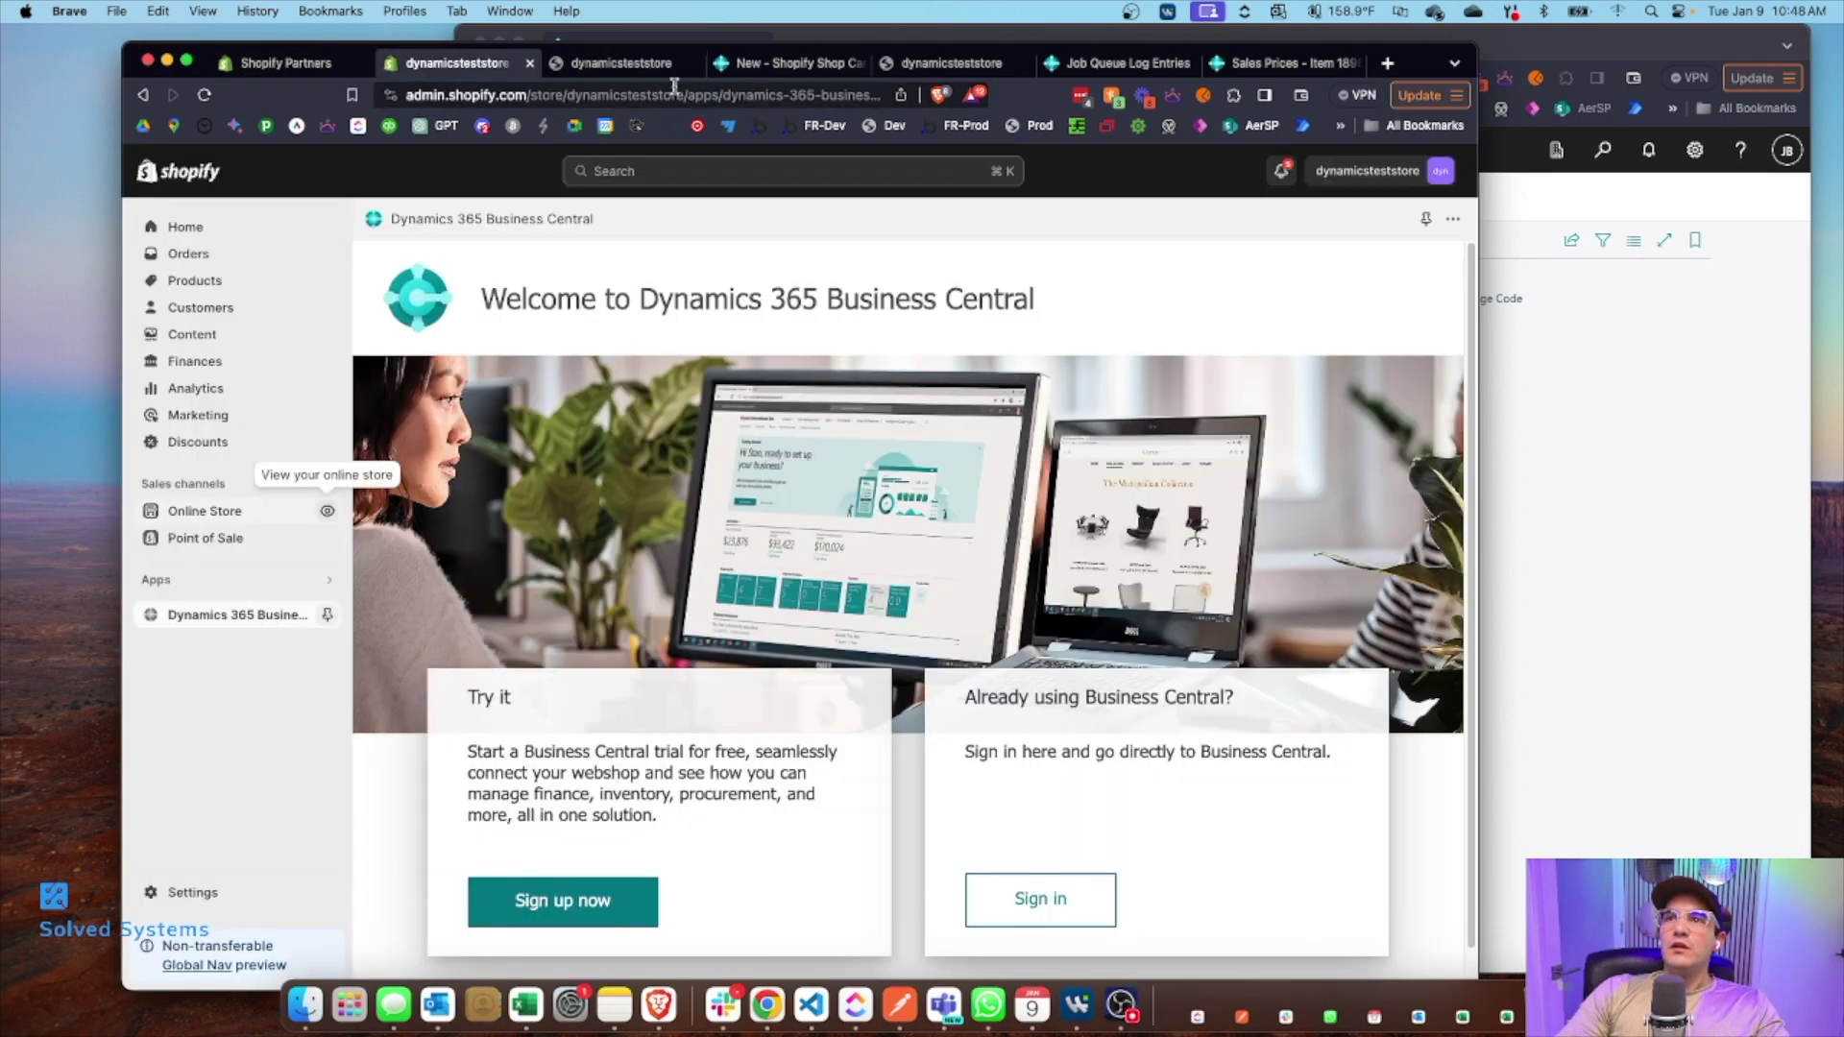
click(797, 63)
click(730, 456)
key(super+v)
Step: Enable the ONLINE shop, accept the data-sharing terms, and set Sync Item to To Shopify
click(987, 421)
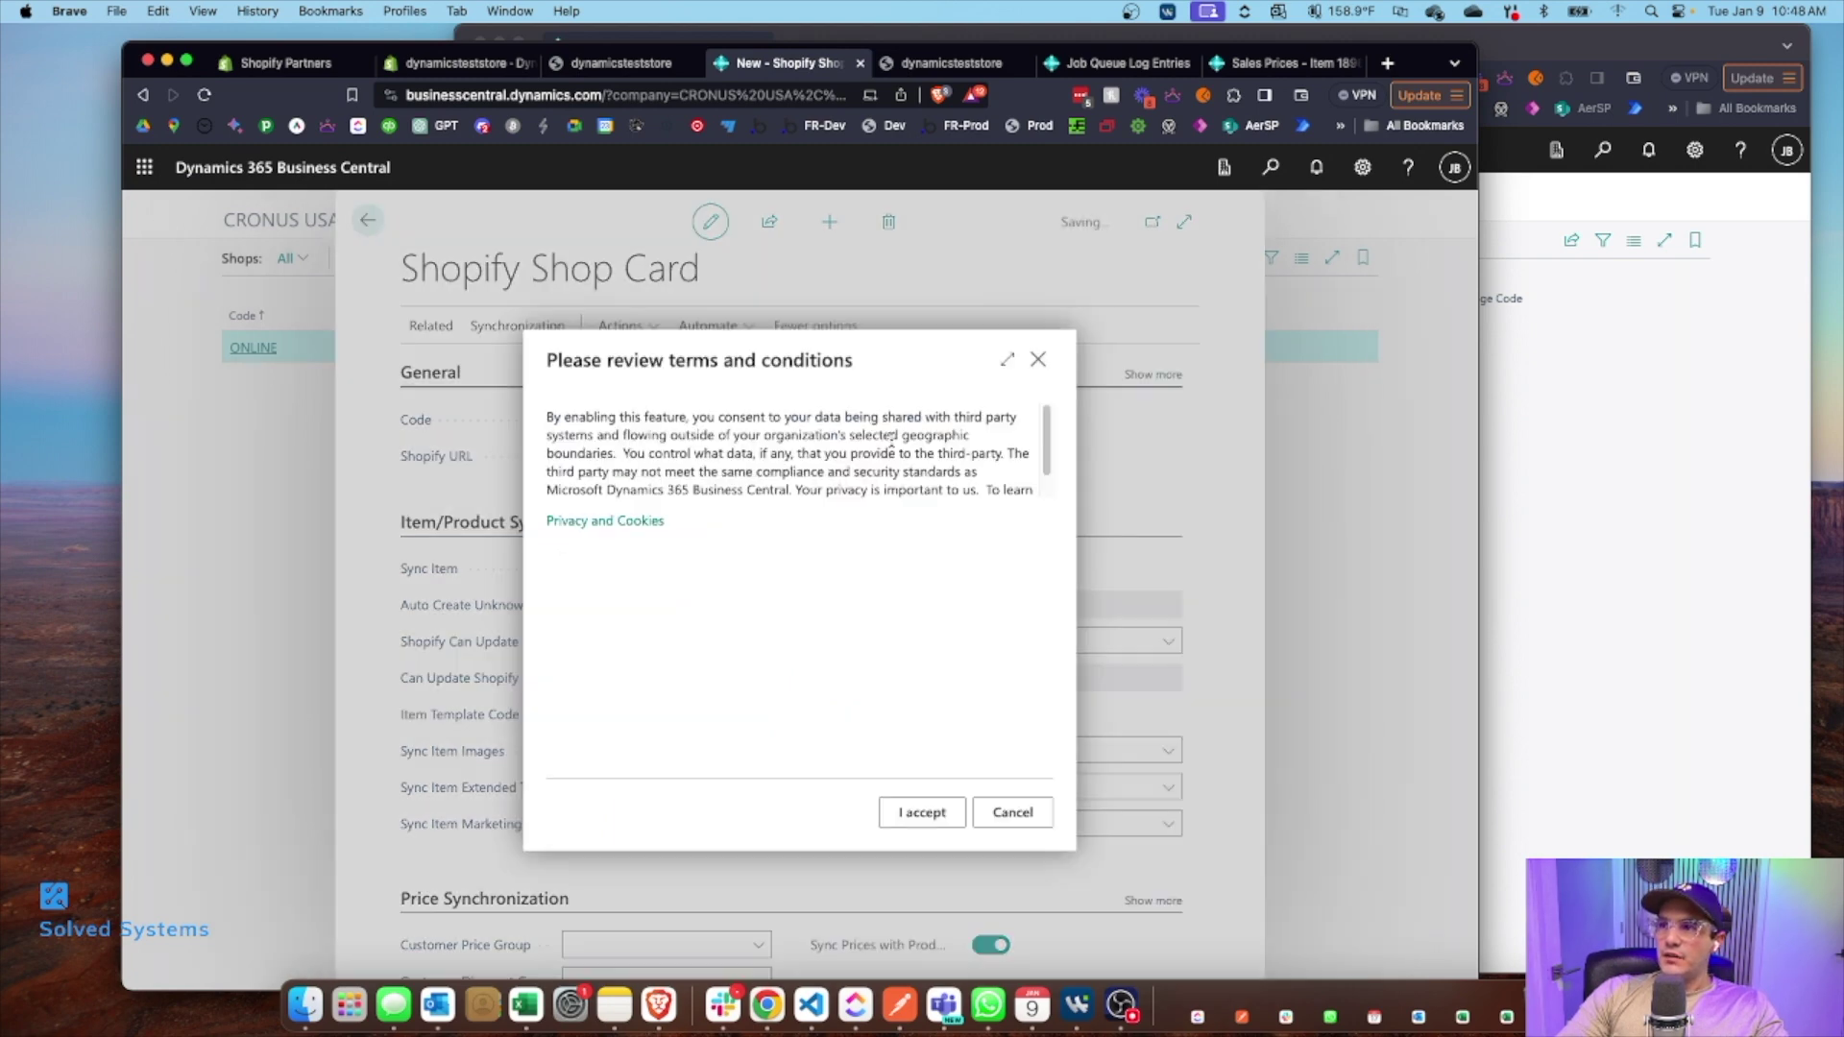
click(927, 821)
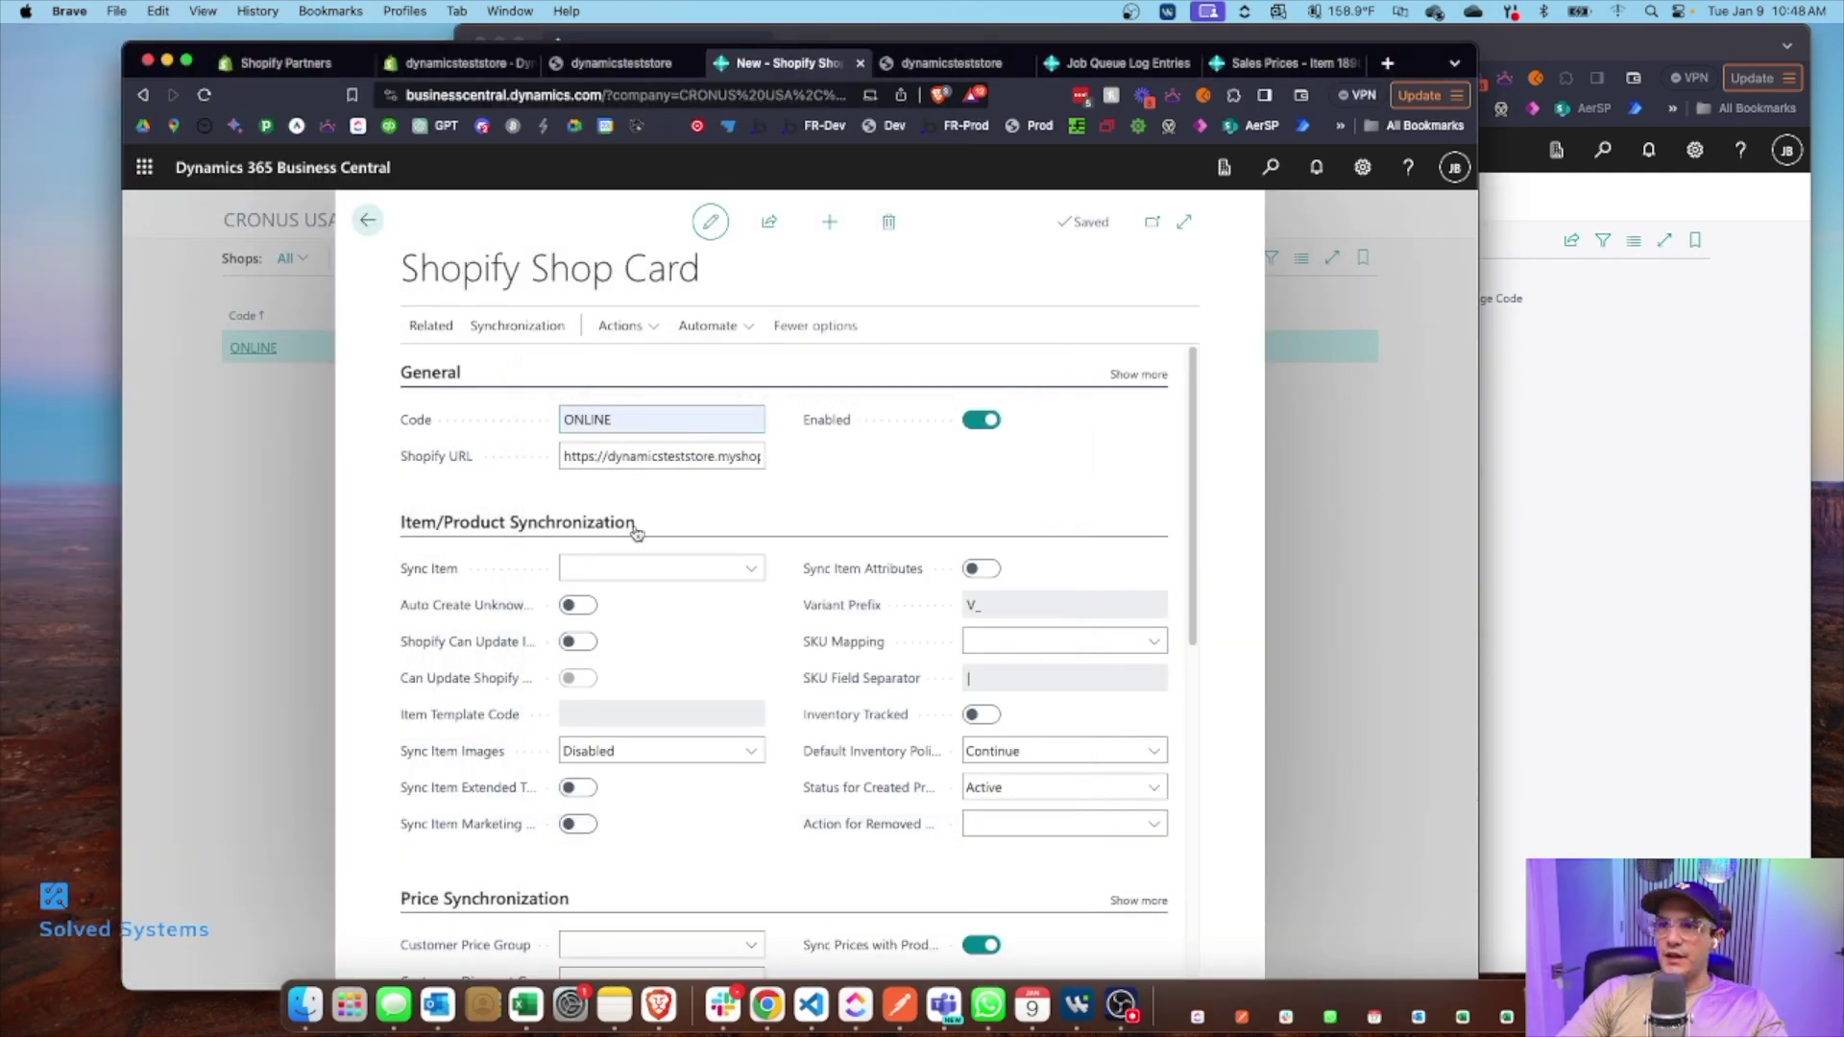
scroll(695, 568, down, 1)
scroll(695, 568, down, 3)
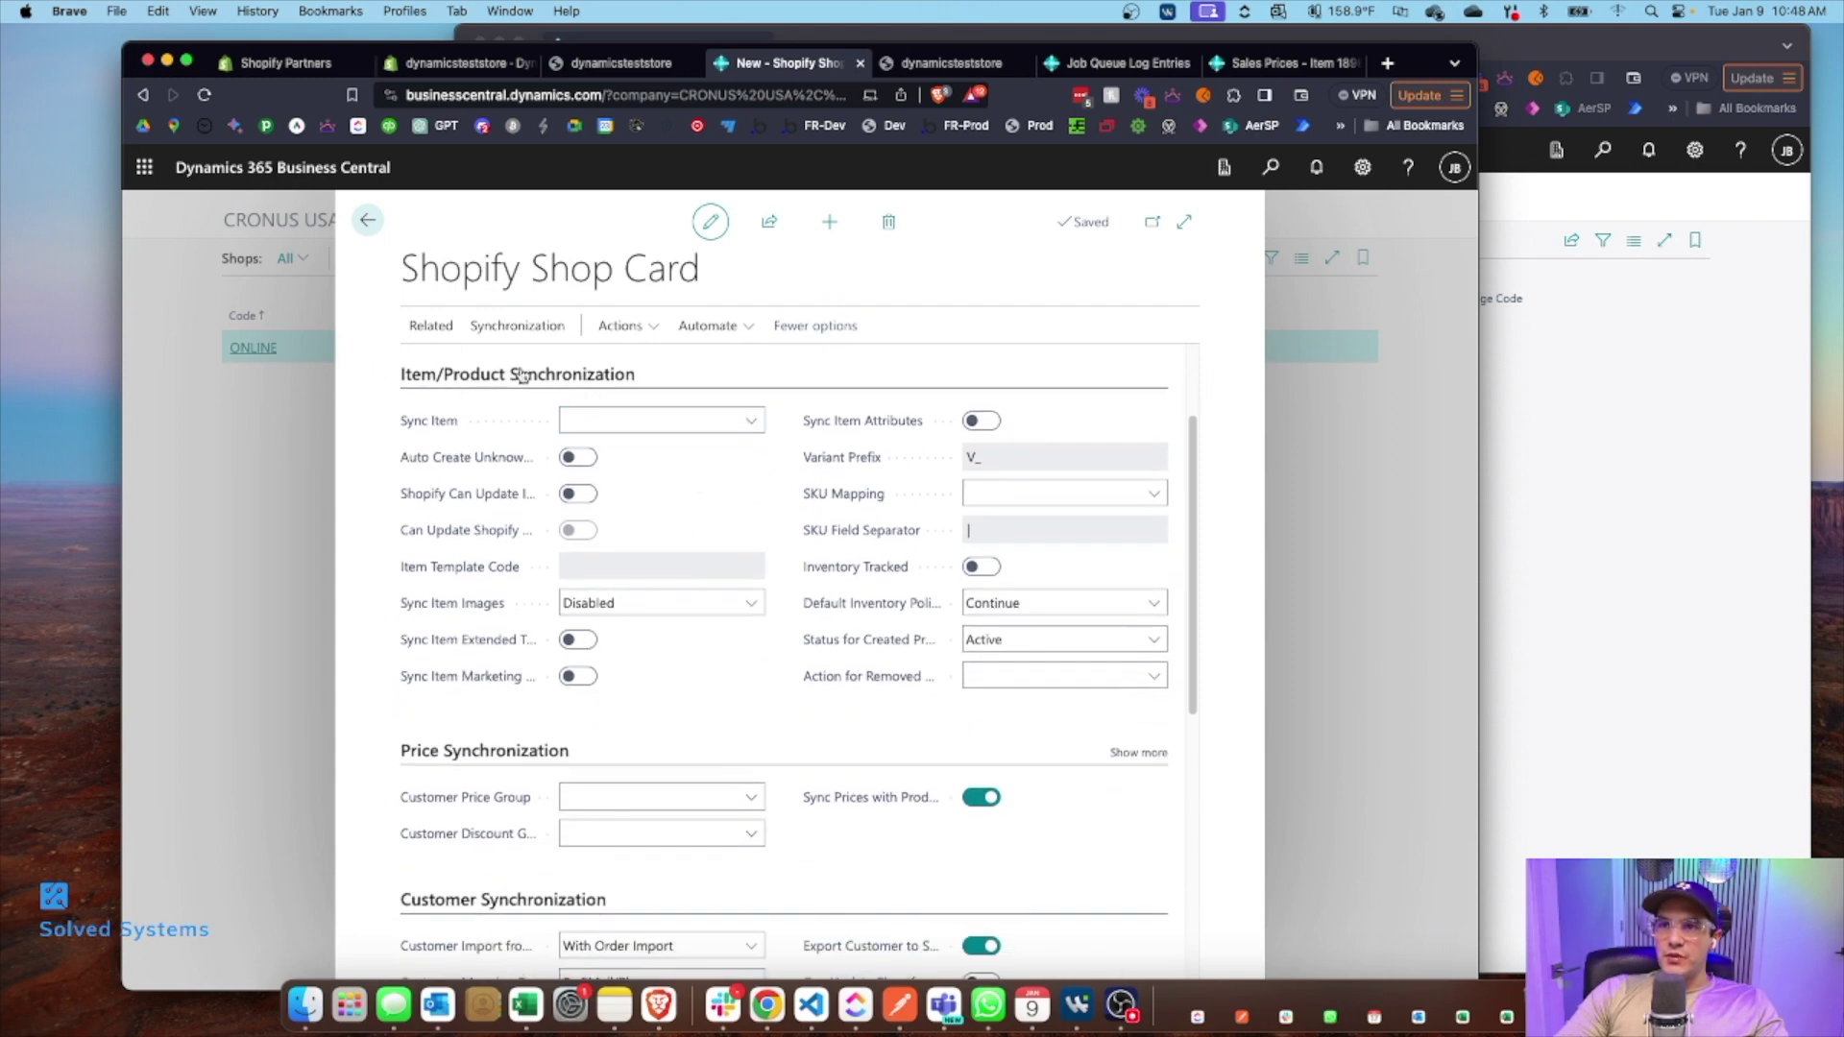
click(698, 420)
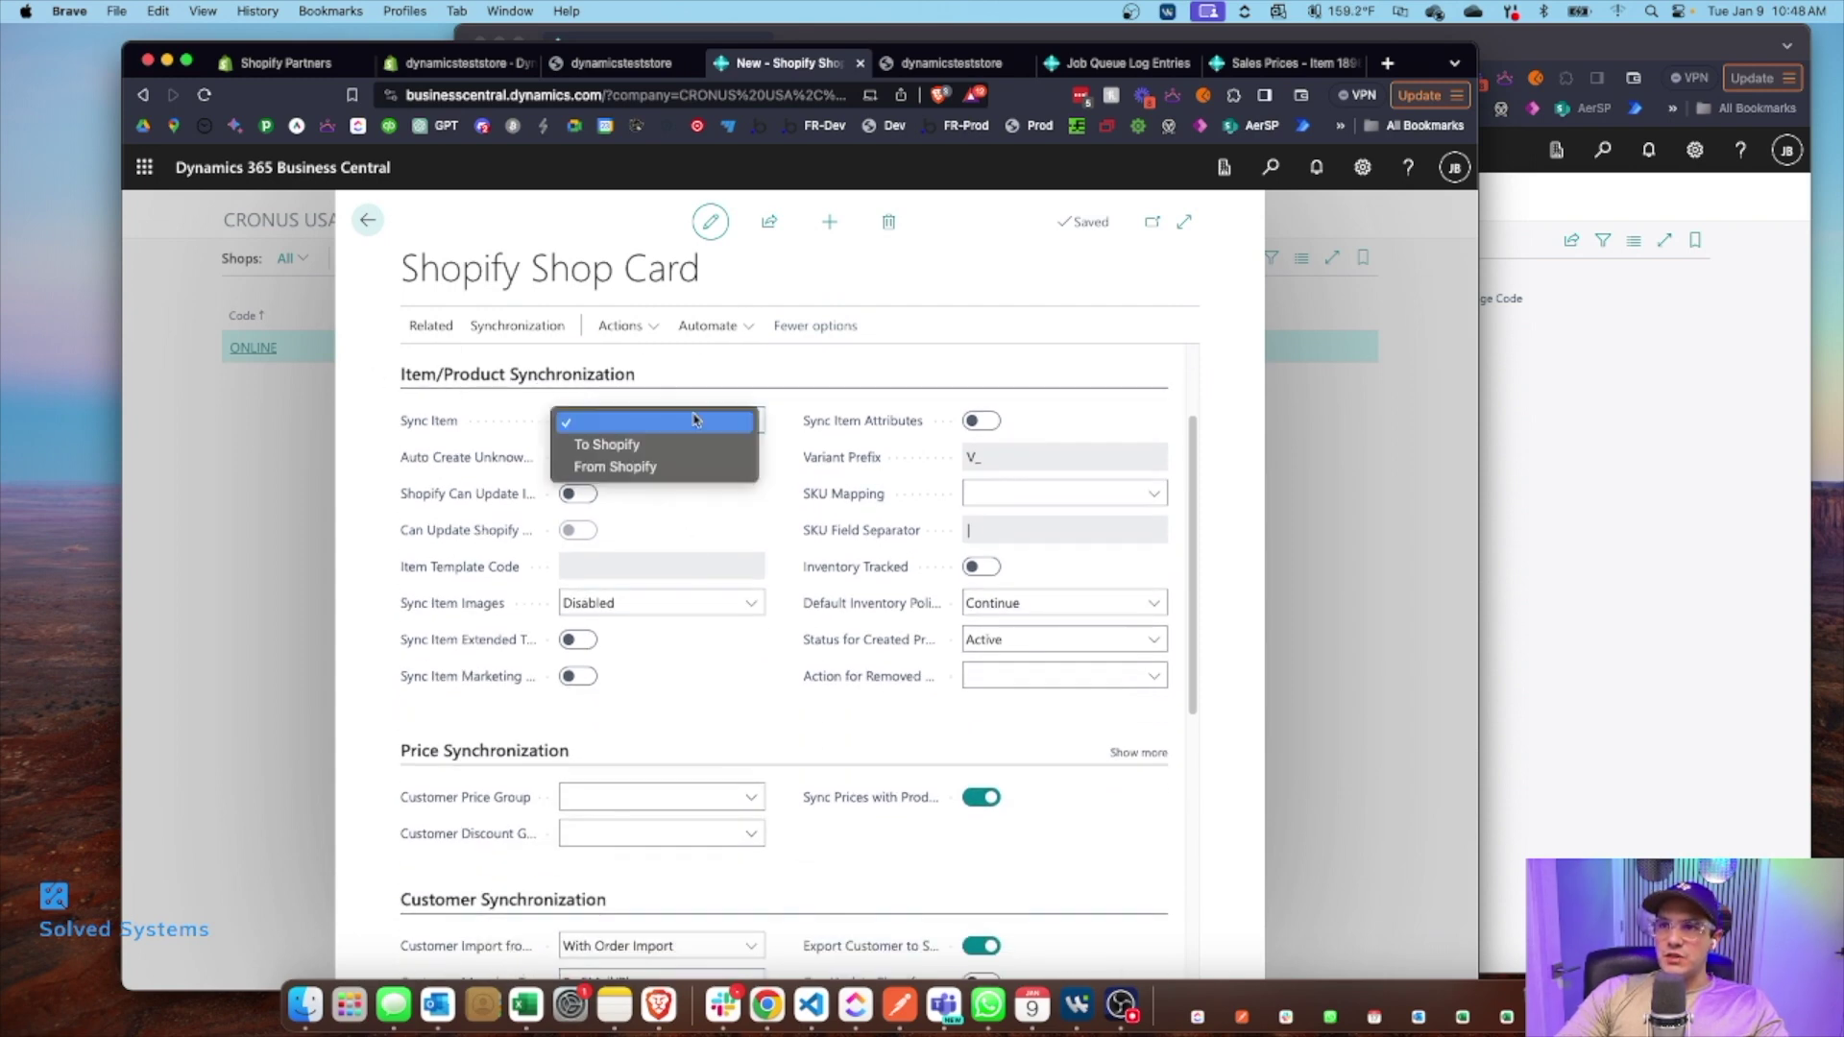
click(639, 445)
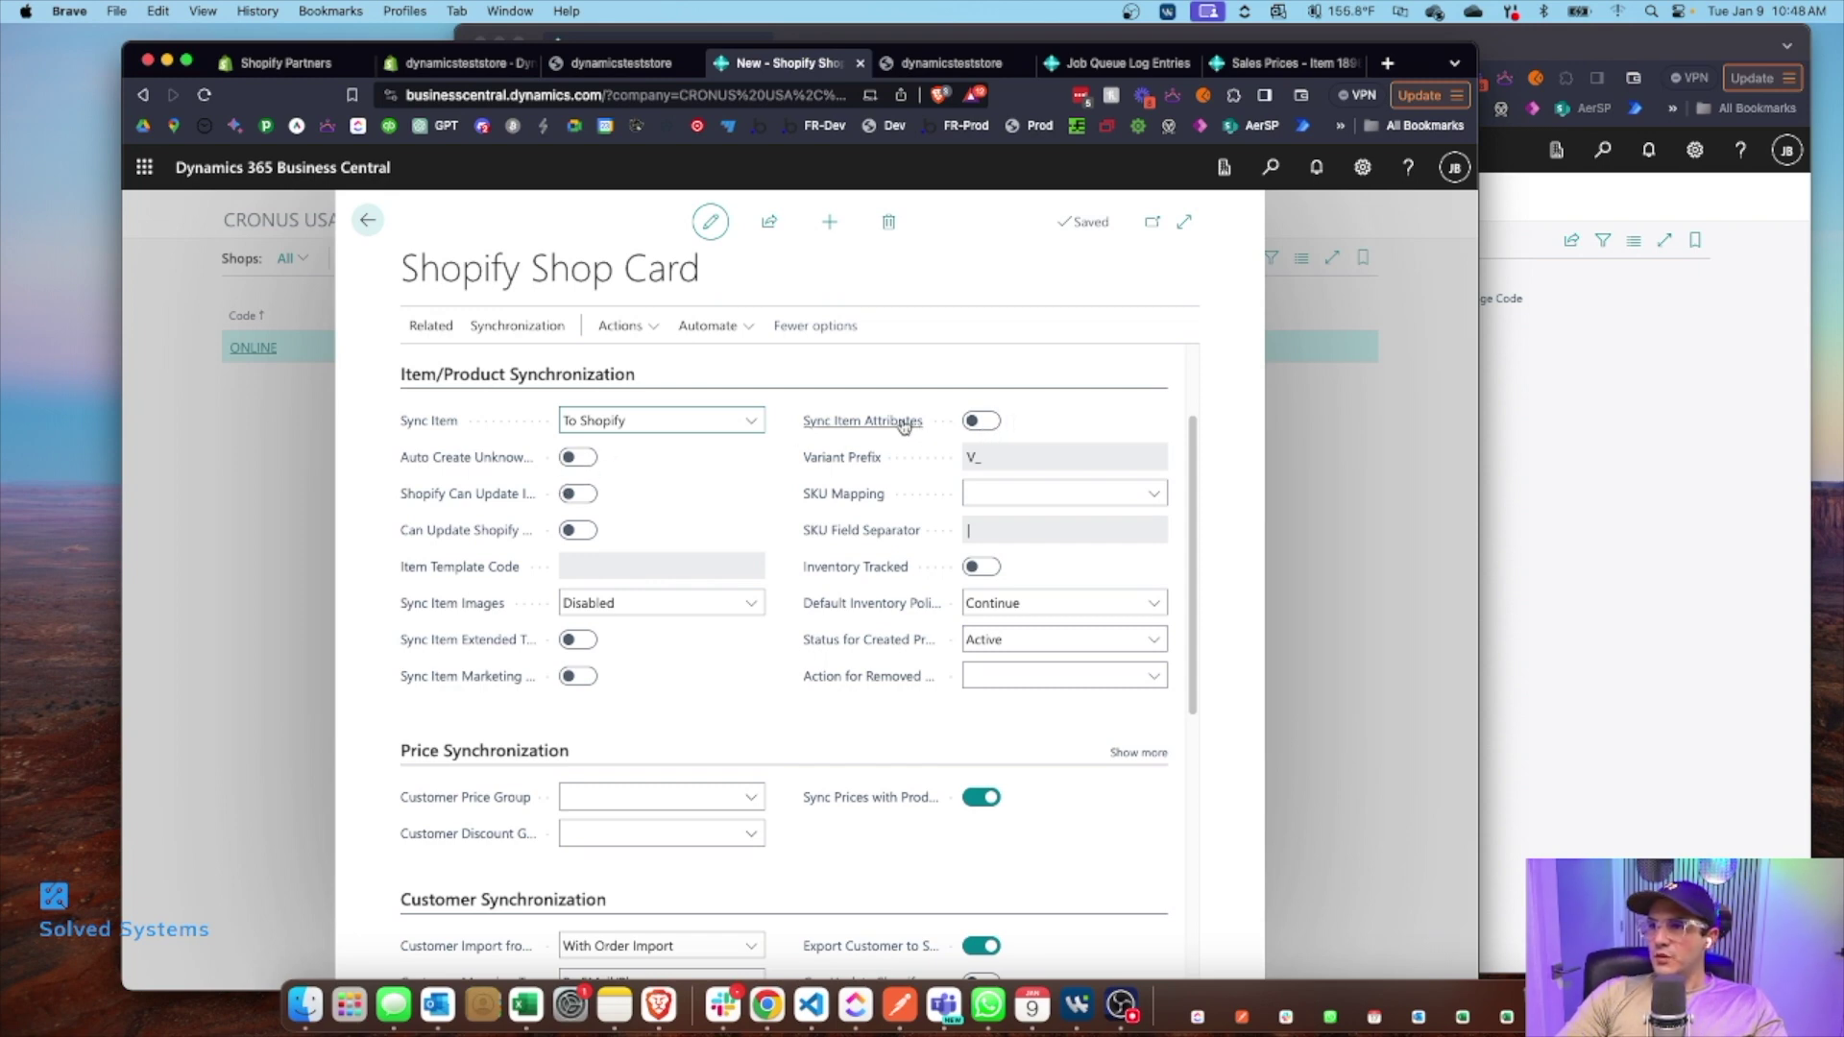
mouse_move(903, 426)
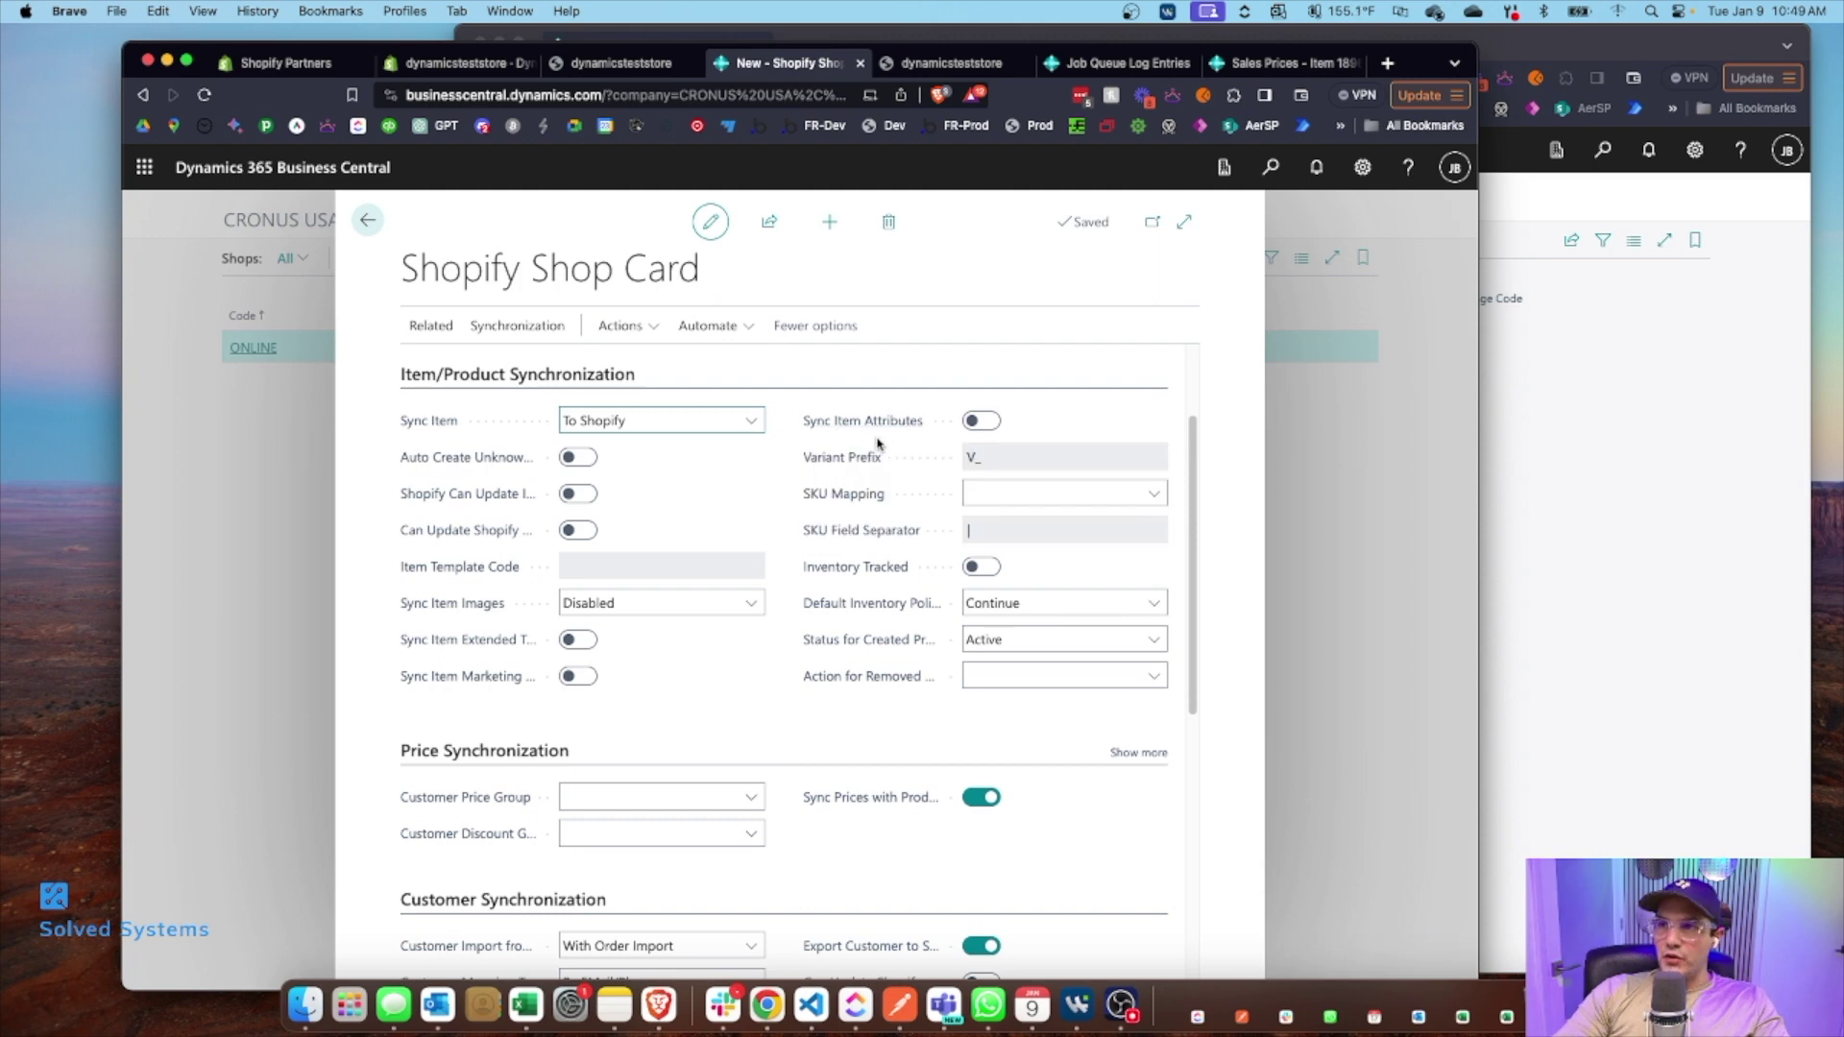
mouse_move(853, 465)
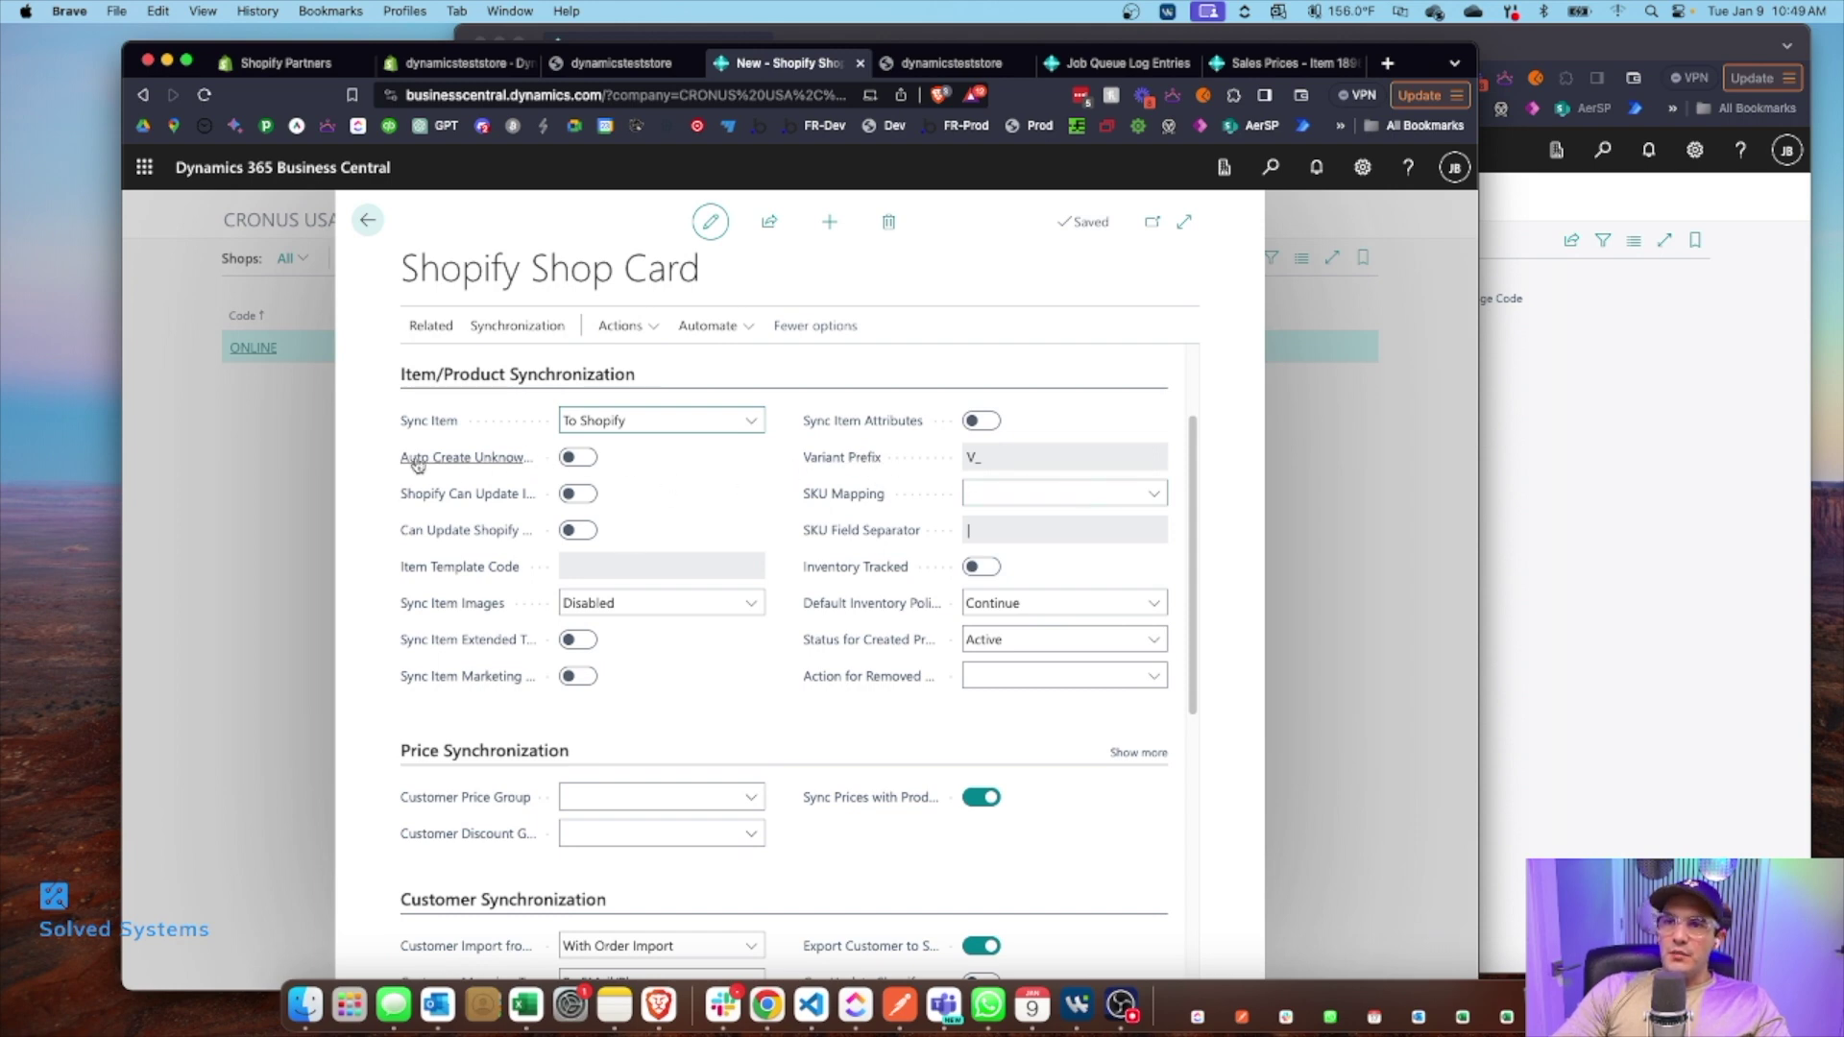
mouse_move(417, 464)
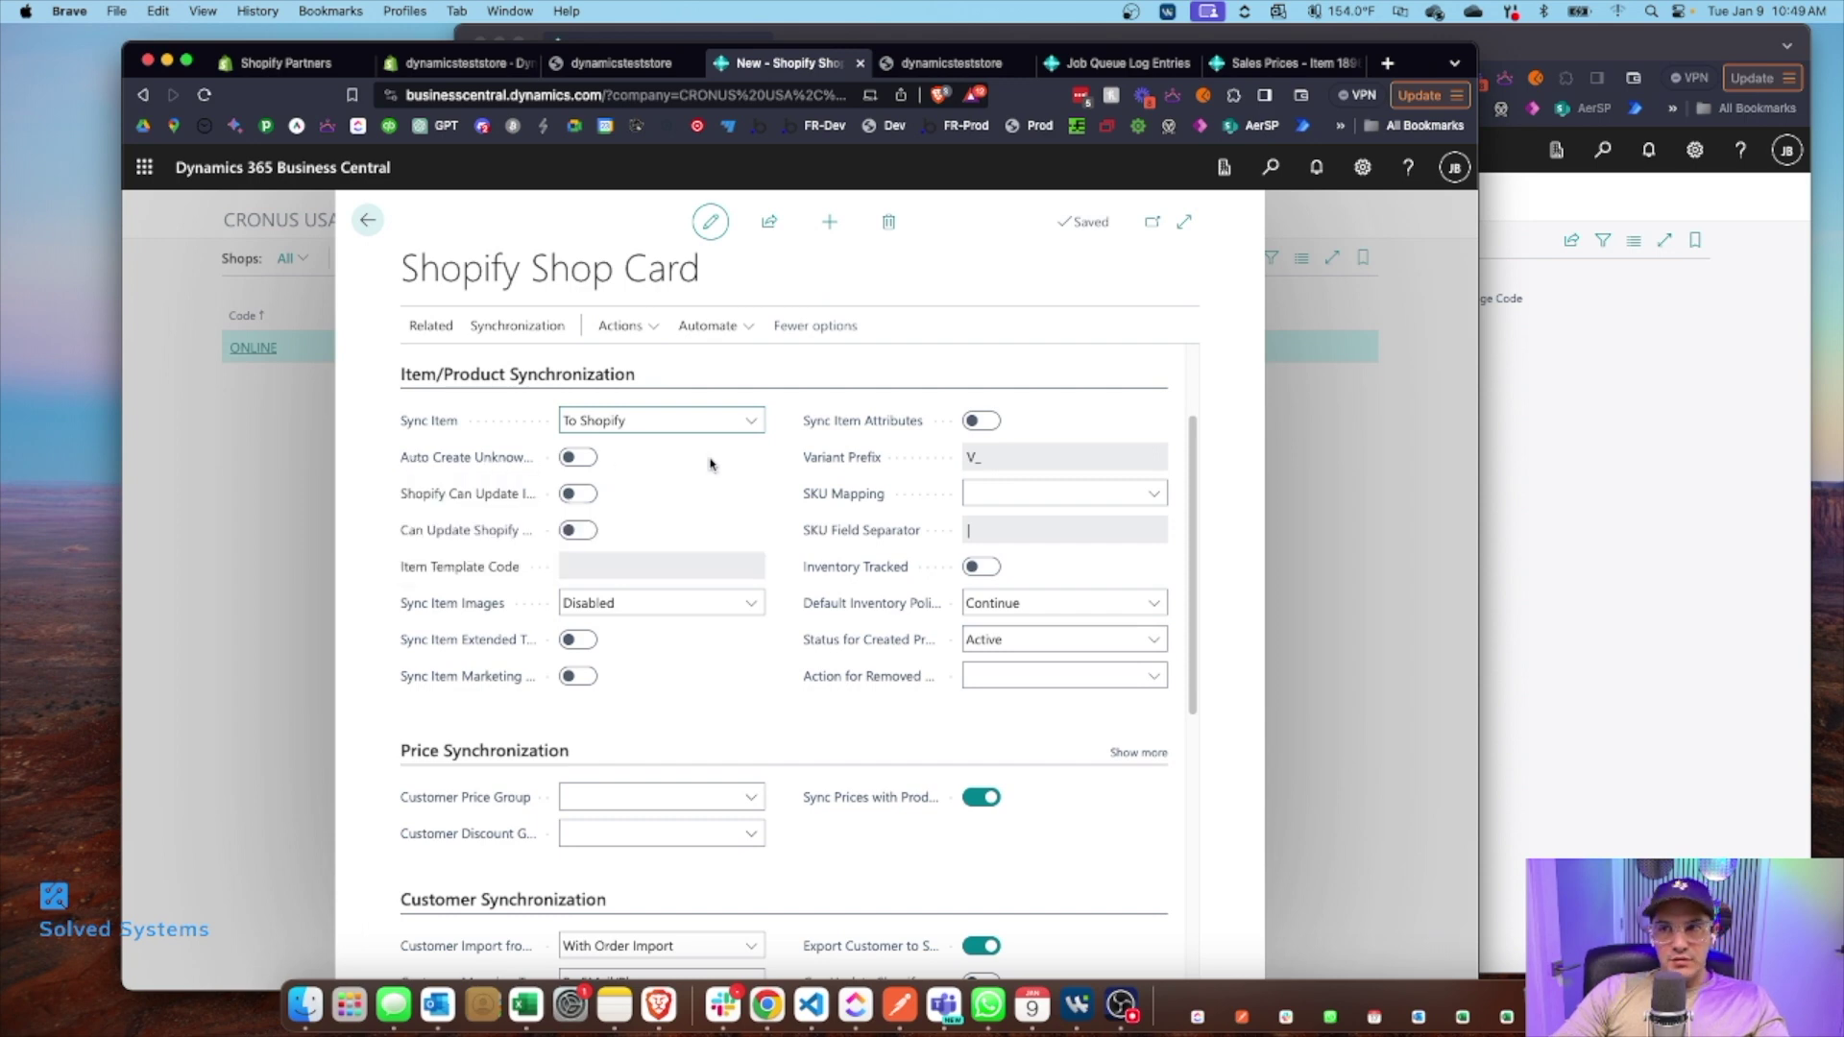
click(586, 461)
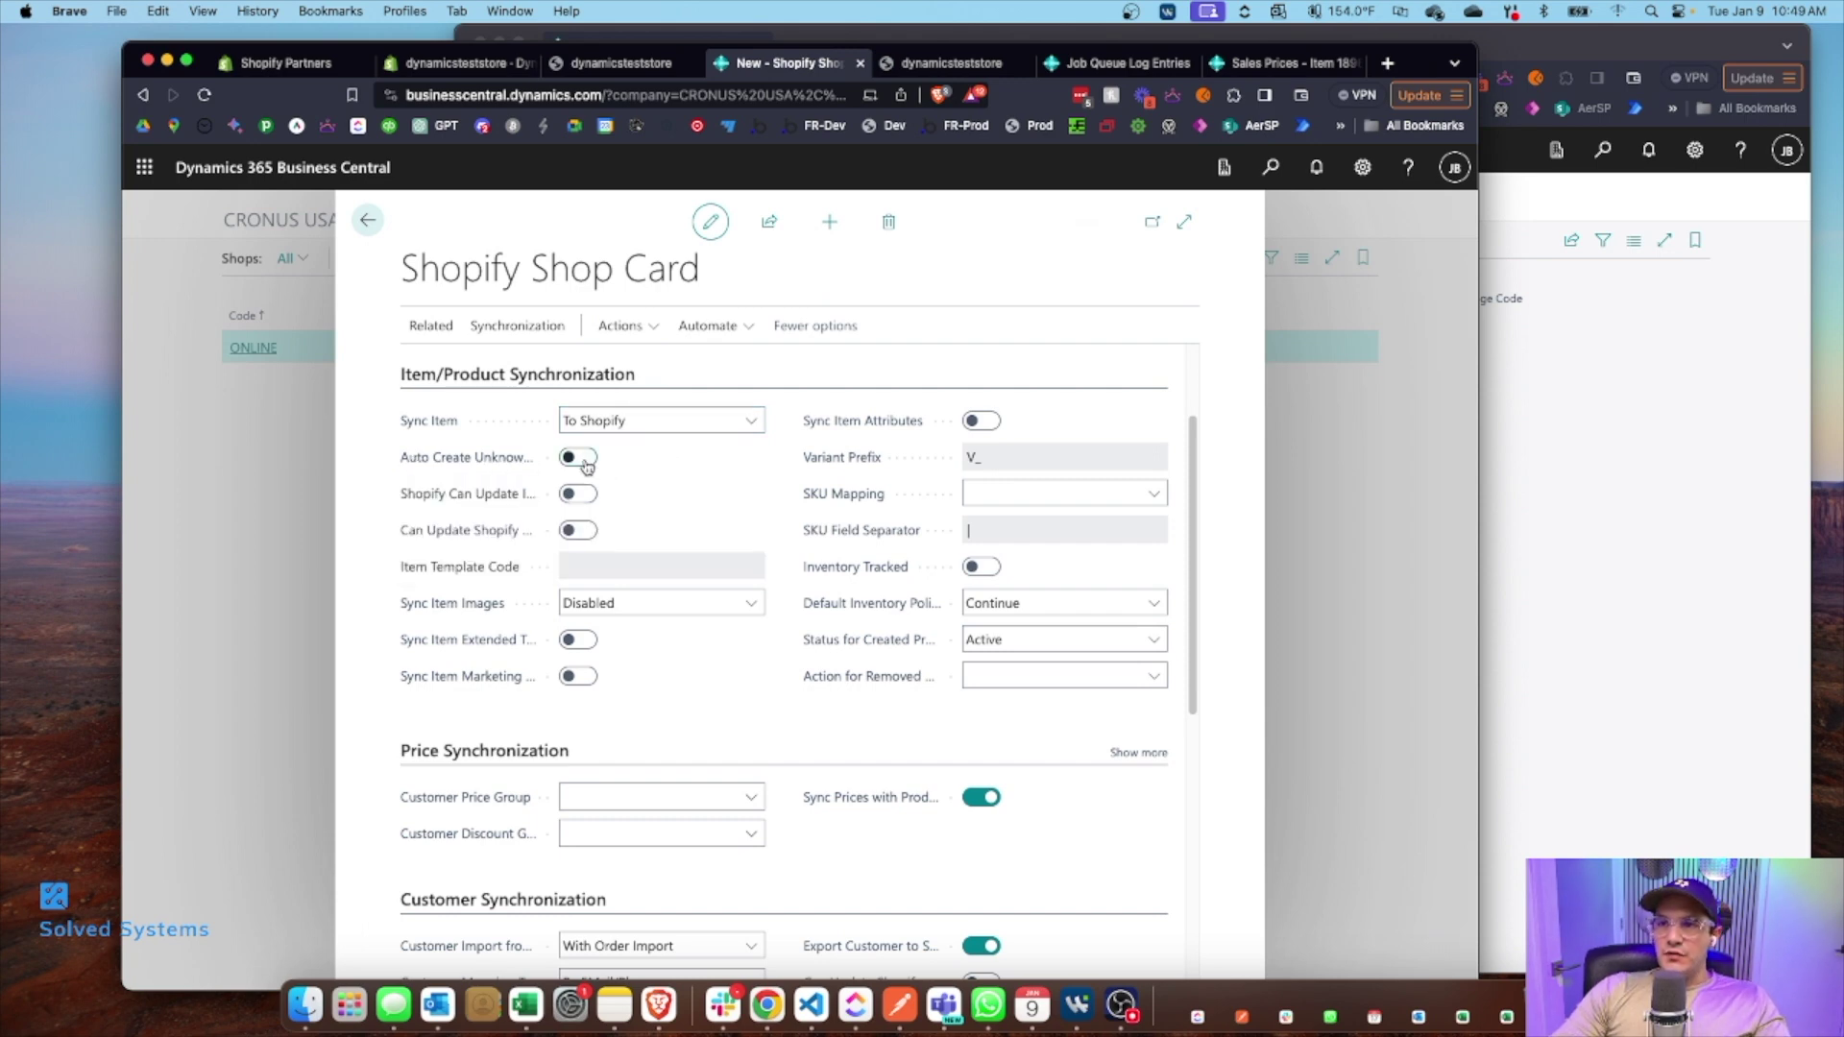
click(584, 460)
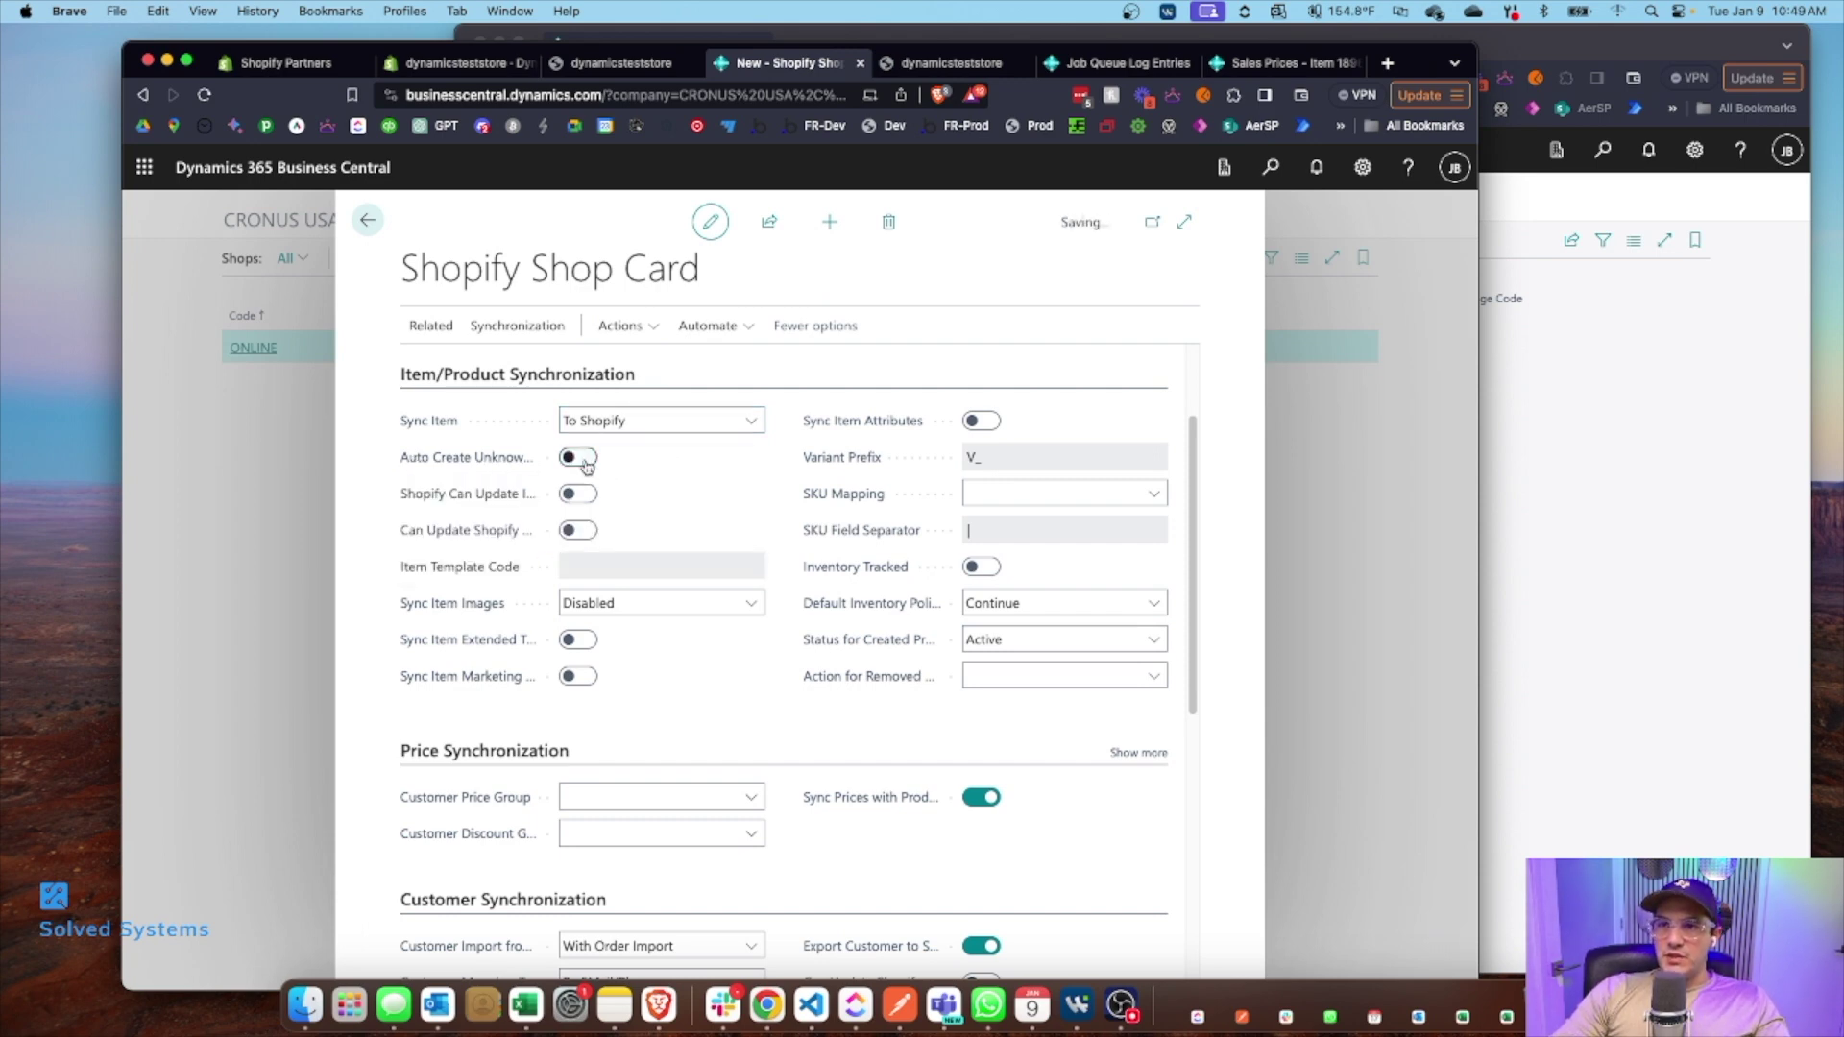
mouse_move(463, 461)
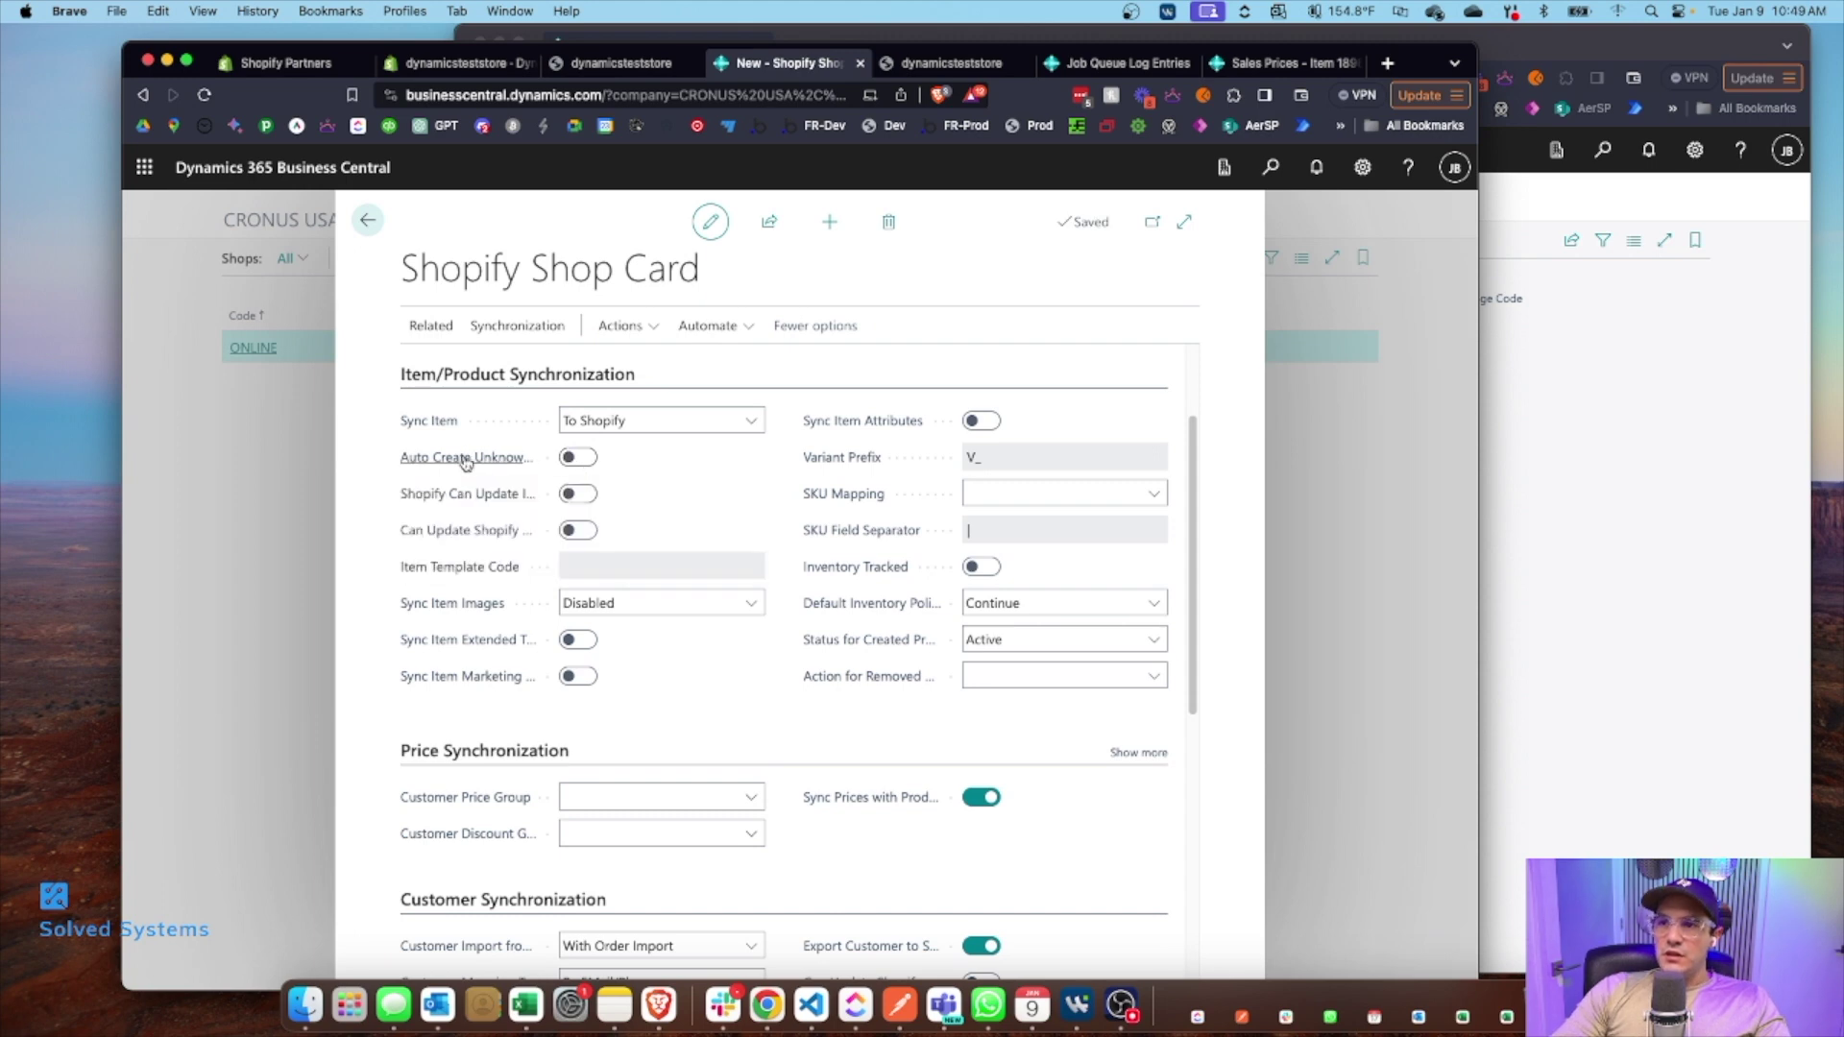
mouse_move(454, 496)
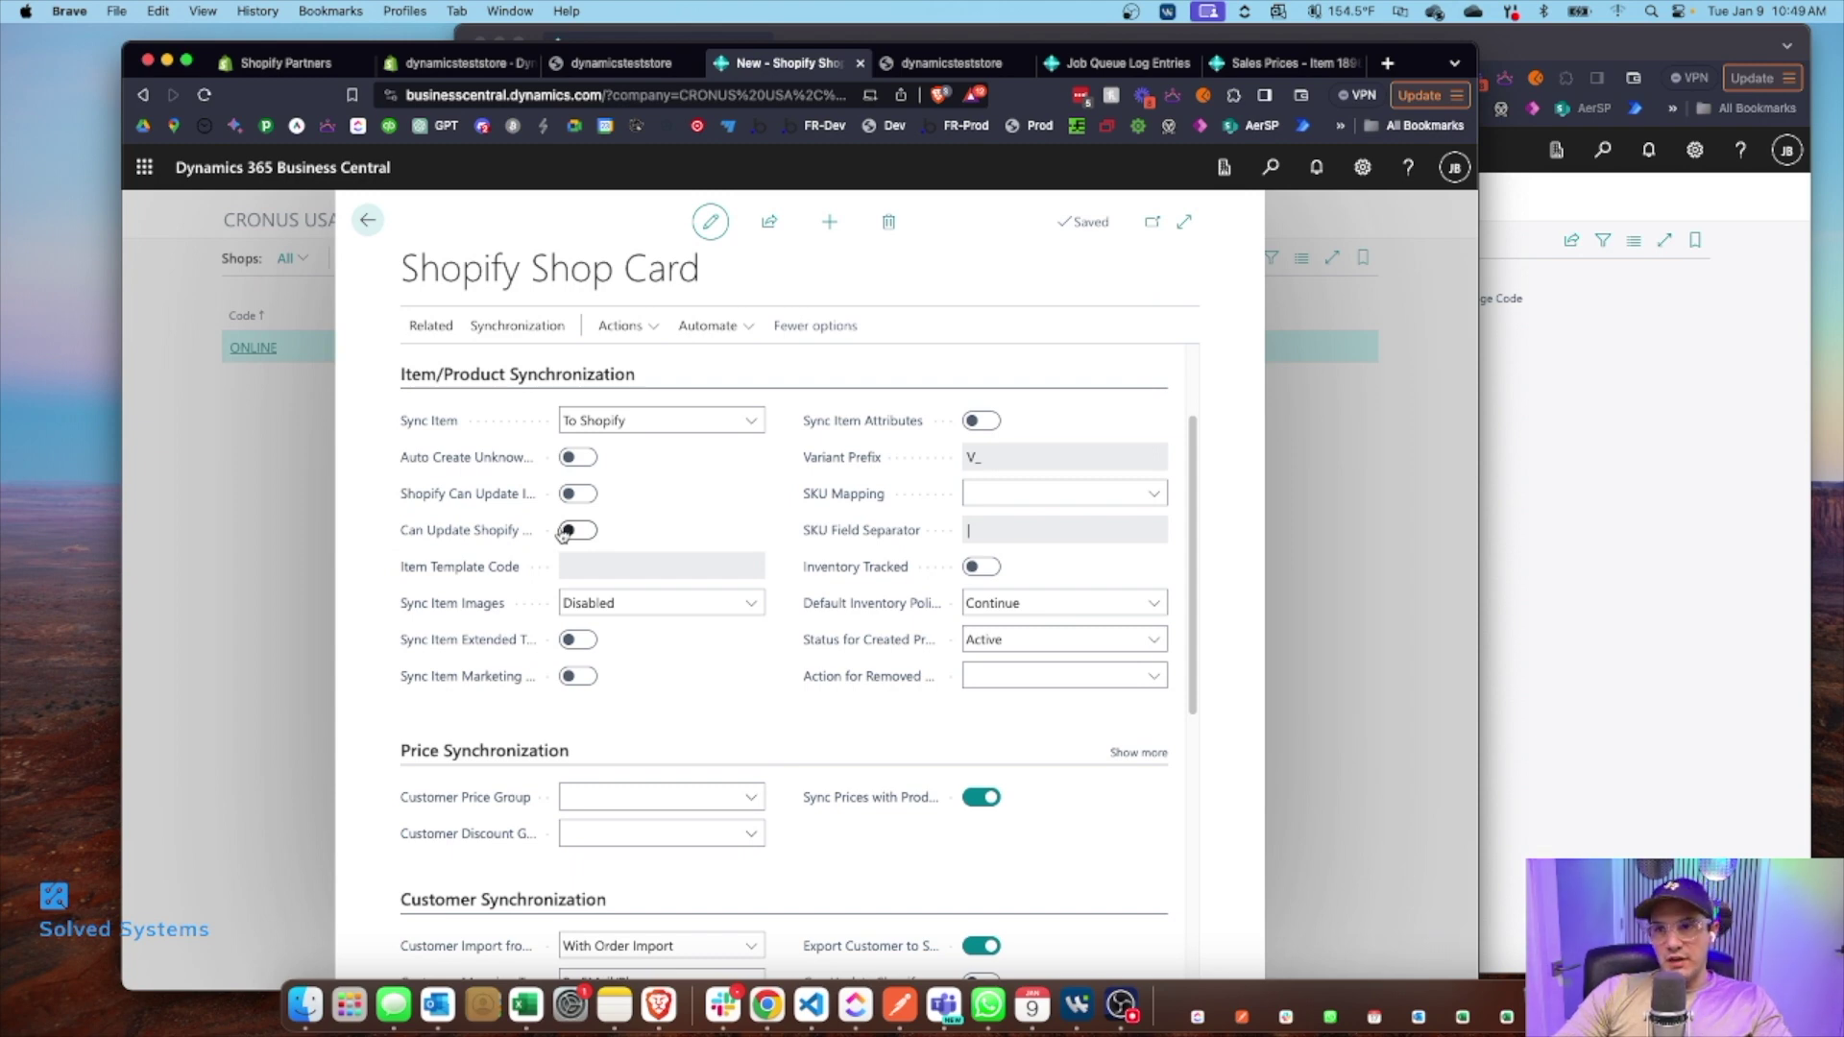
click(486, 529)
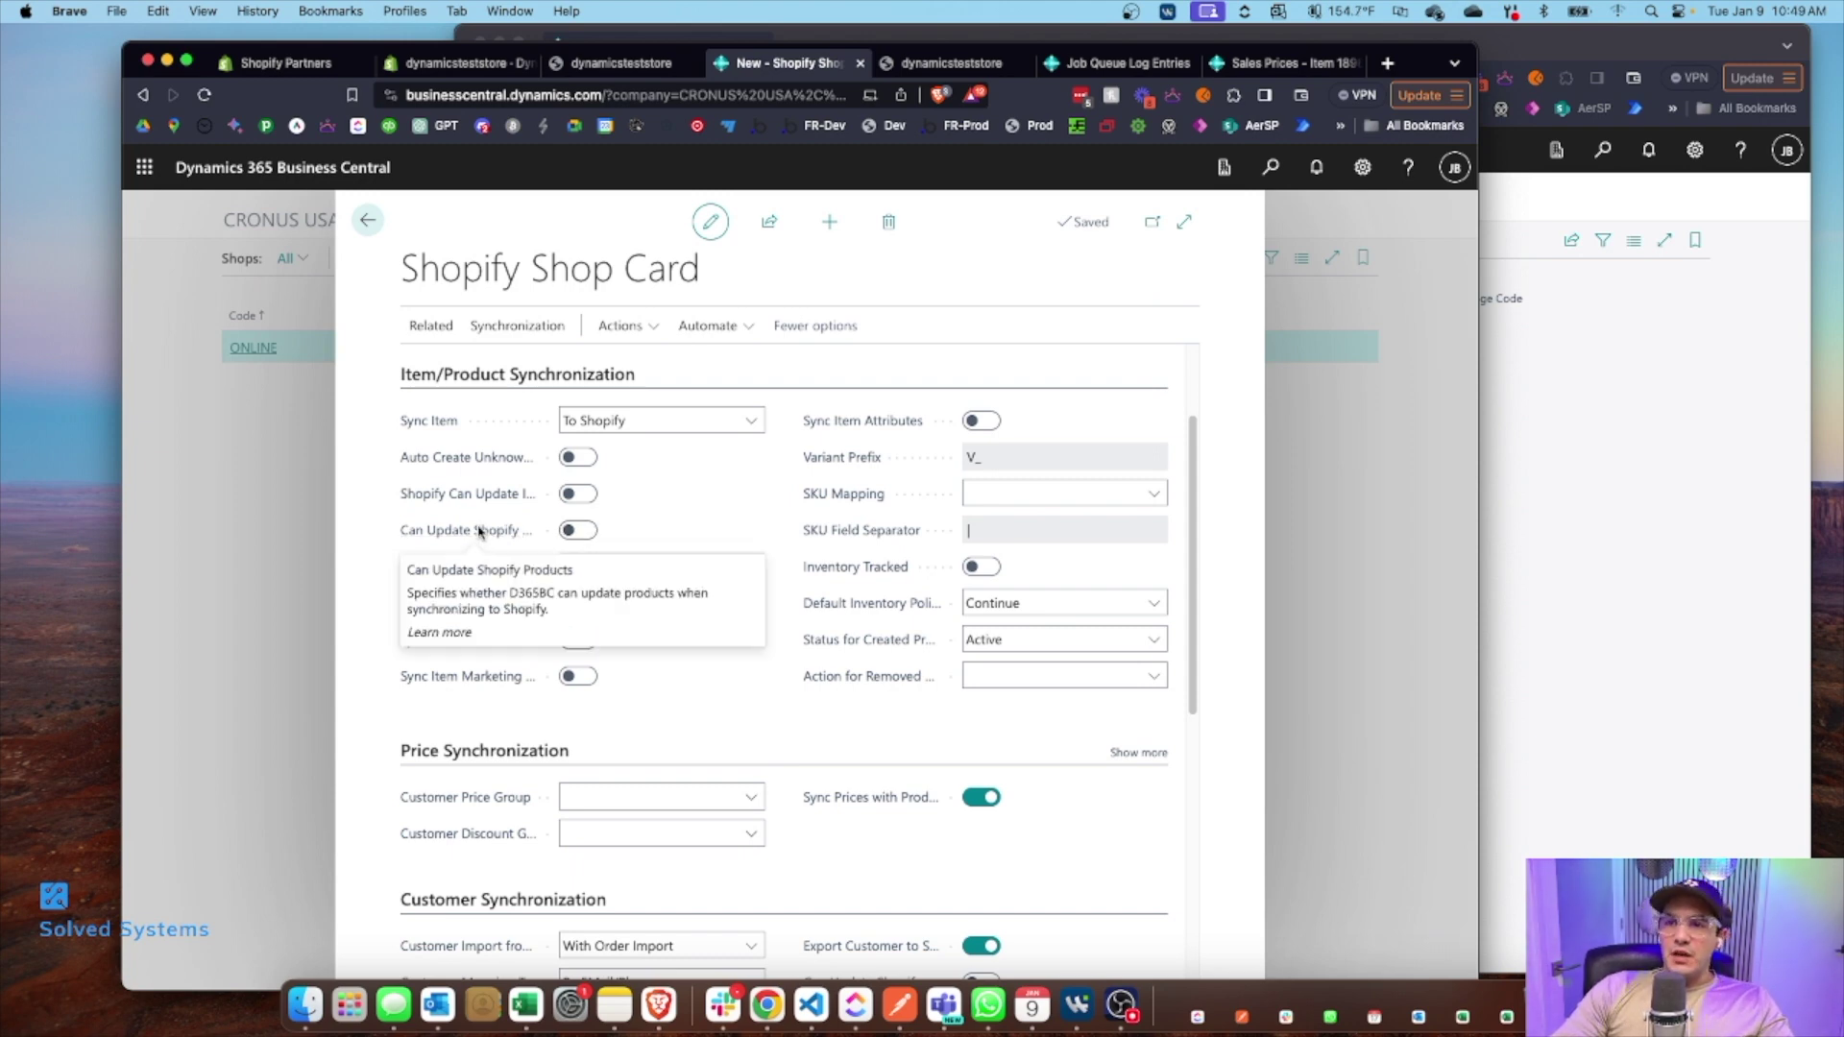
click(684, 528)
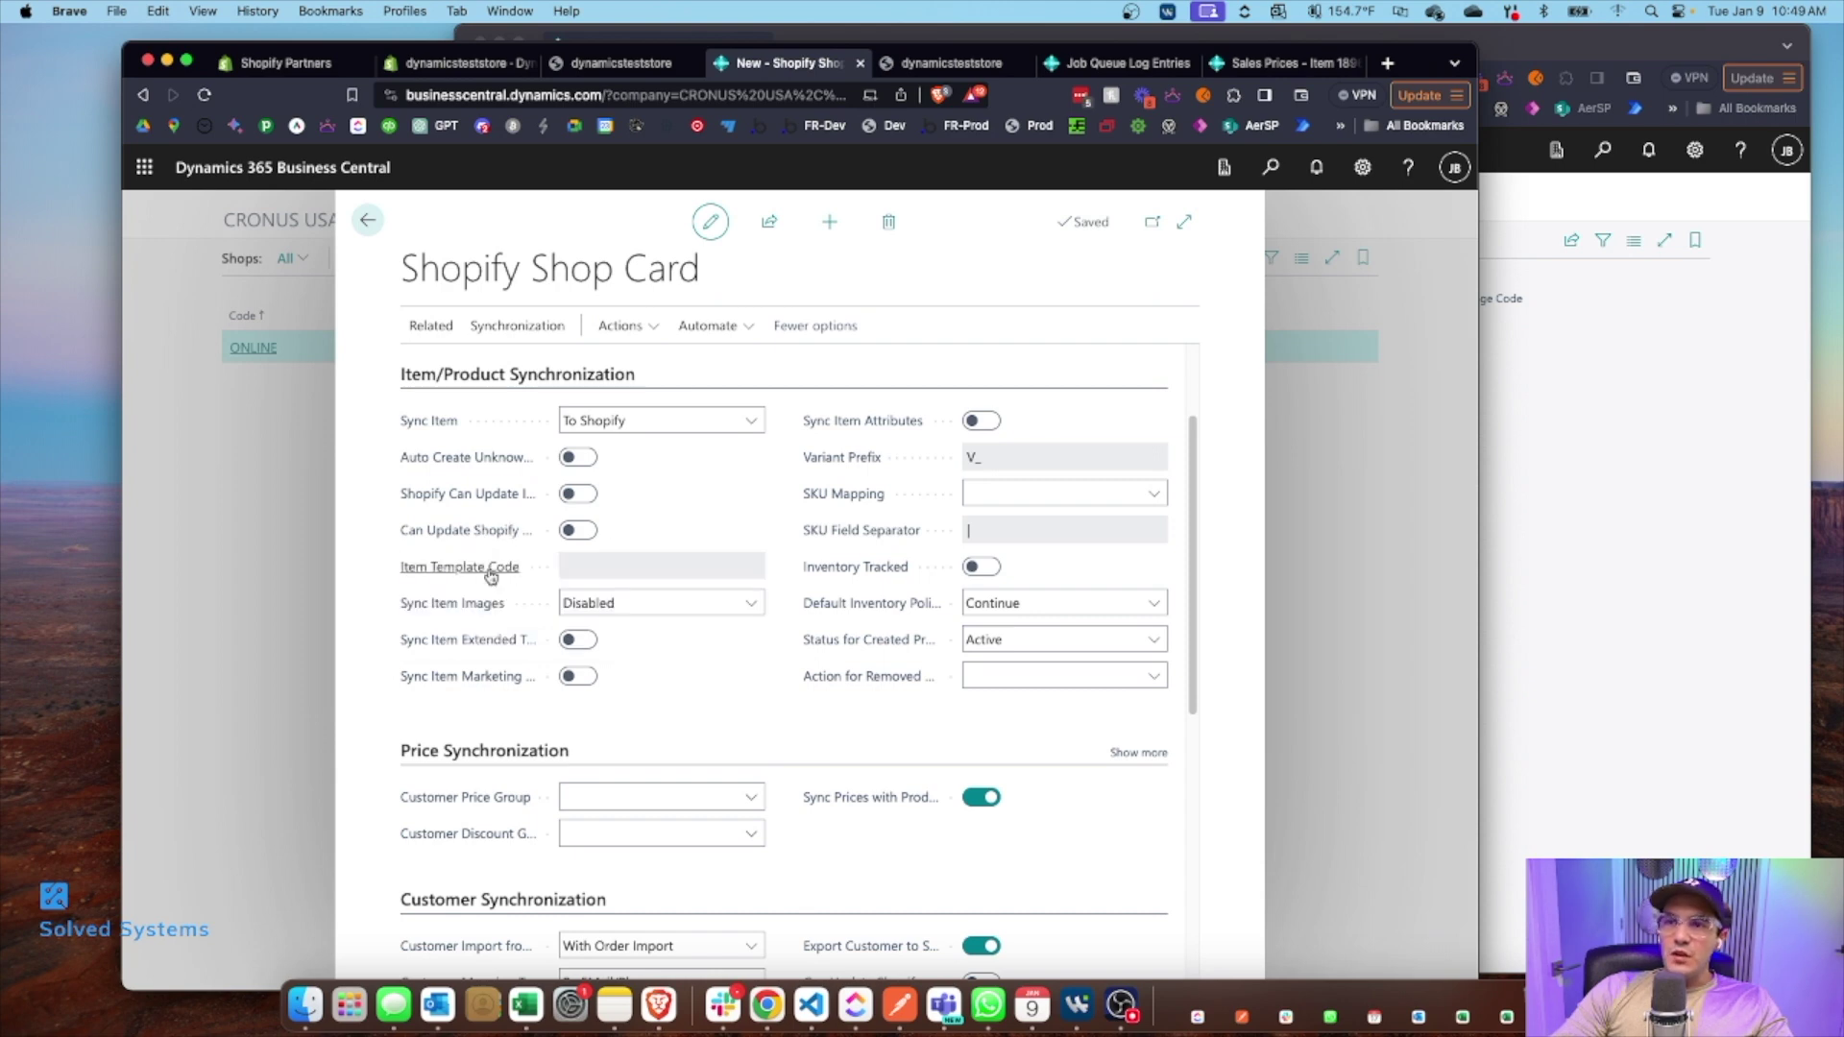
click(583, 531)
click(460, 538)
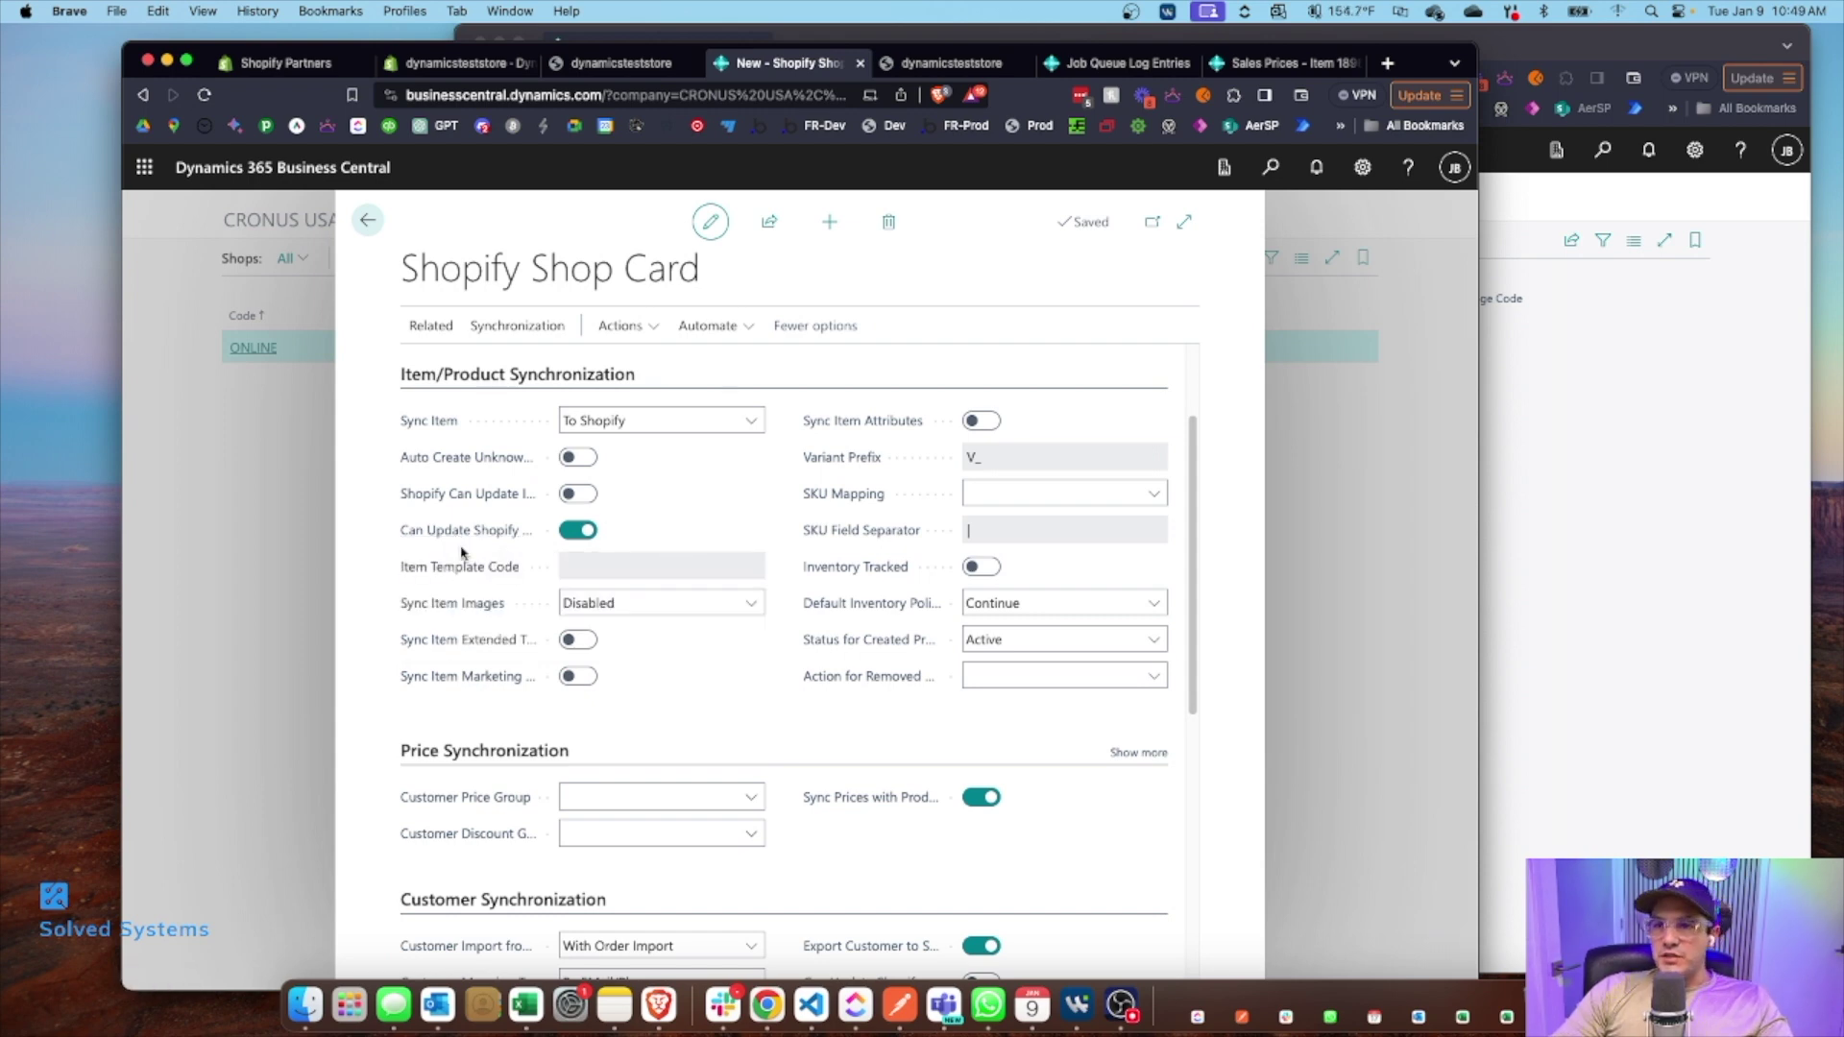
mouse_move(468, 568)
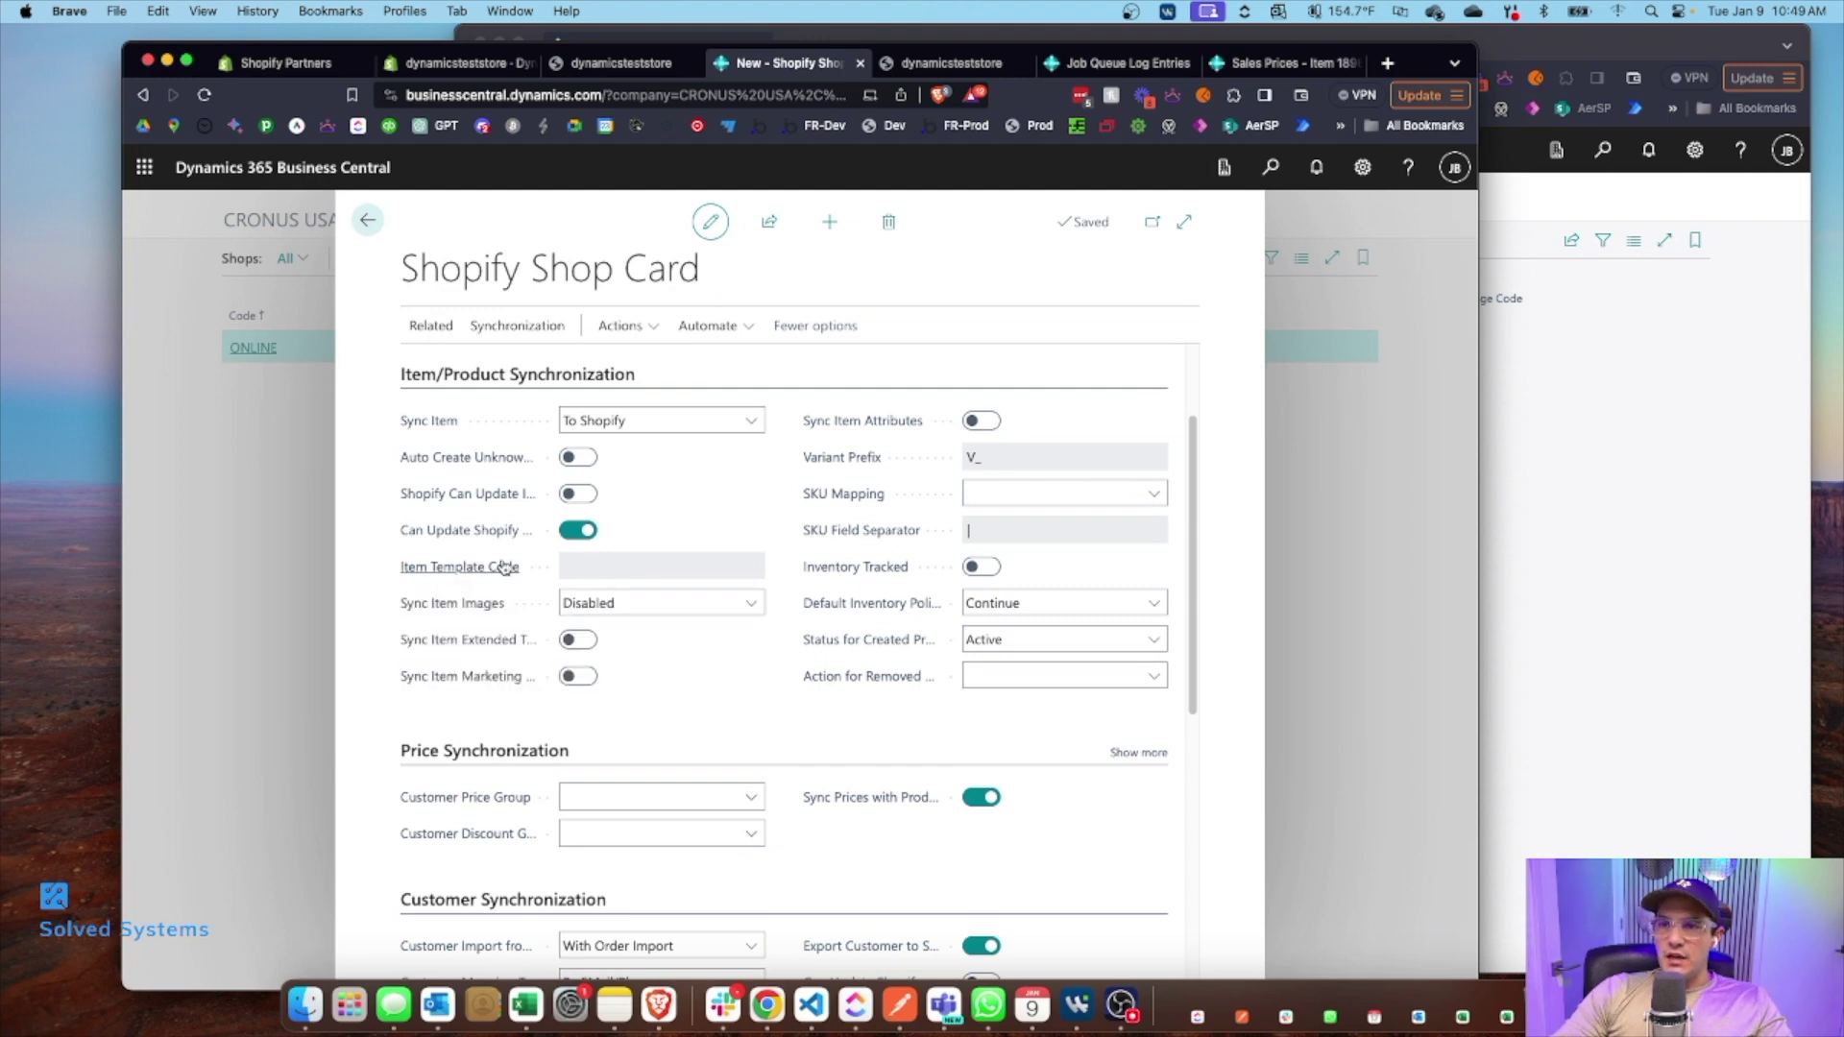
click(677, 603)
click(650, 628)
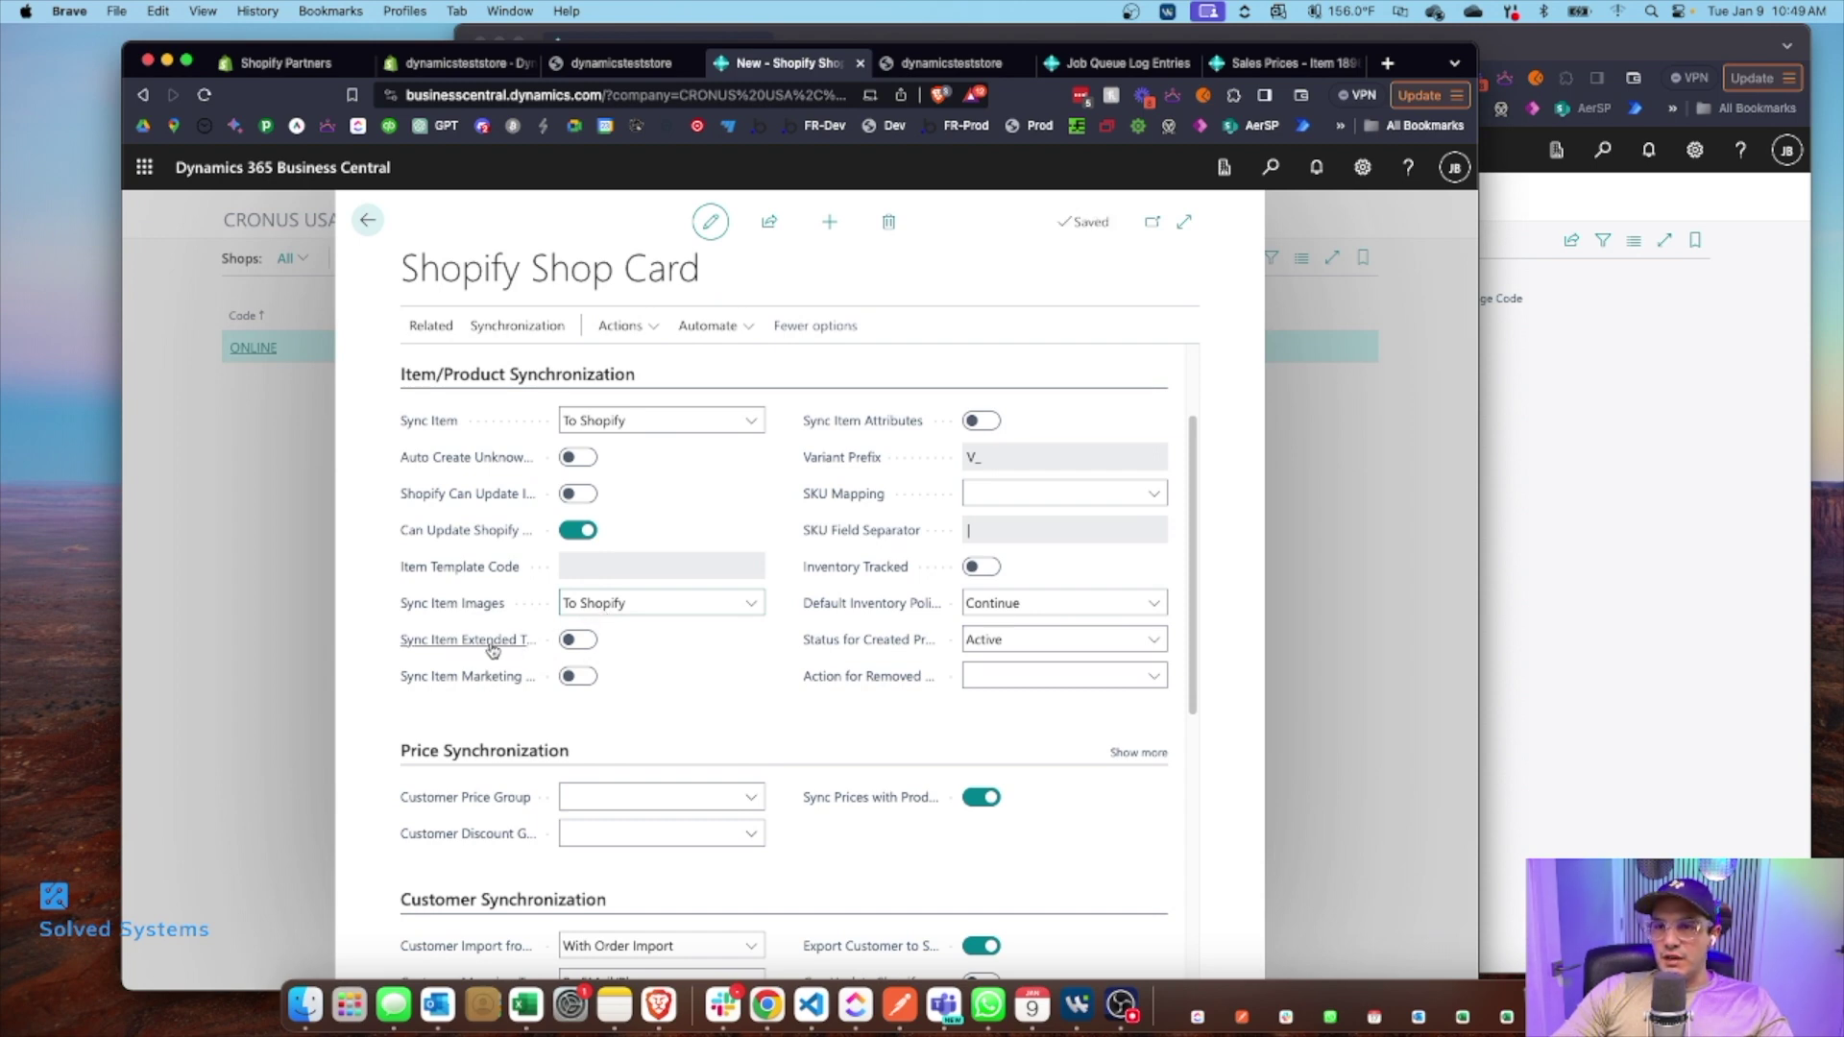
mouse_move(492, 651)
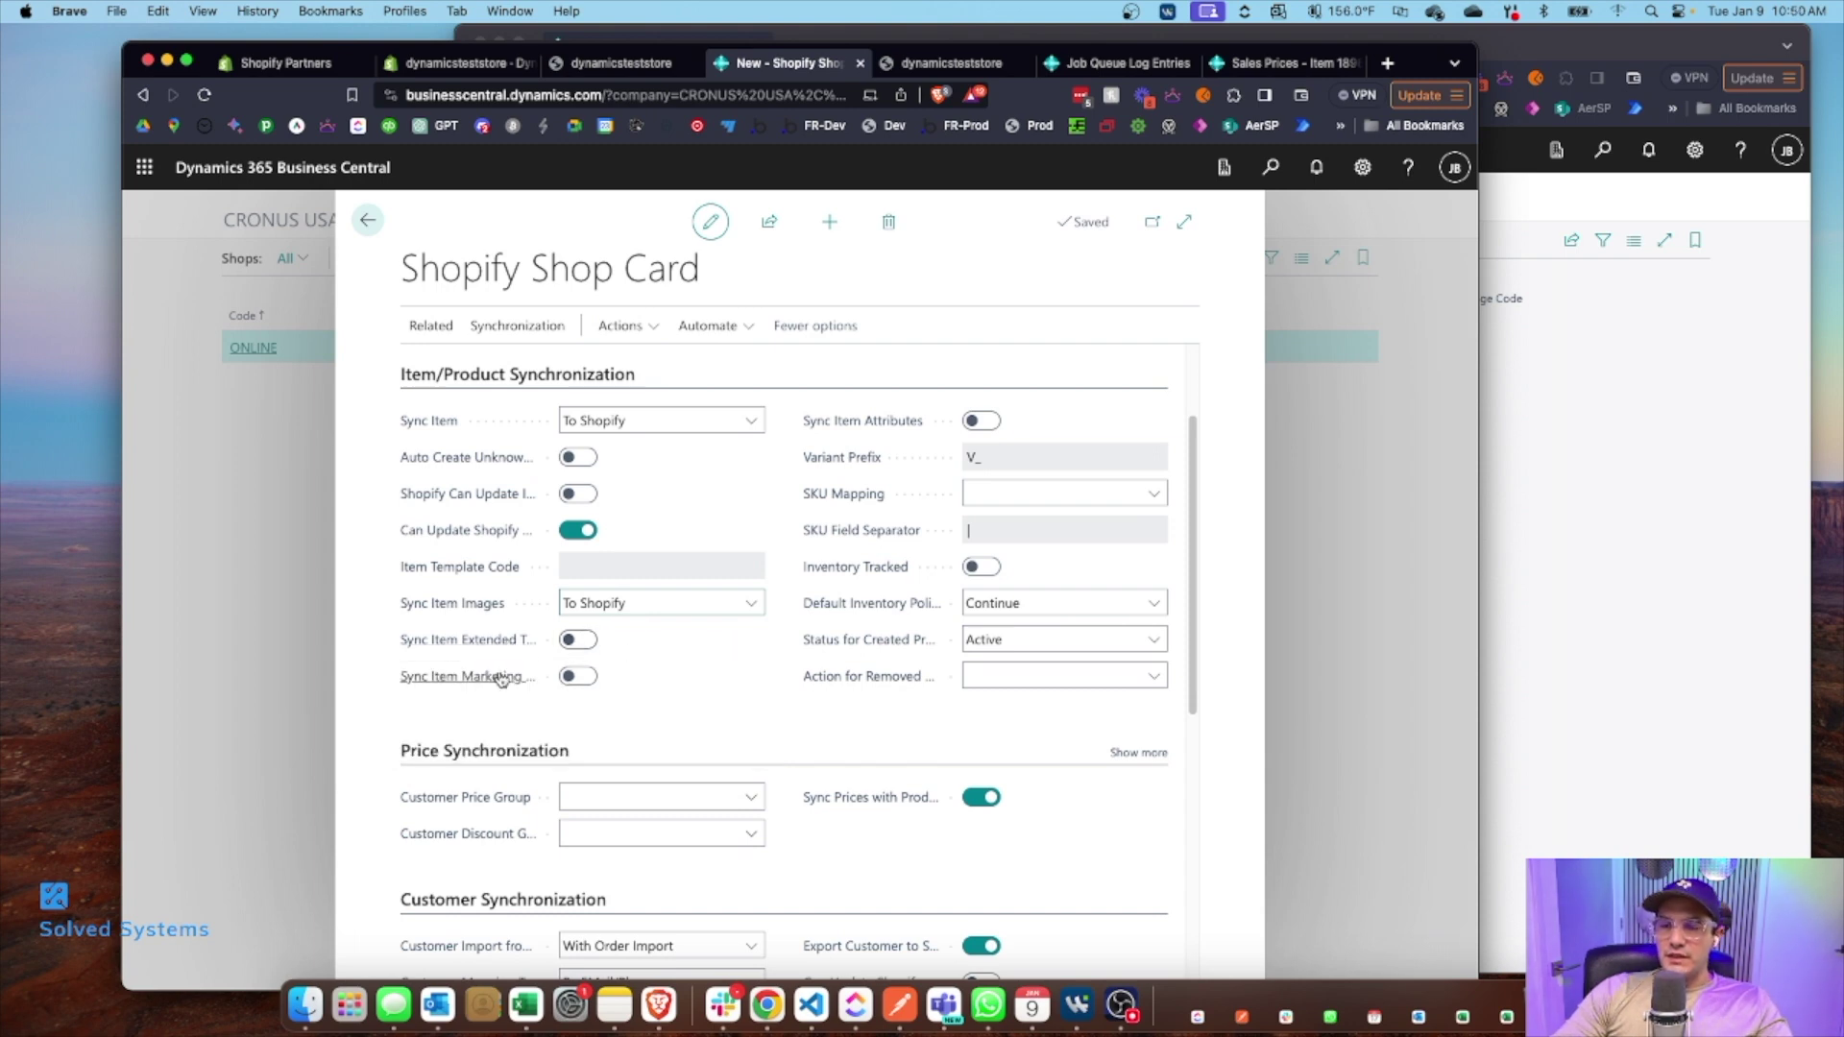
scroll(500, 679, down, 1)
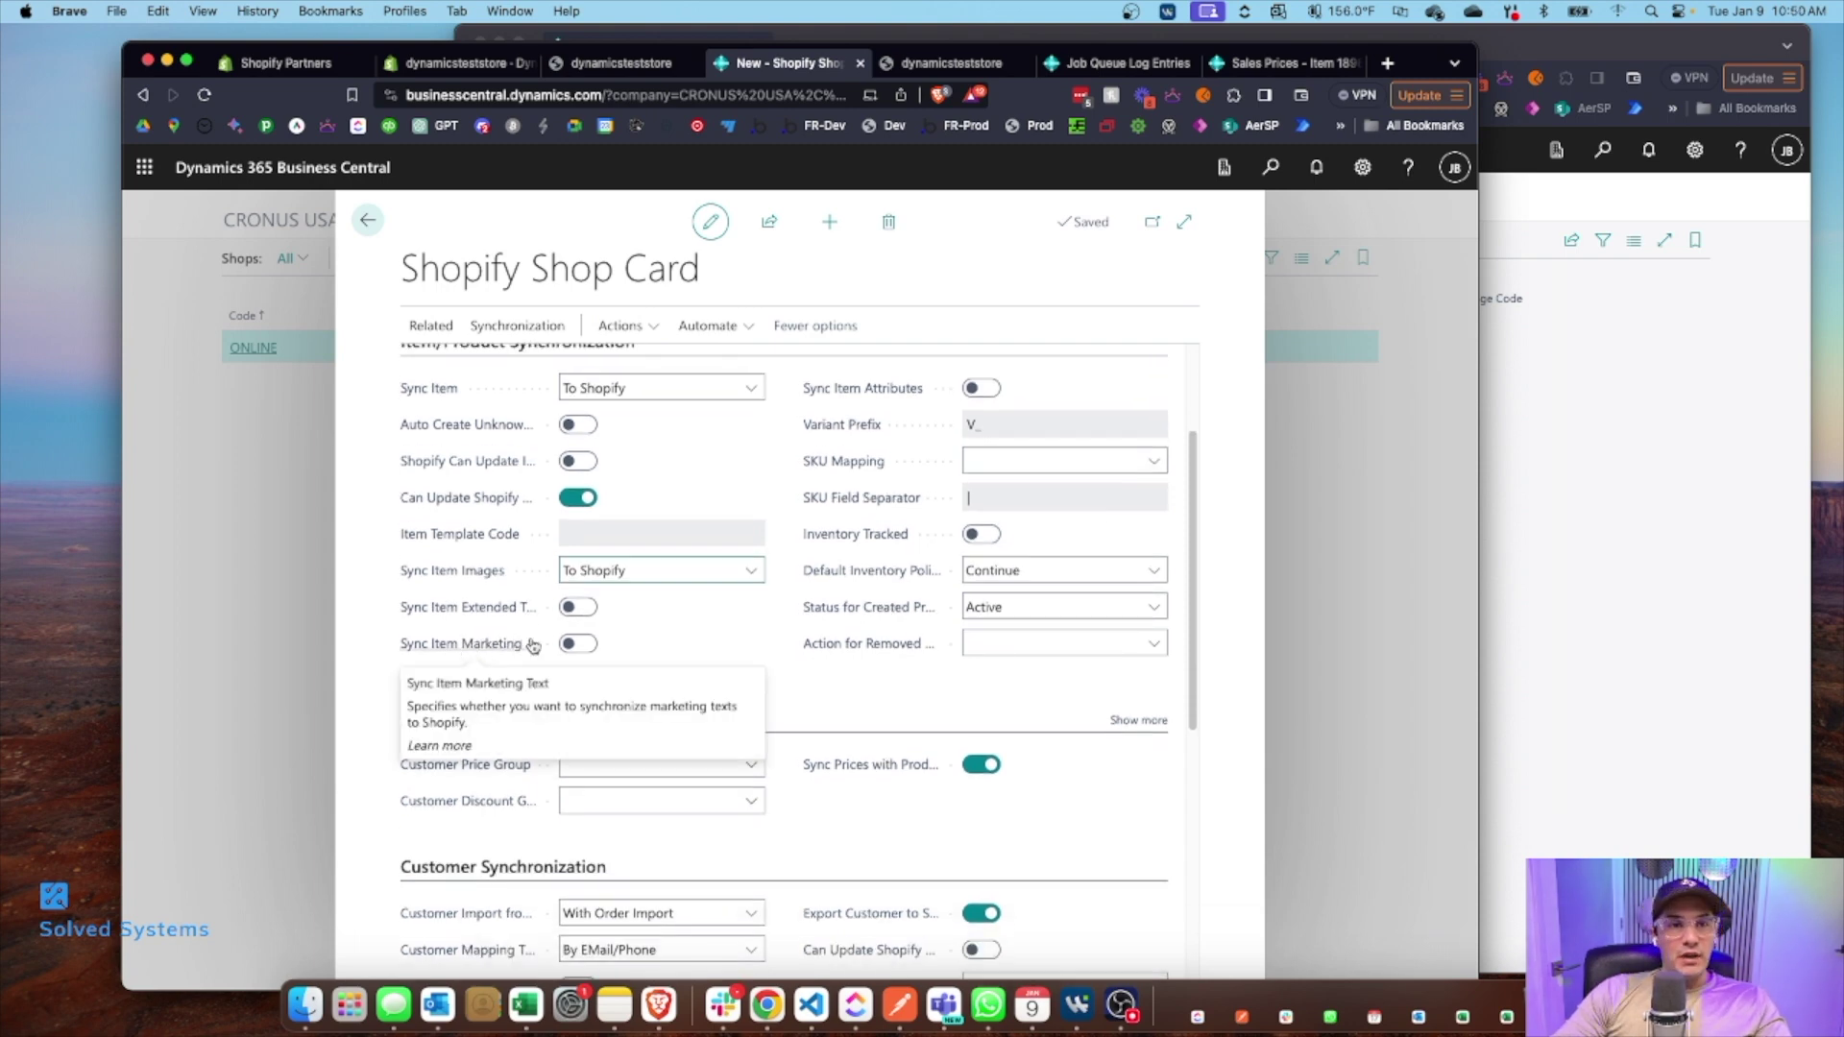
scroll(672, 739, up, 2)
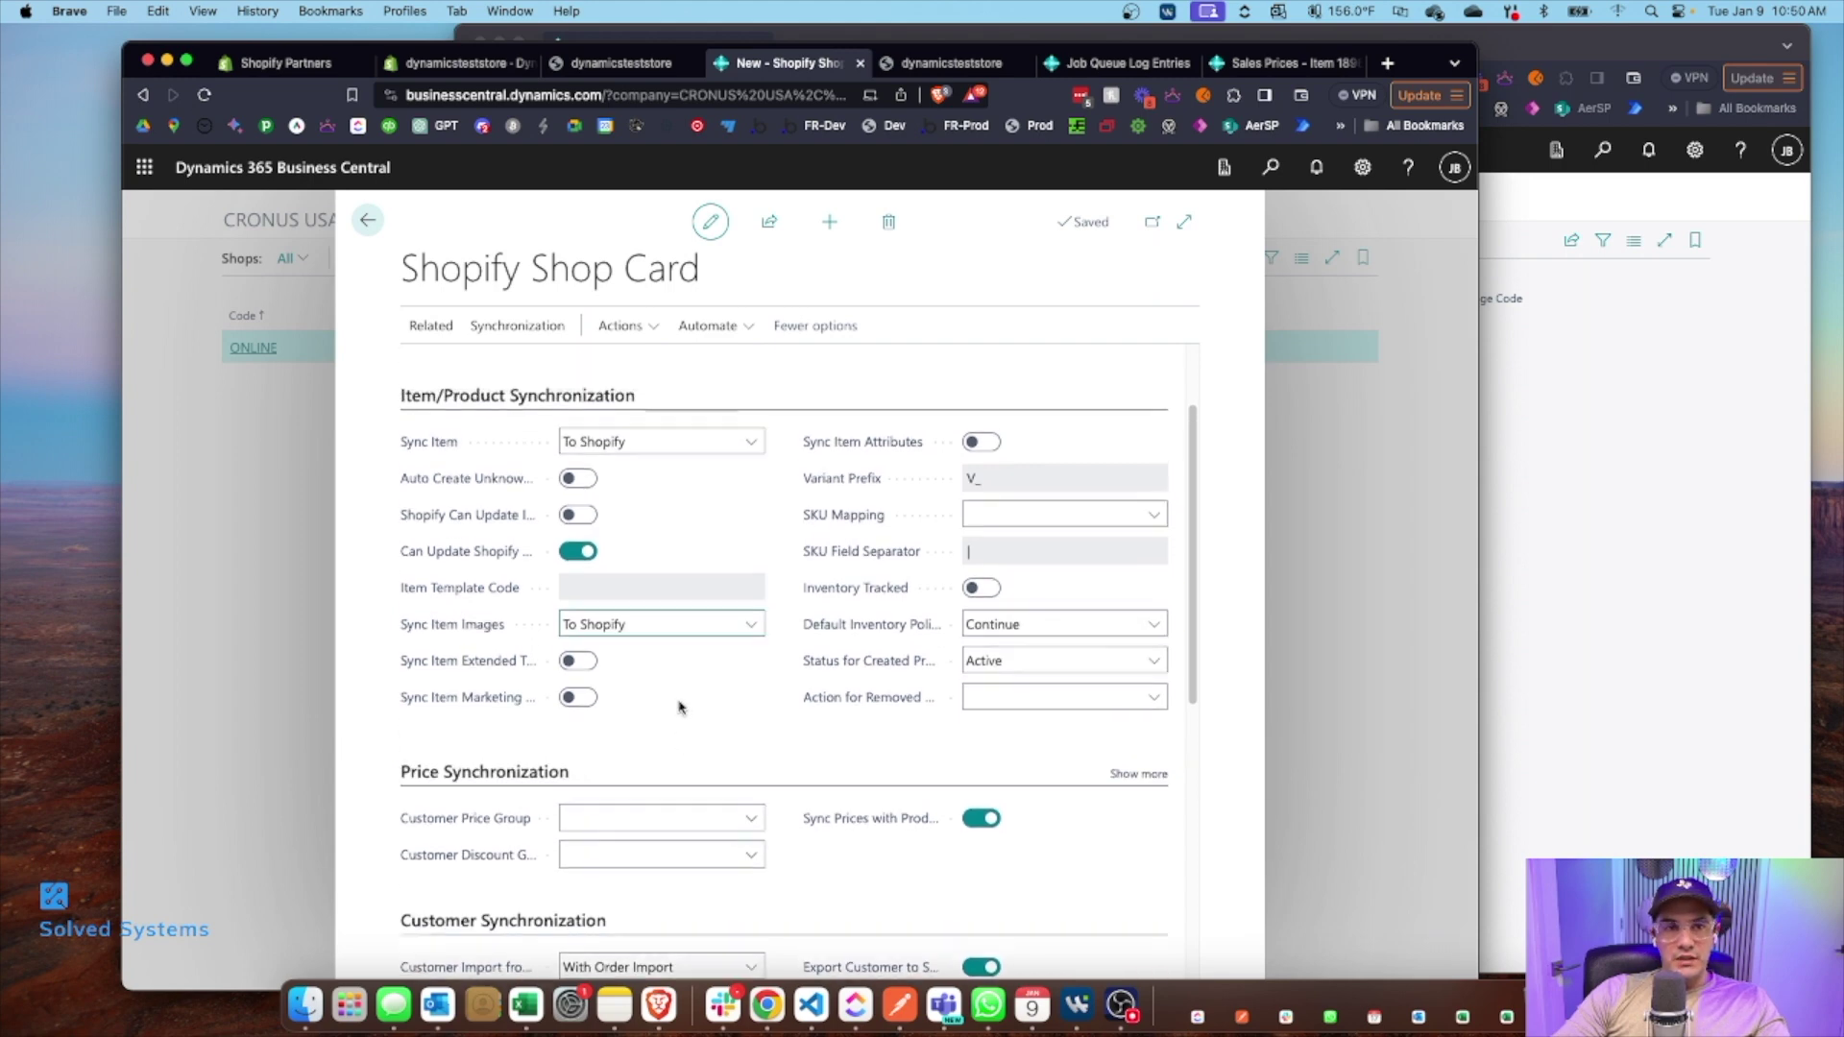
scroll(679, 708, up, 2)
scroll(730, 691, down, 1)
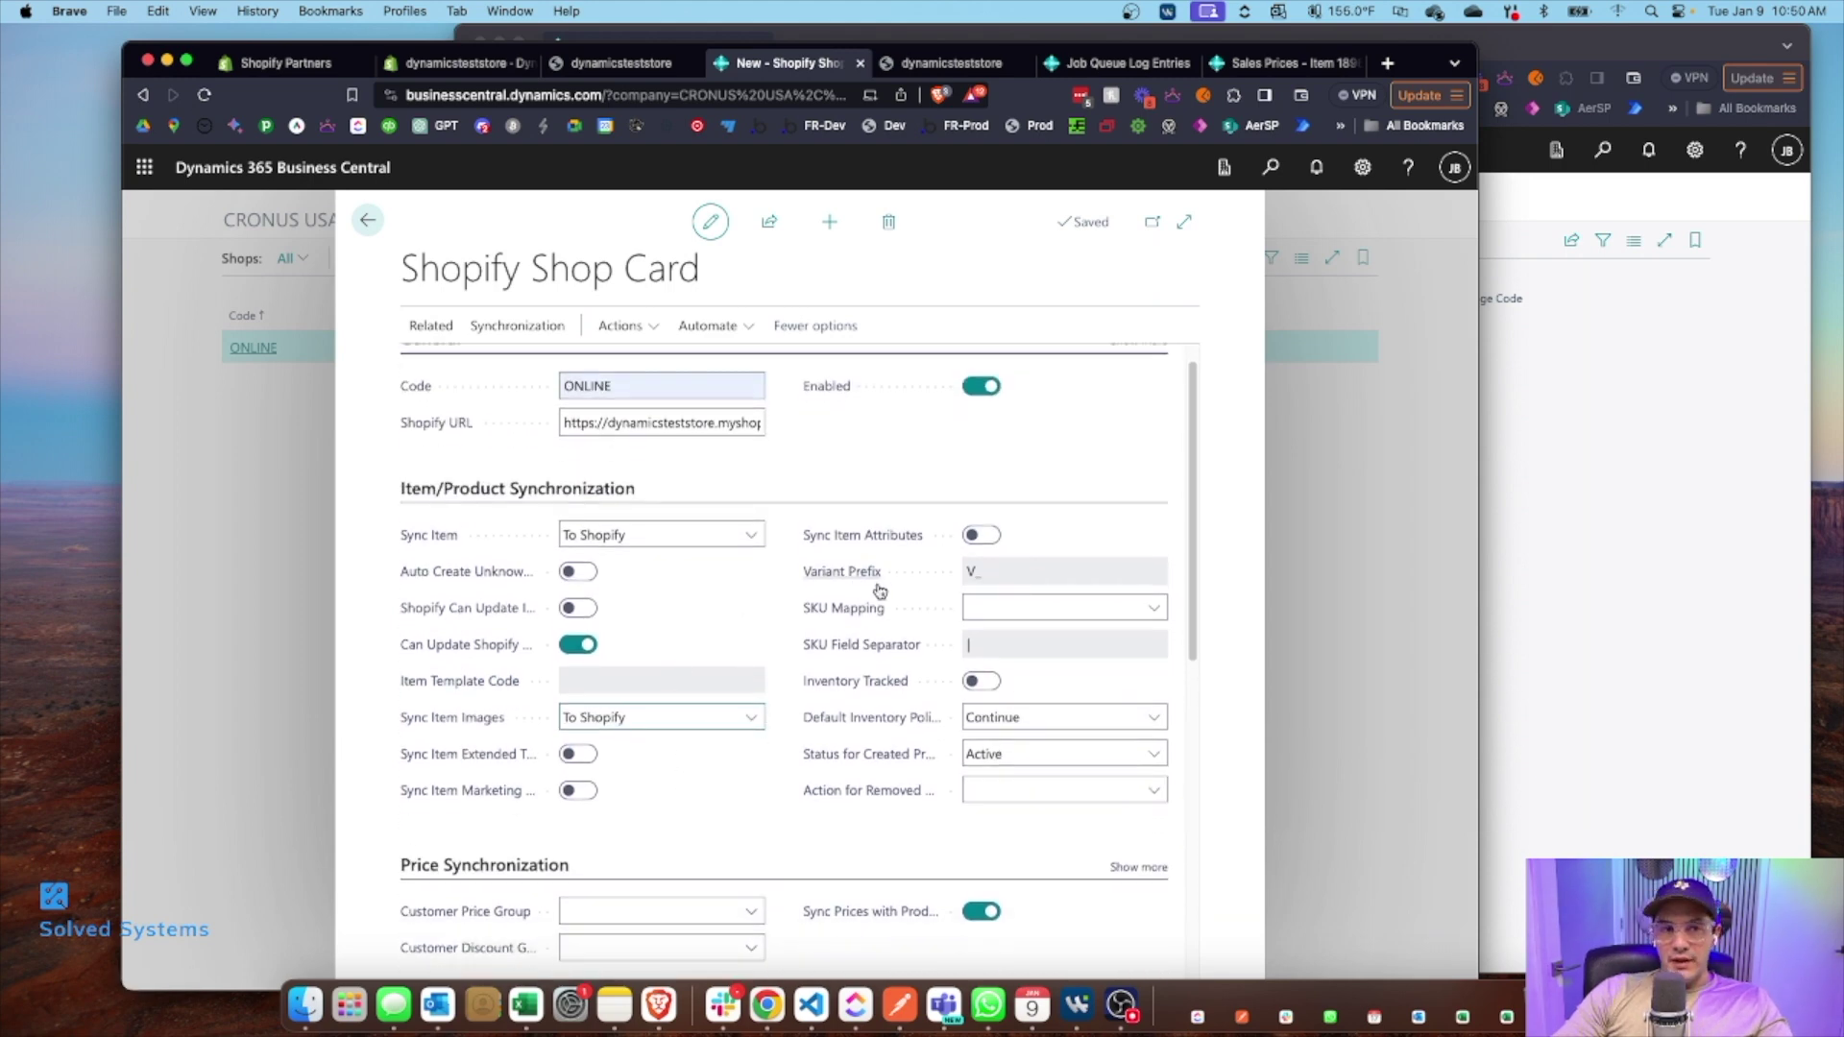
click(993, 545)
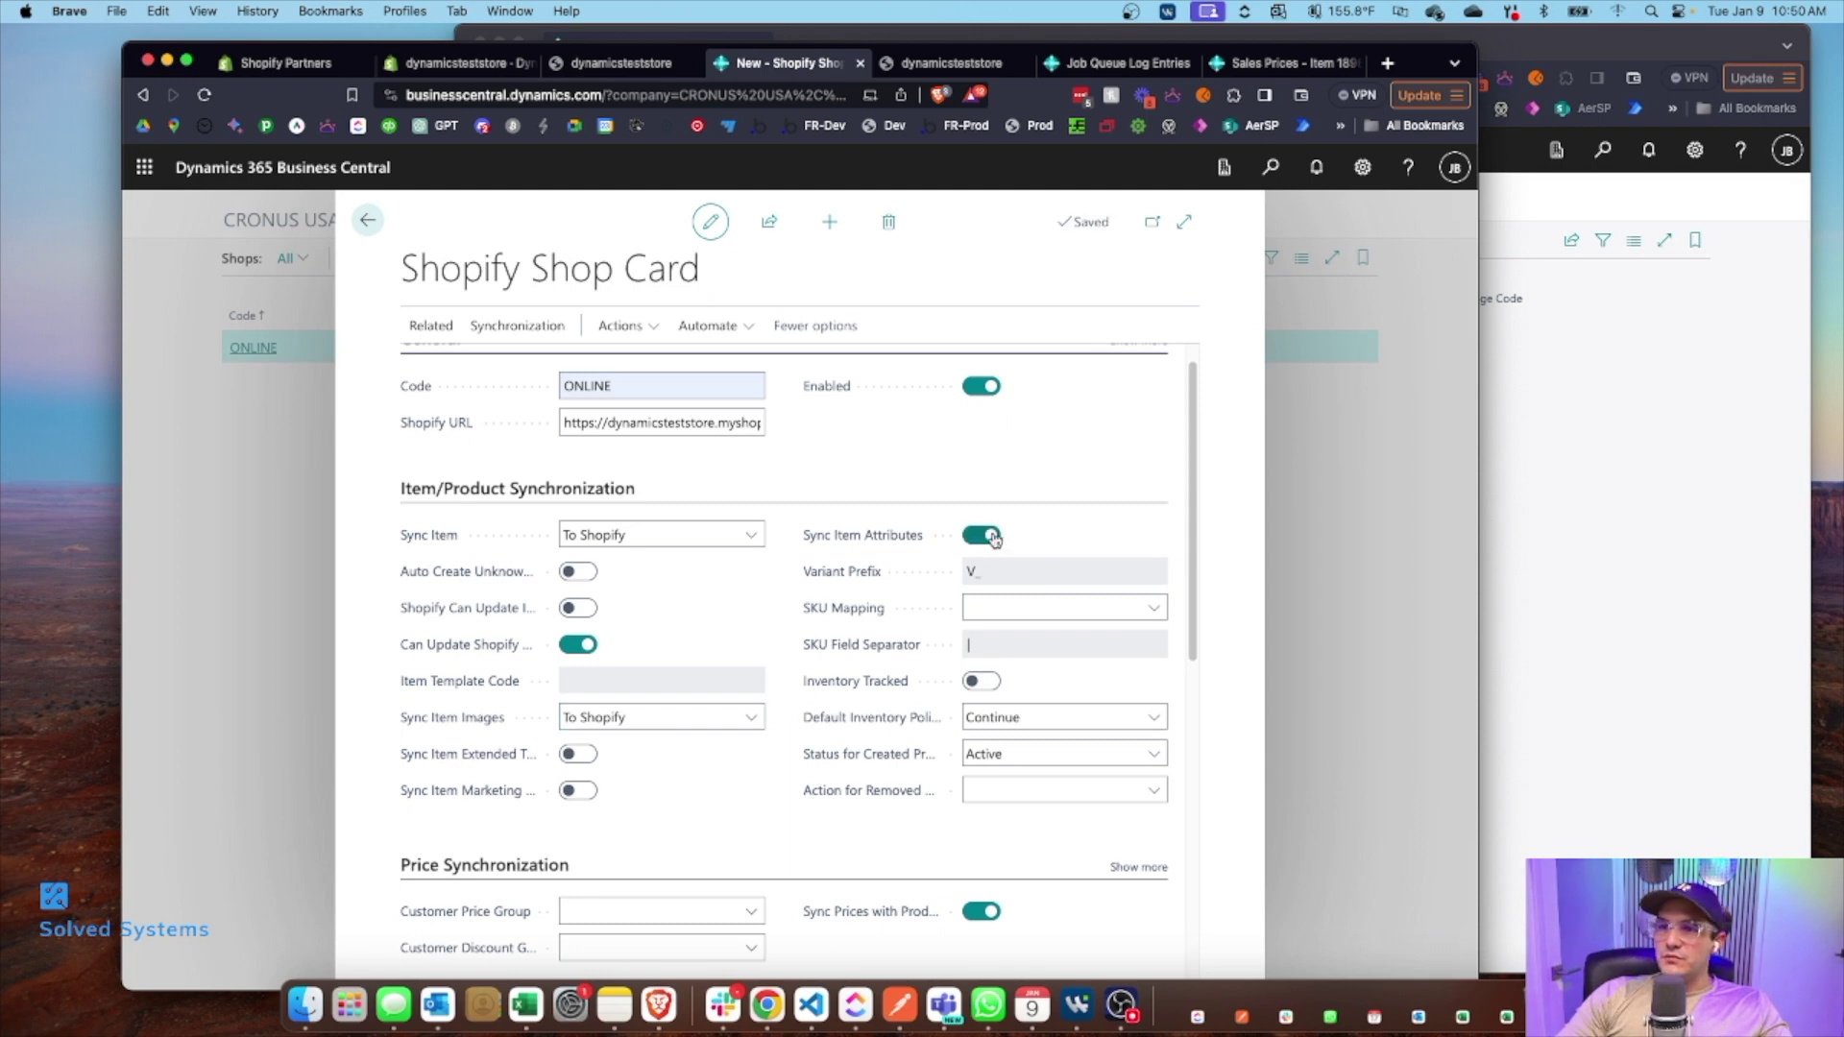
click(993, 537)
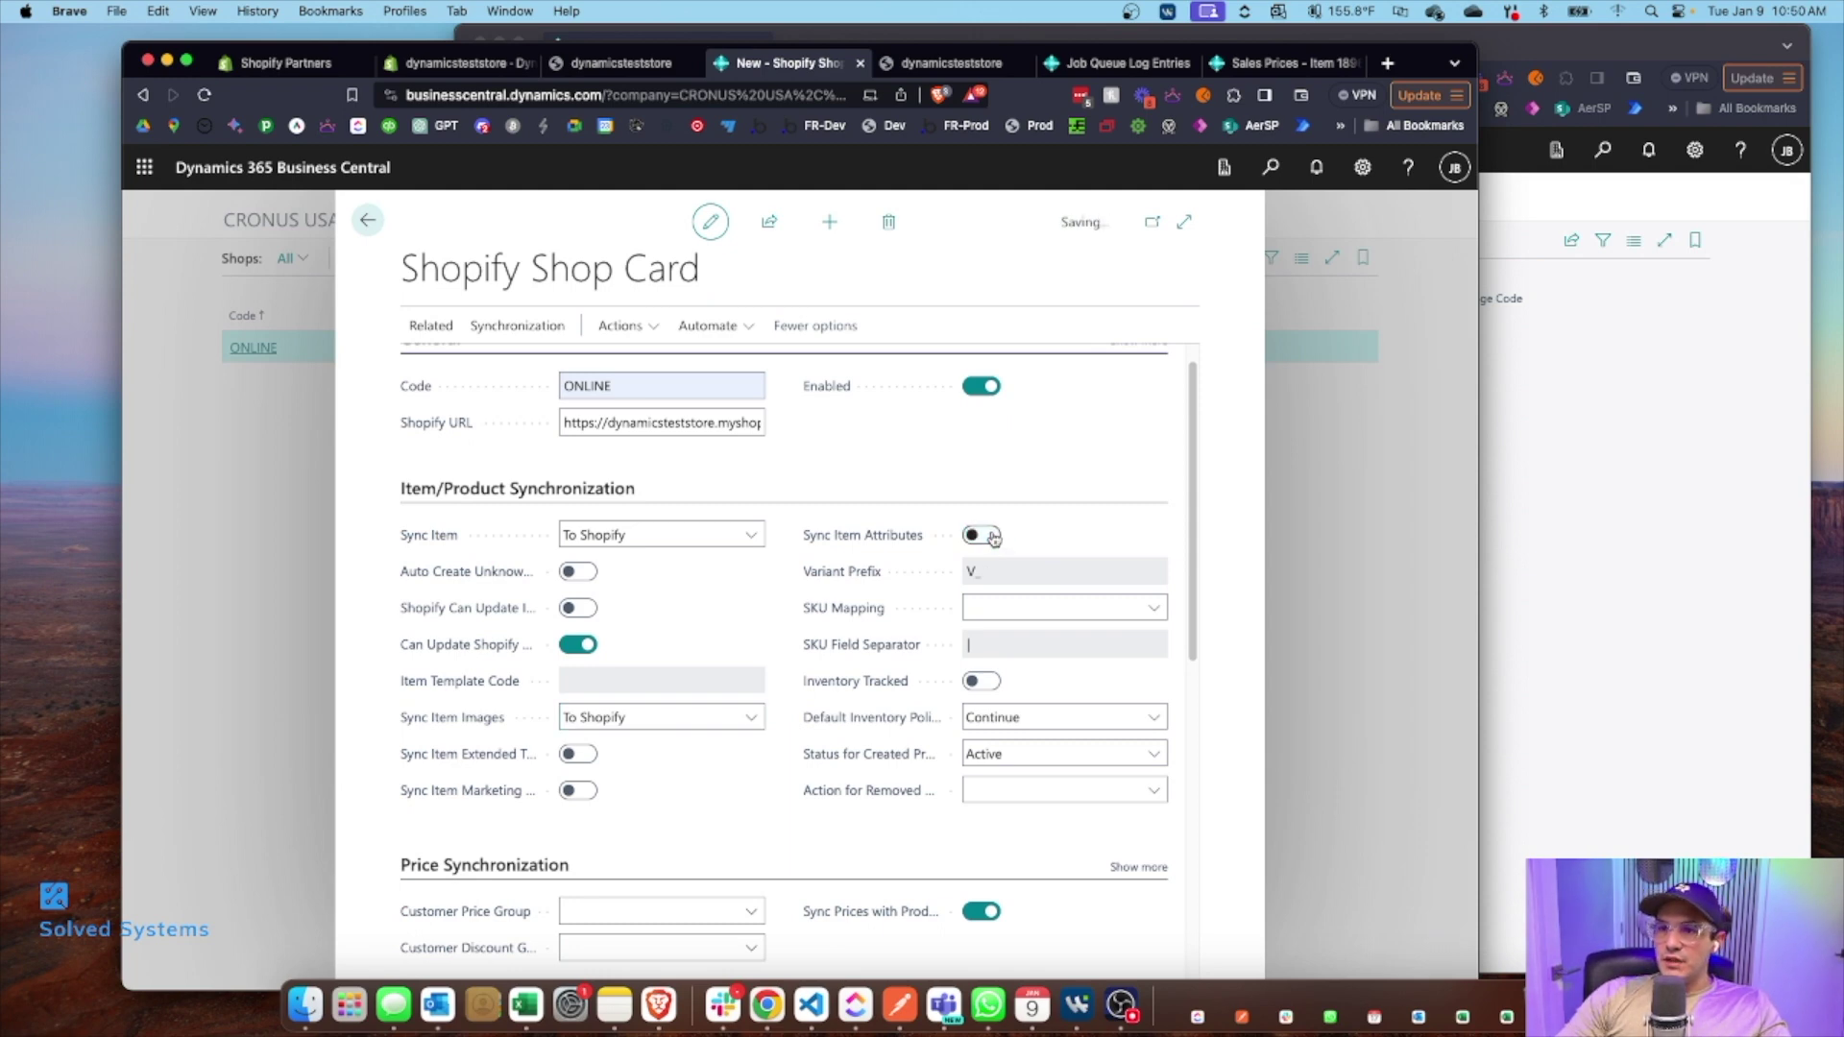
Step: Set SKU Mapping to Item No., leaving Inventory Tracked switched off
click(1041, 611)
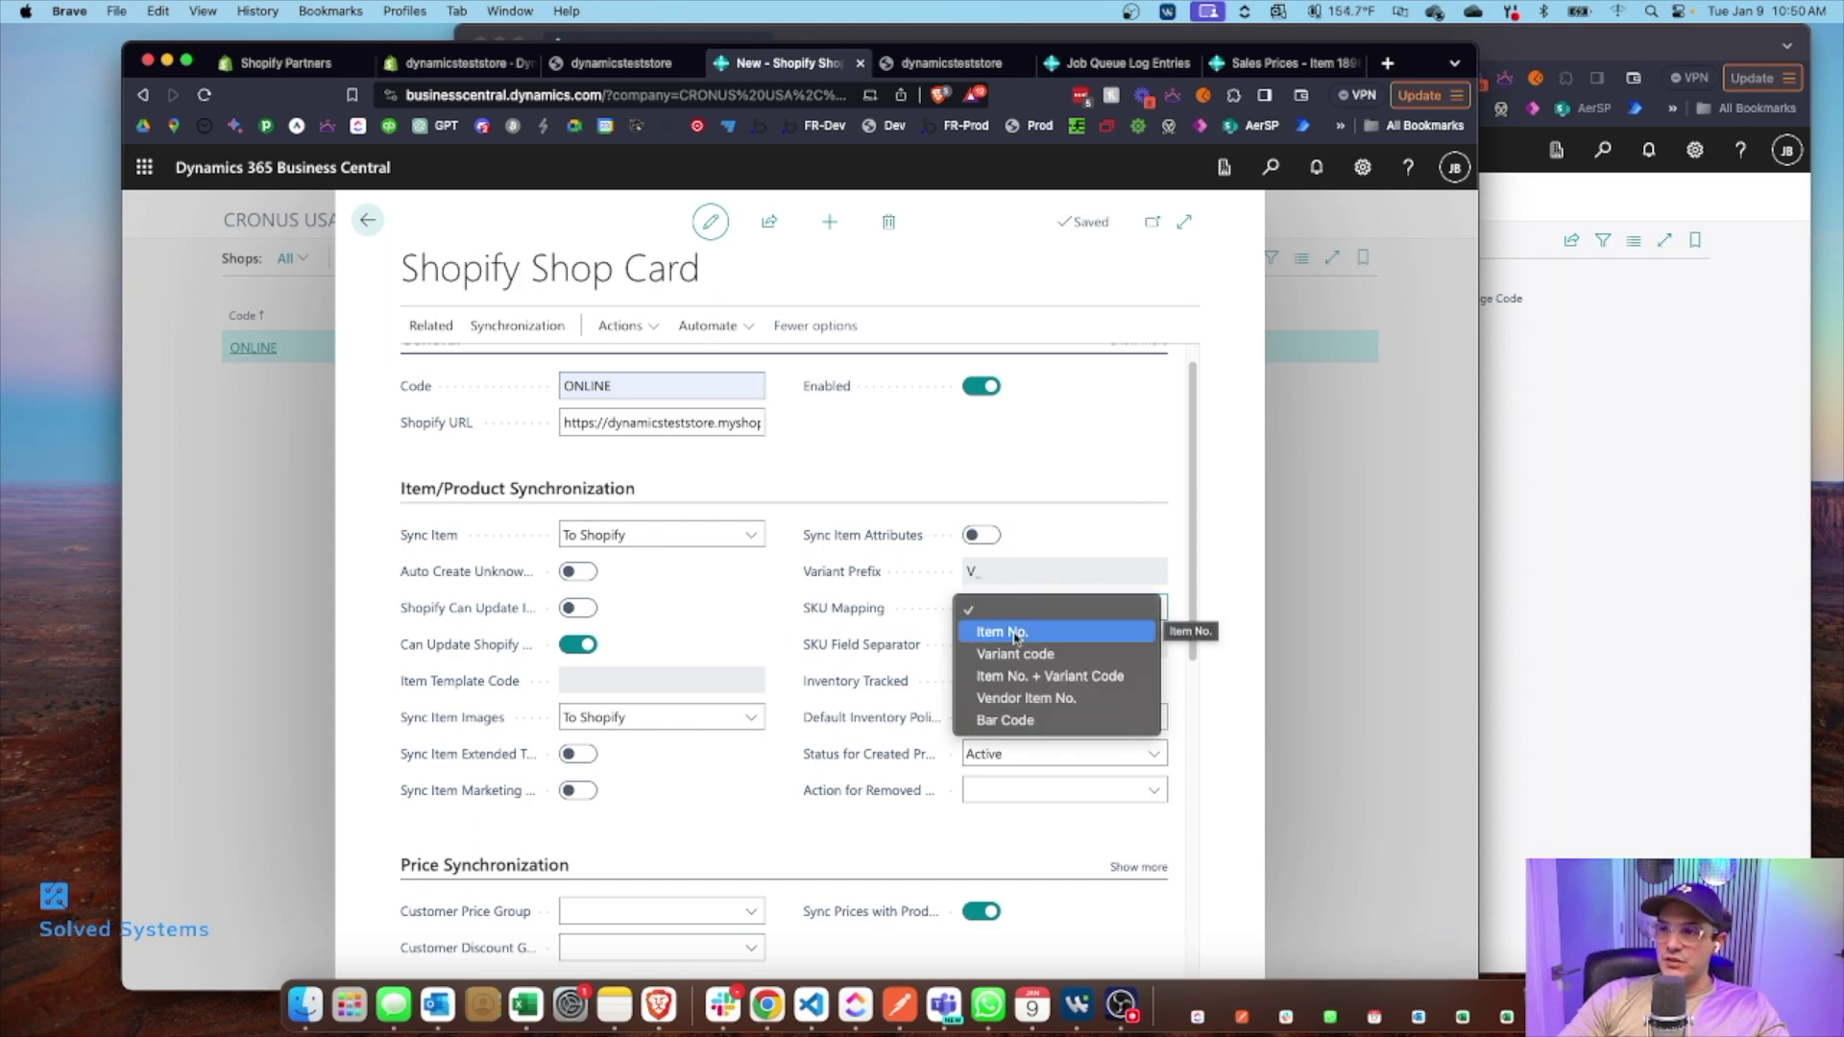
click(1015, 638)
scroll(1025, 672, down, 2)
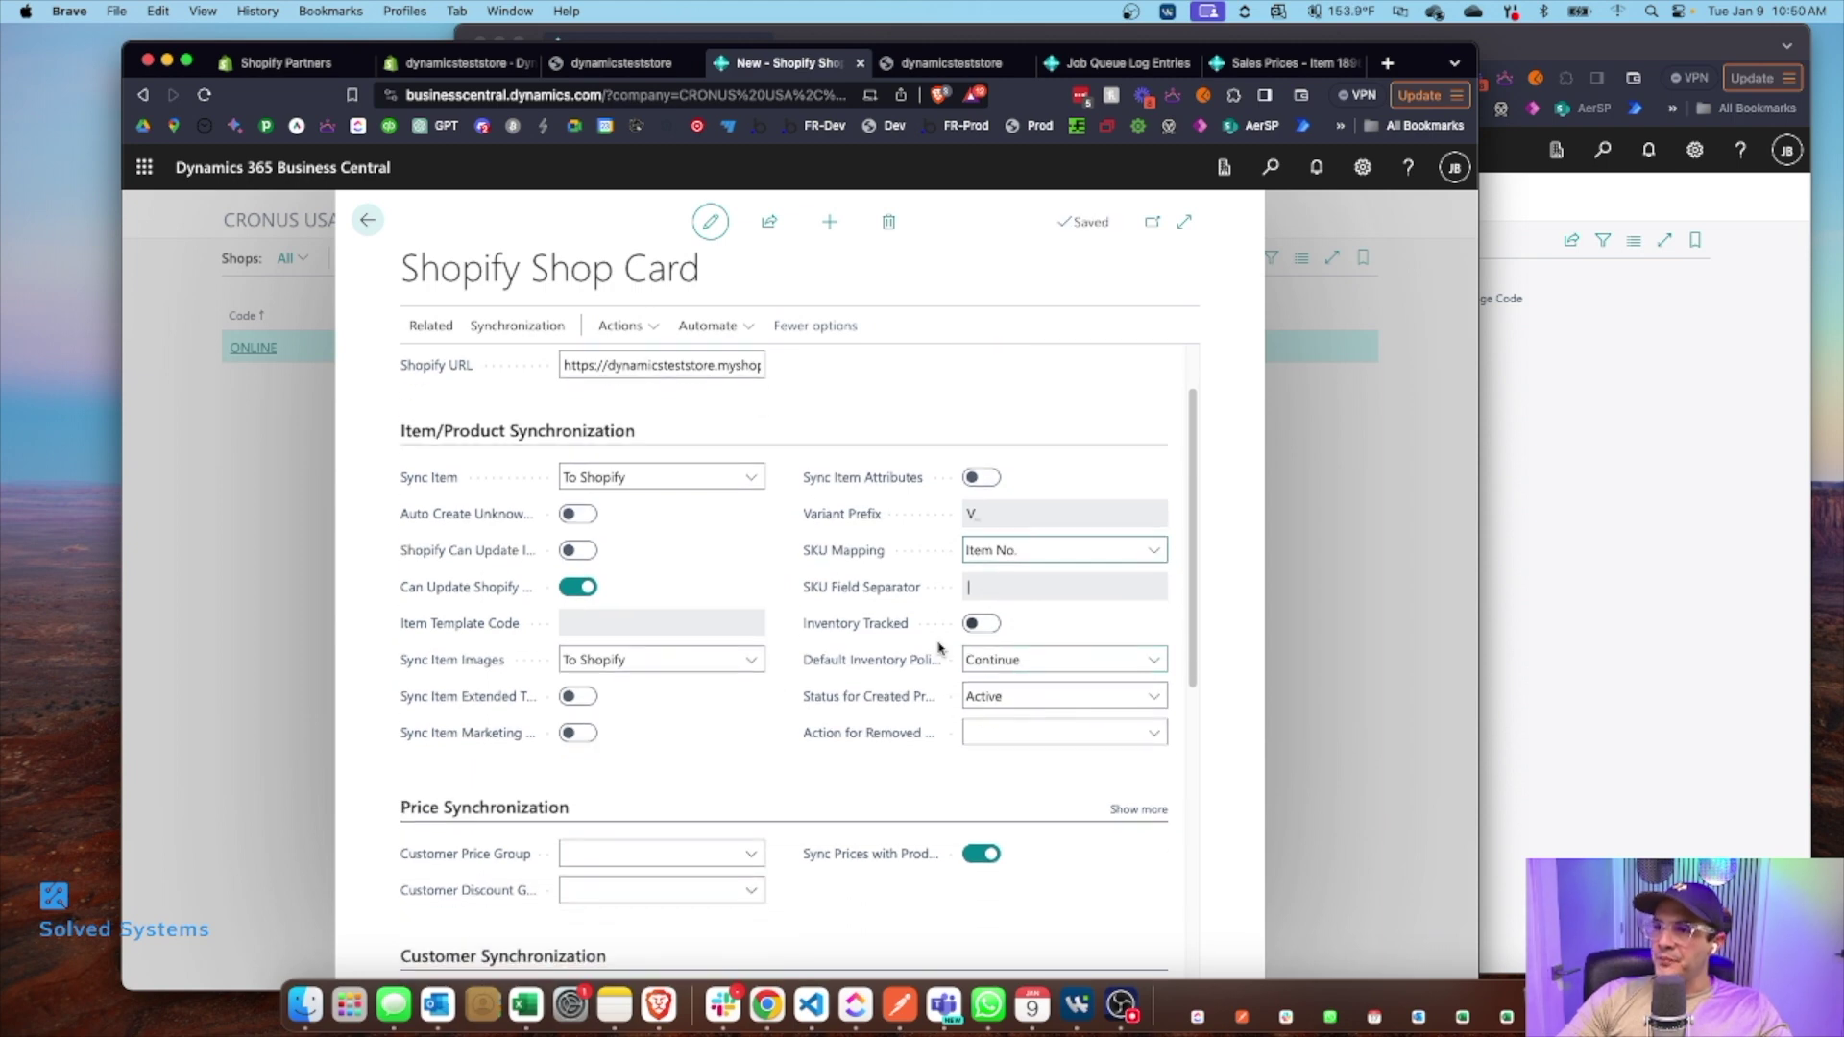
mouse_move(899, 590)
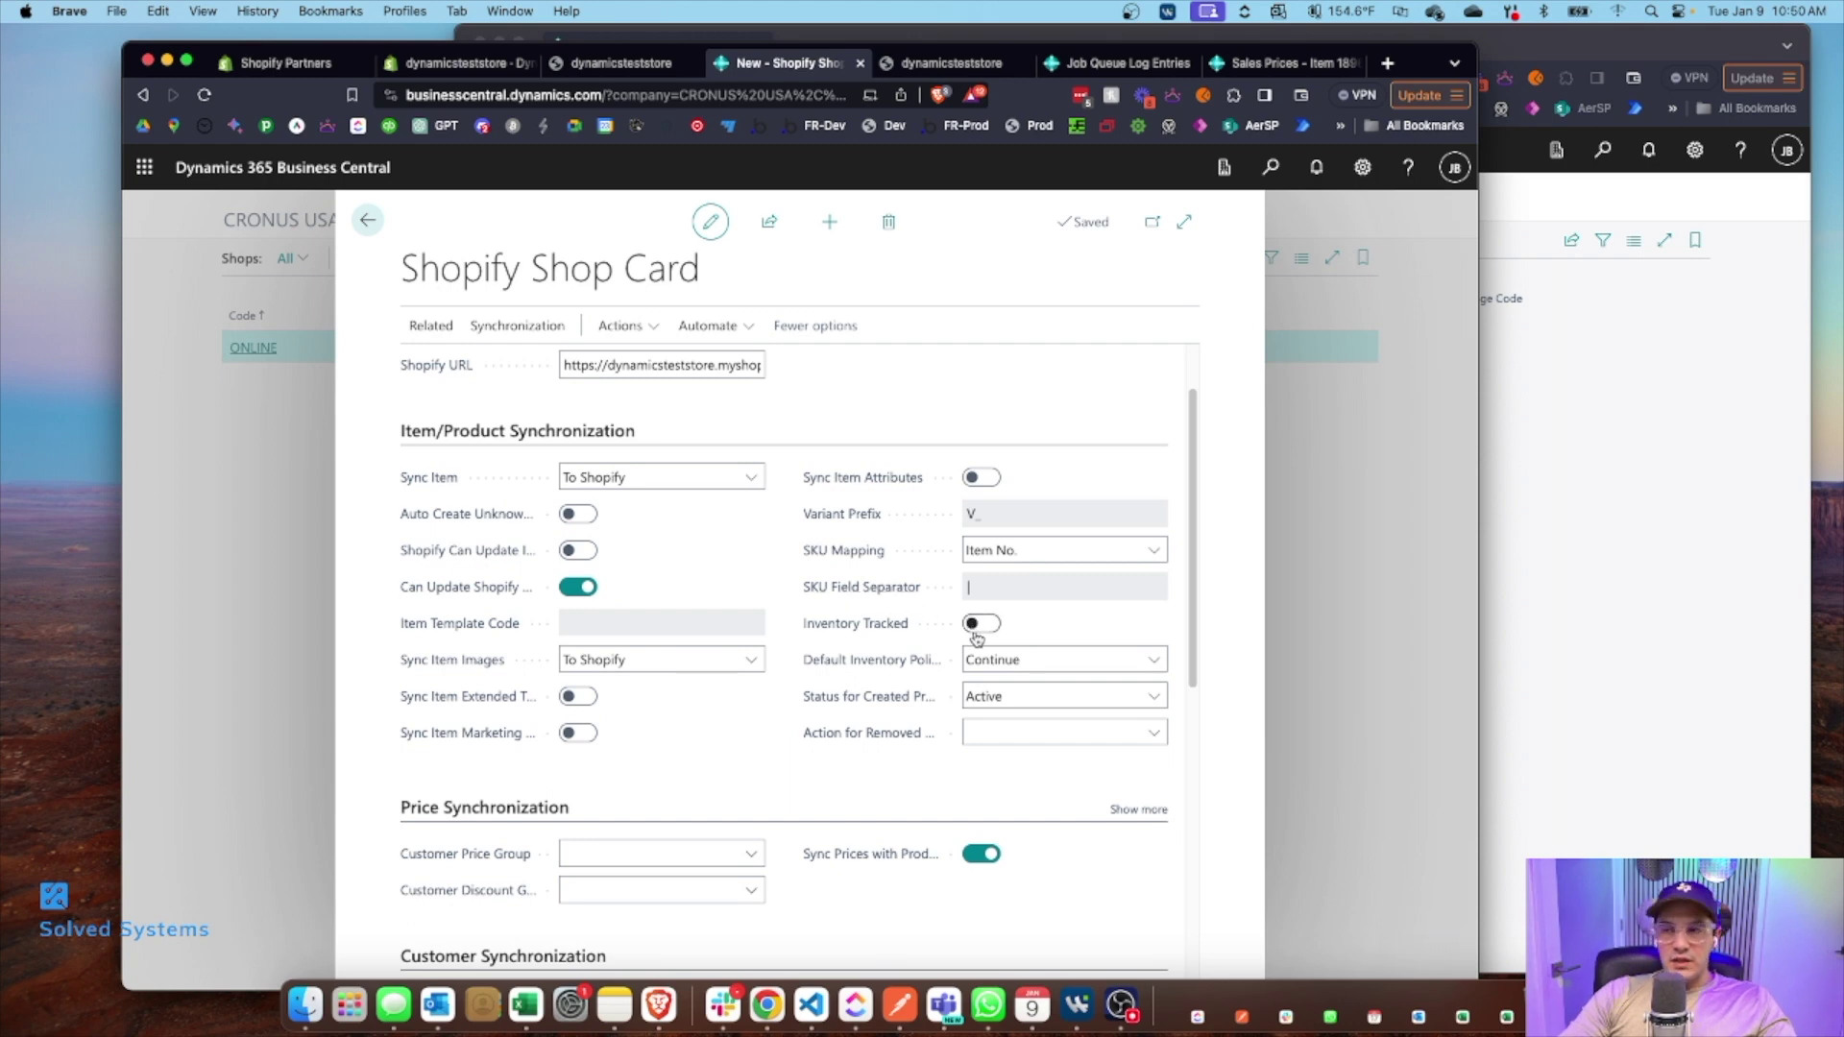
click(974, 624)
click(977, 626)
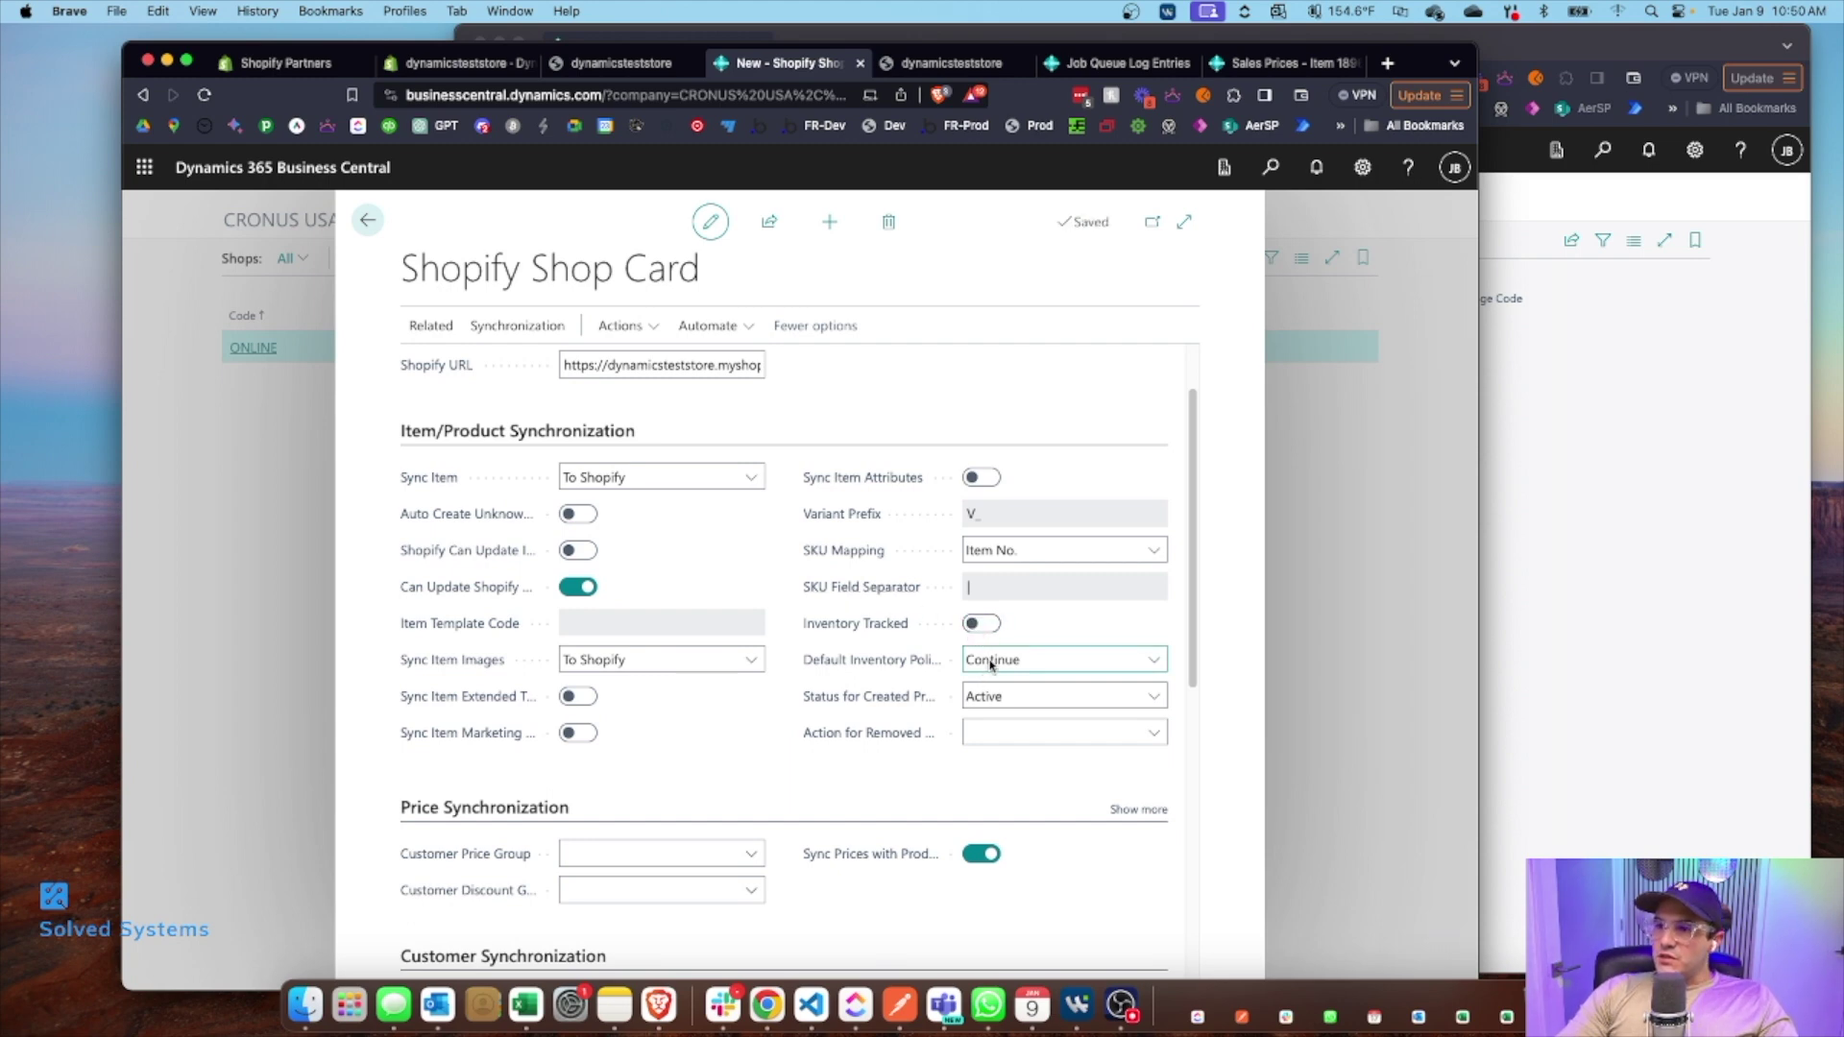
Step: Keep Default Inventory Policy as Continue and Status for Created Products as Active
scroll(990, 662, down, 1)
click(996, 630)
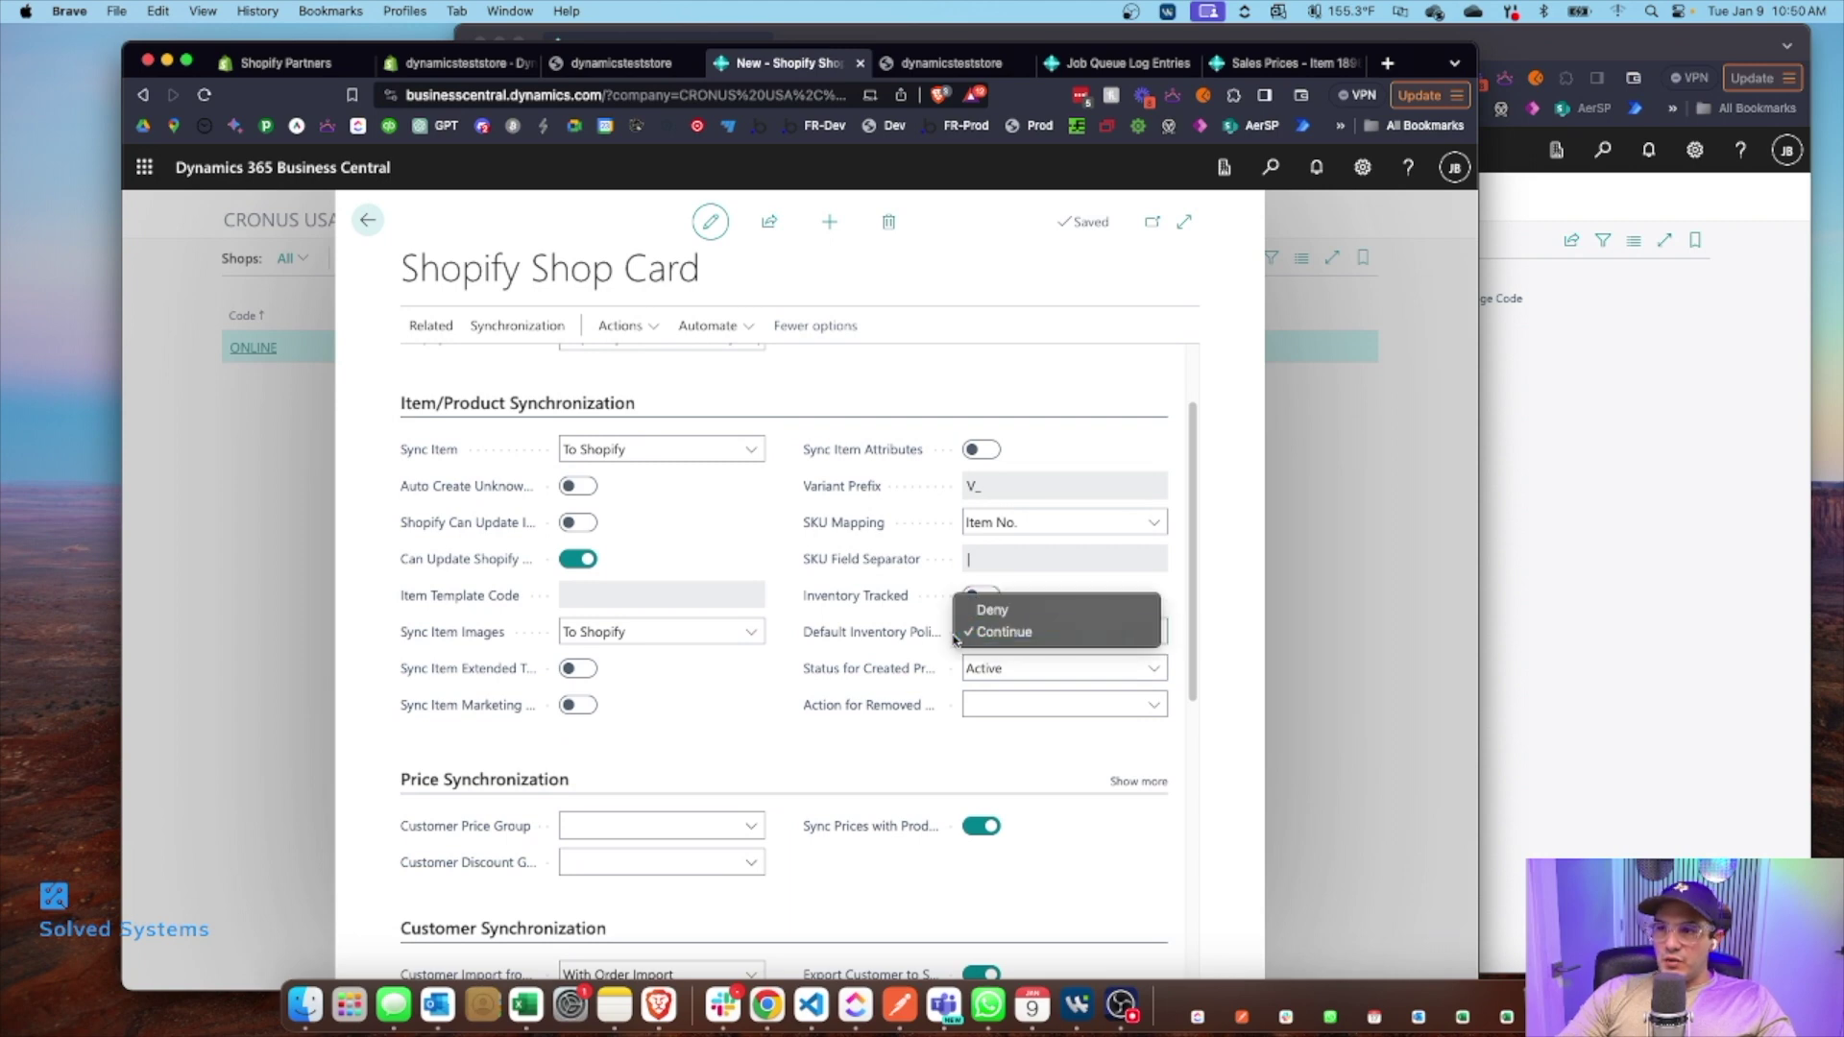
click(901, 631)
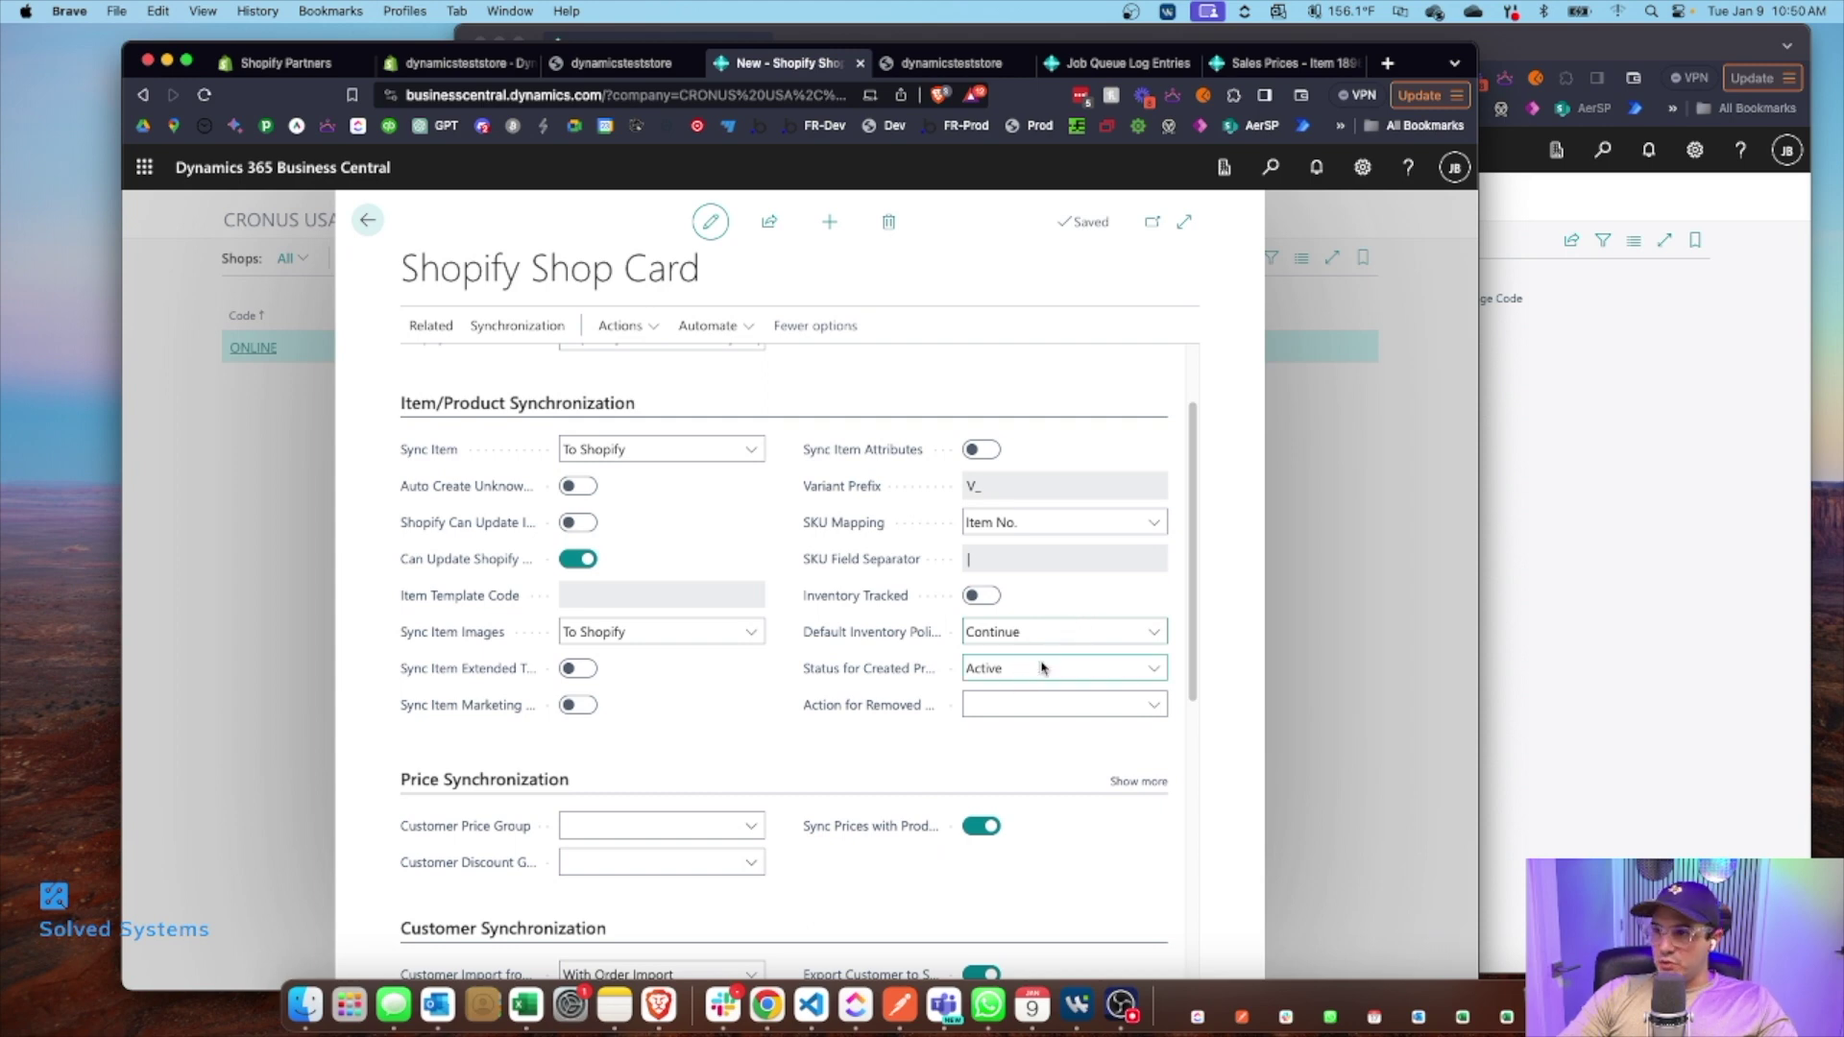
mouse_move(884, 675)
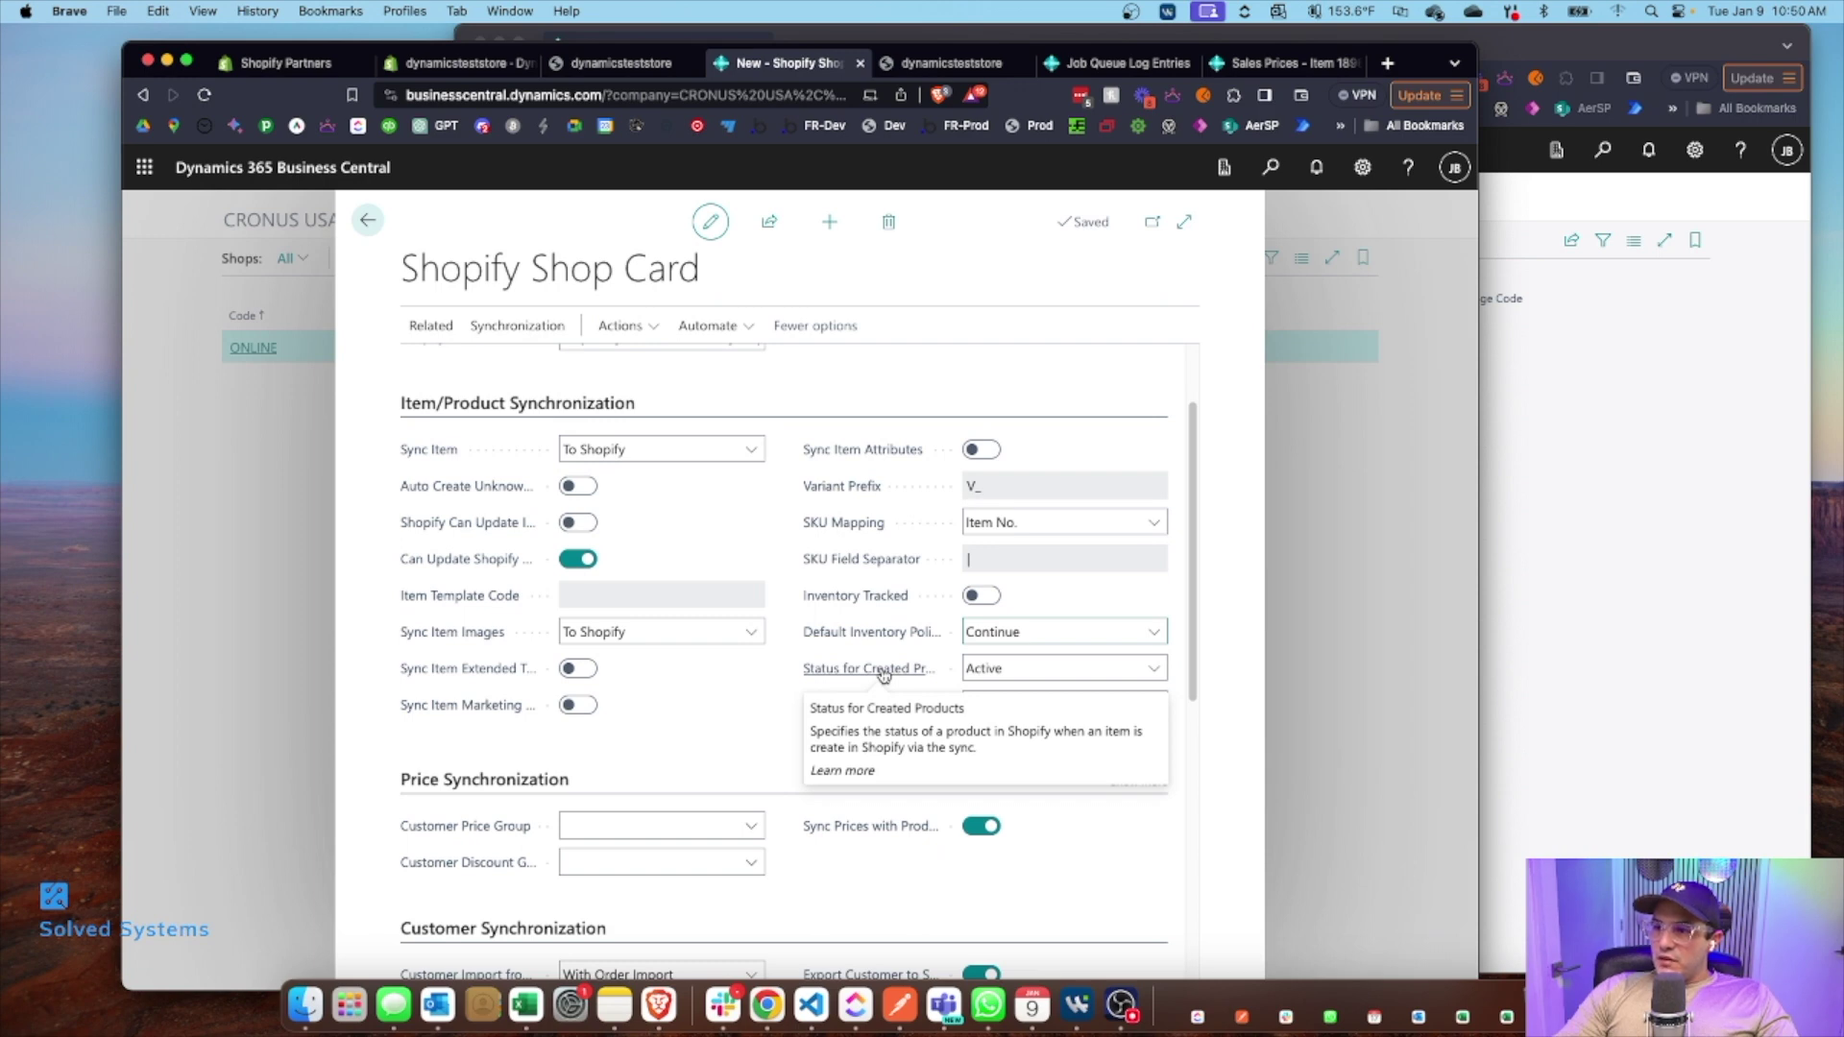
click(1002, 670)
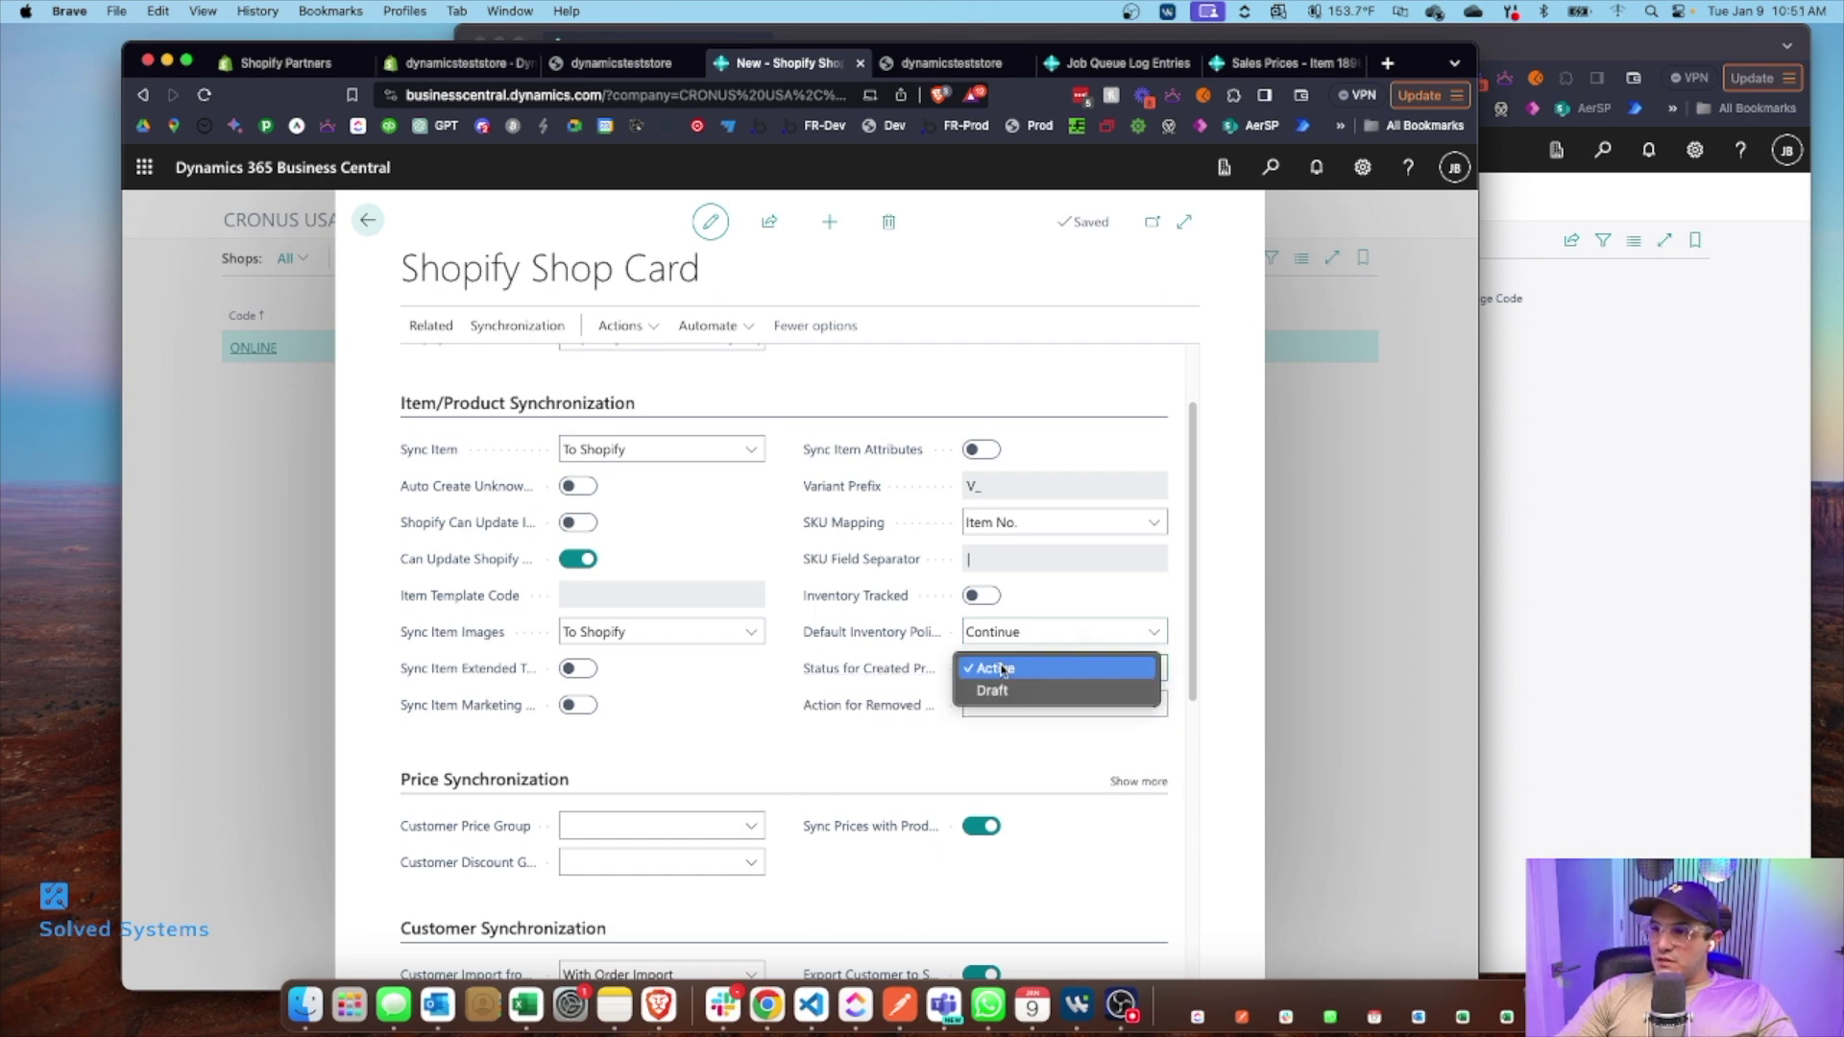
click(1001, 669)
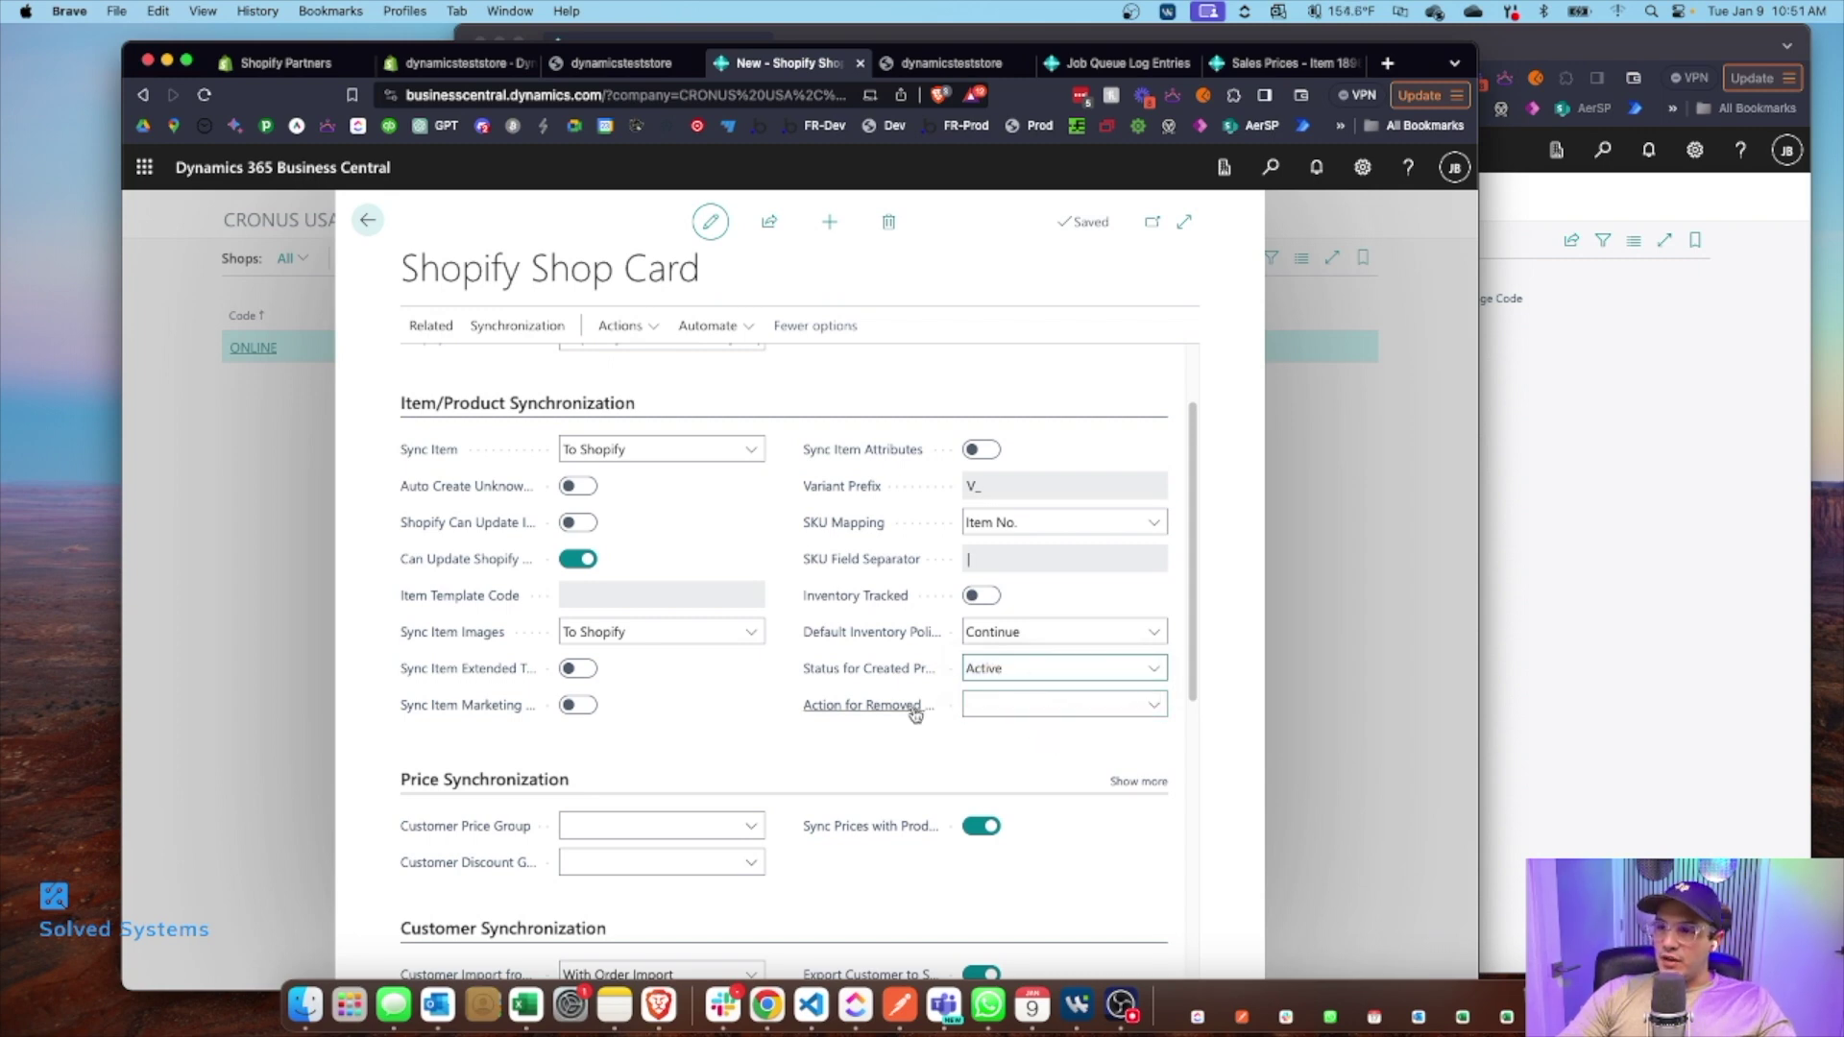
click(1054, 709)
click(1054, 709)
click(1054, 707)
click(873, 761)
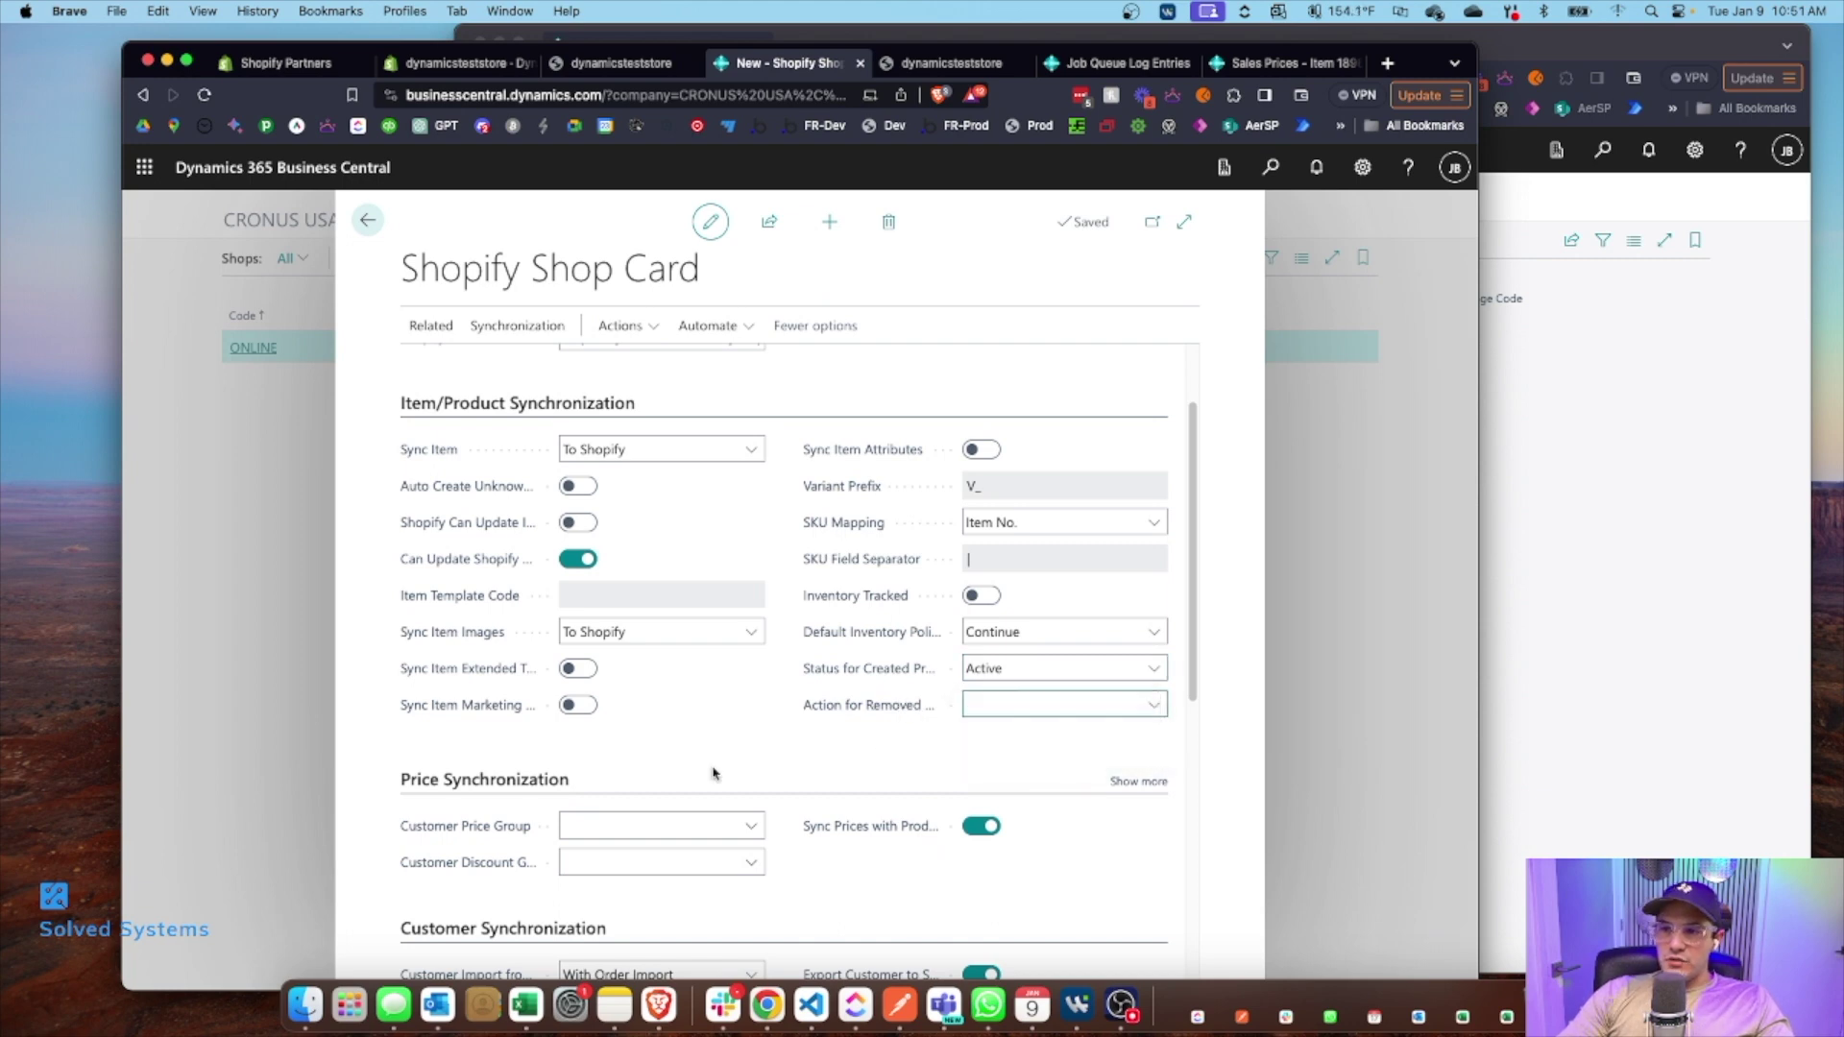
scroll(672, 774, down, 3)
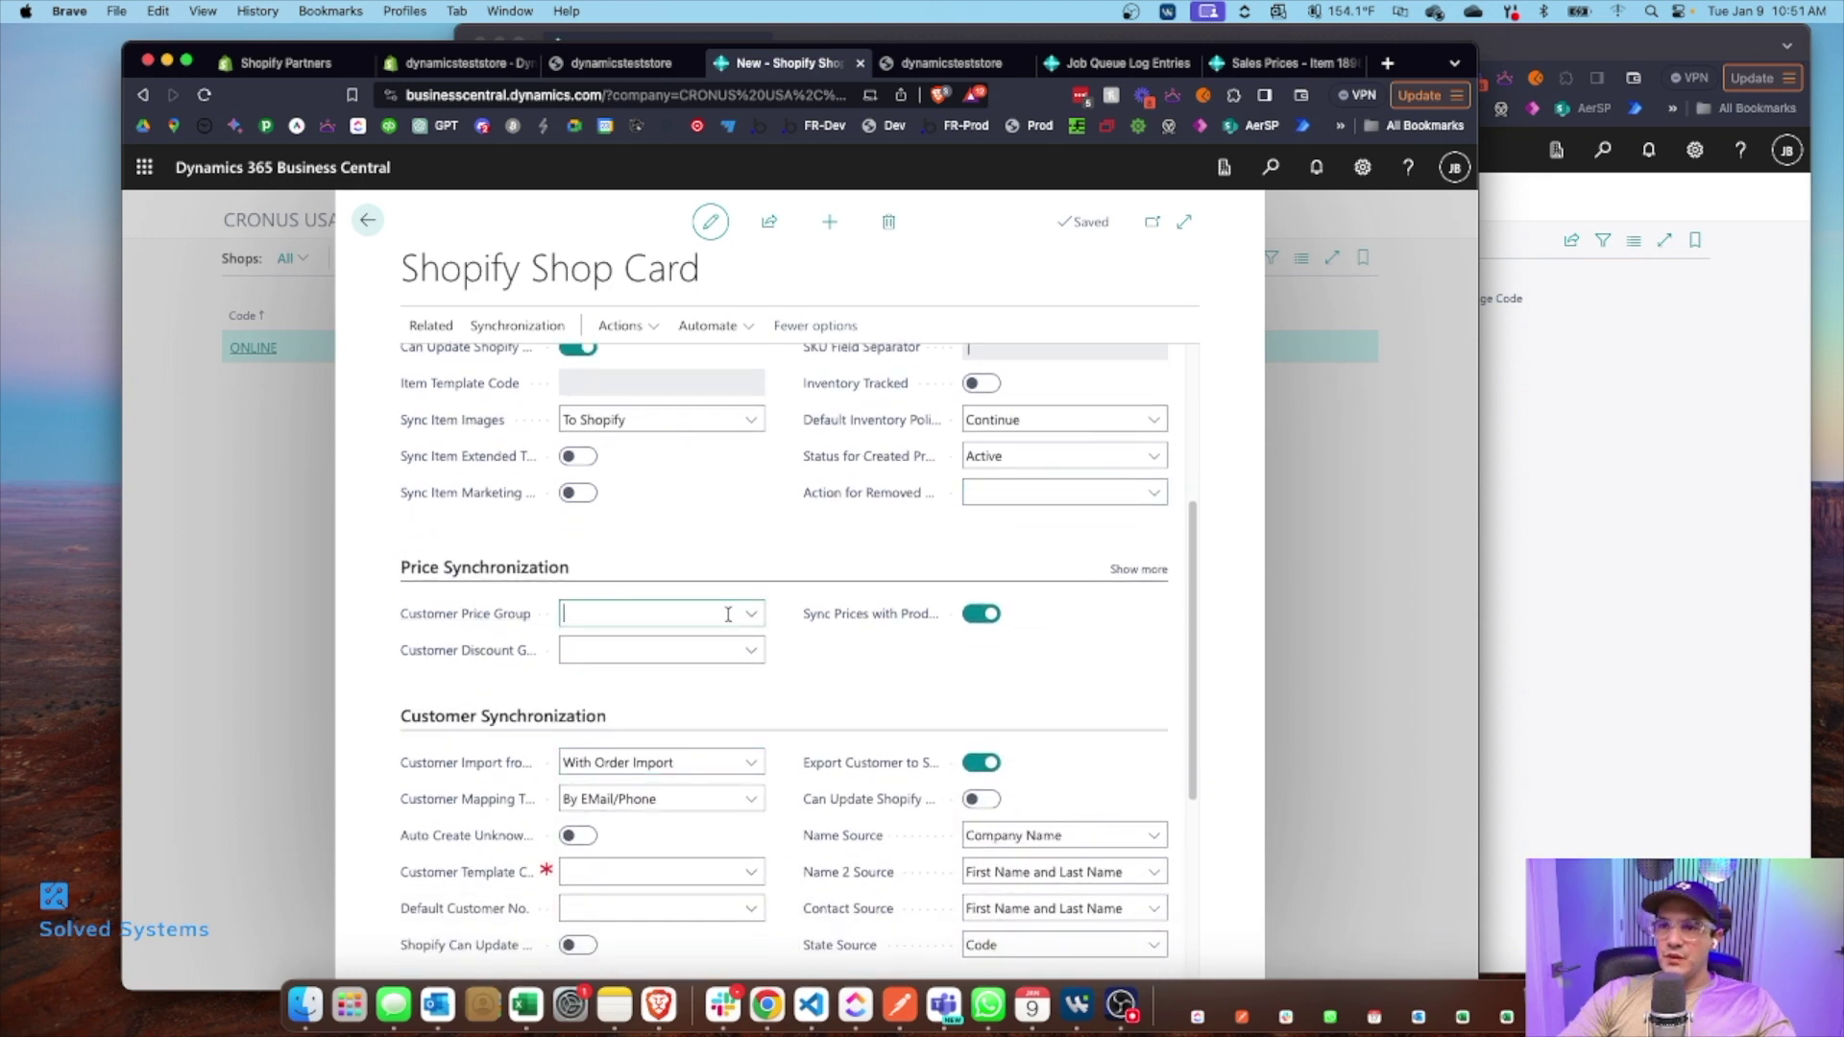
click(727, 613)
click(615, 580)
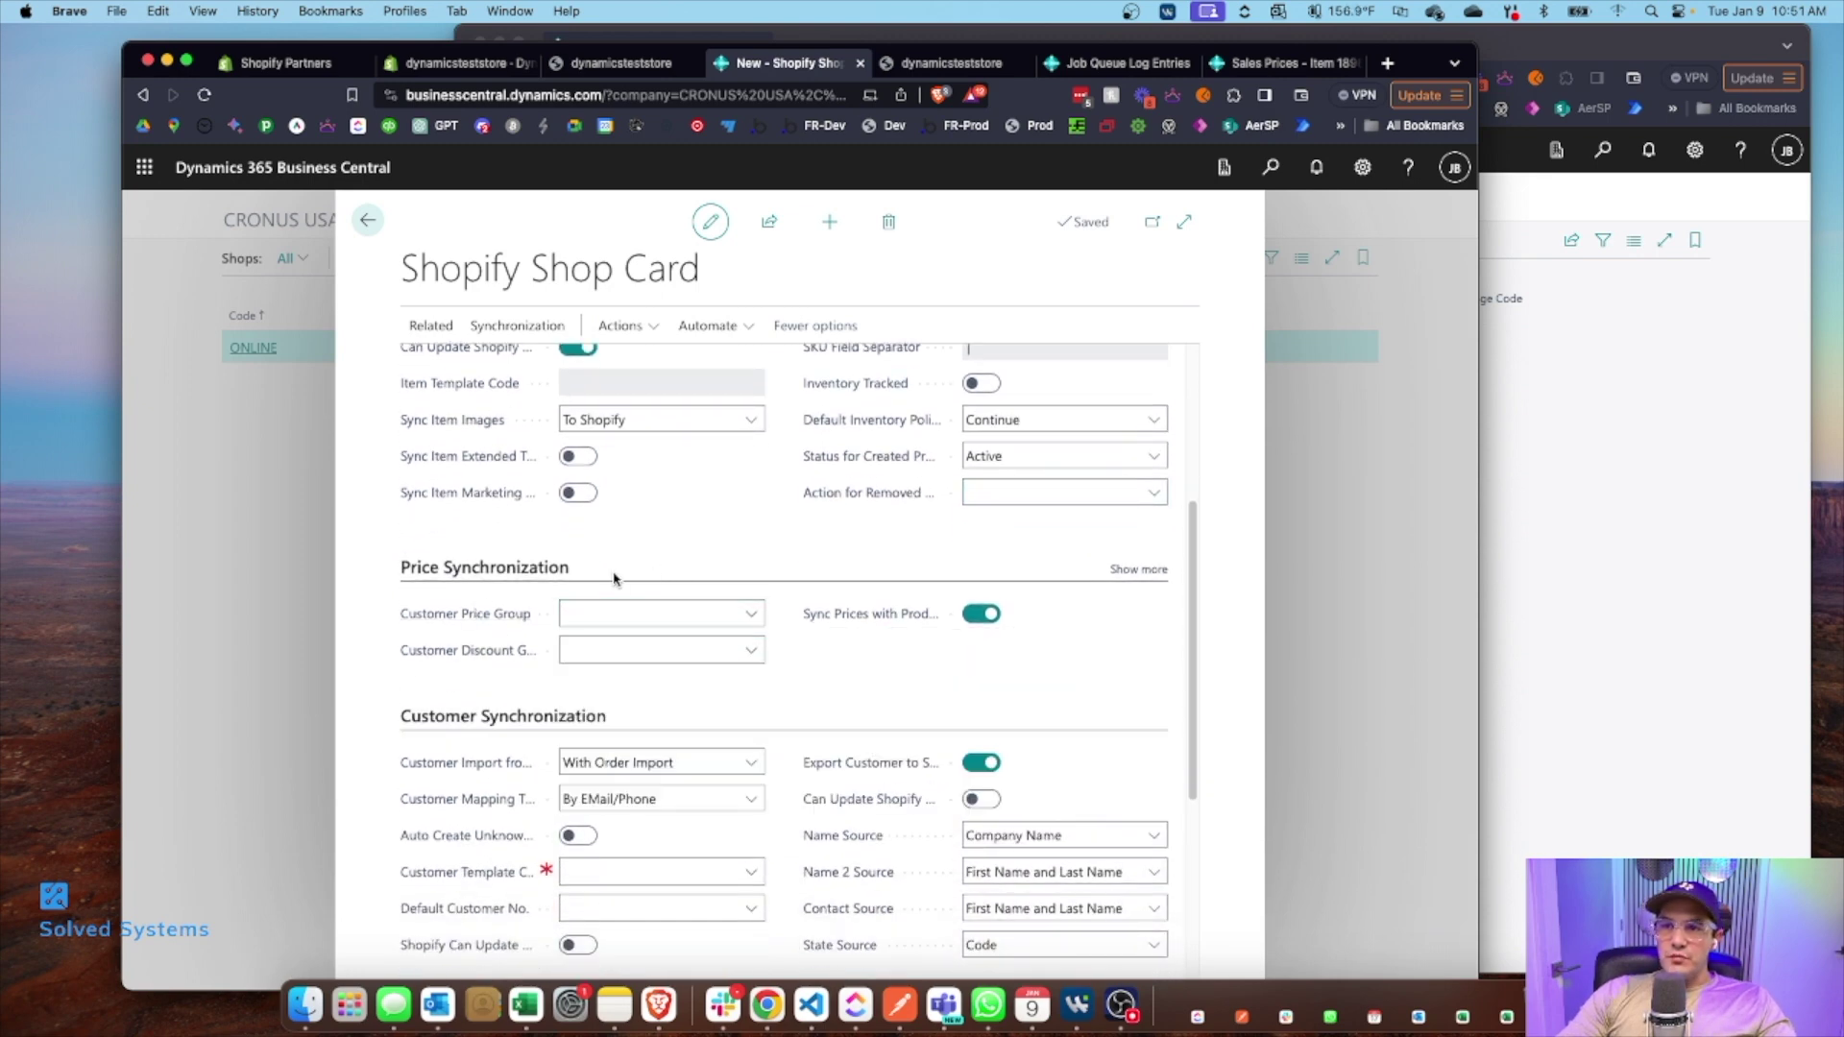
mouse_move(428, 618)
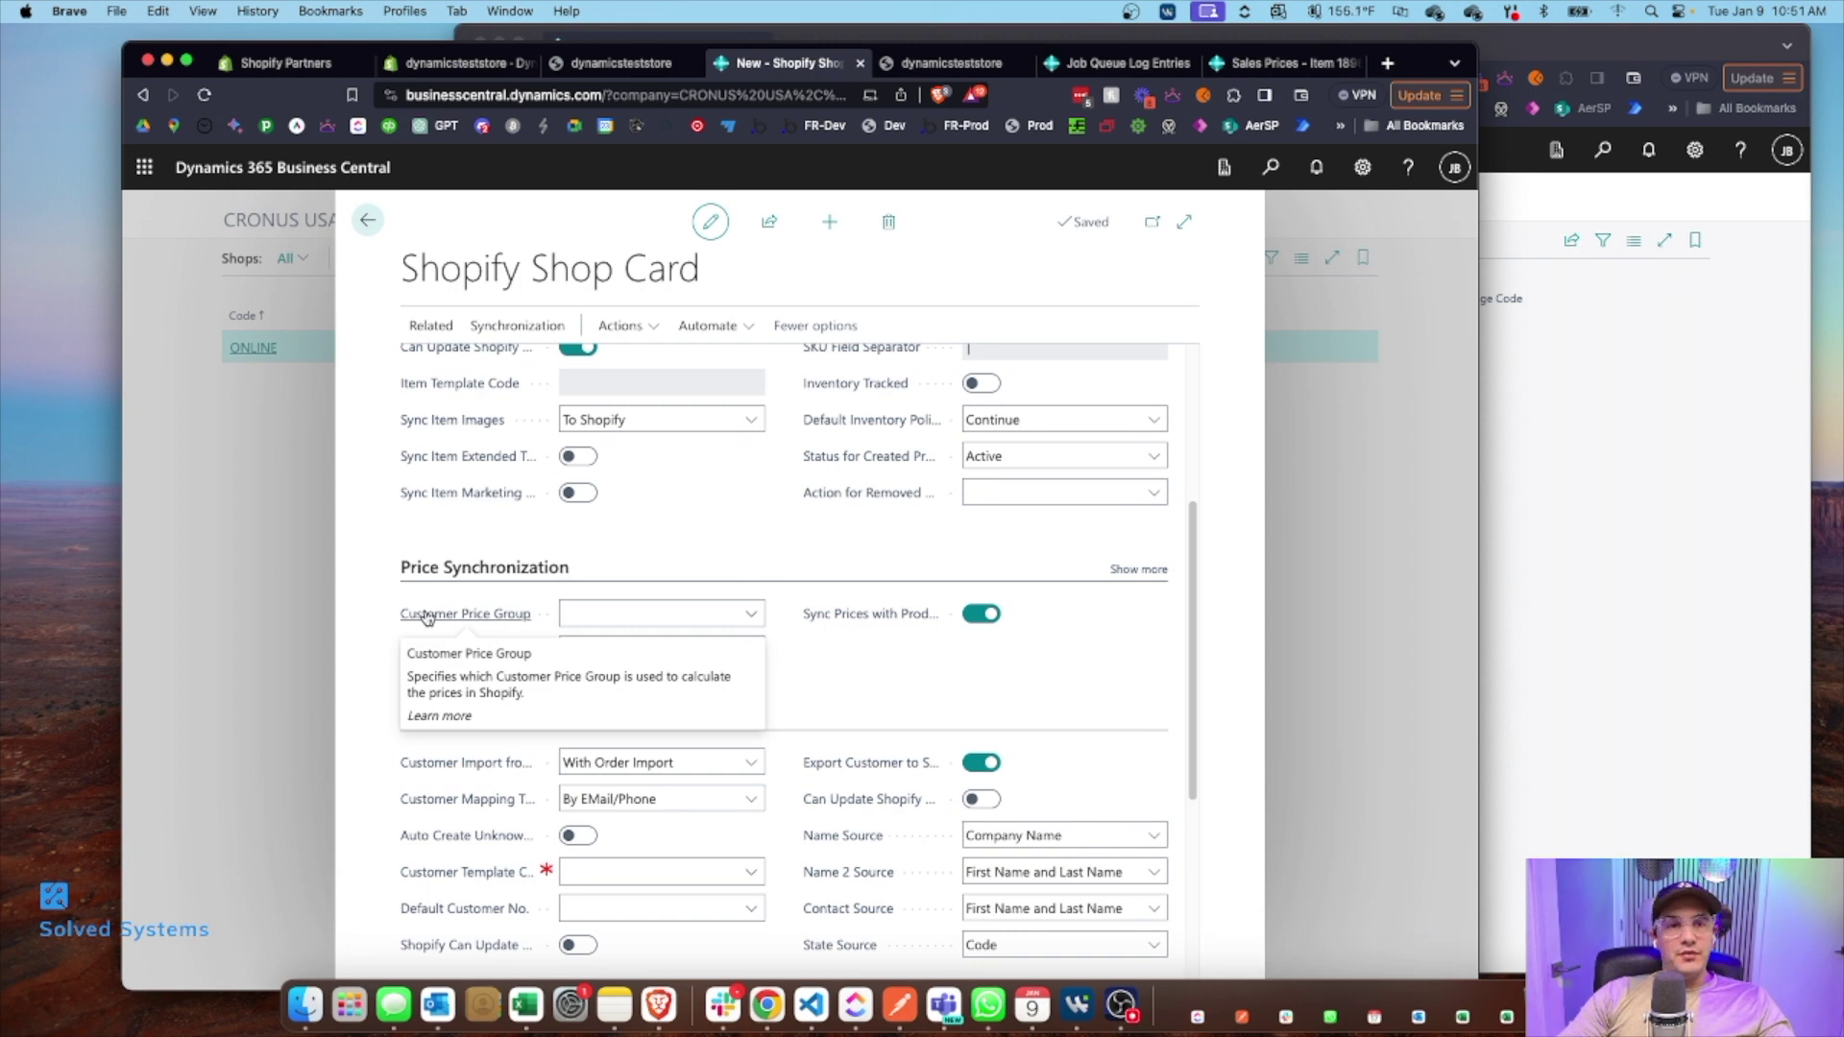
click(649, 608)
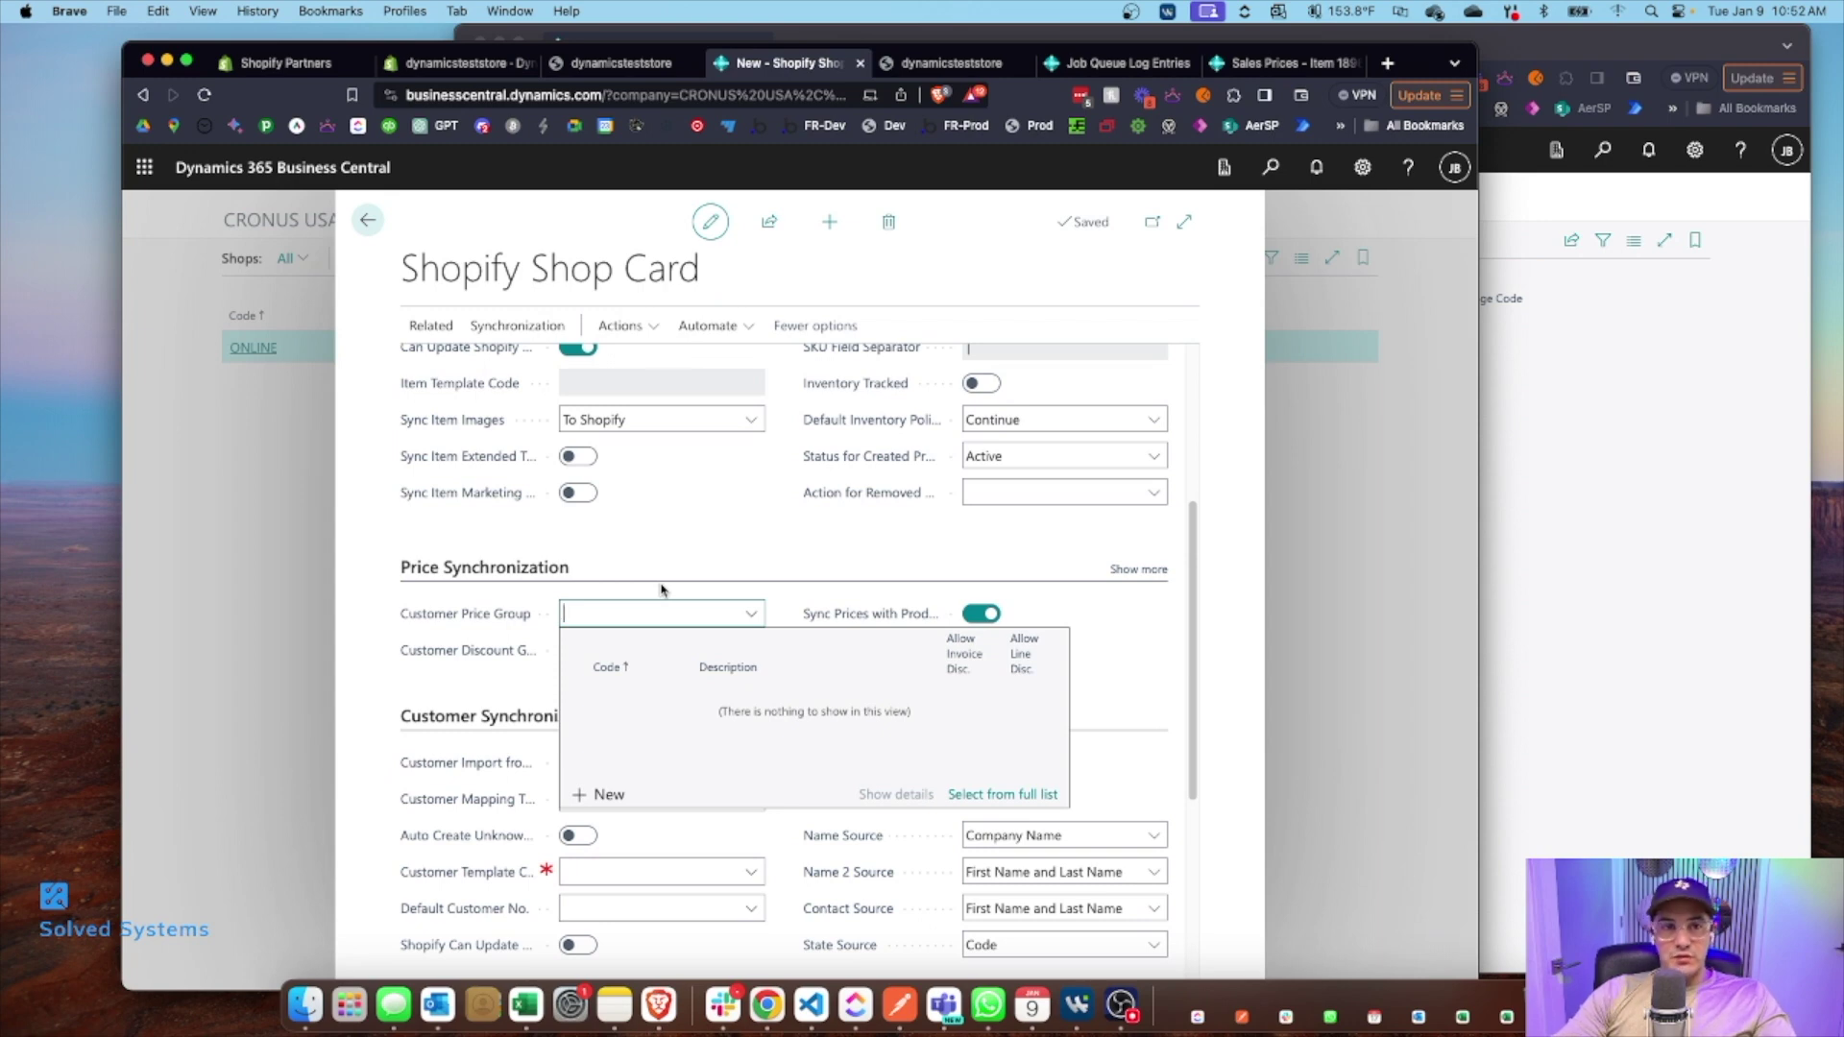
click(594, 569)
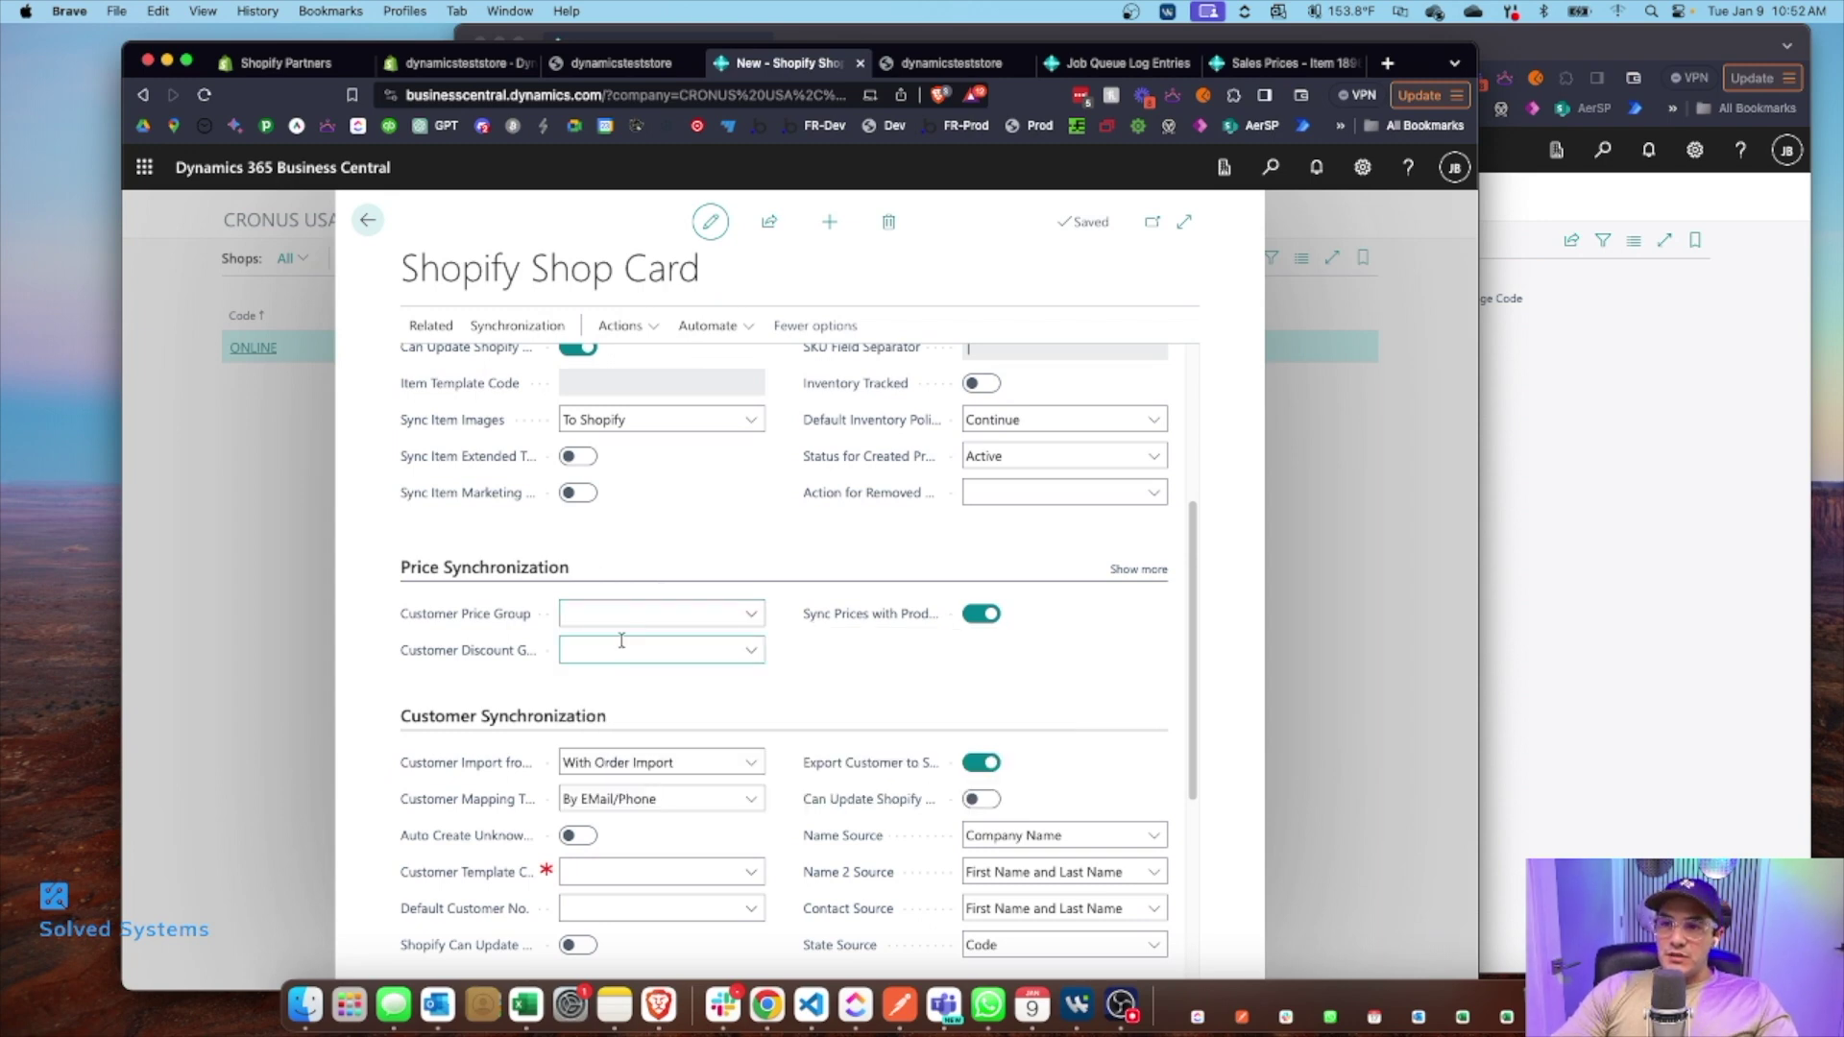
click(753, 651)
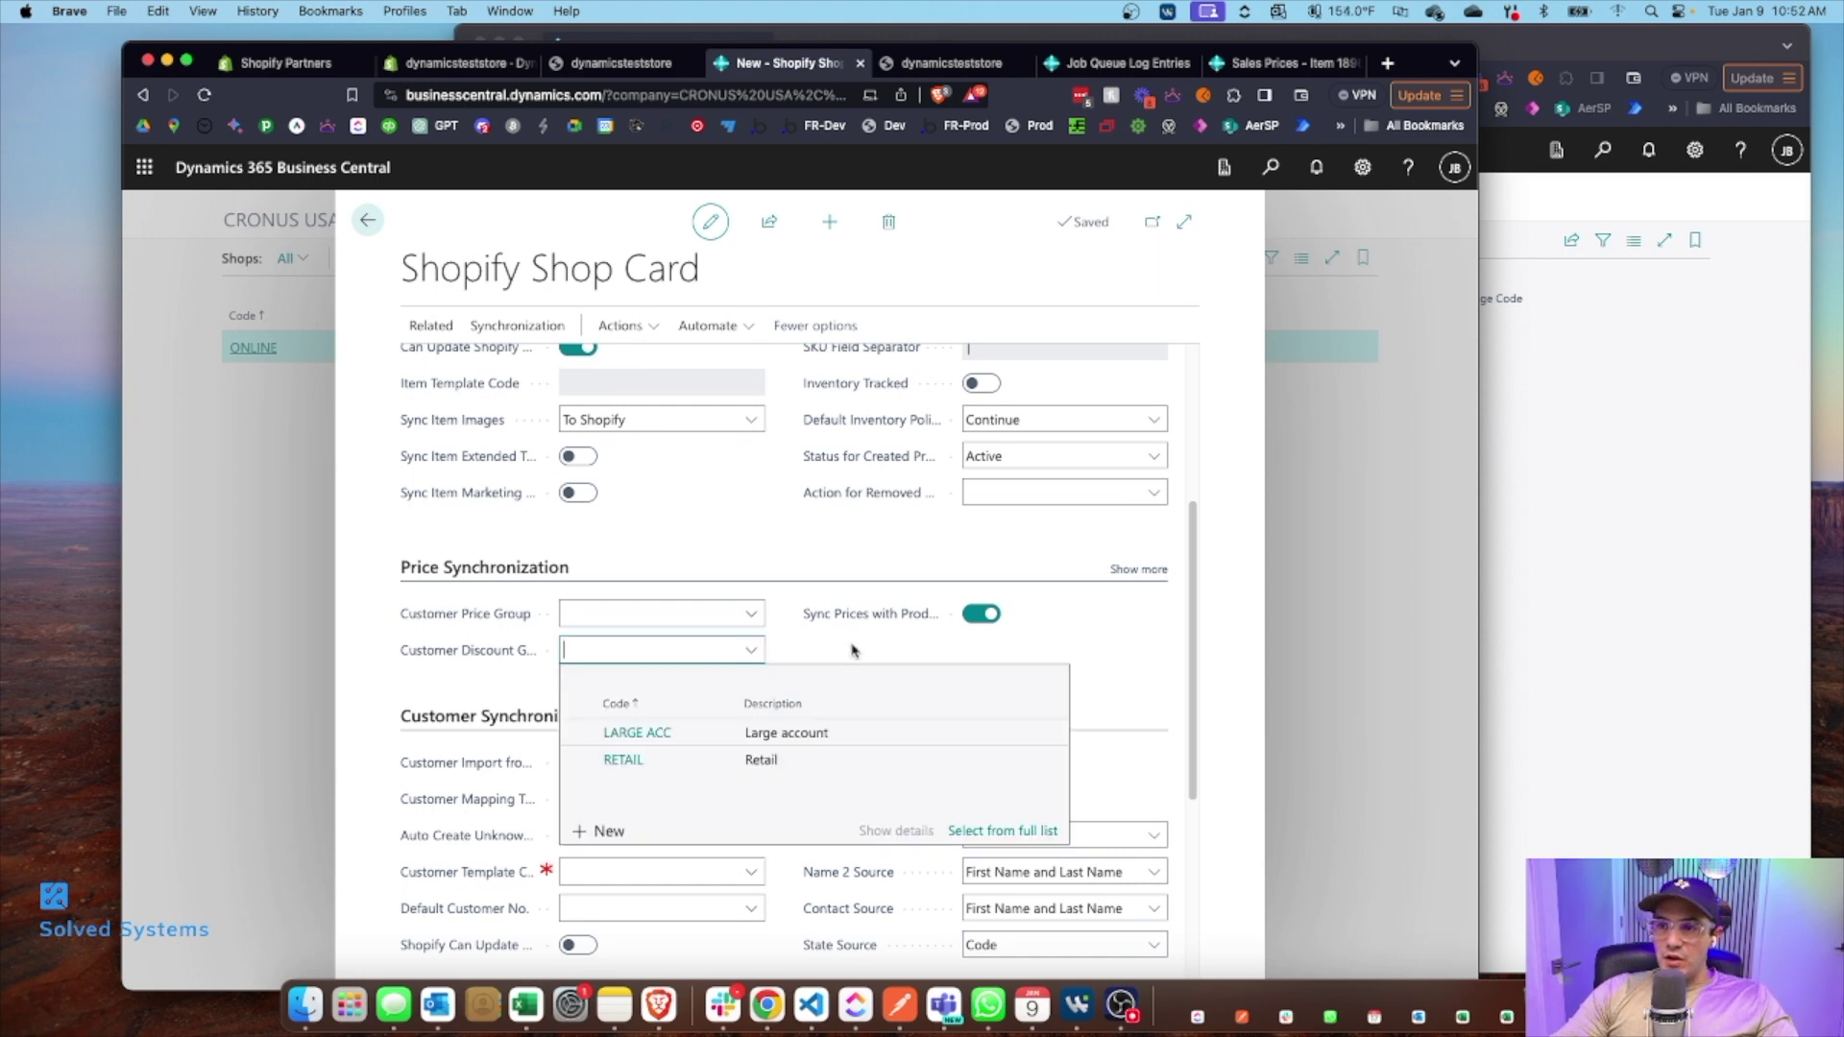
click(499, 650)
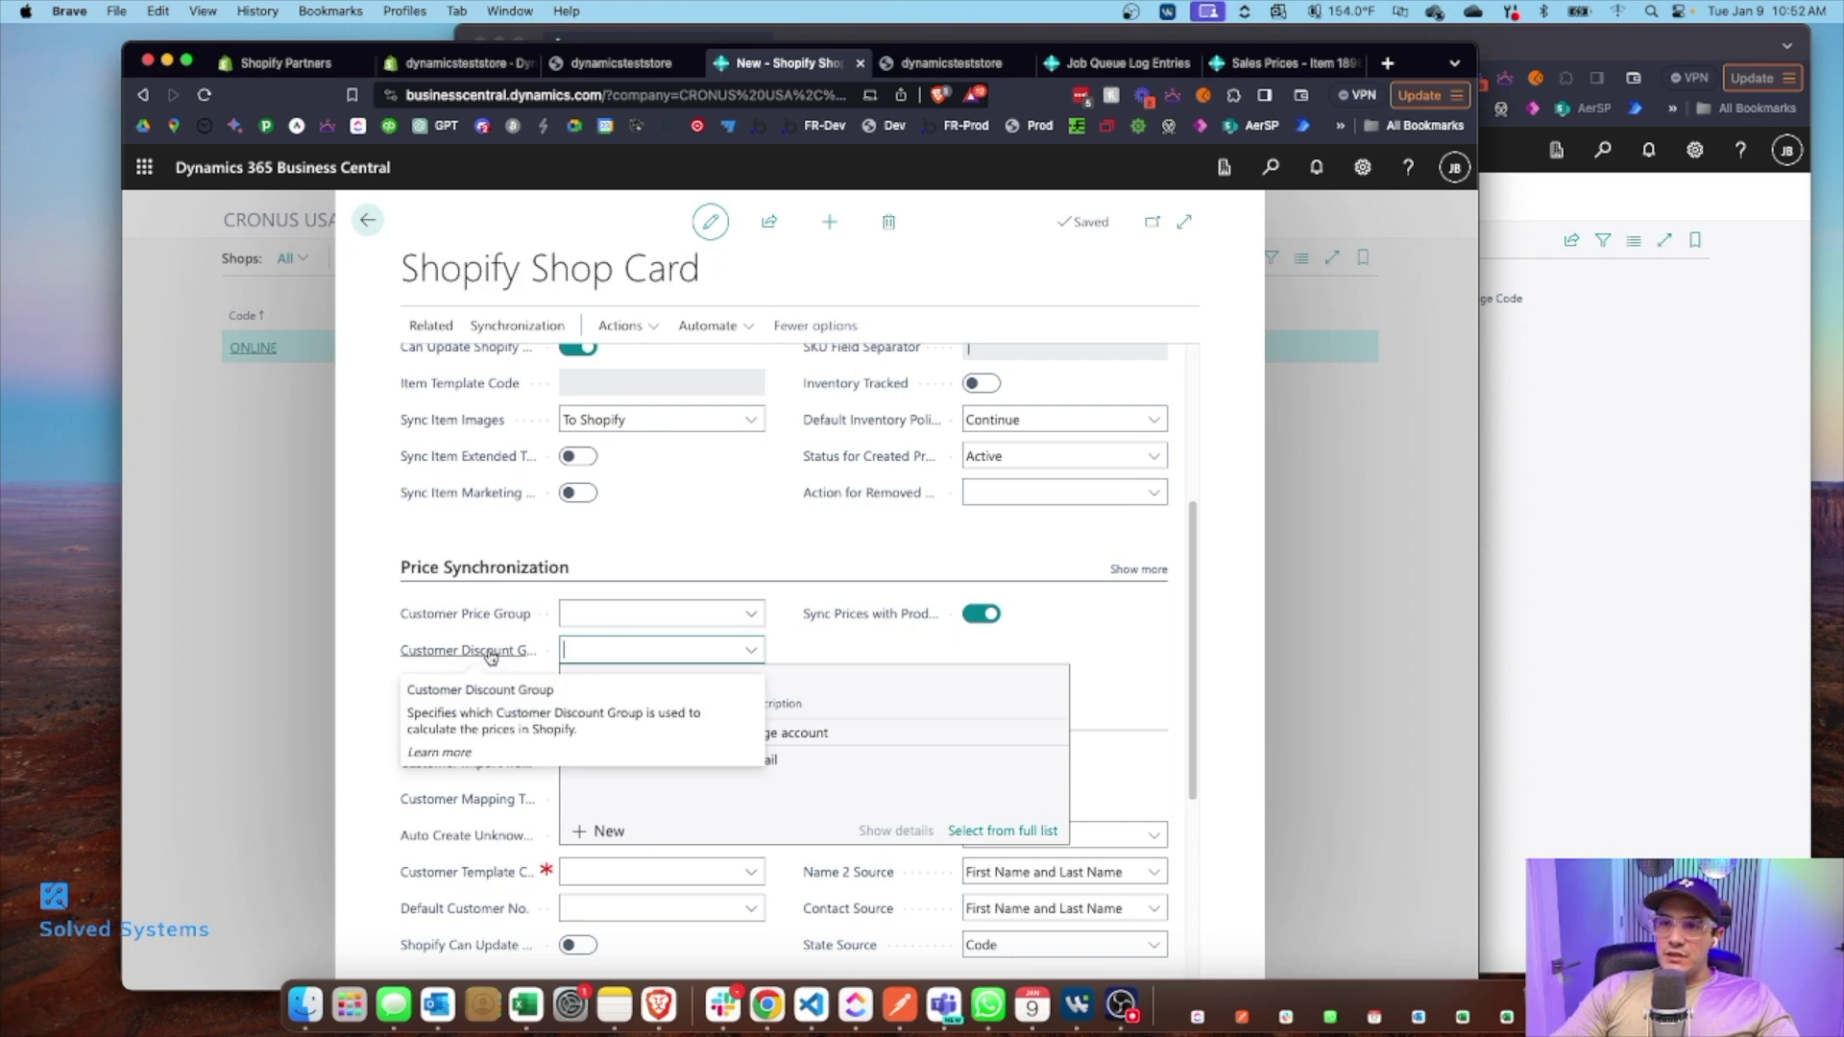
click(827, 638)
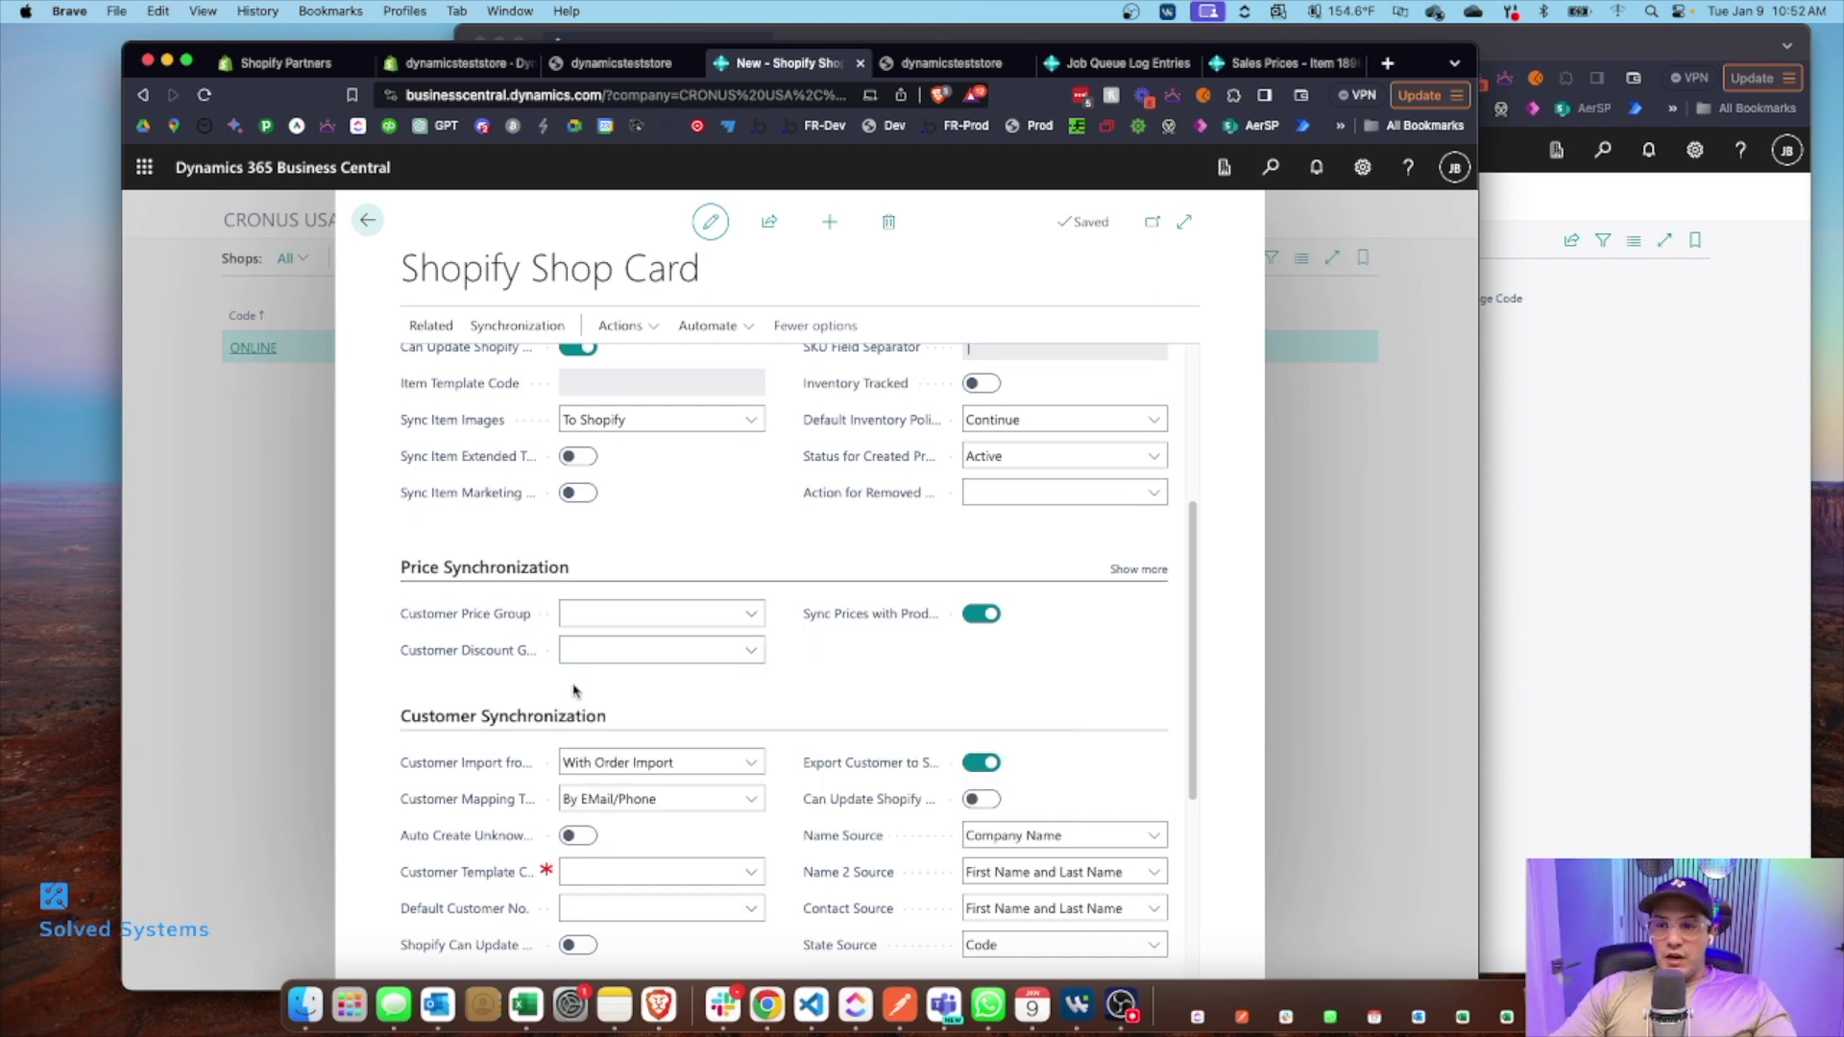
scroll(574, 690, down, 4)
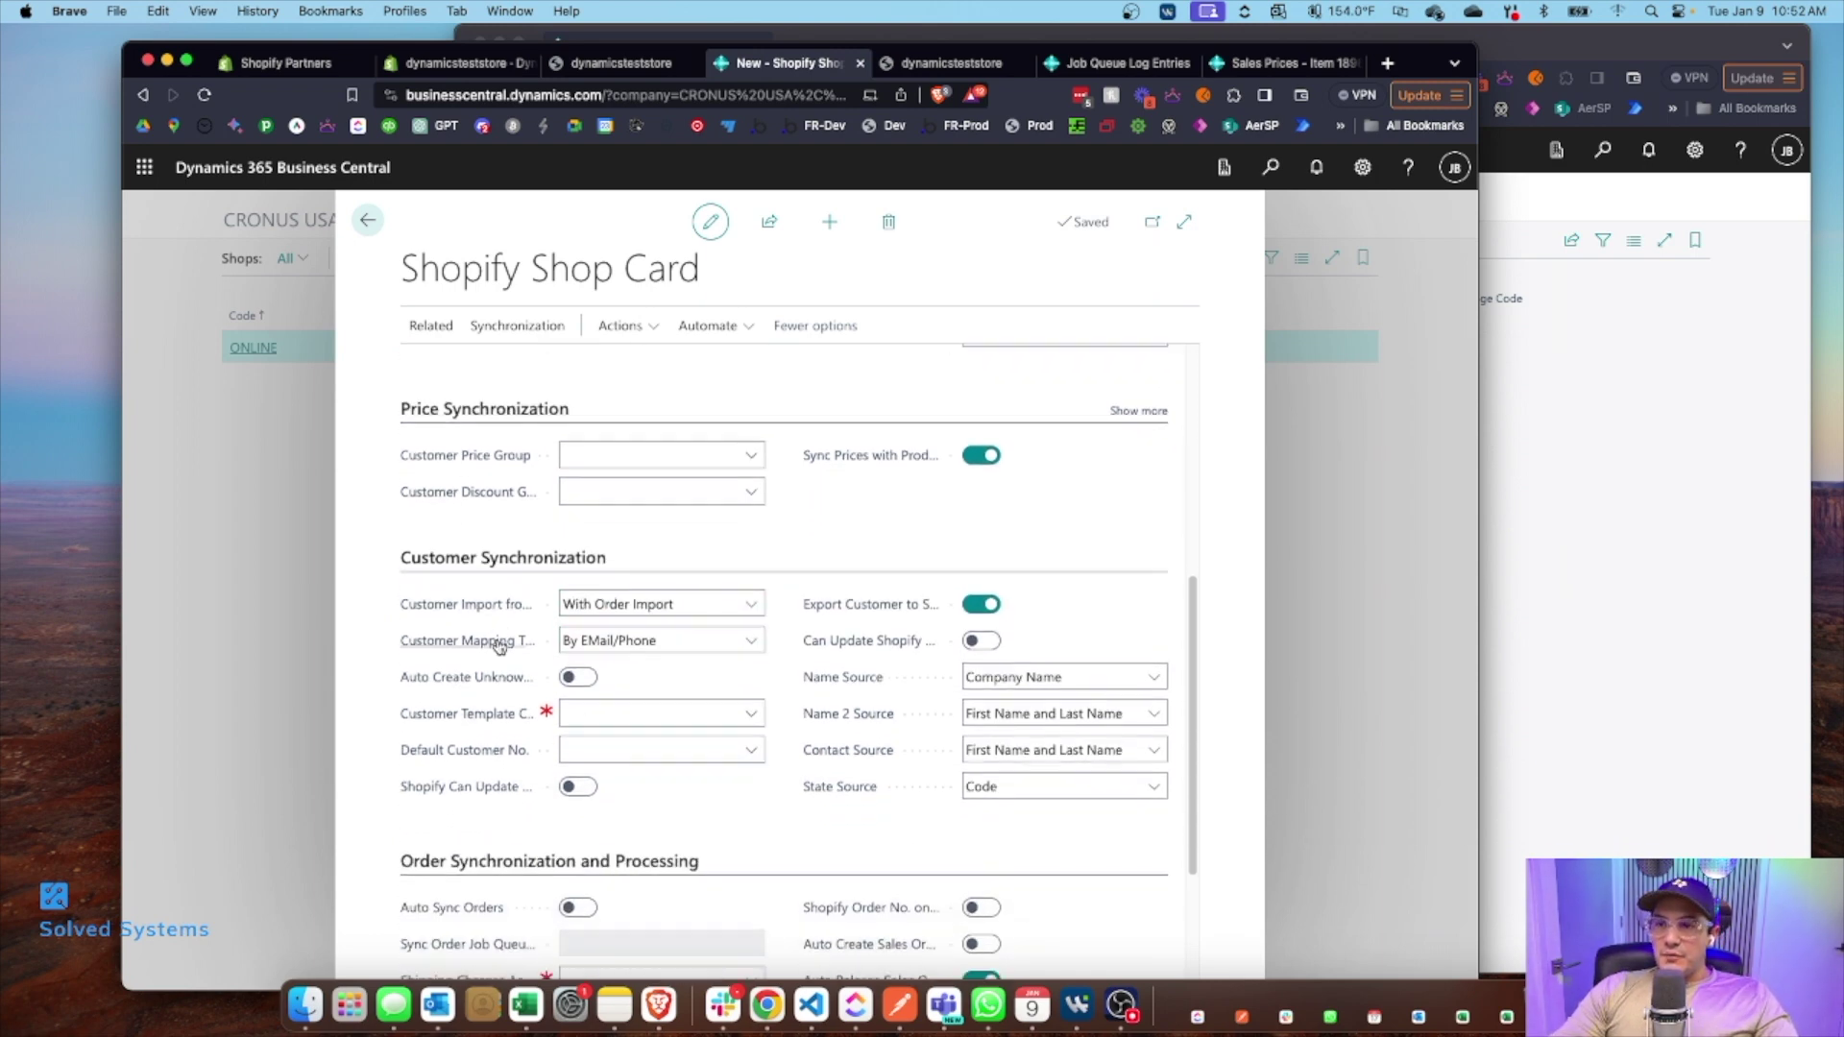
scroll(498, 647, down, 1)
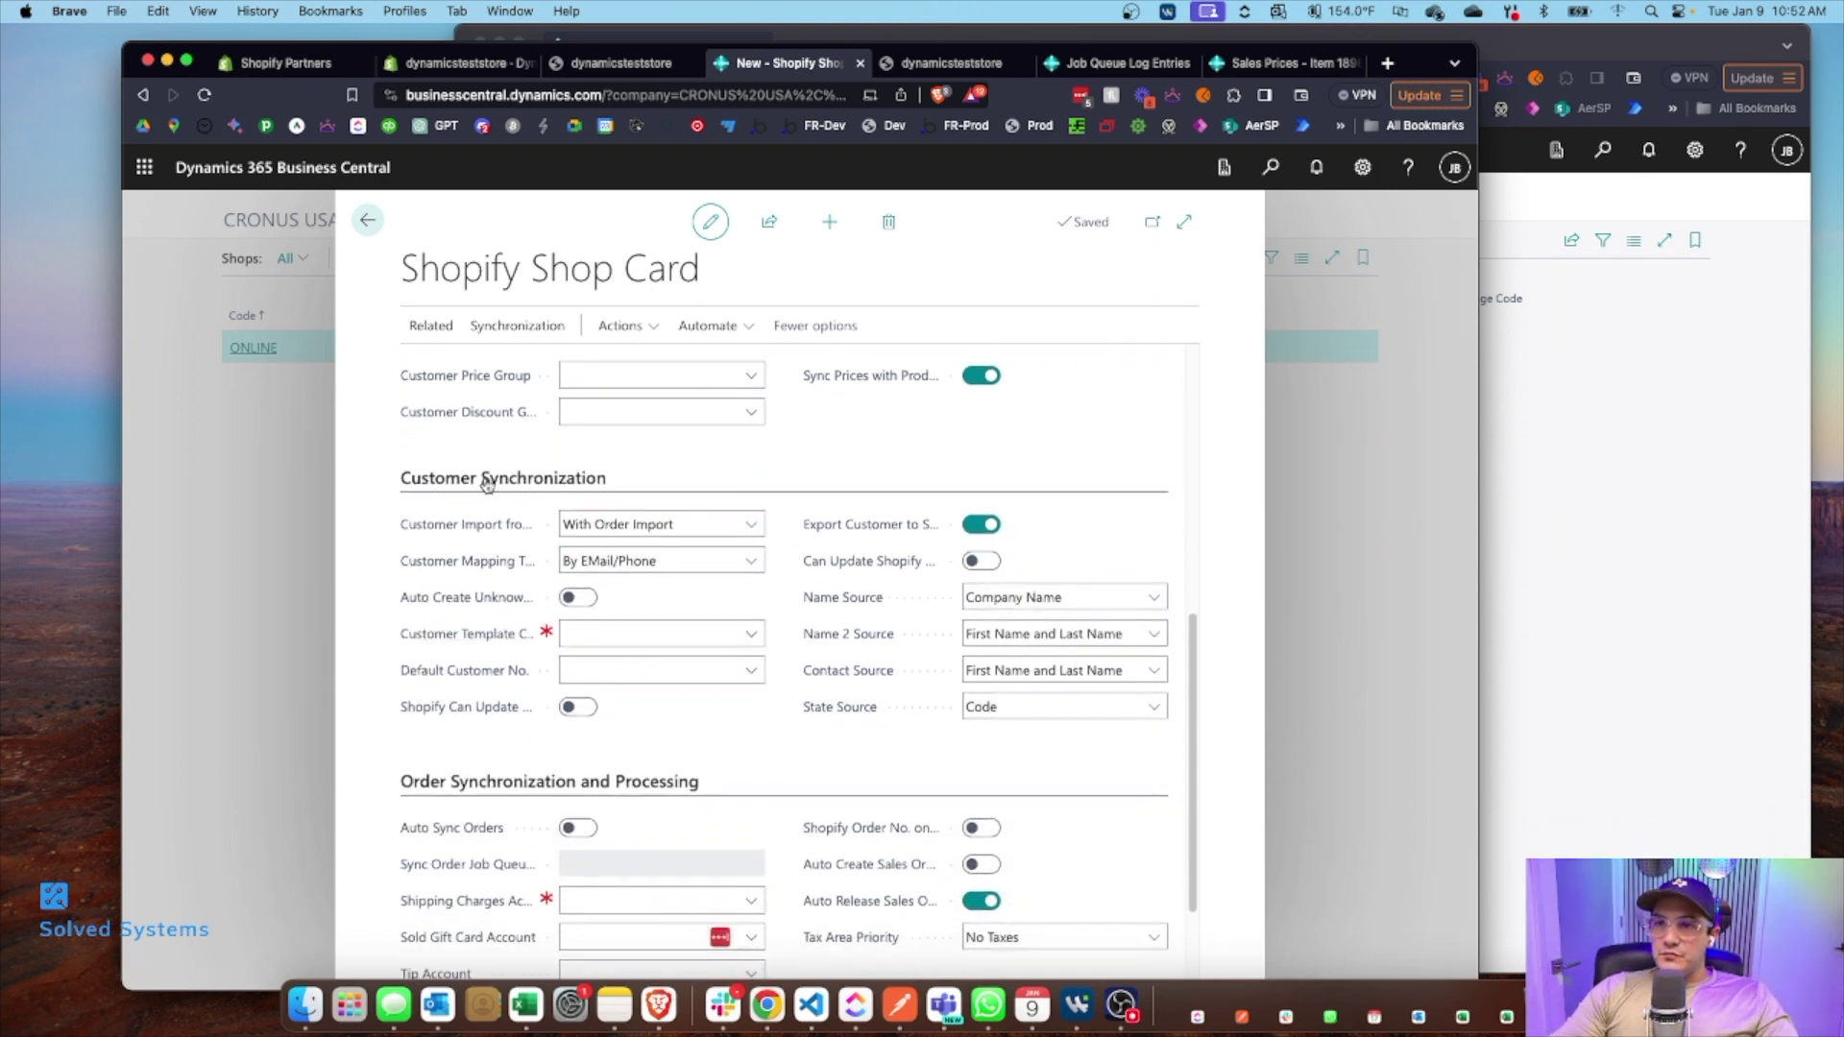
click(617, 529)
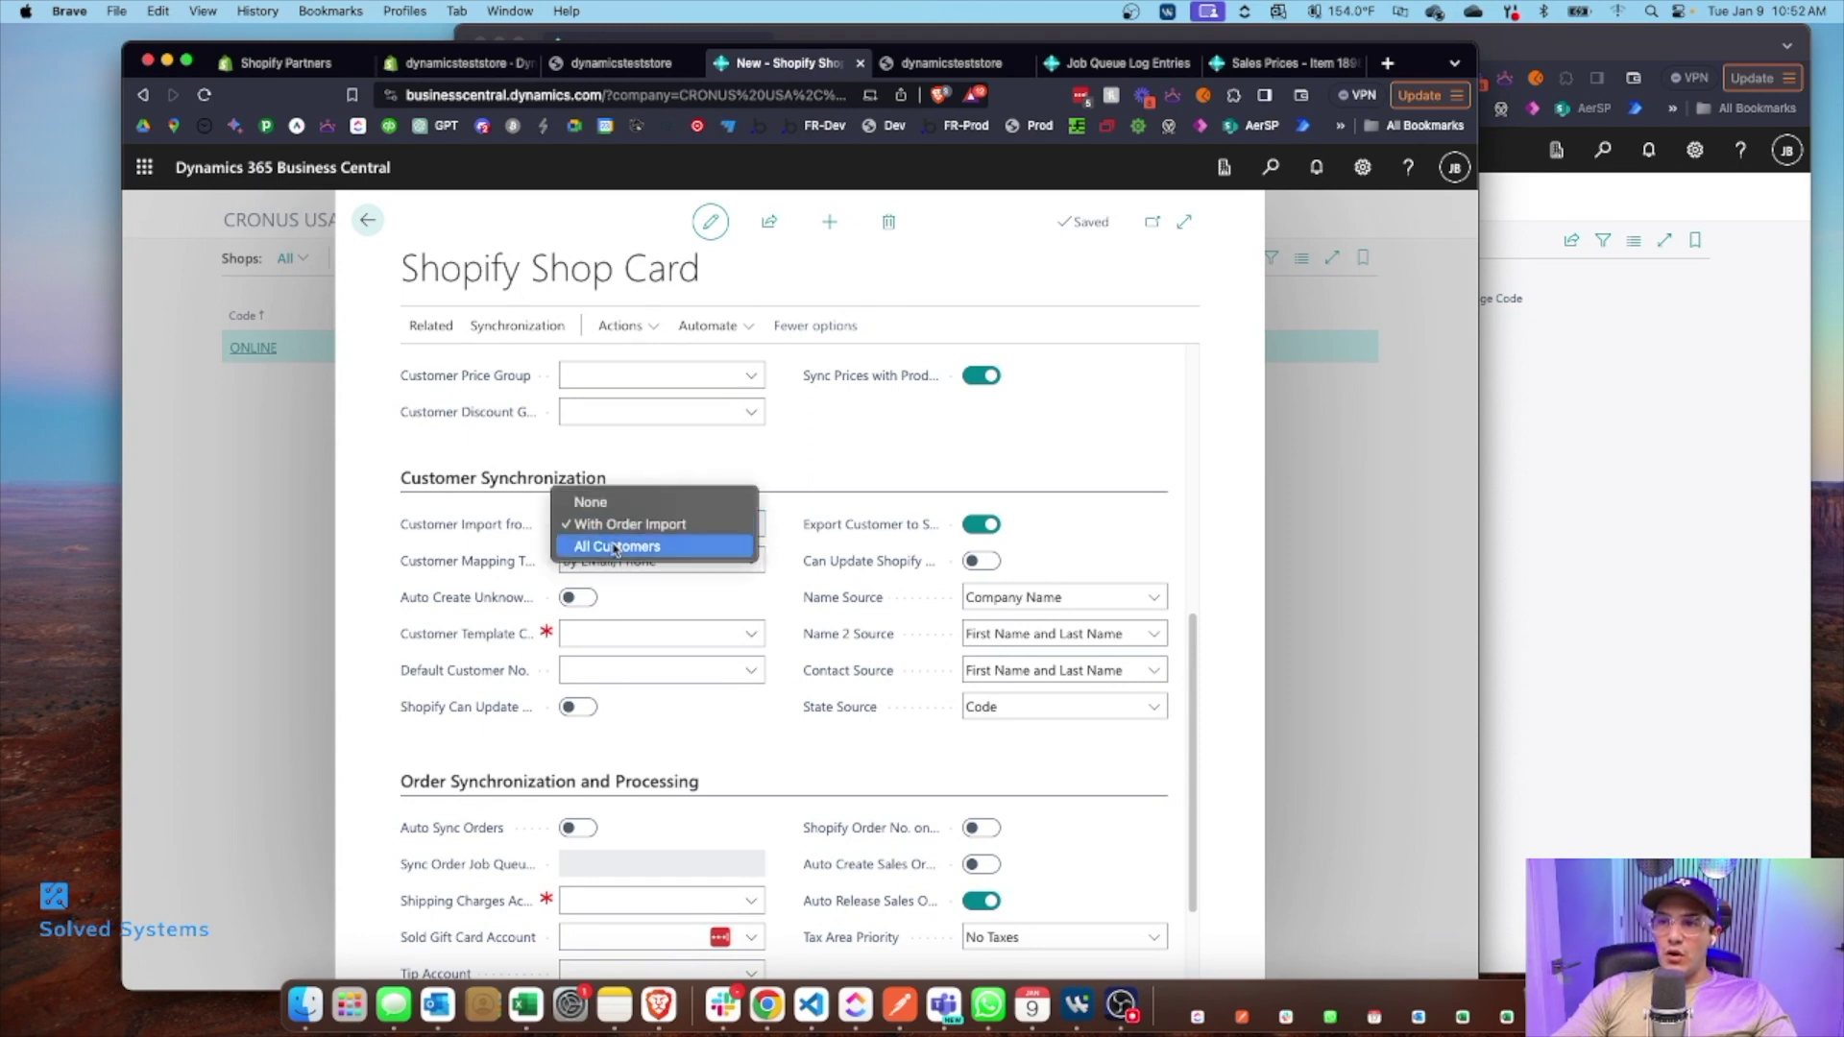
click(615, 546)
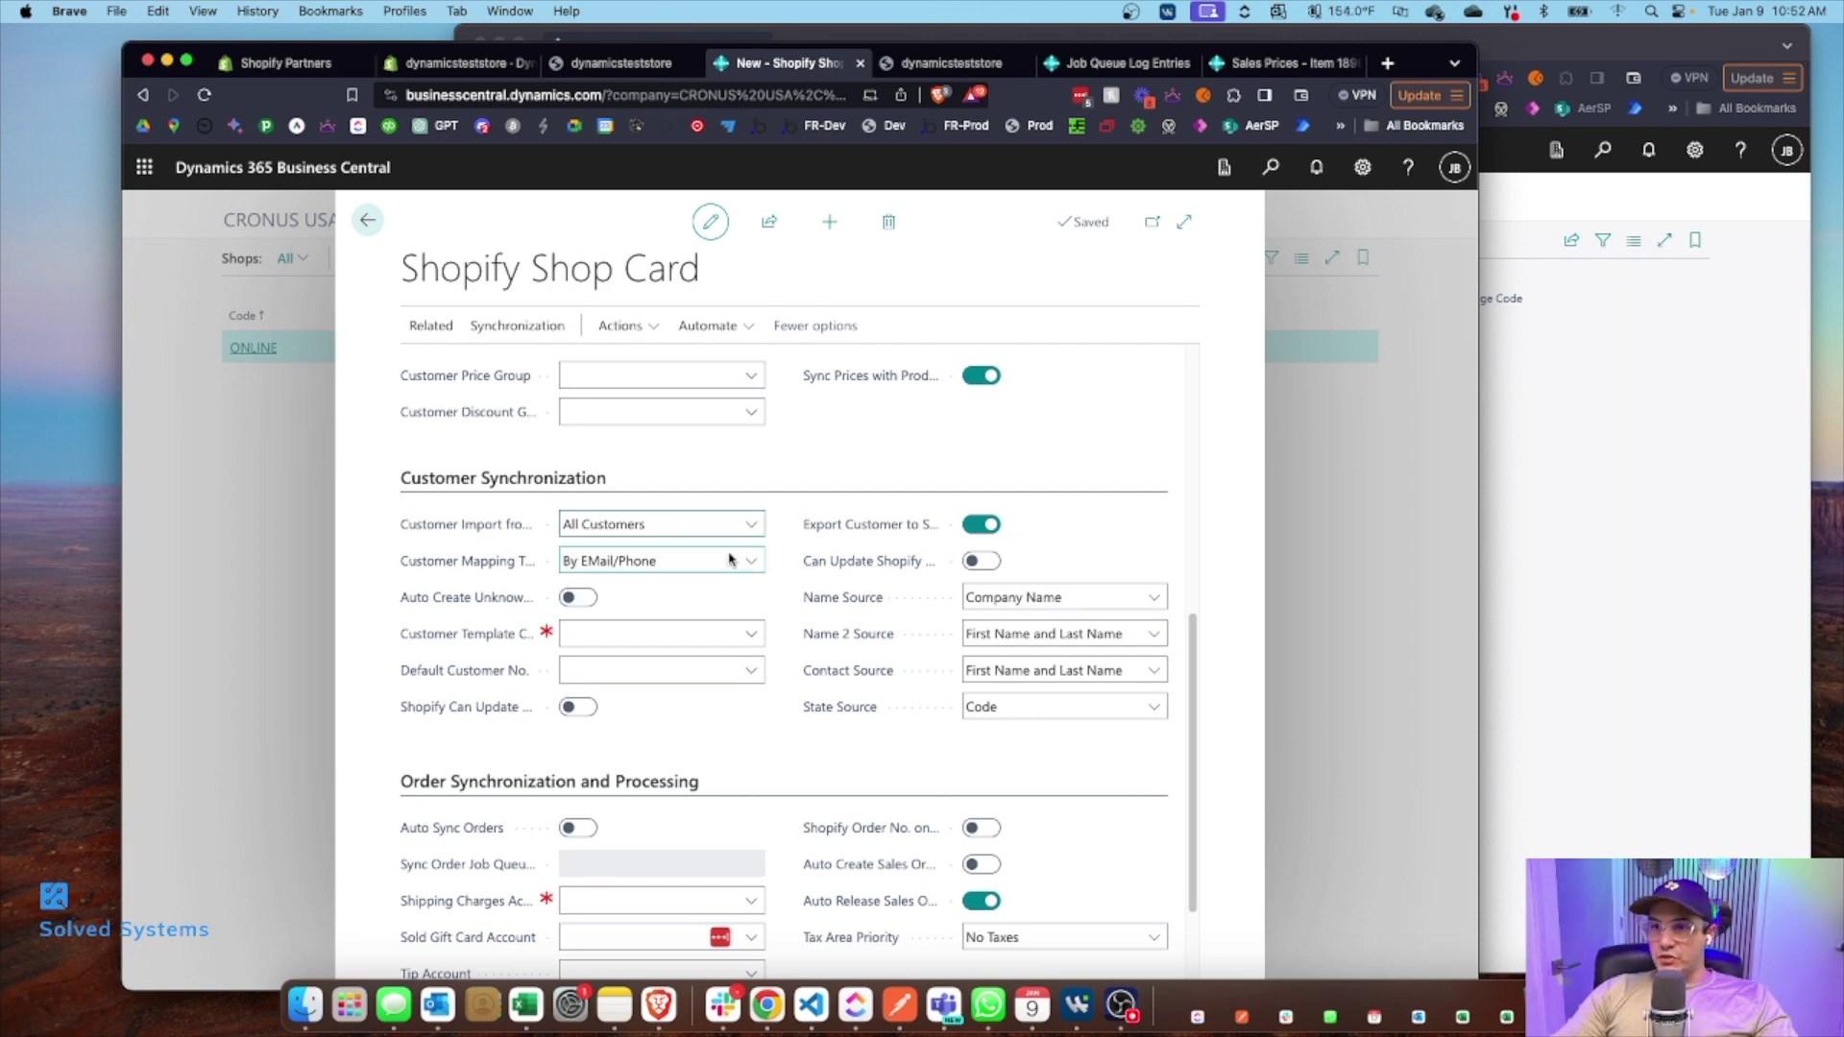
click(609, 560)
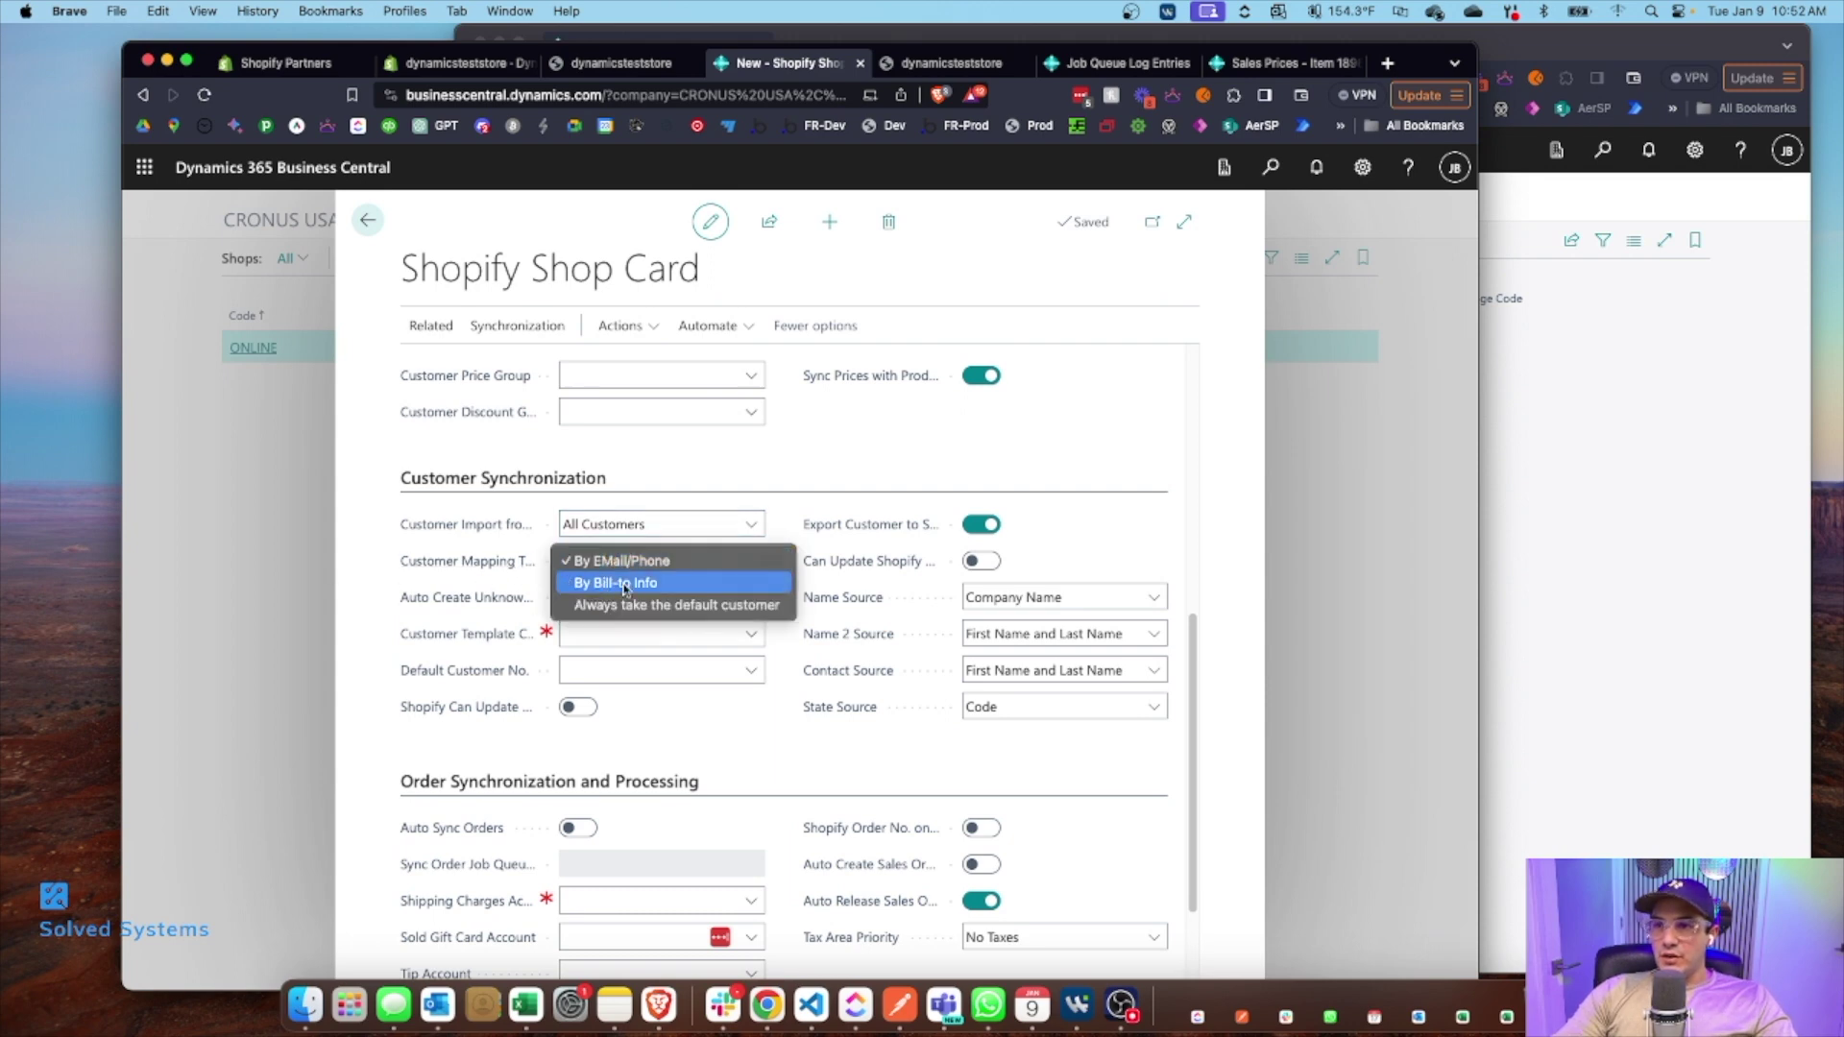
key(Escape)
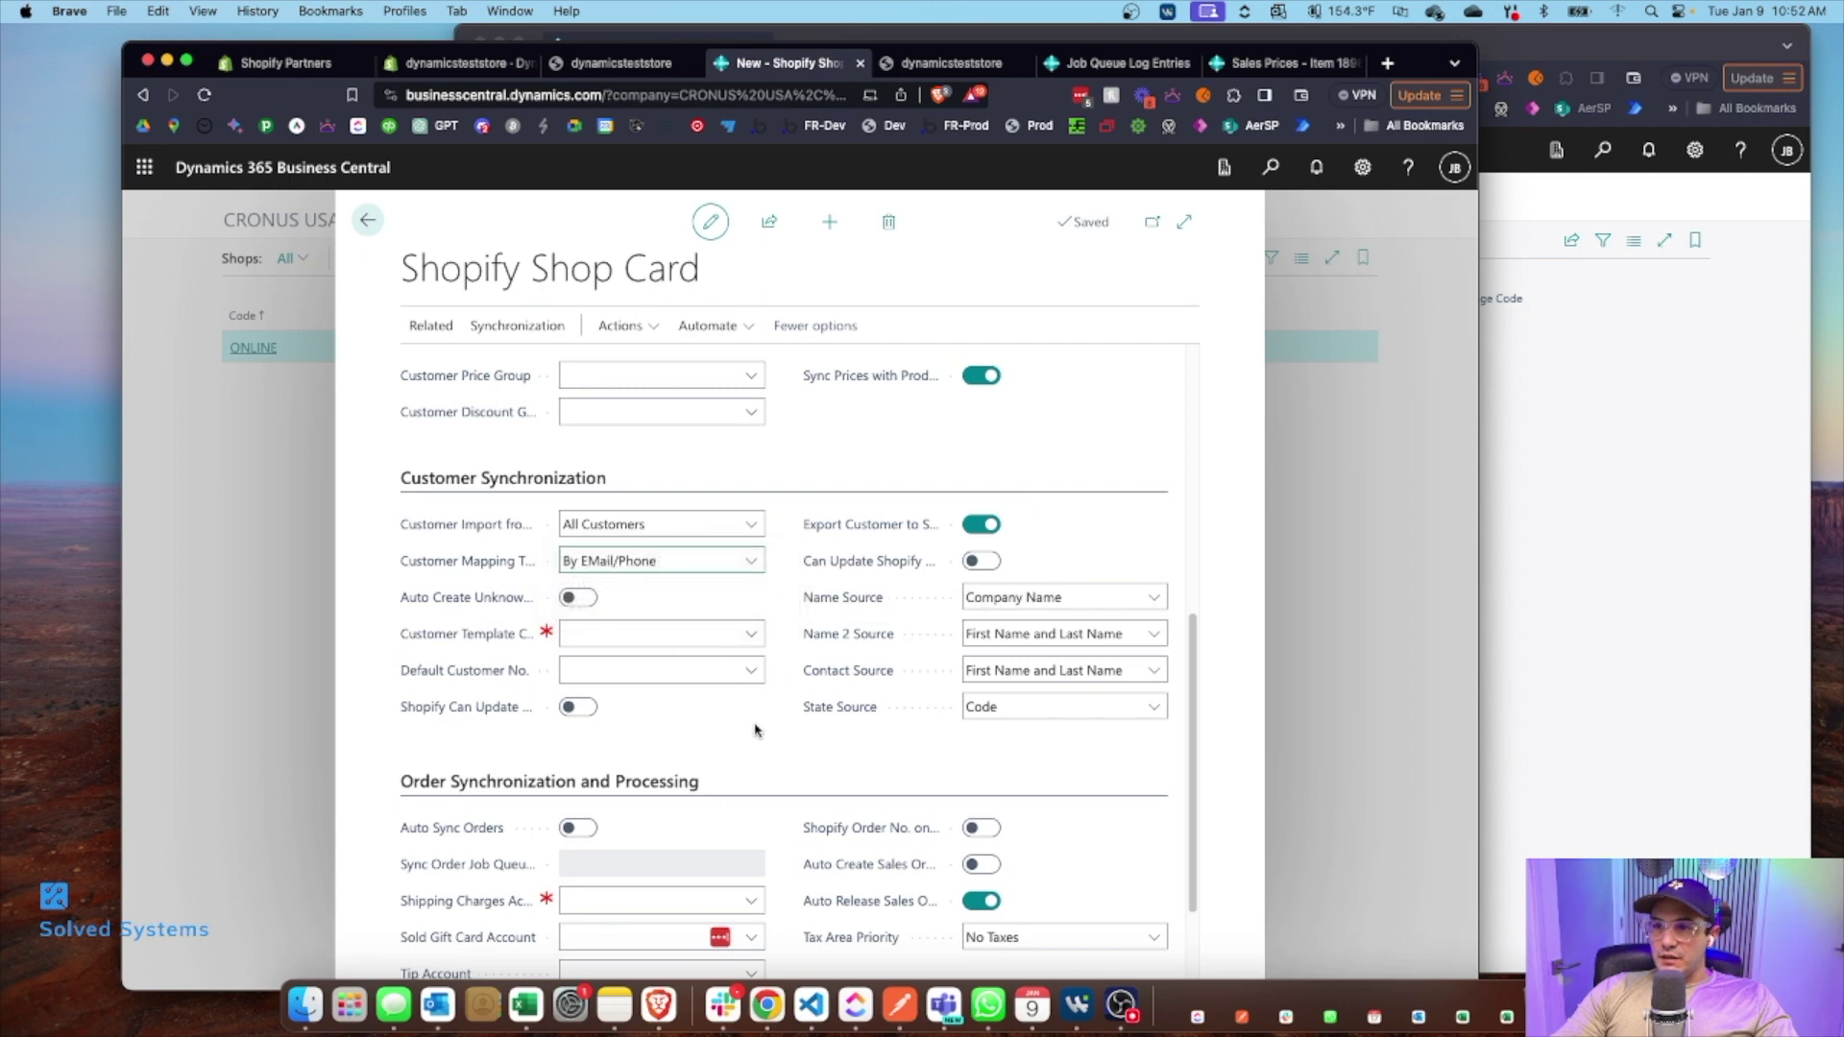
mouse_move(837, 566)
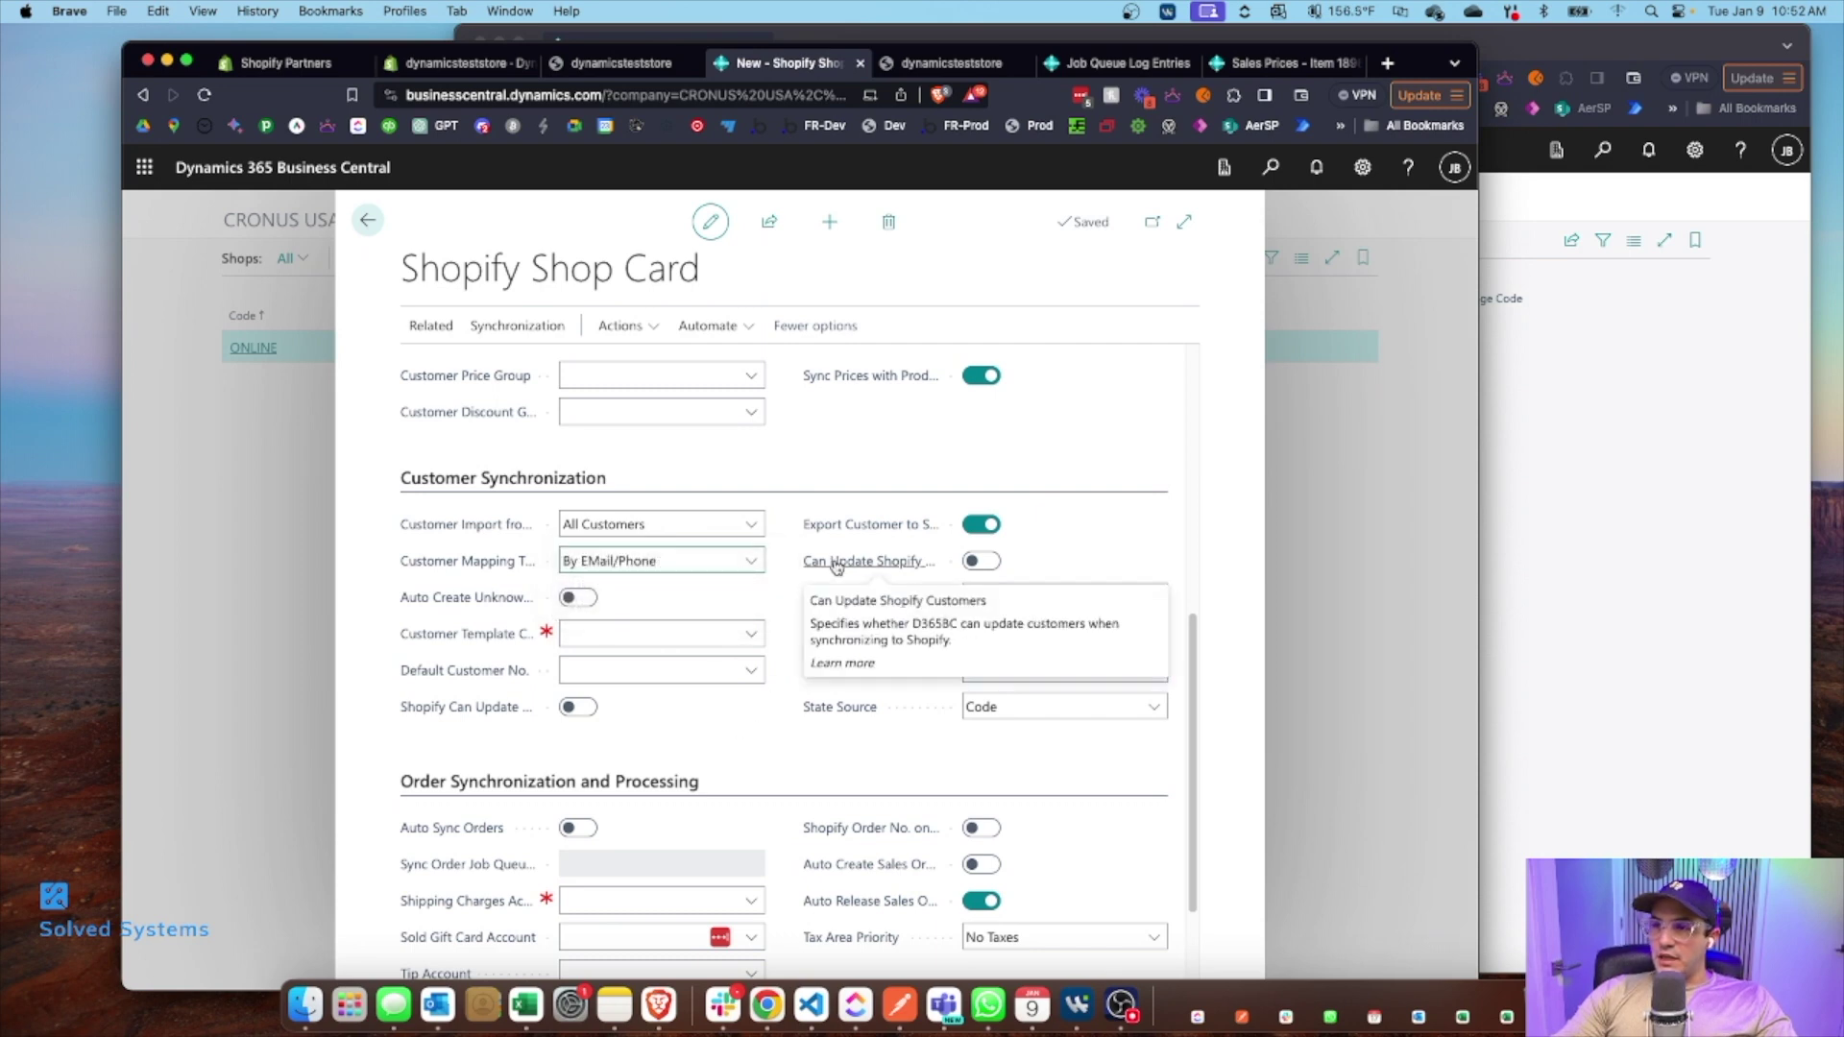
click(977, 567)
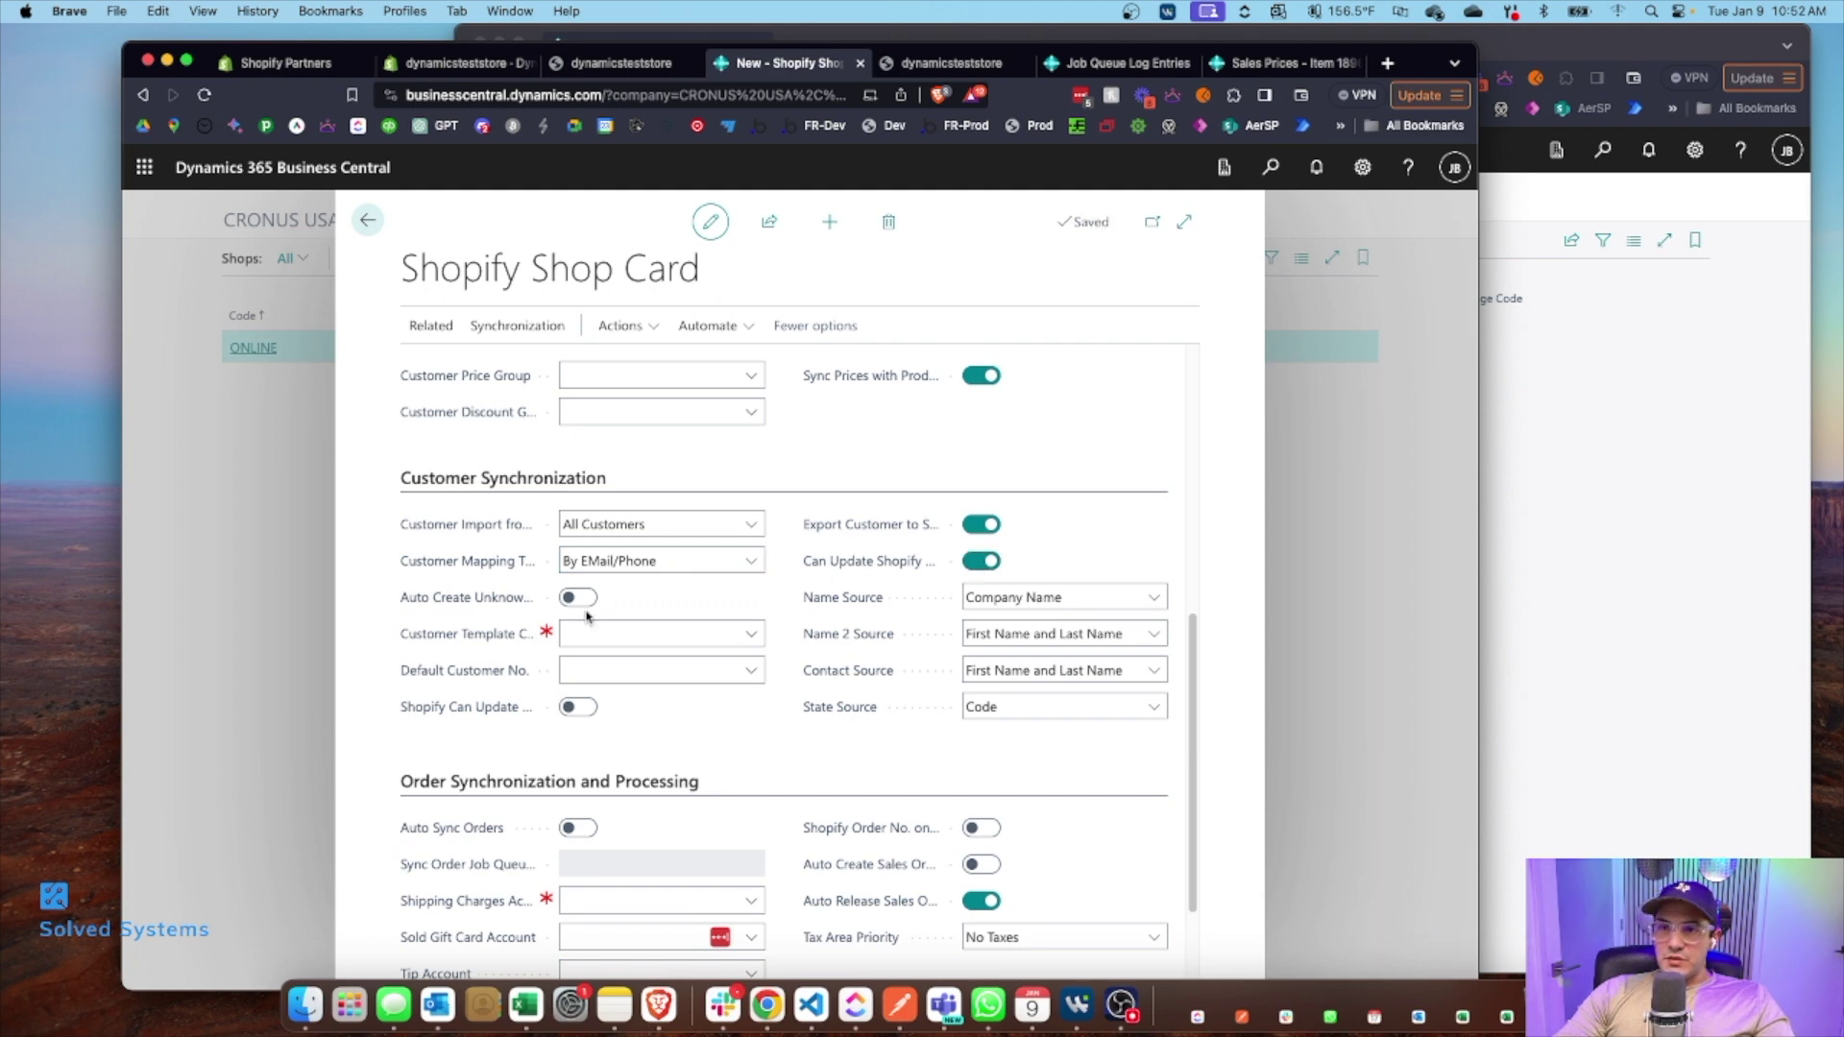
mouse_move(489, 607)
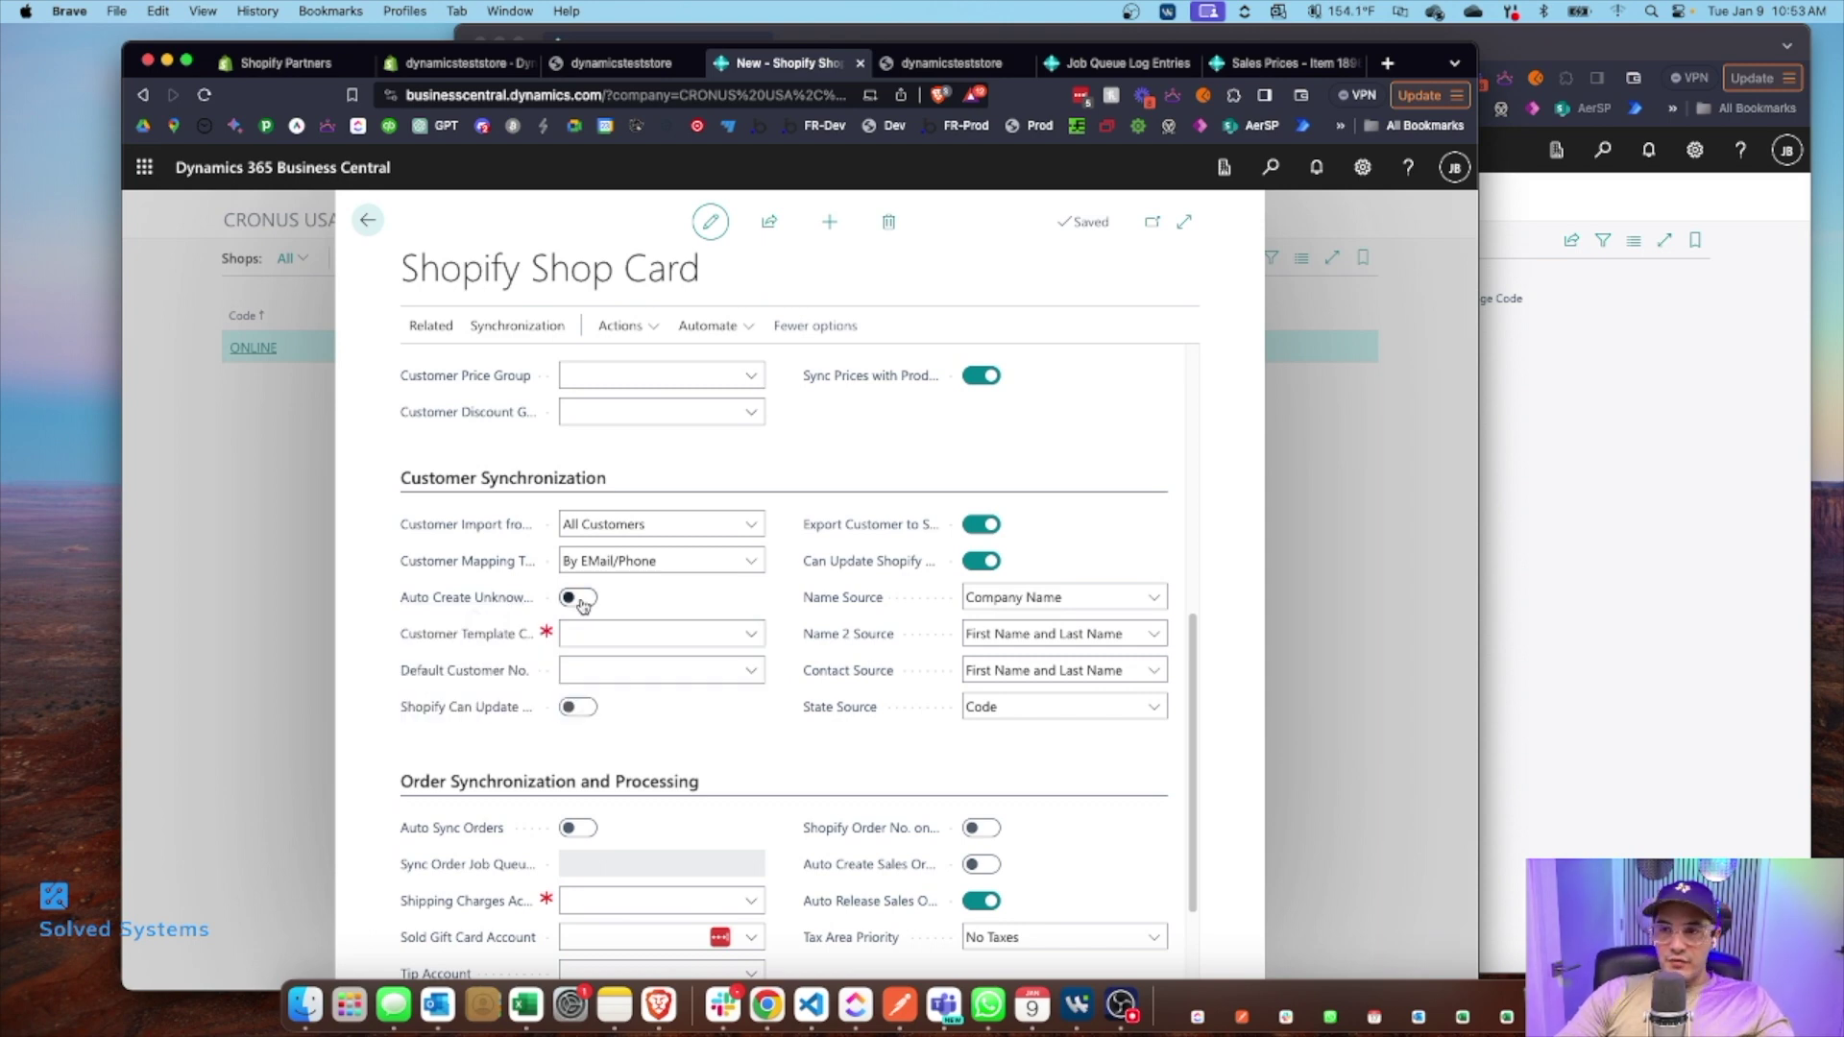
click(645, 633)
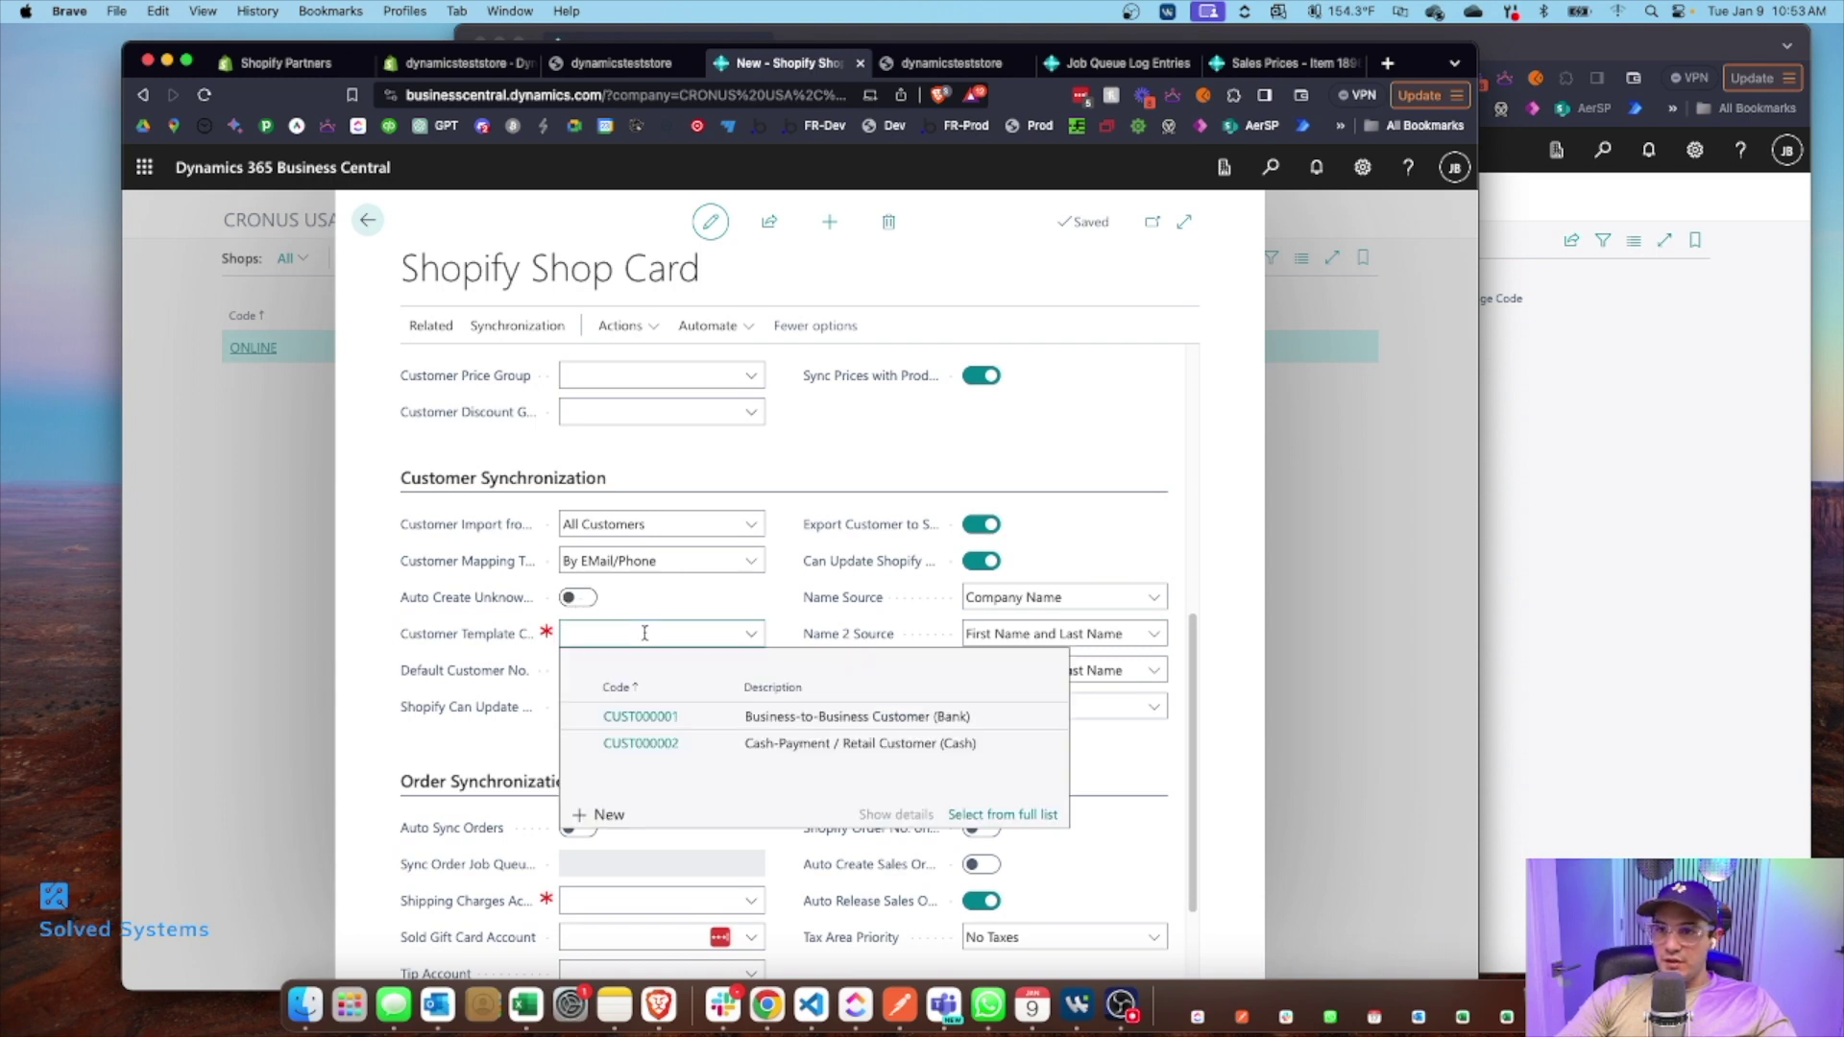
click(756, 599)
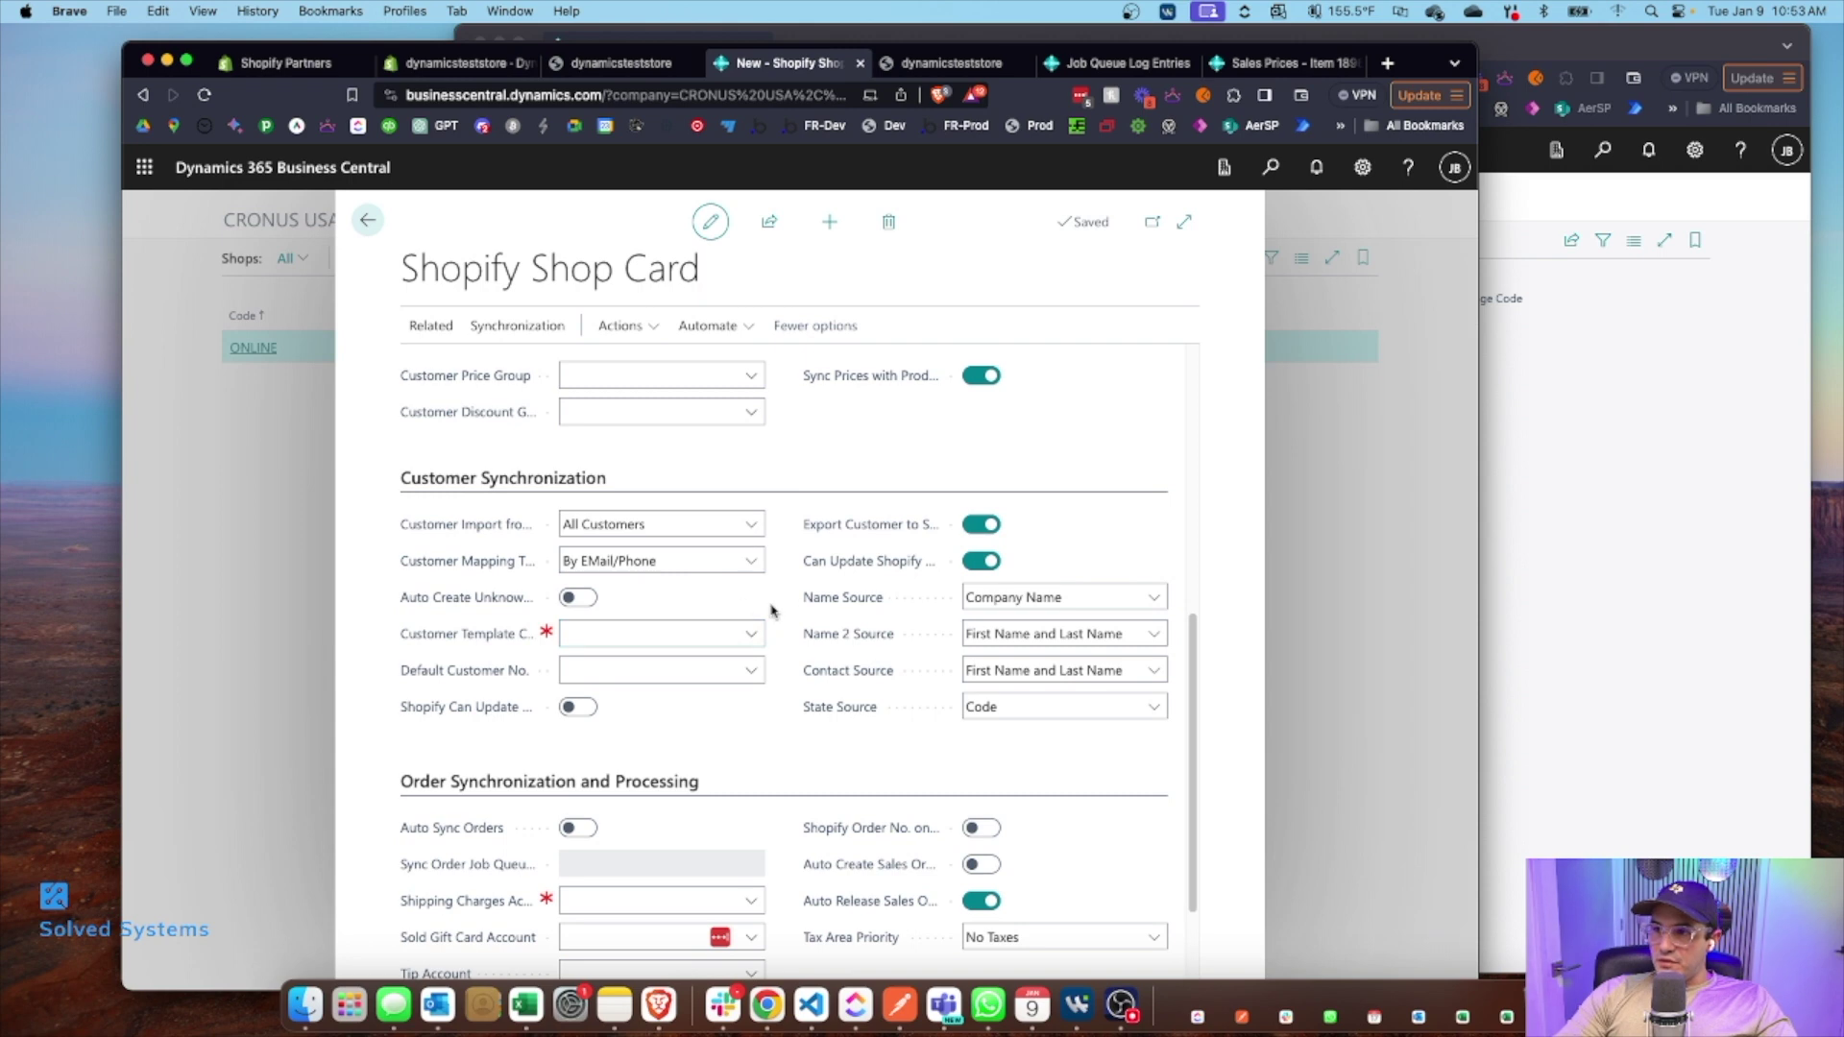
scroll(776, 610, down, 3)
click(640, 555)
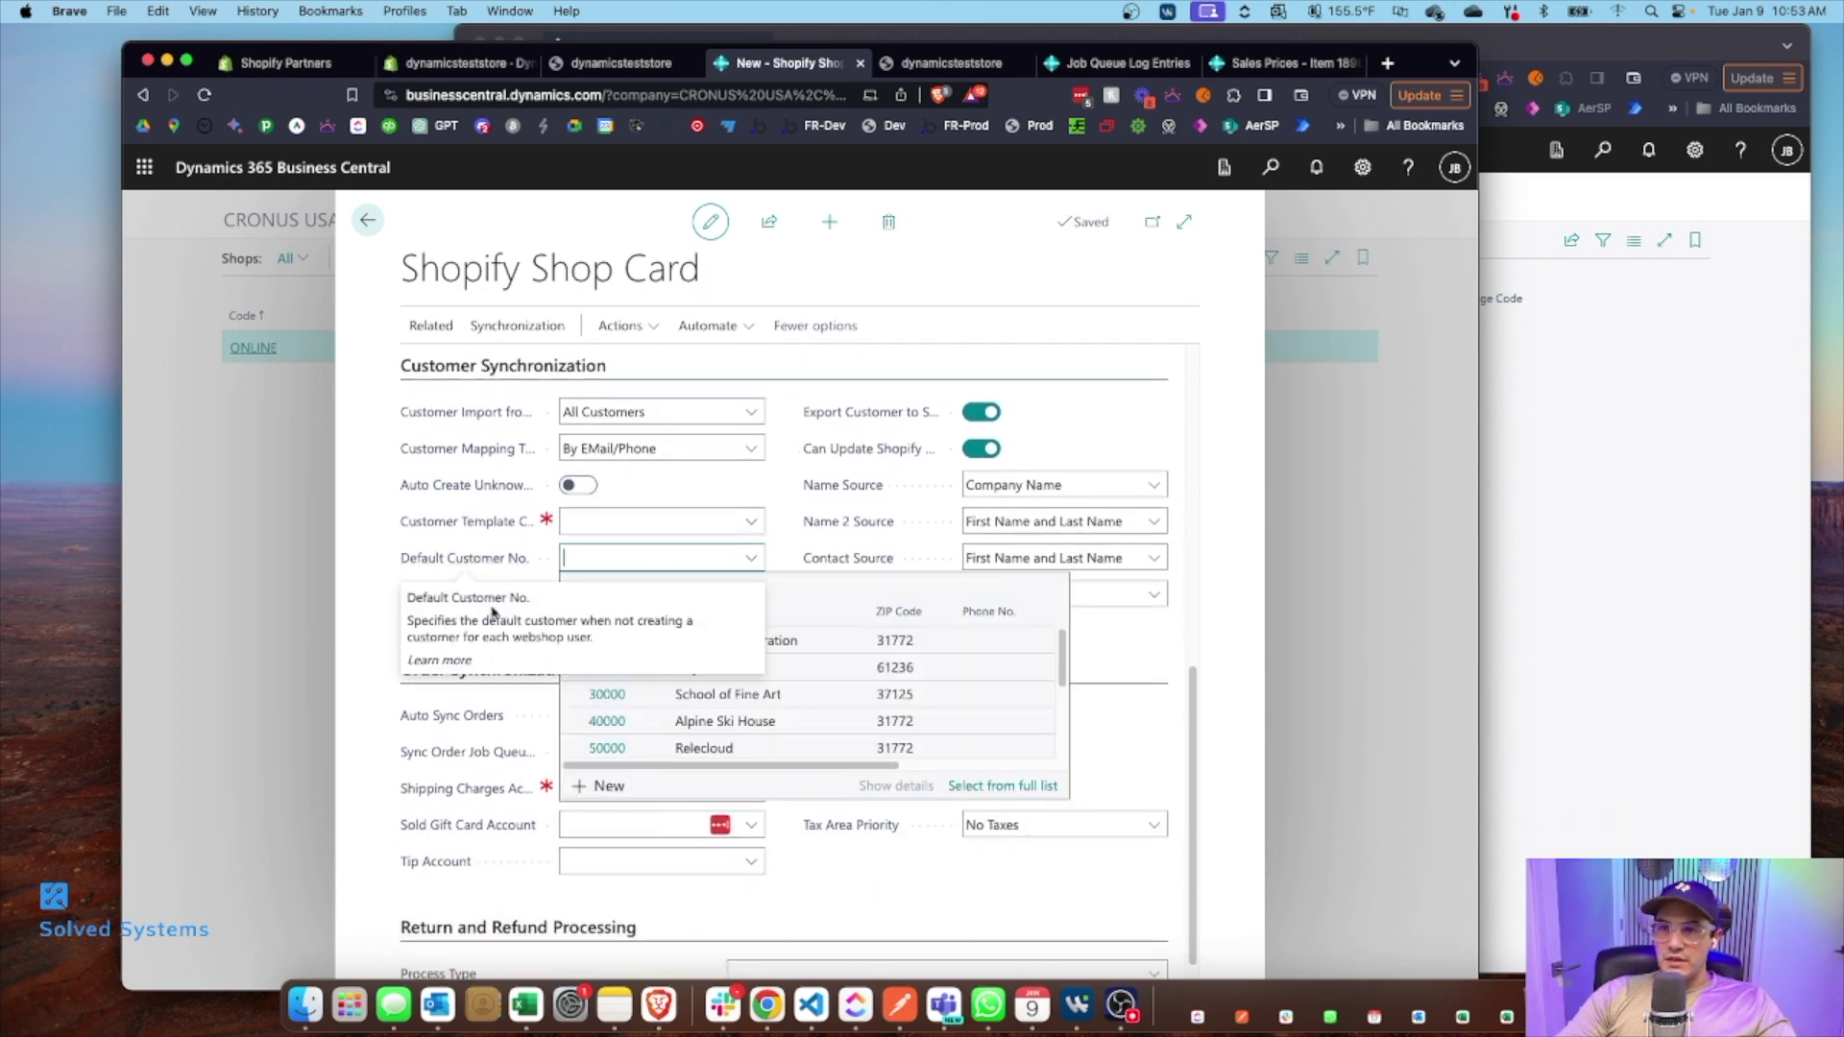
mouse_move(440, 561)
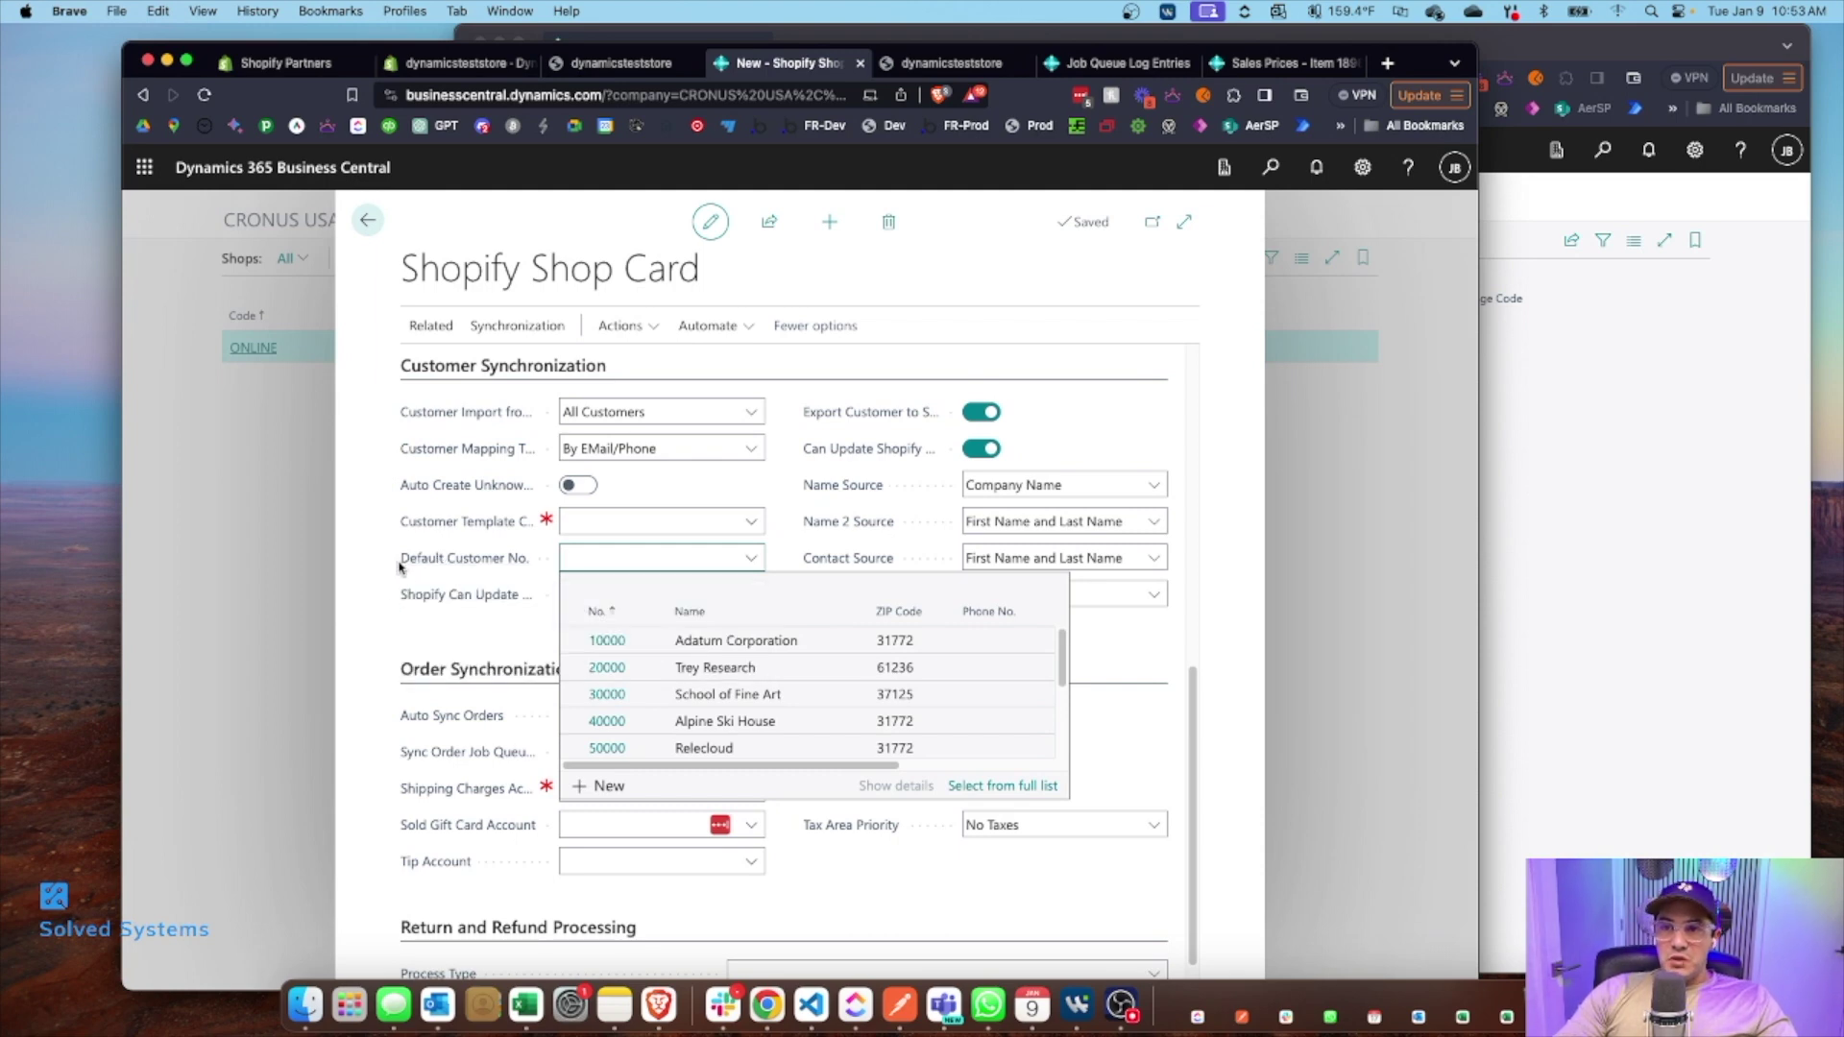
click(371, 576)
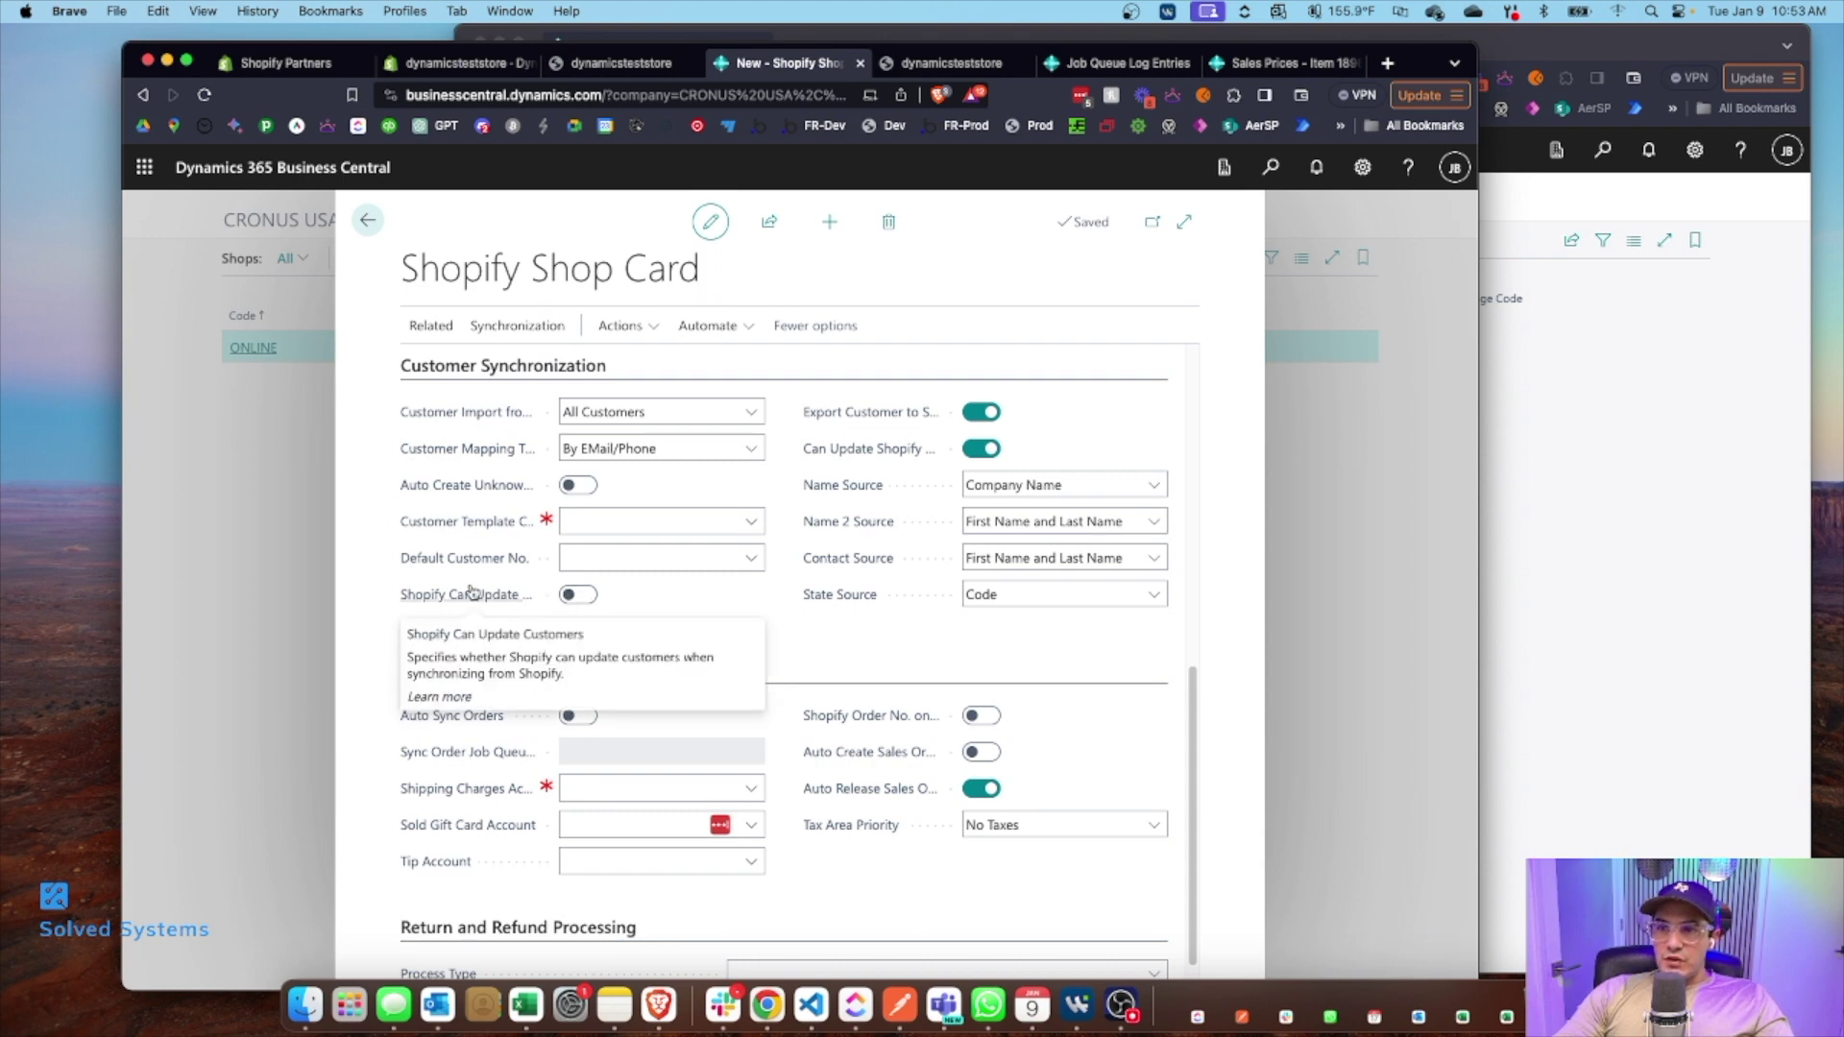
Step: Turn on Auto Sync Orders, Shopify Order No. on Doc. Line and Auto Create Sales Orders
scroll(577, 610, down, 2)
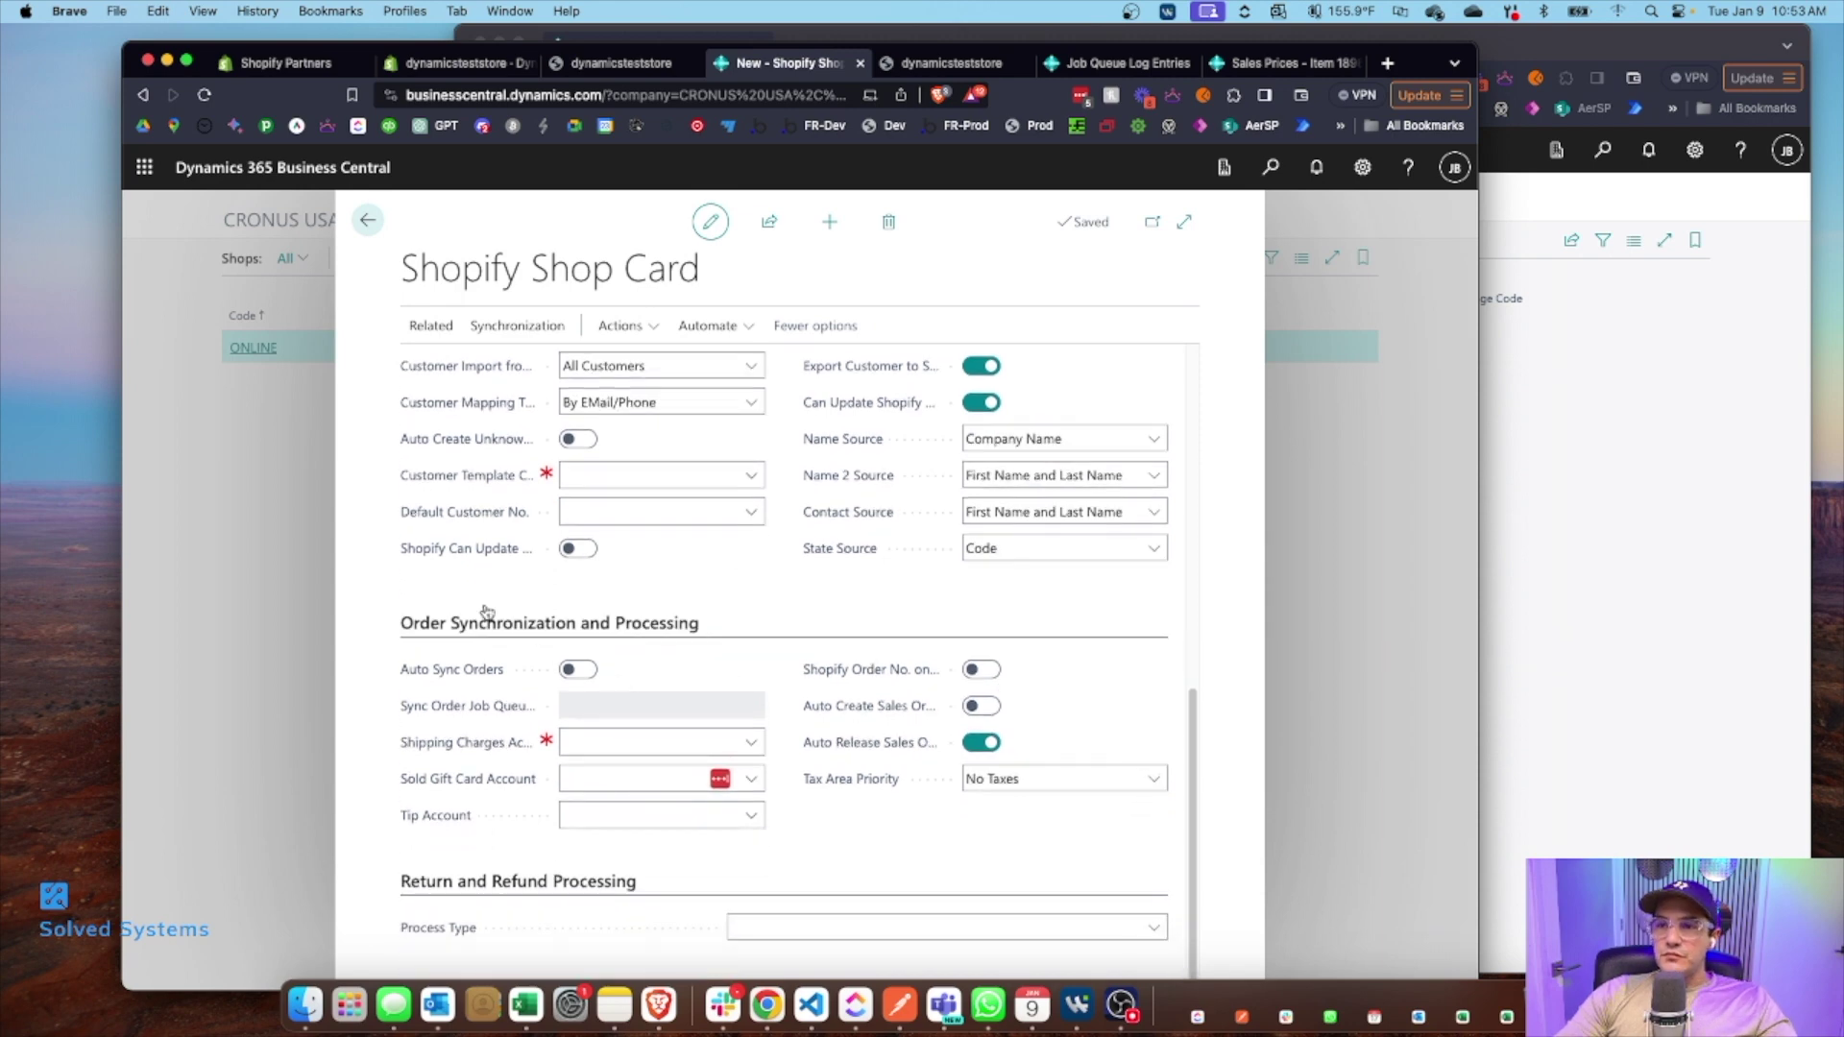
click(588, 670)
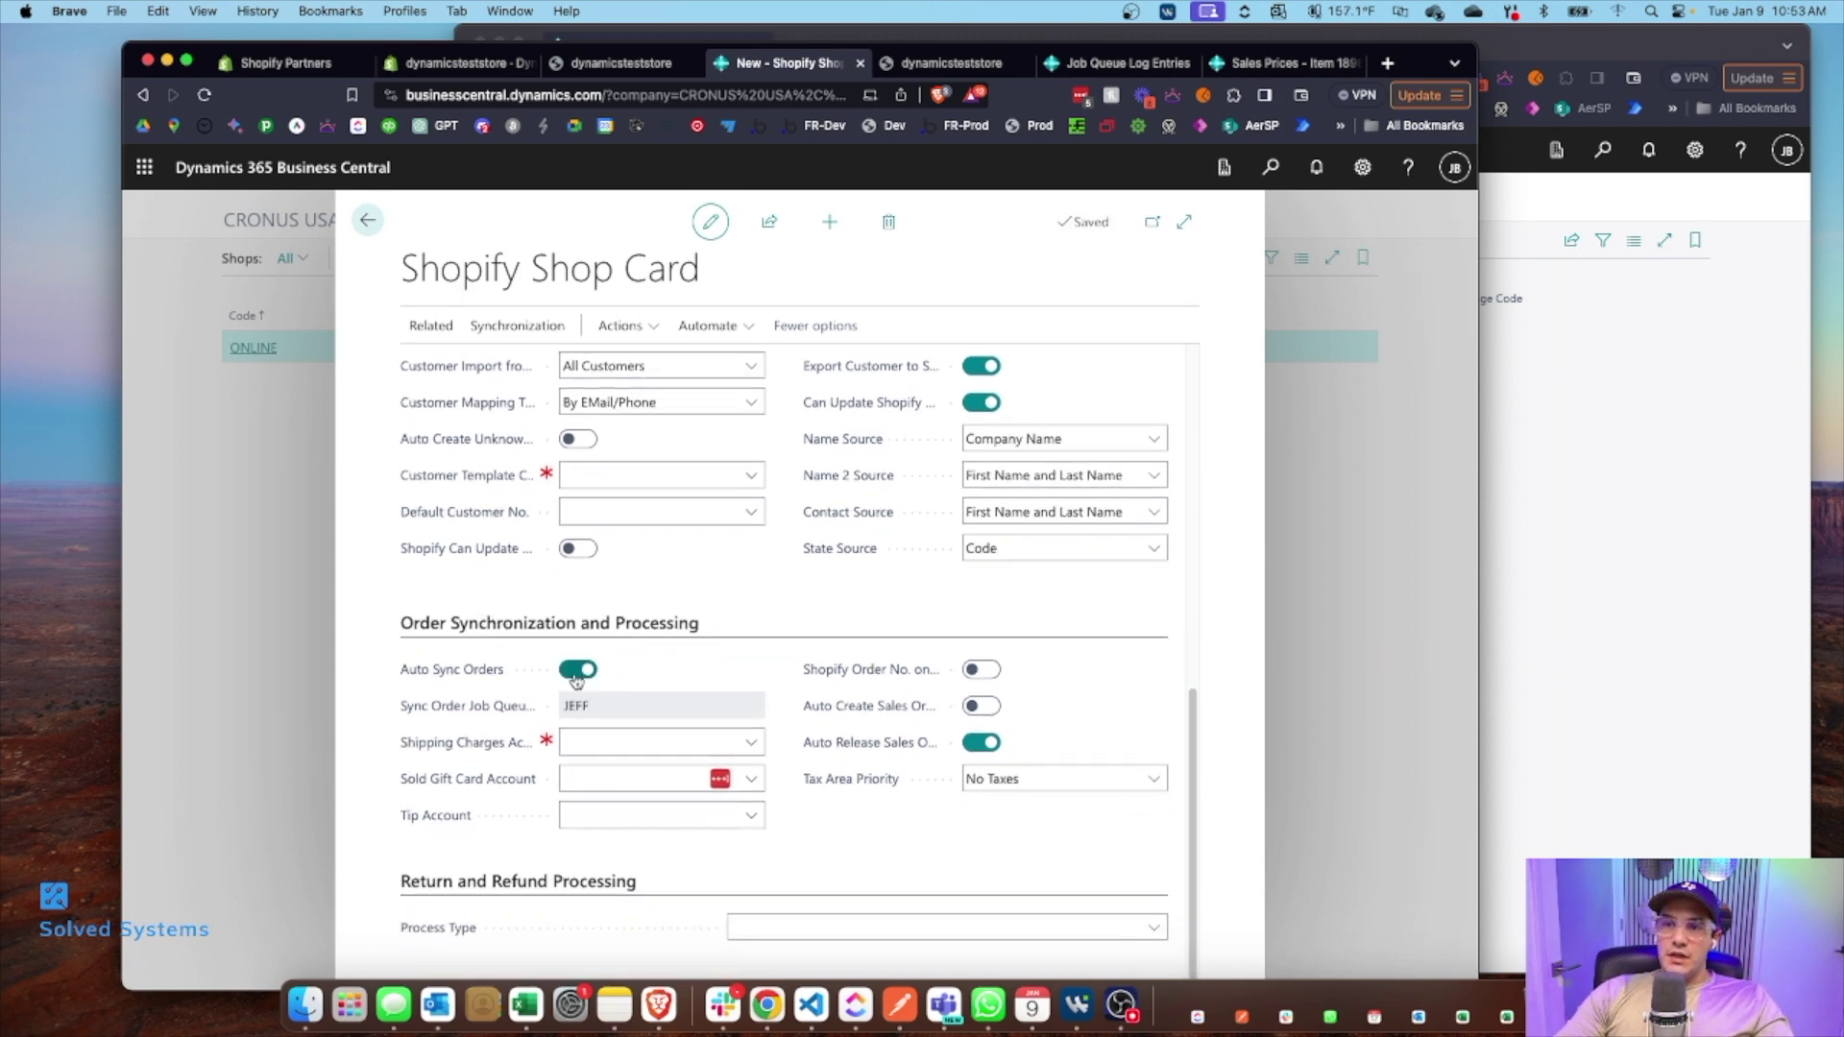
mouse_move(477, 671)
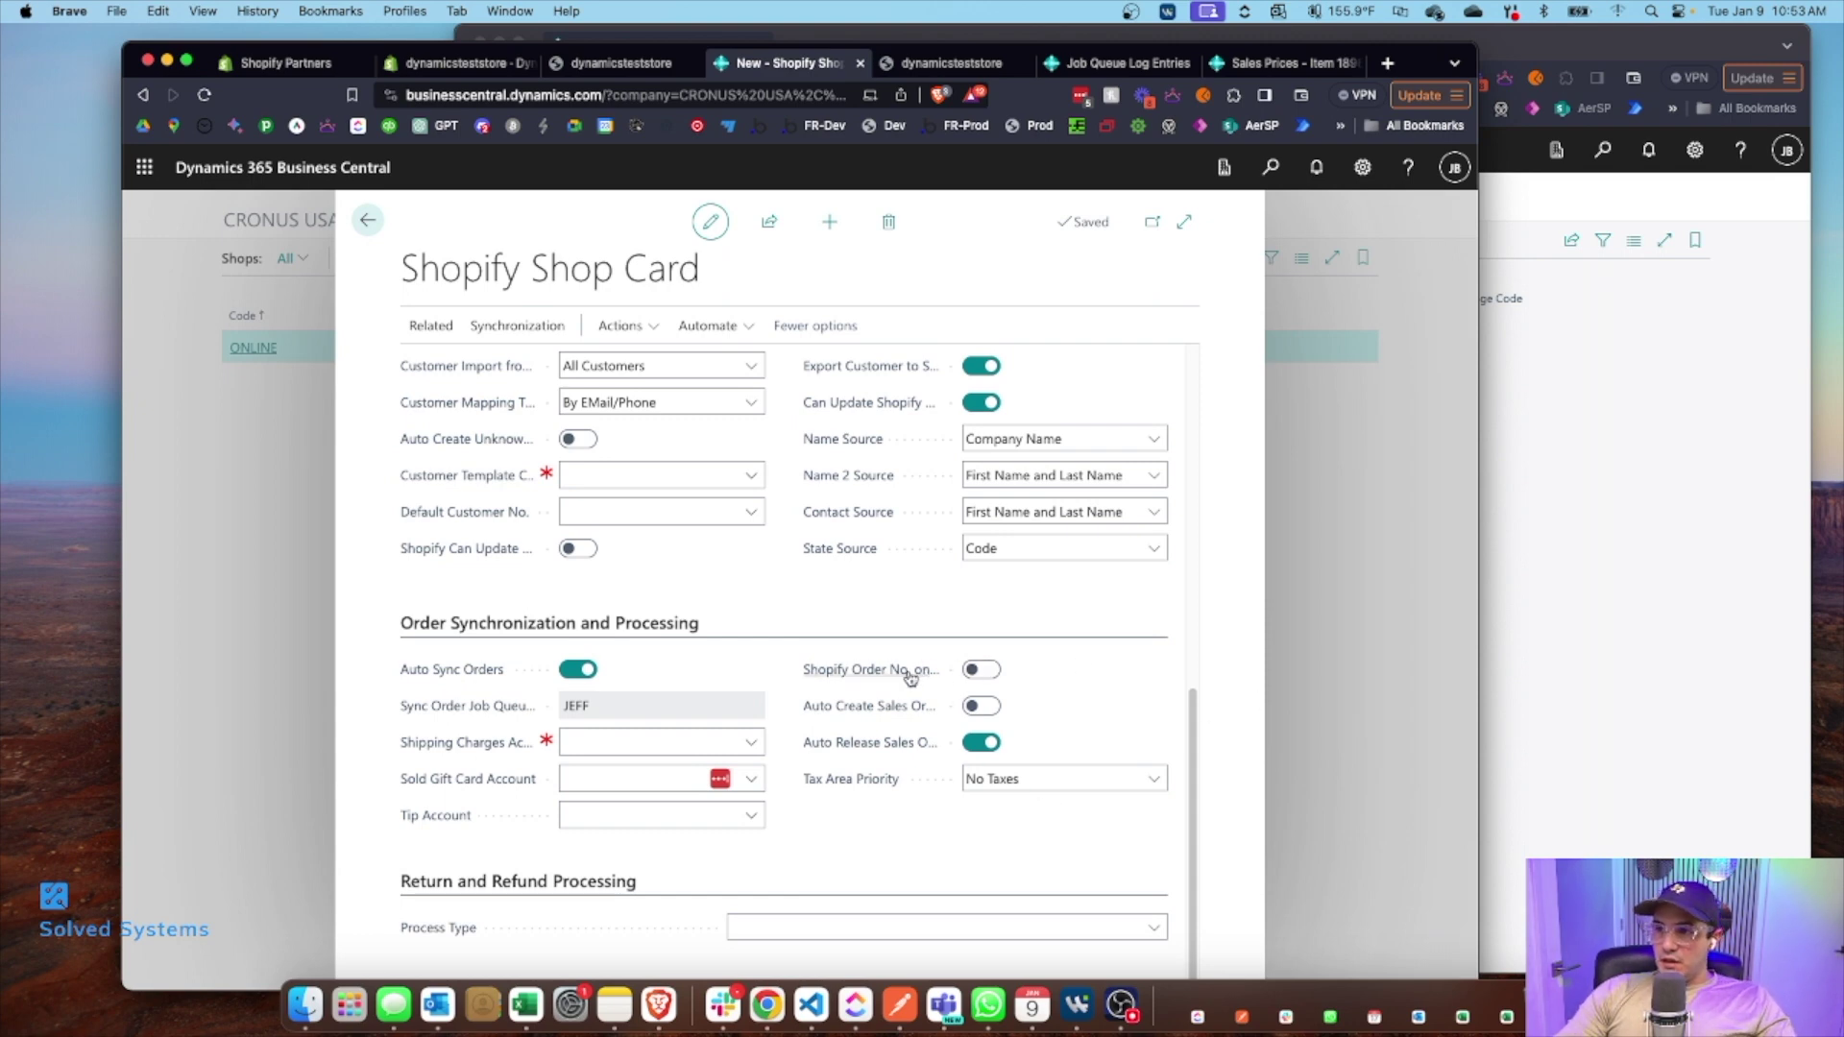
click(980, 671)
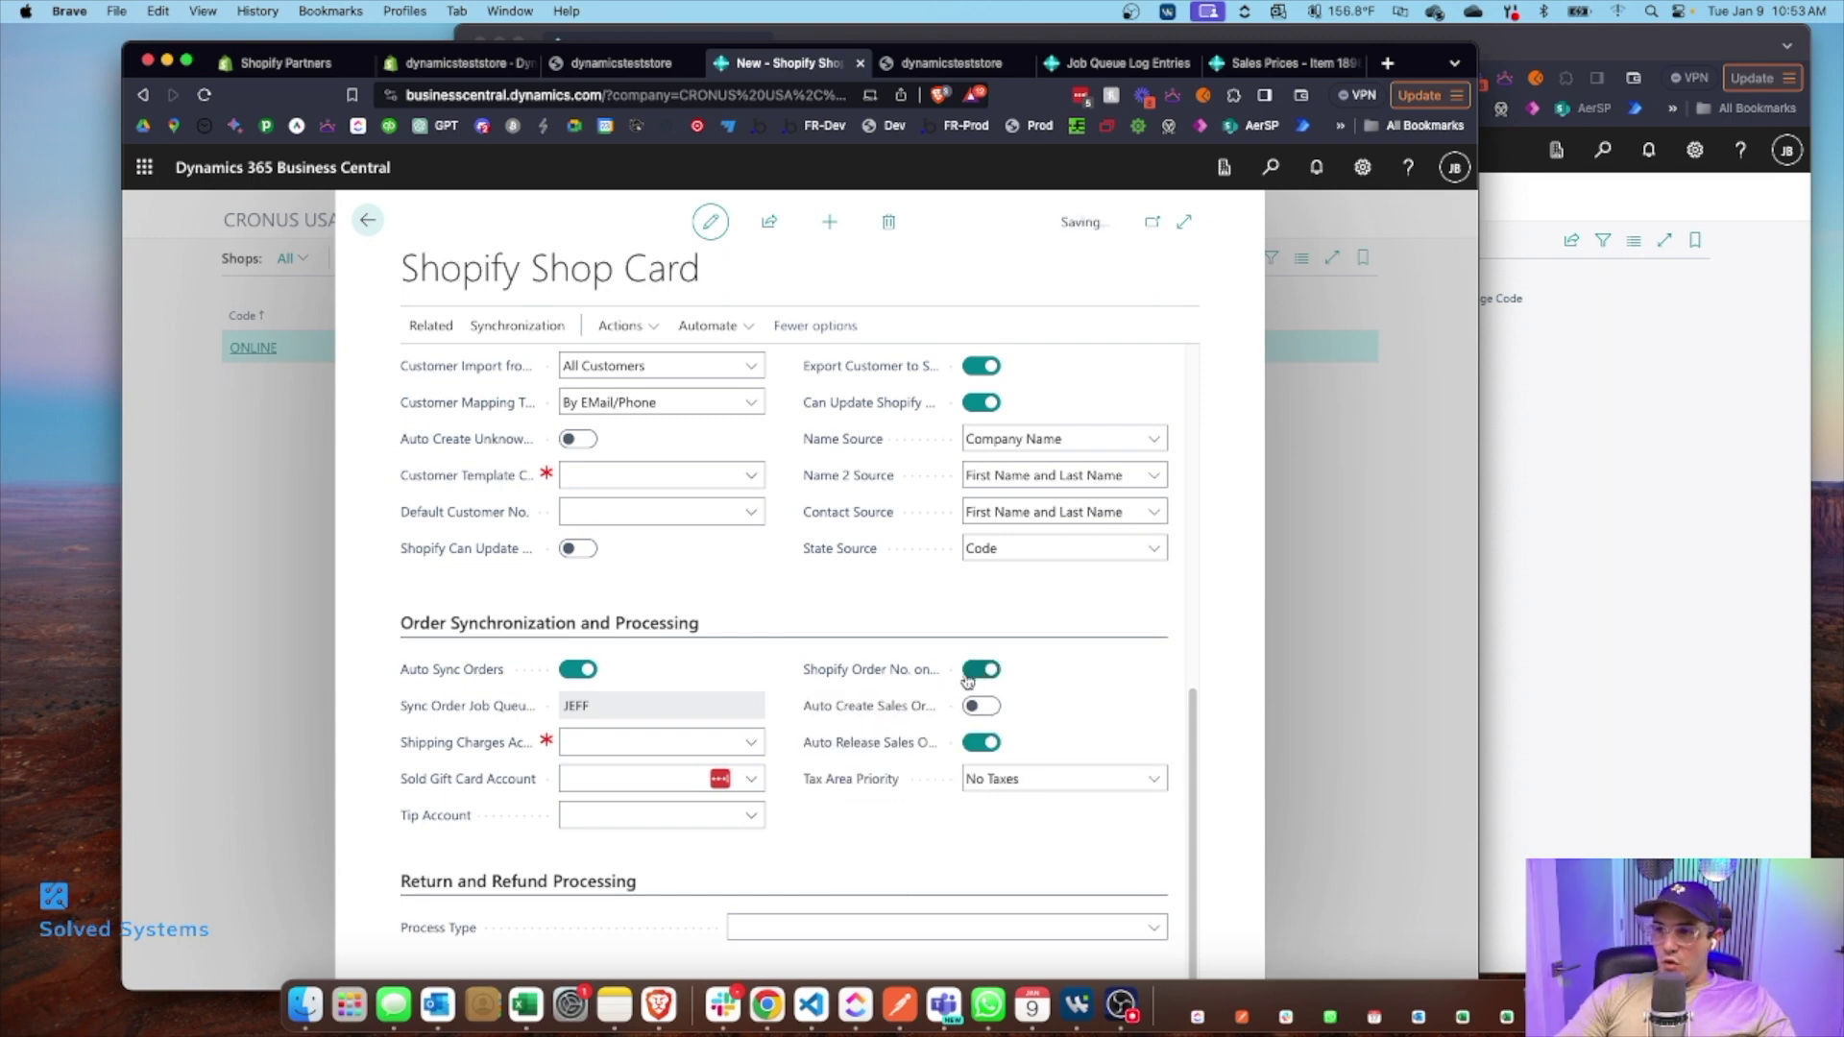
mouse_move(937, 677)
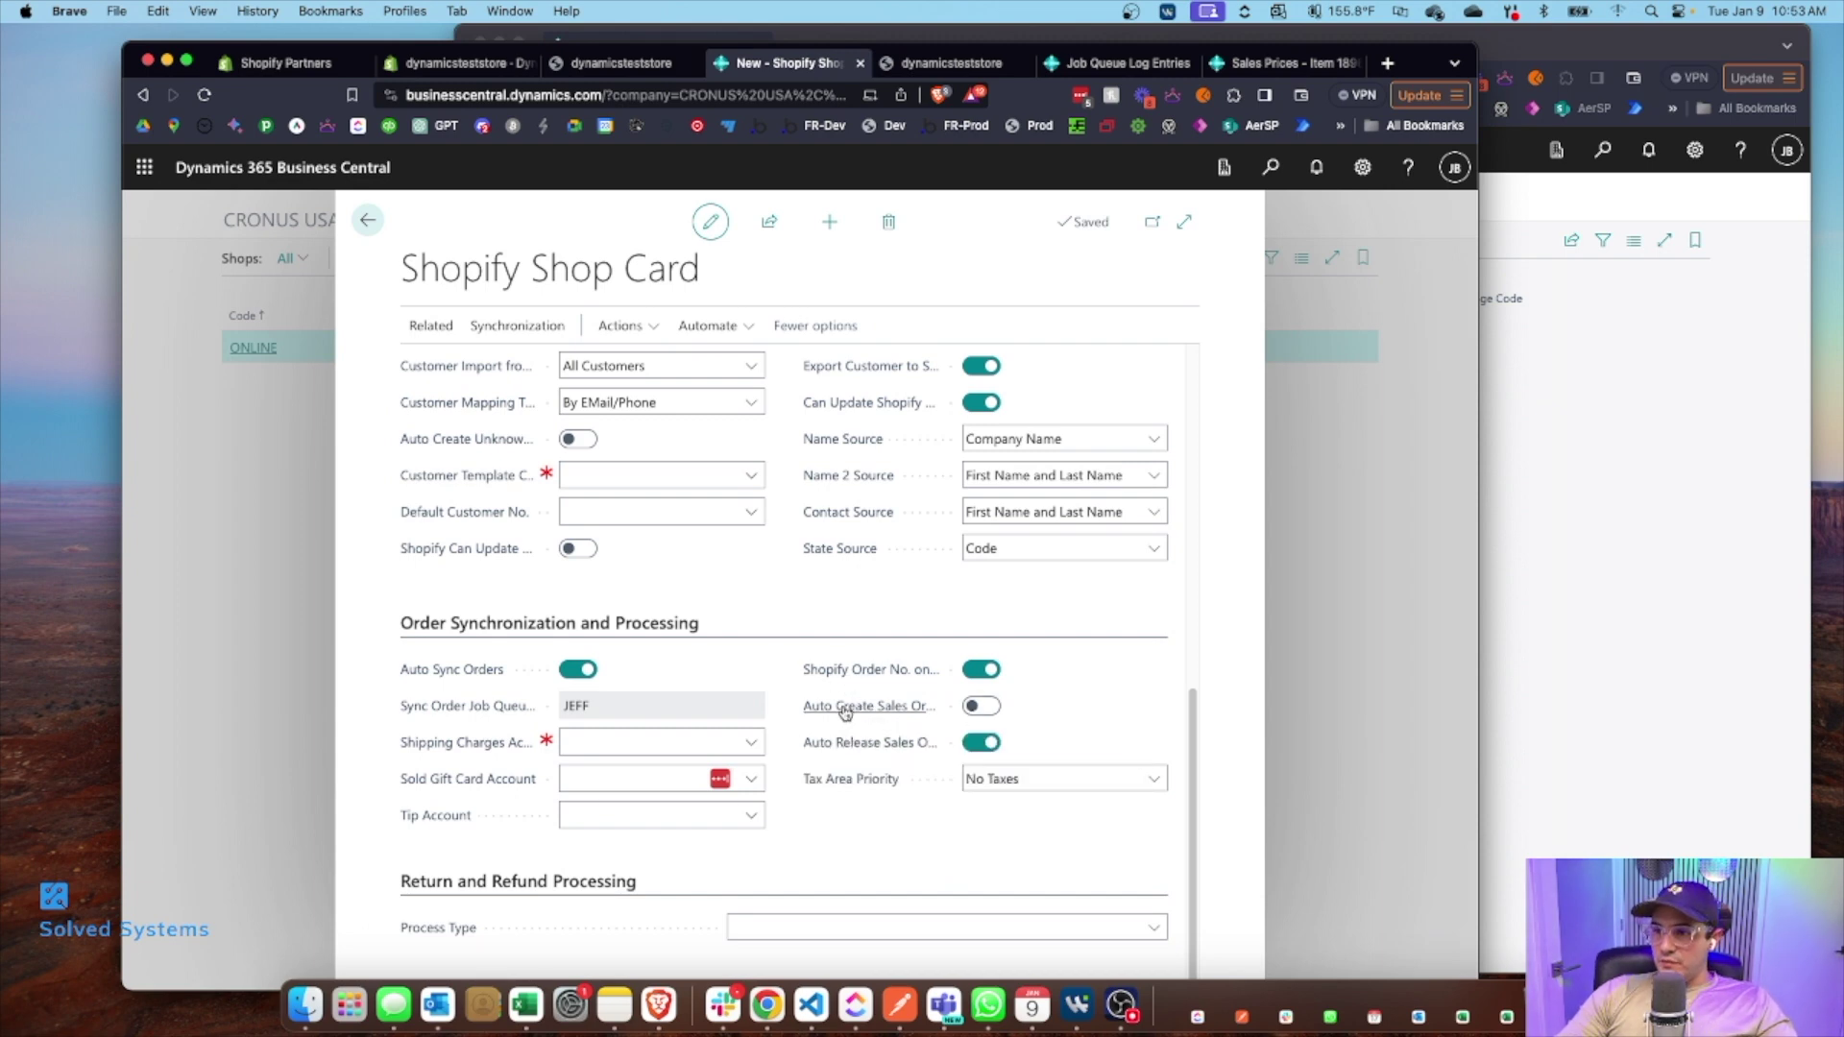
click(983, 708)
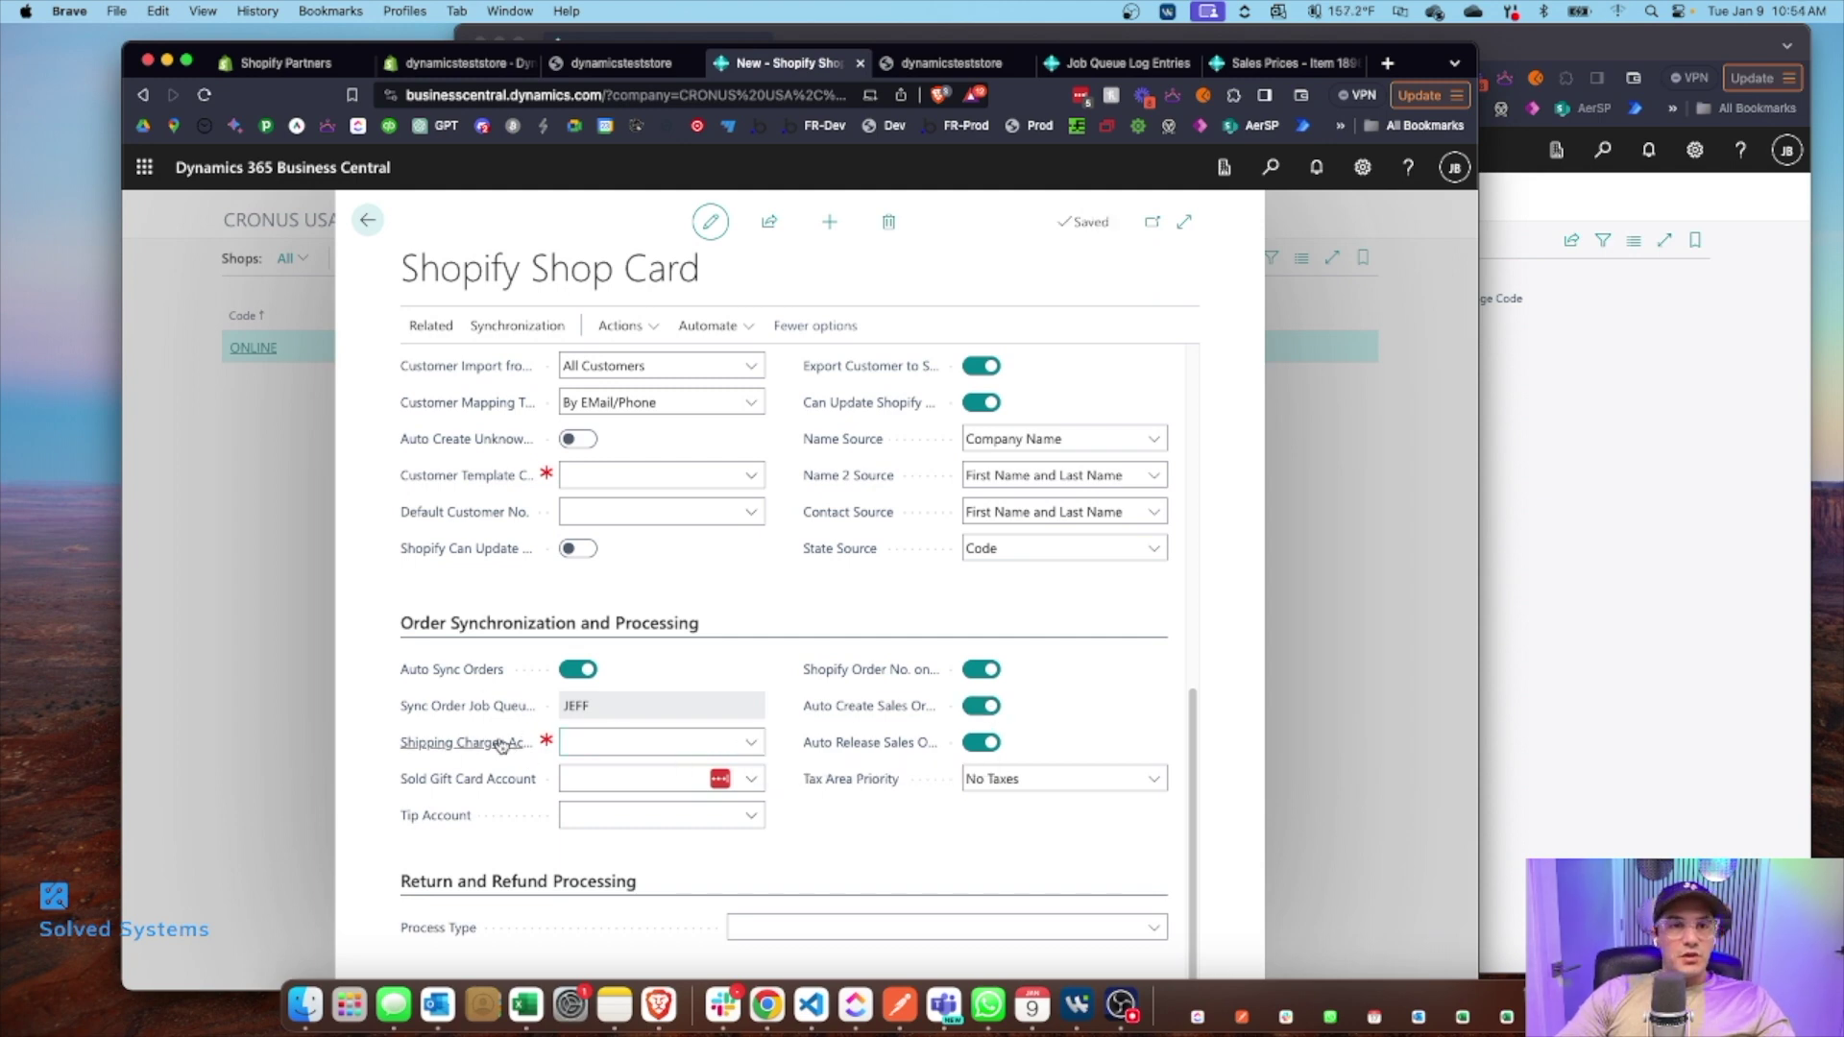
mouse_move(501, 745)
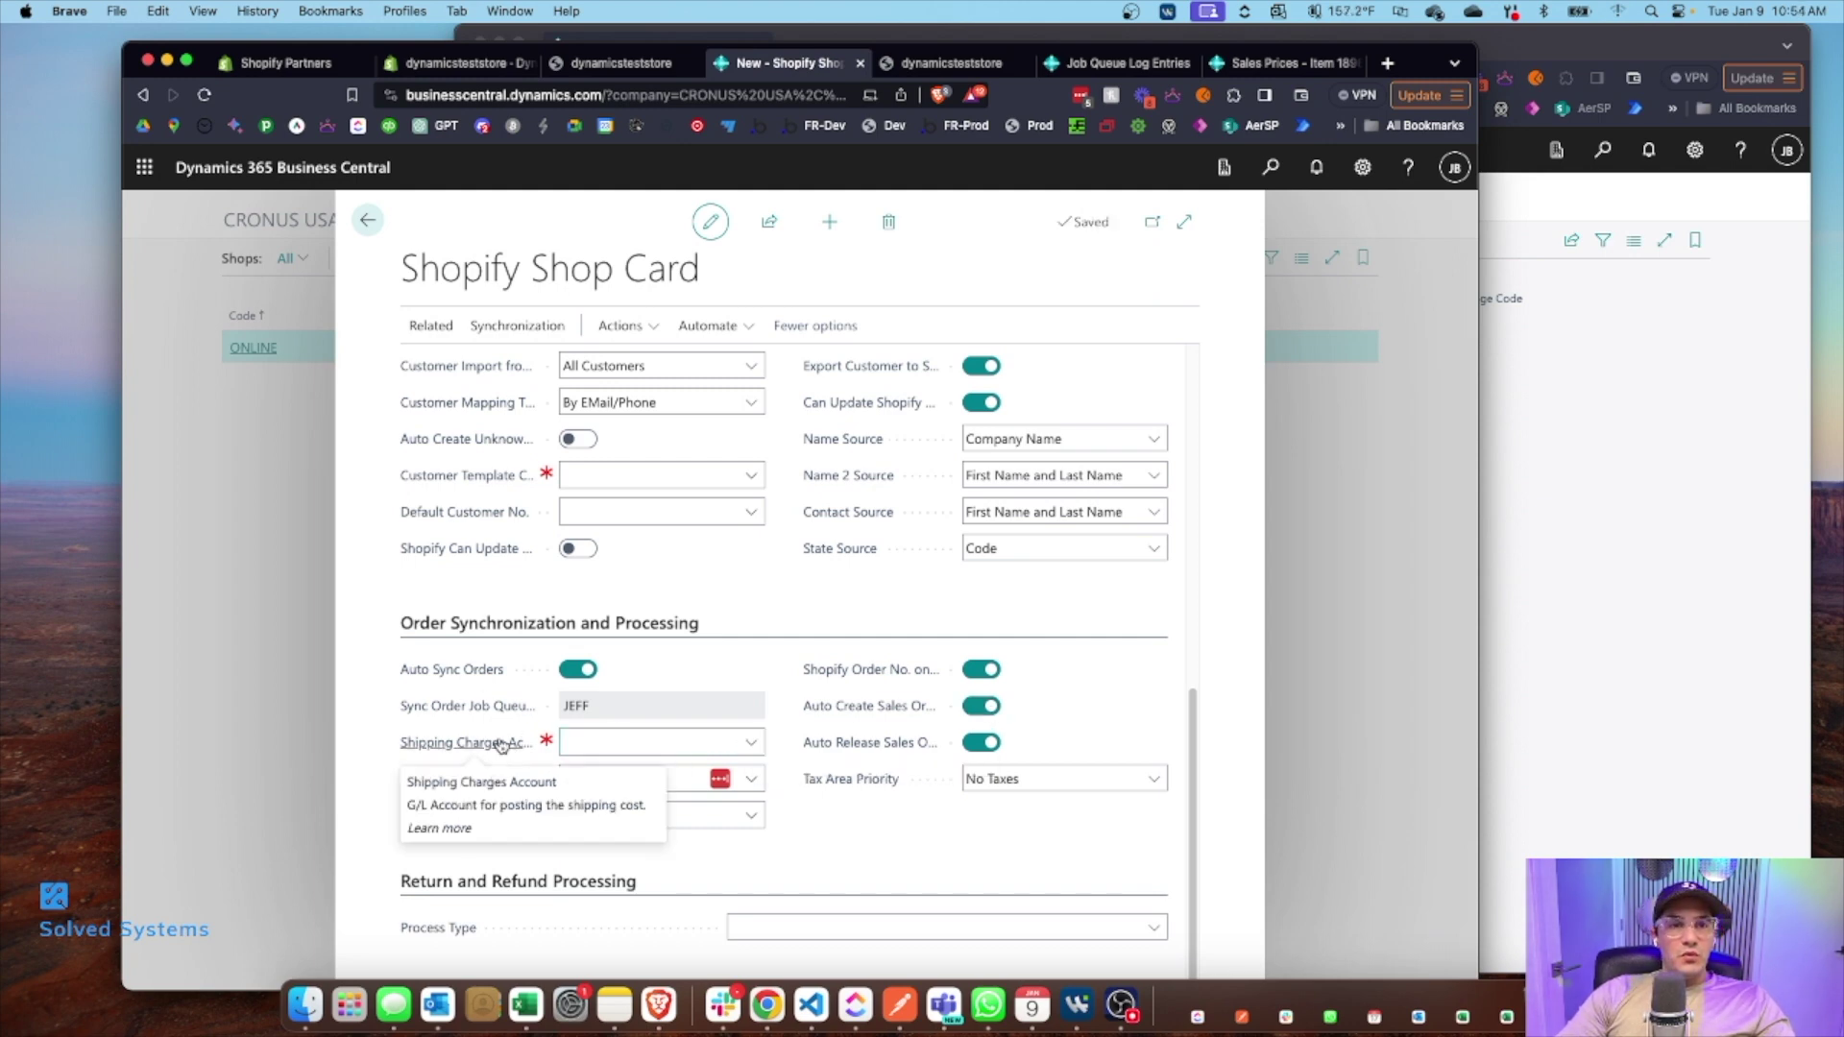
Step: Look over the shipping charges and gift card accounts unchanged, keeping tax area priority No Taxes
click(696, 743)
click(725, 711)
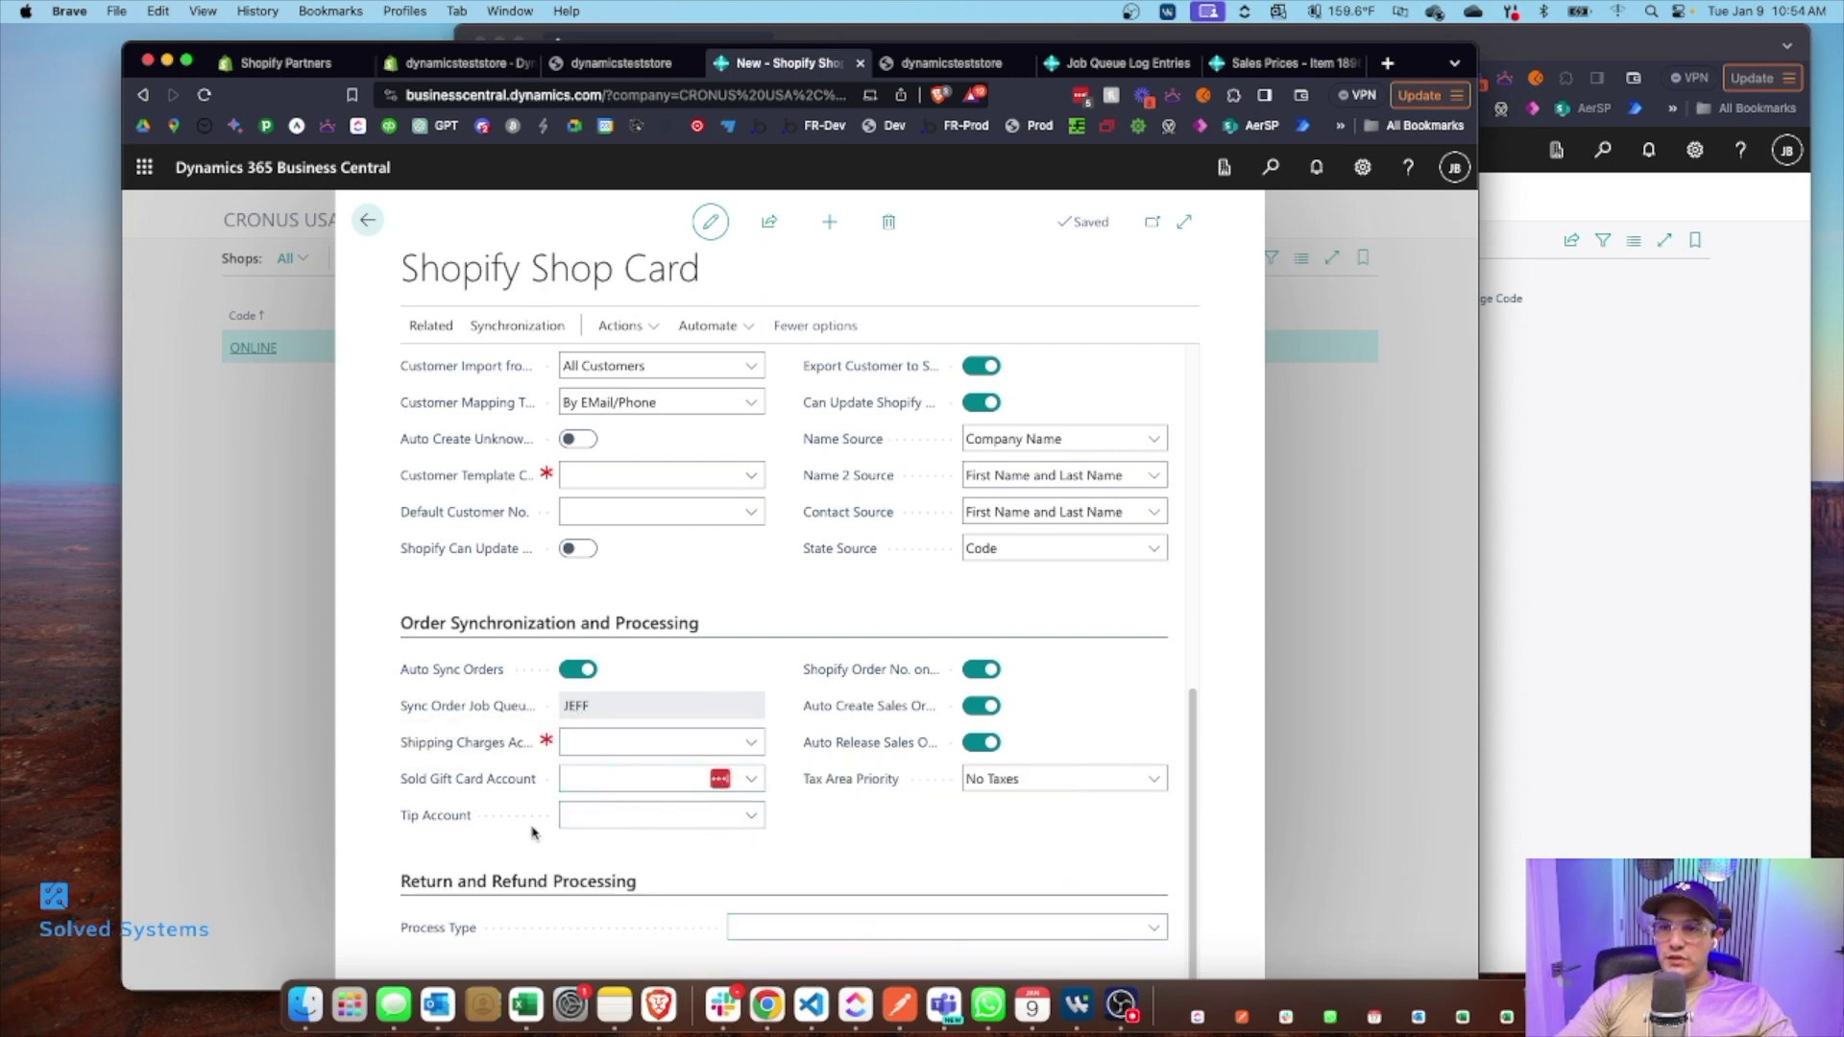
click(750, 780)
click(751, 783)
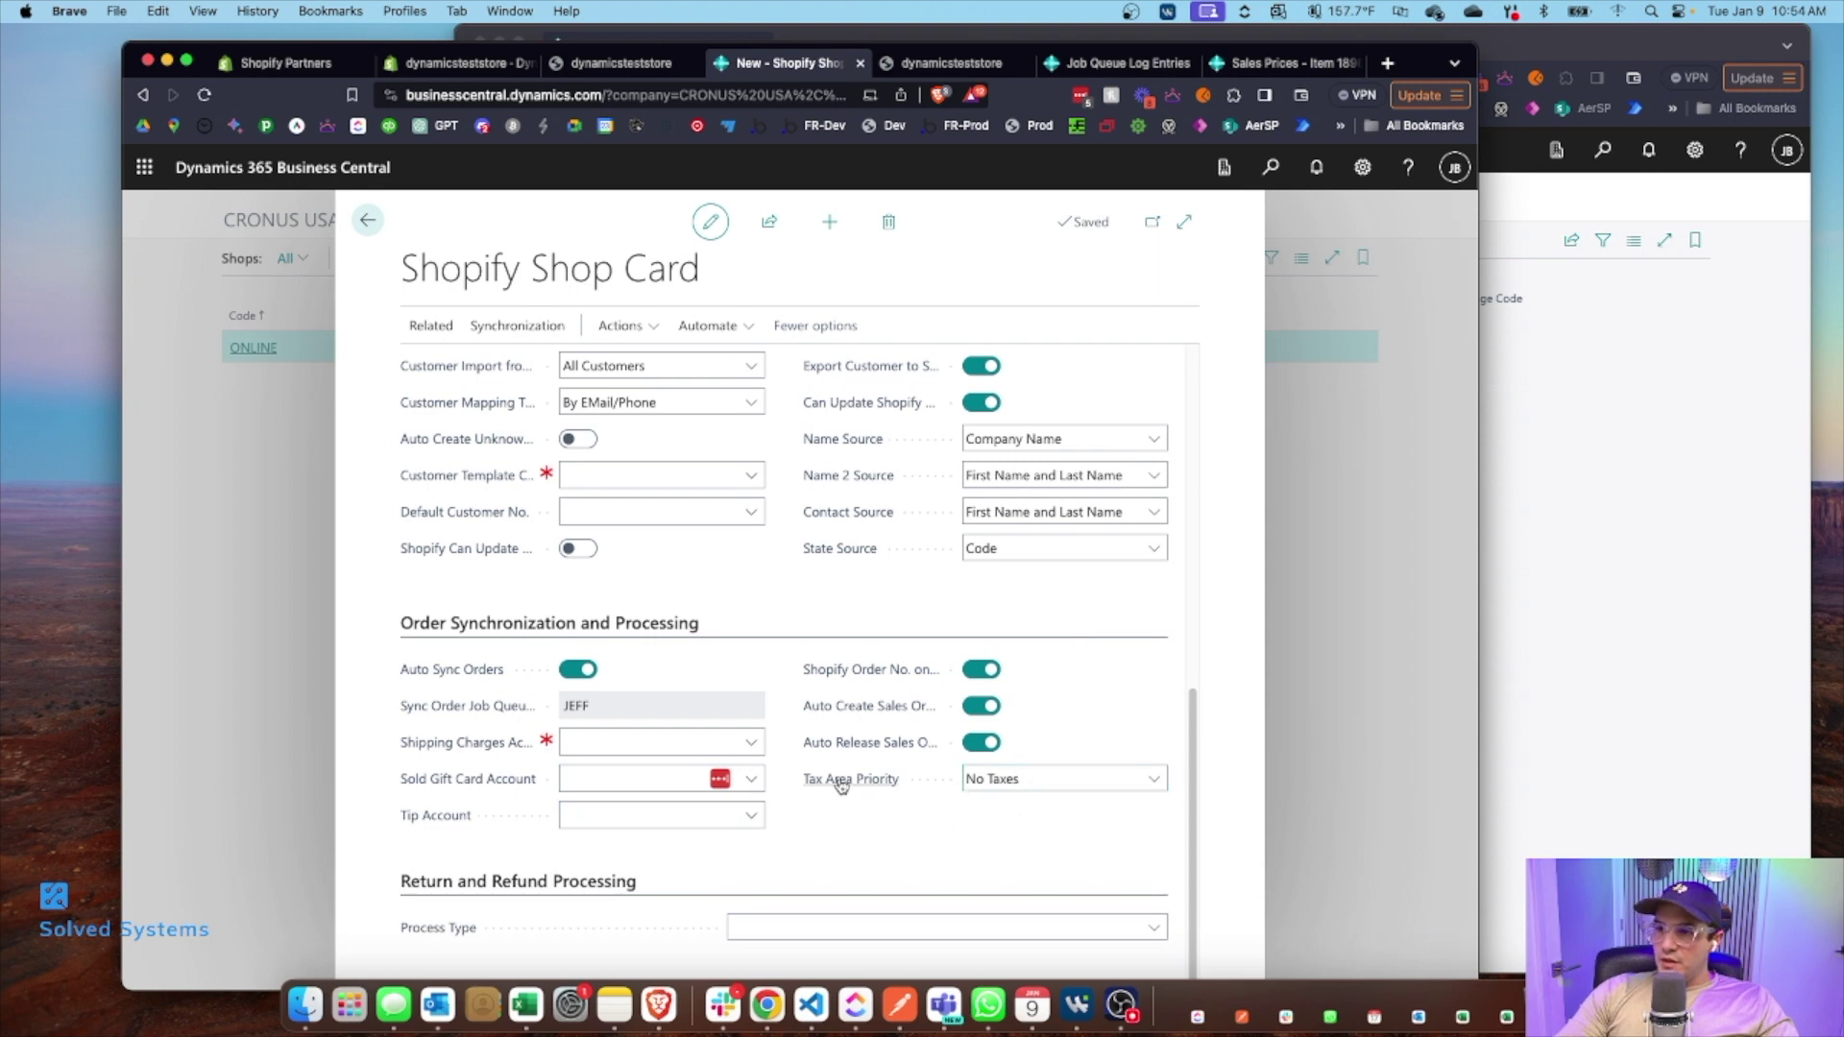
click(1000, 779)
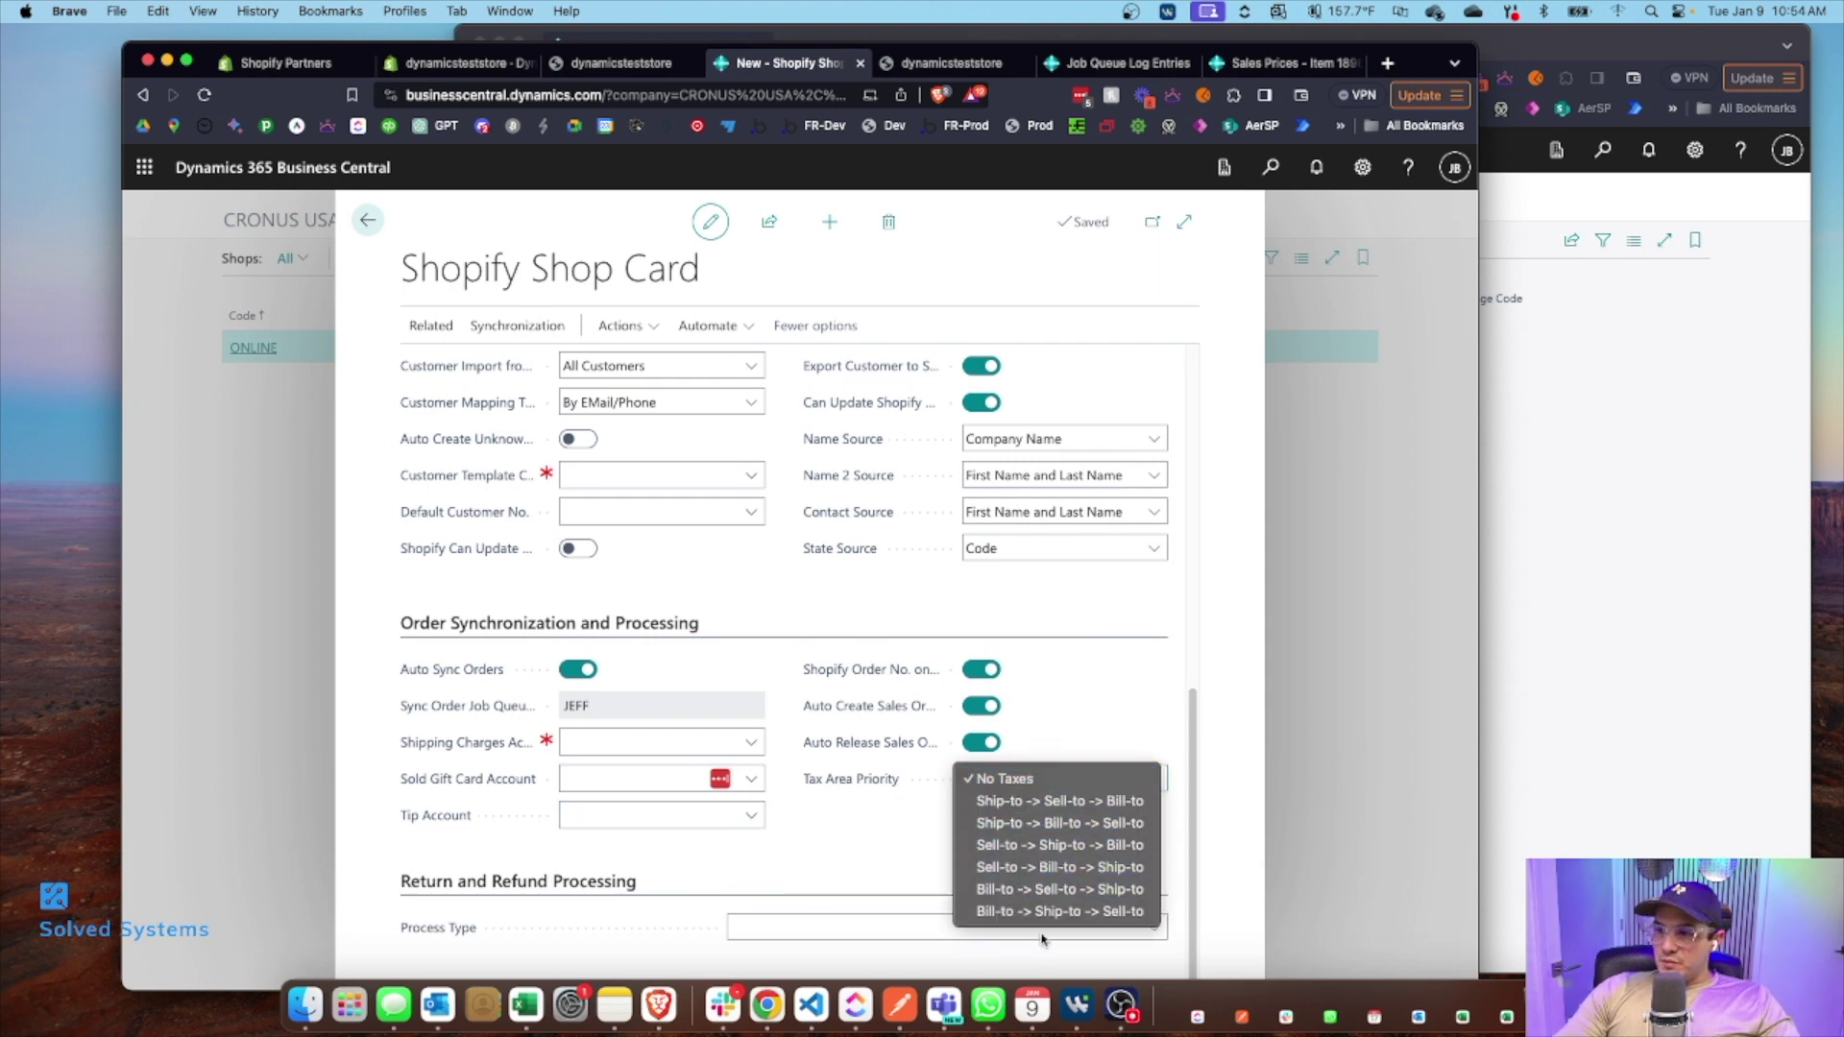
click(834, 846)
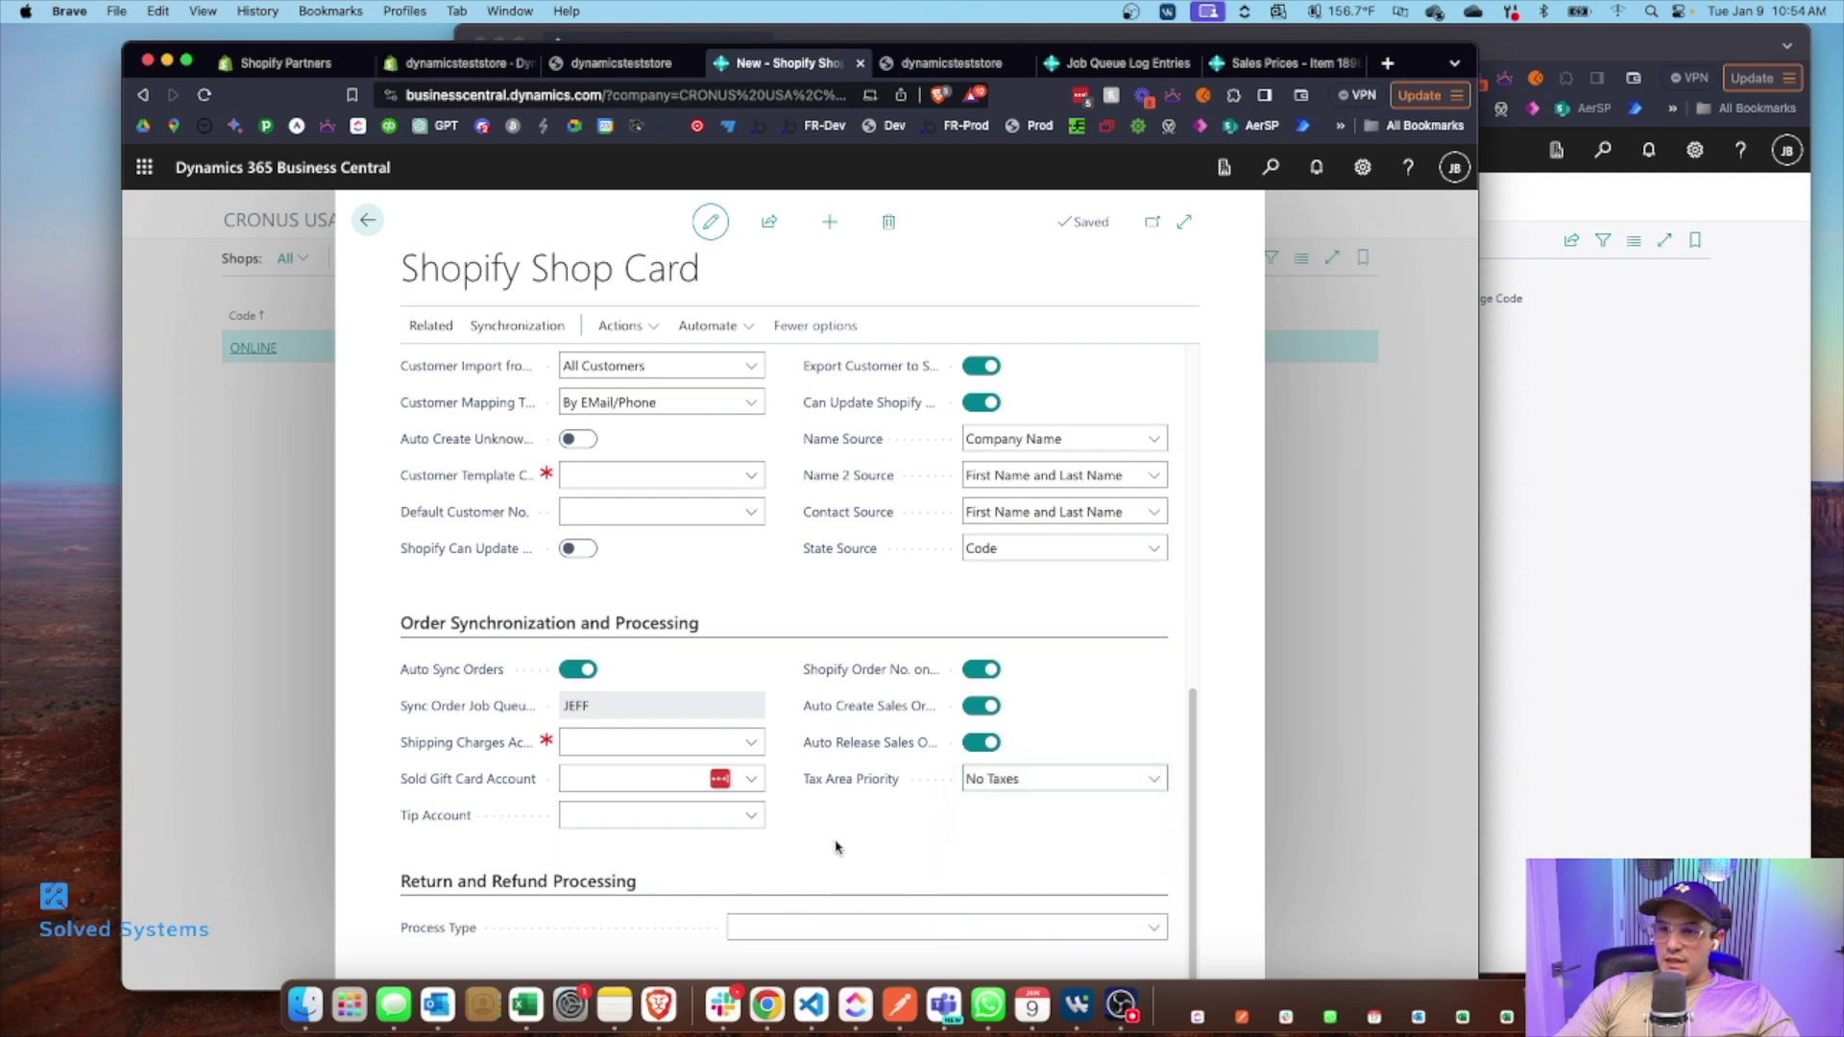
Step: Leave the tip account and return process type empty, close the shop card, and view Shopify admin's customers
click(730, 815)
scroll(649, 754, down, 5)
scroll(750, 747, down, 3)
click(806, 854)
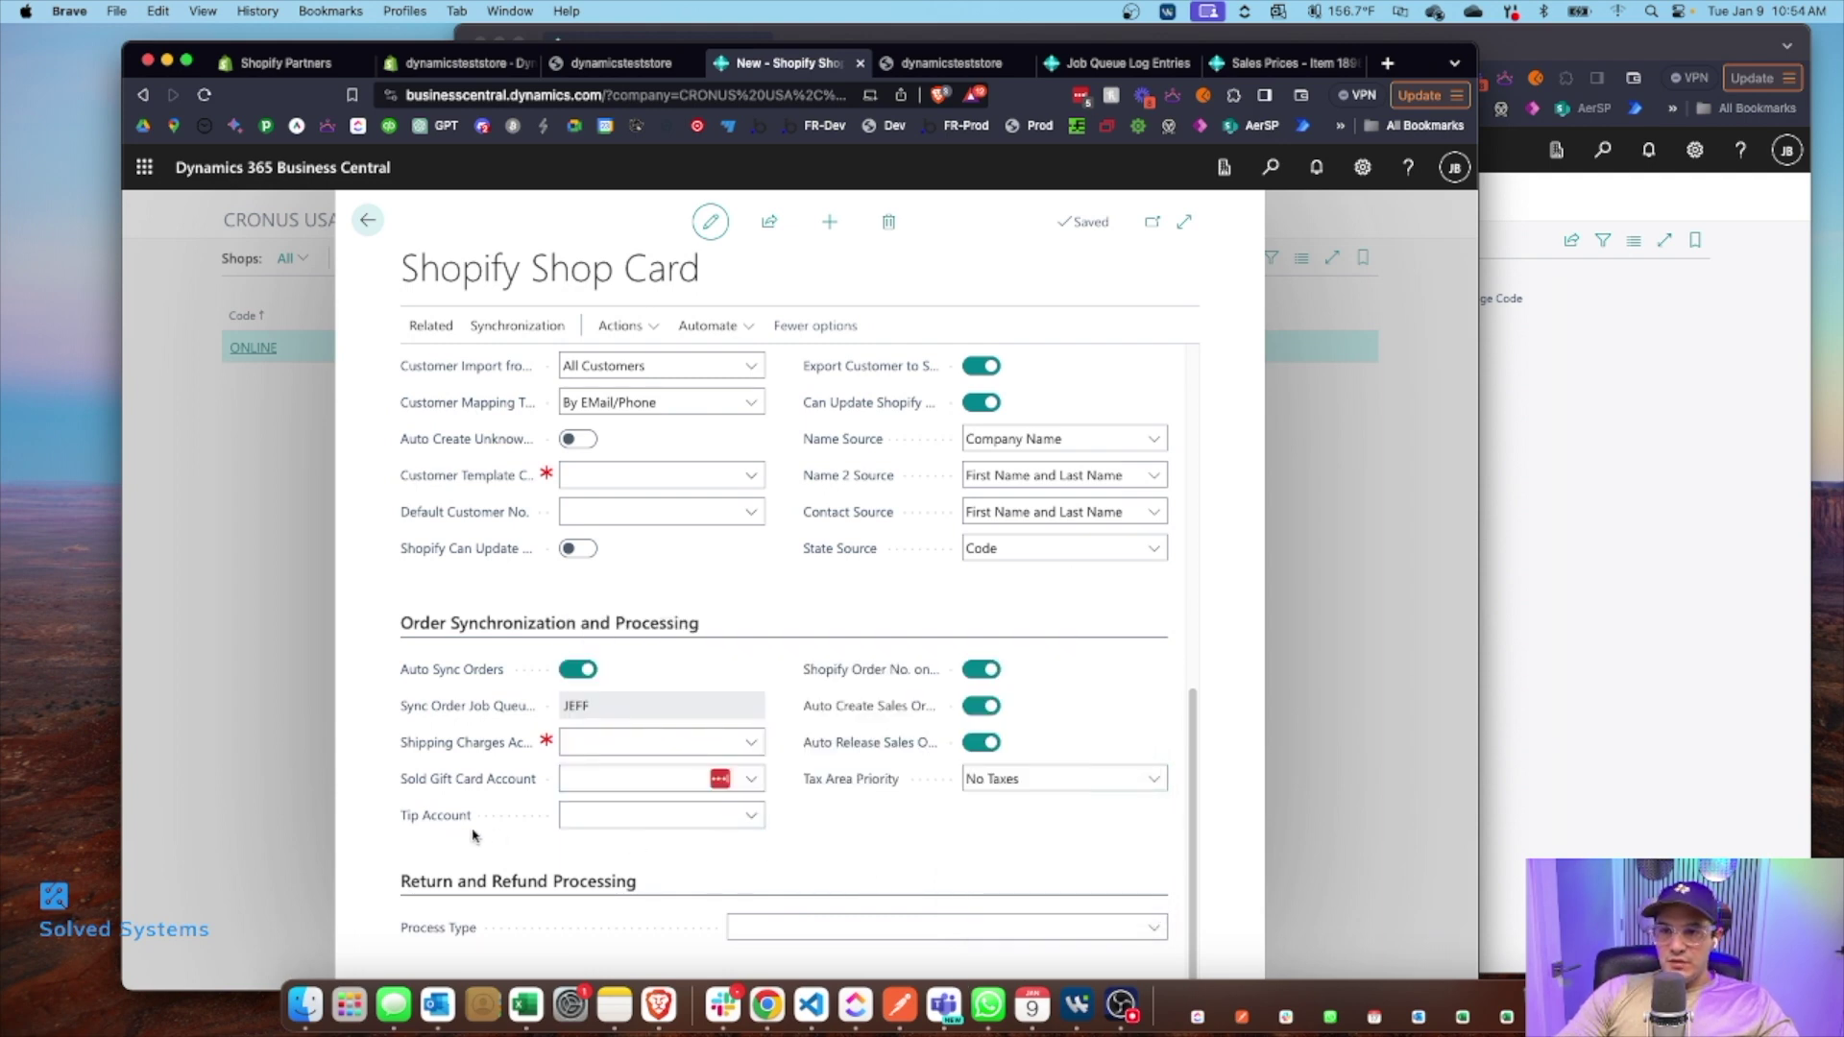
click(815, 927)
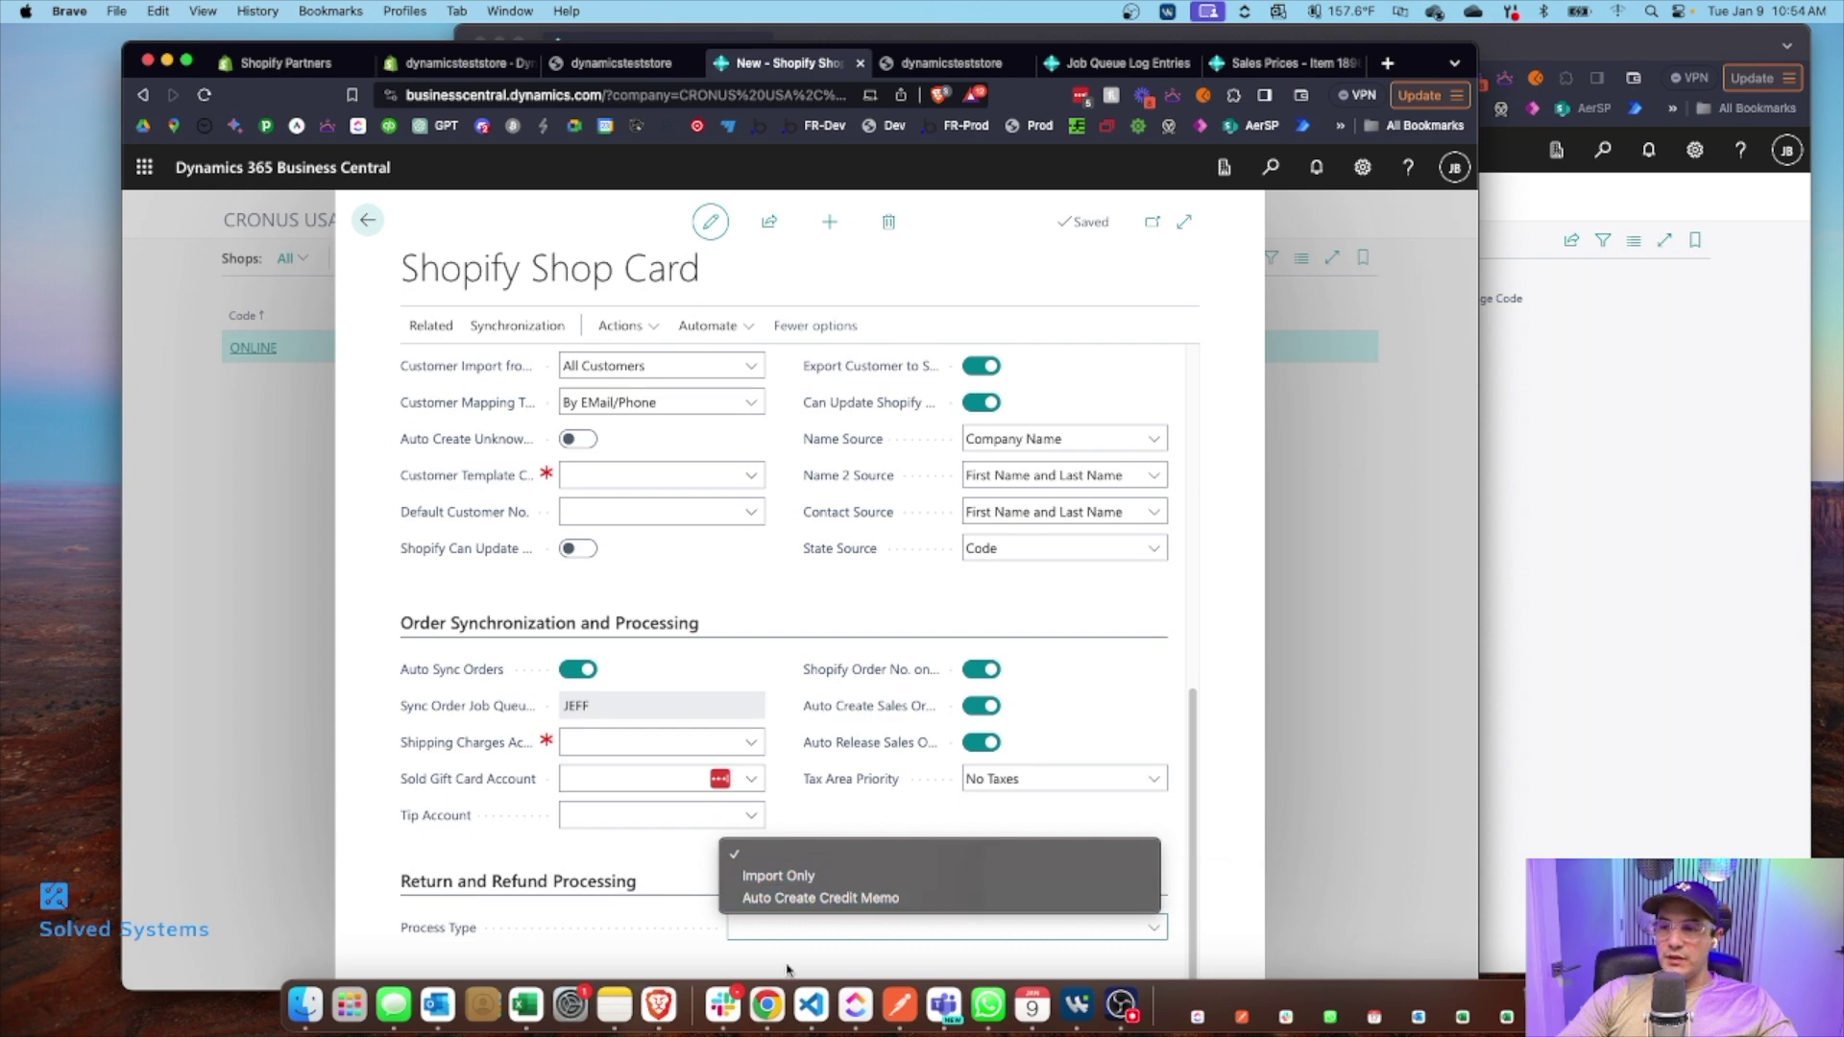
click(661, 918)
scroll(863, 887, up, 15)
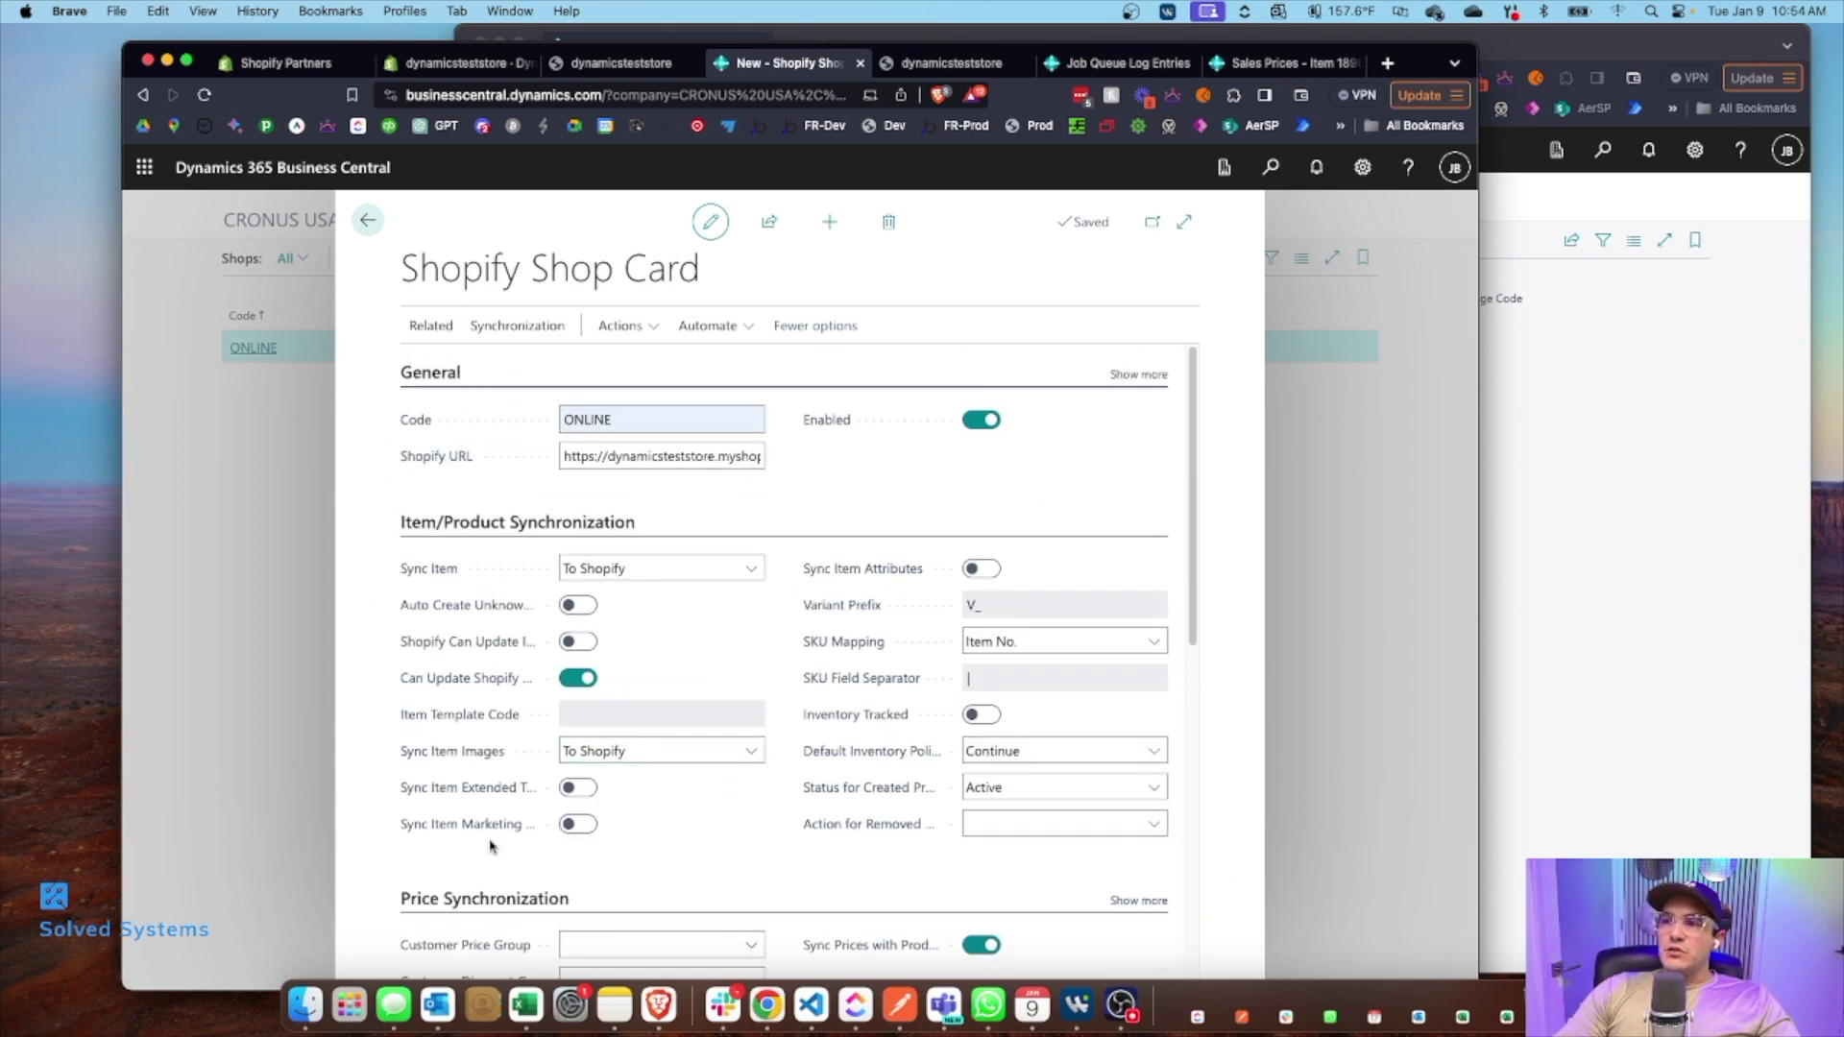
scroll(384, 451, down, 15)
scroll(1004, 768, up, 15)
scroll(1018, 836, down, 15)
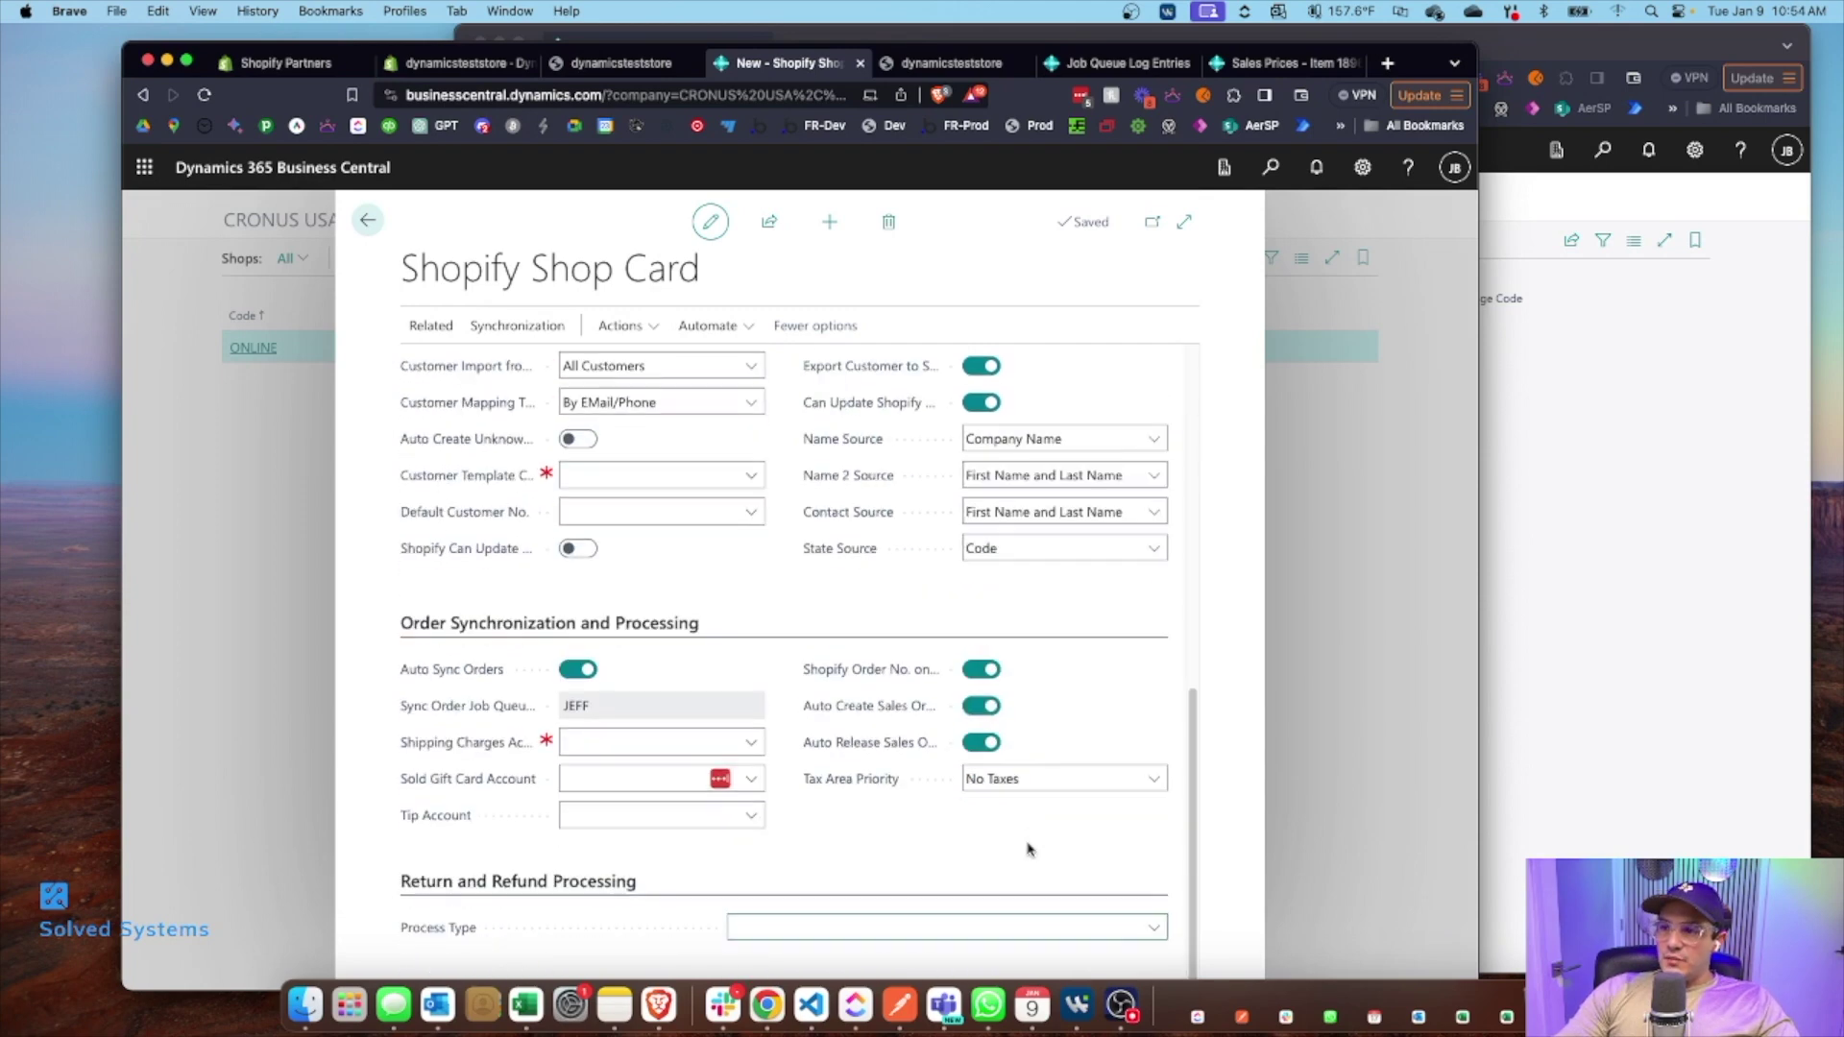
click(368, 221)
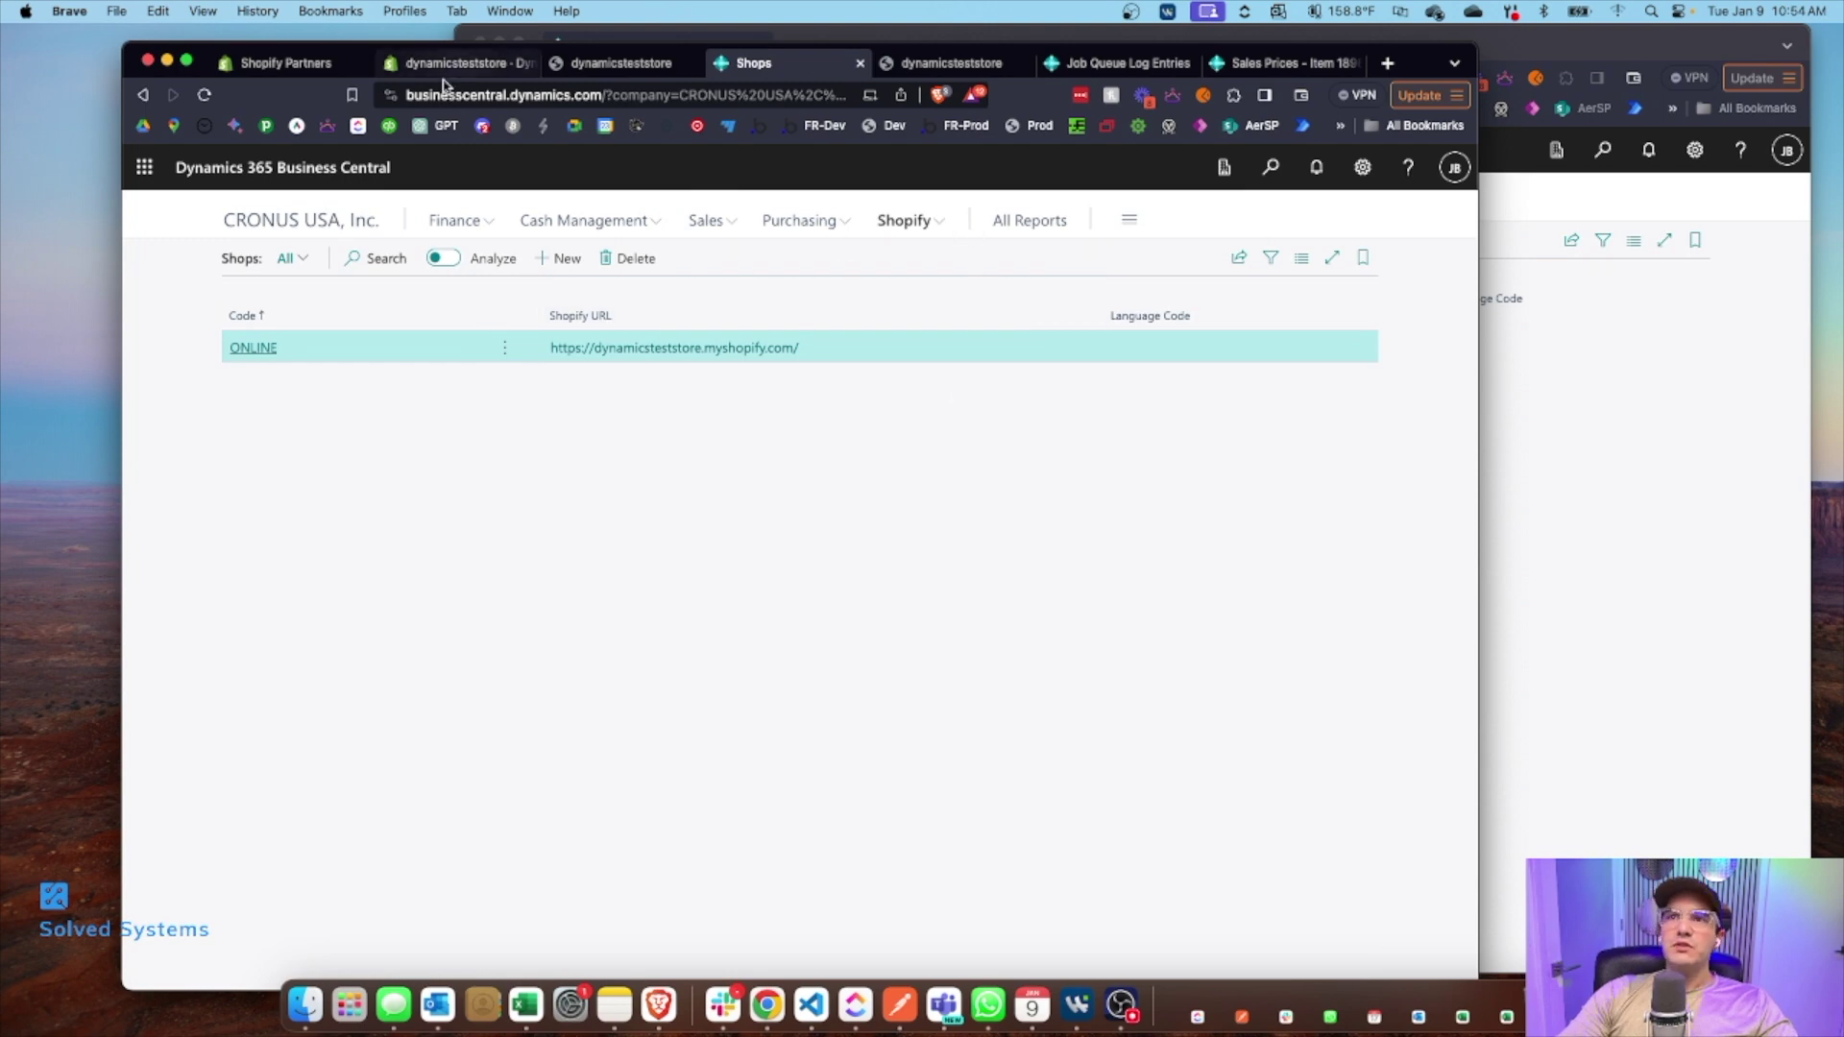
click(384, 70)
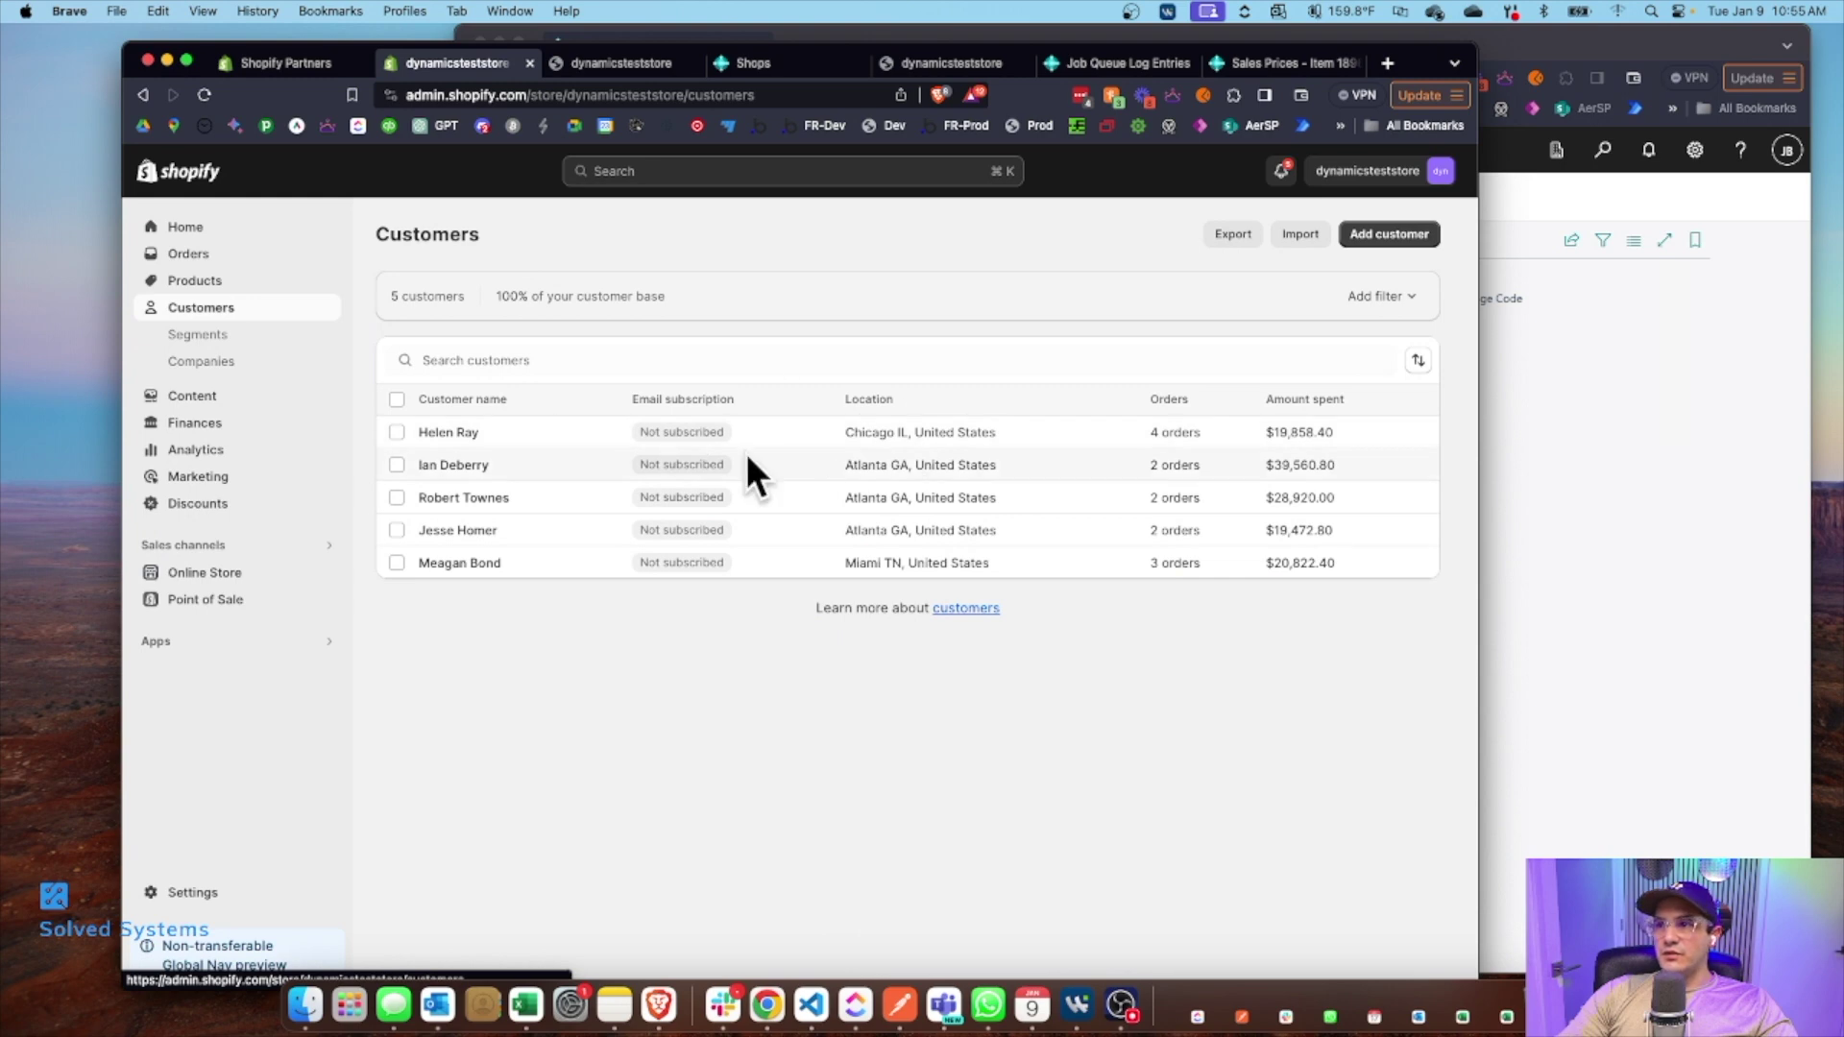
Step: Open the Shopify Customers list in Business Central
click(774, 65)
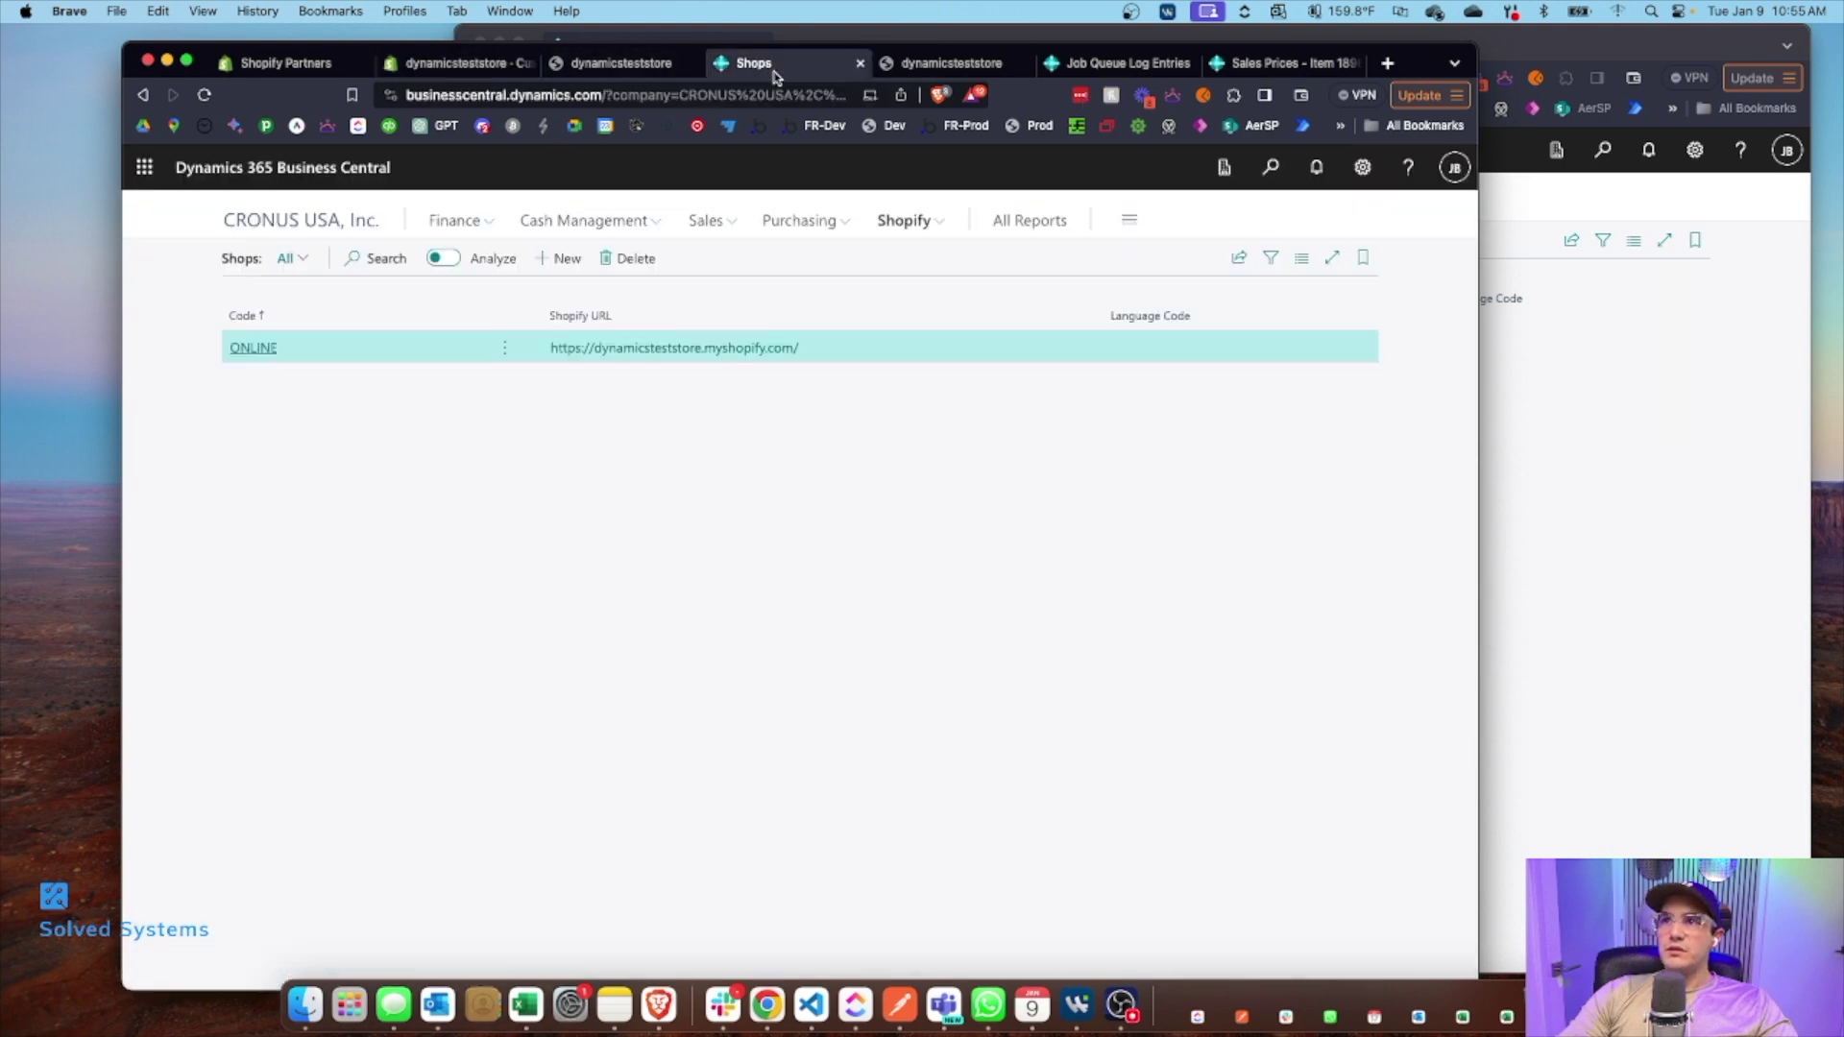
click(905, 224)
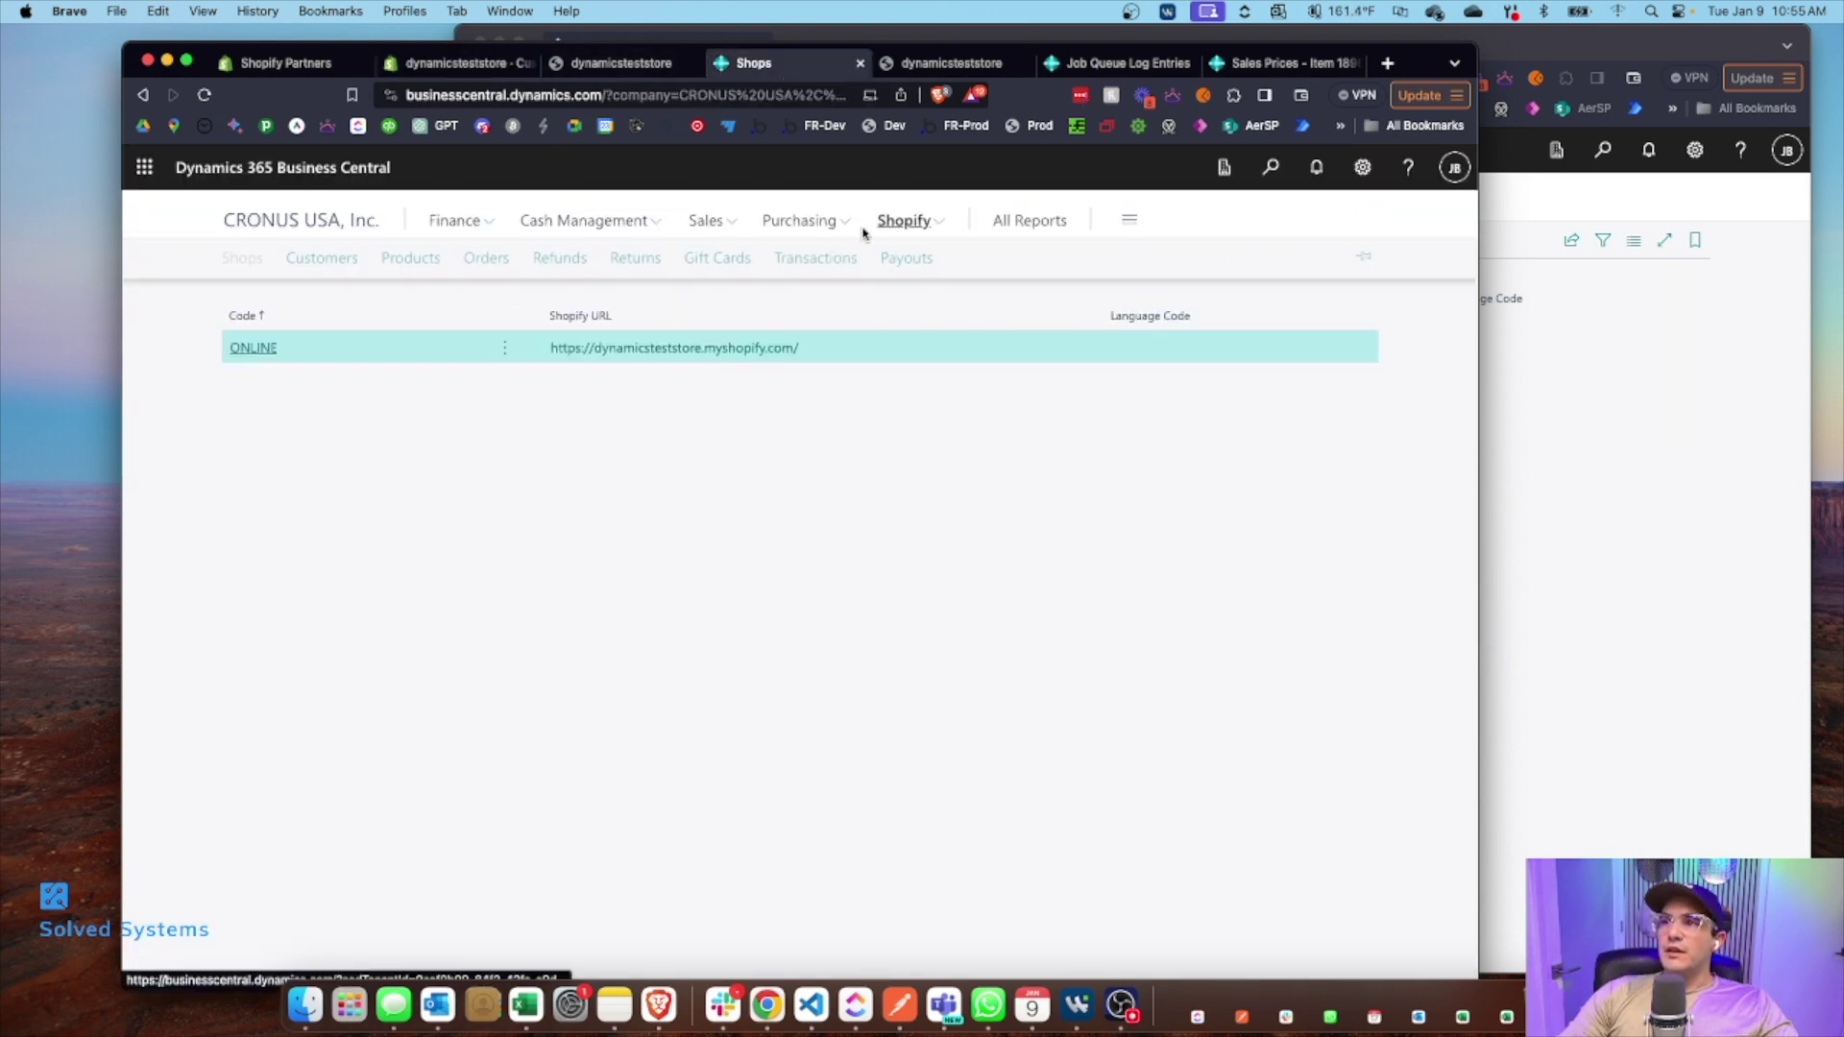
click(323, 260)
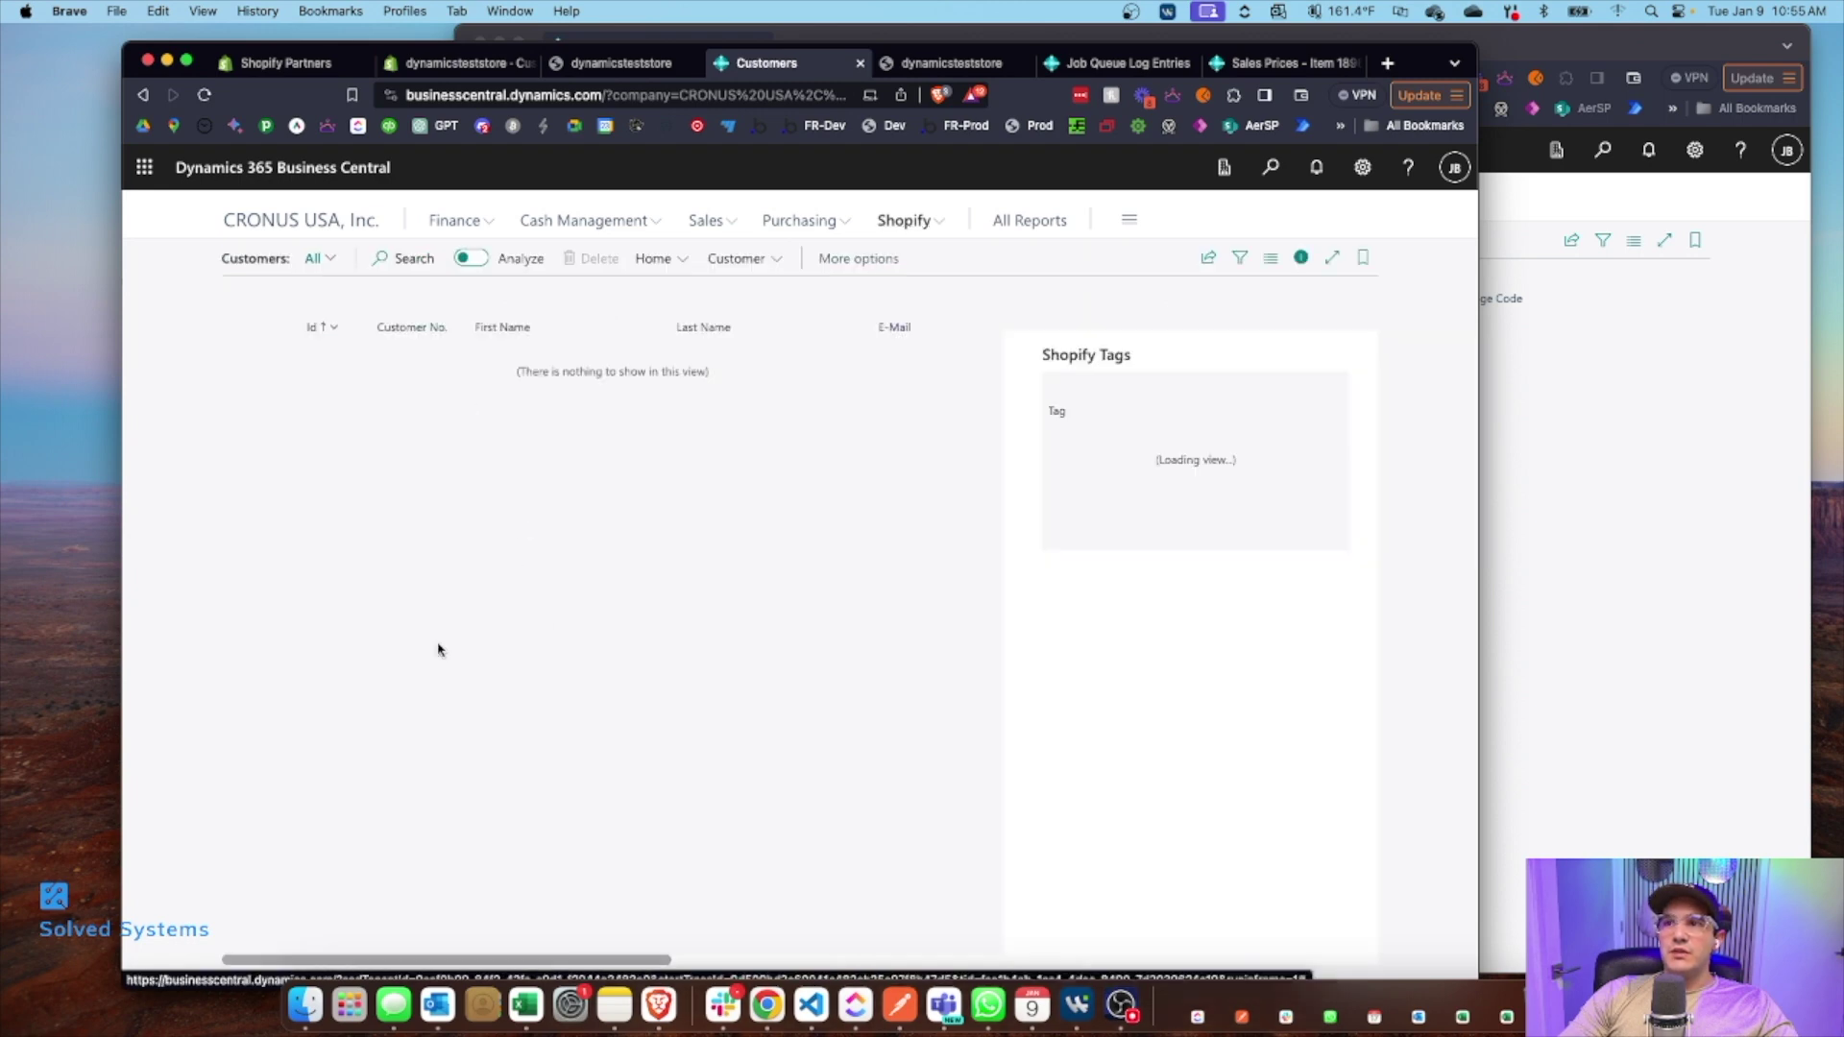
click(656, 258)
click(734, 295)
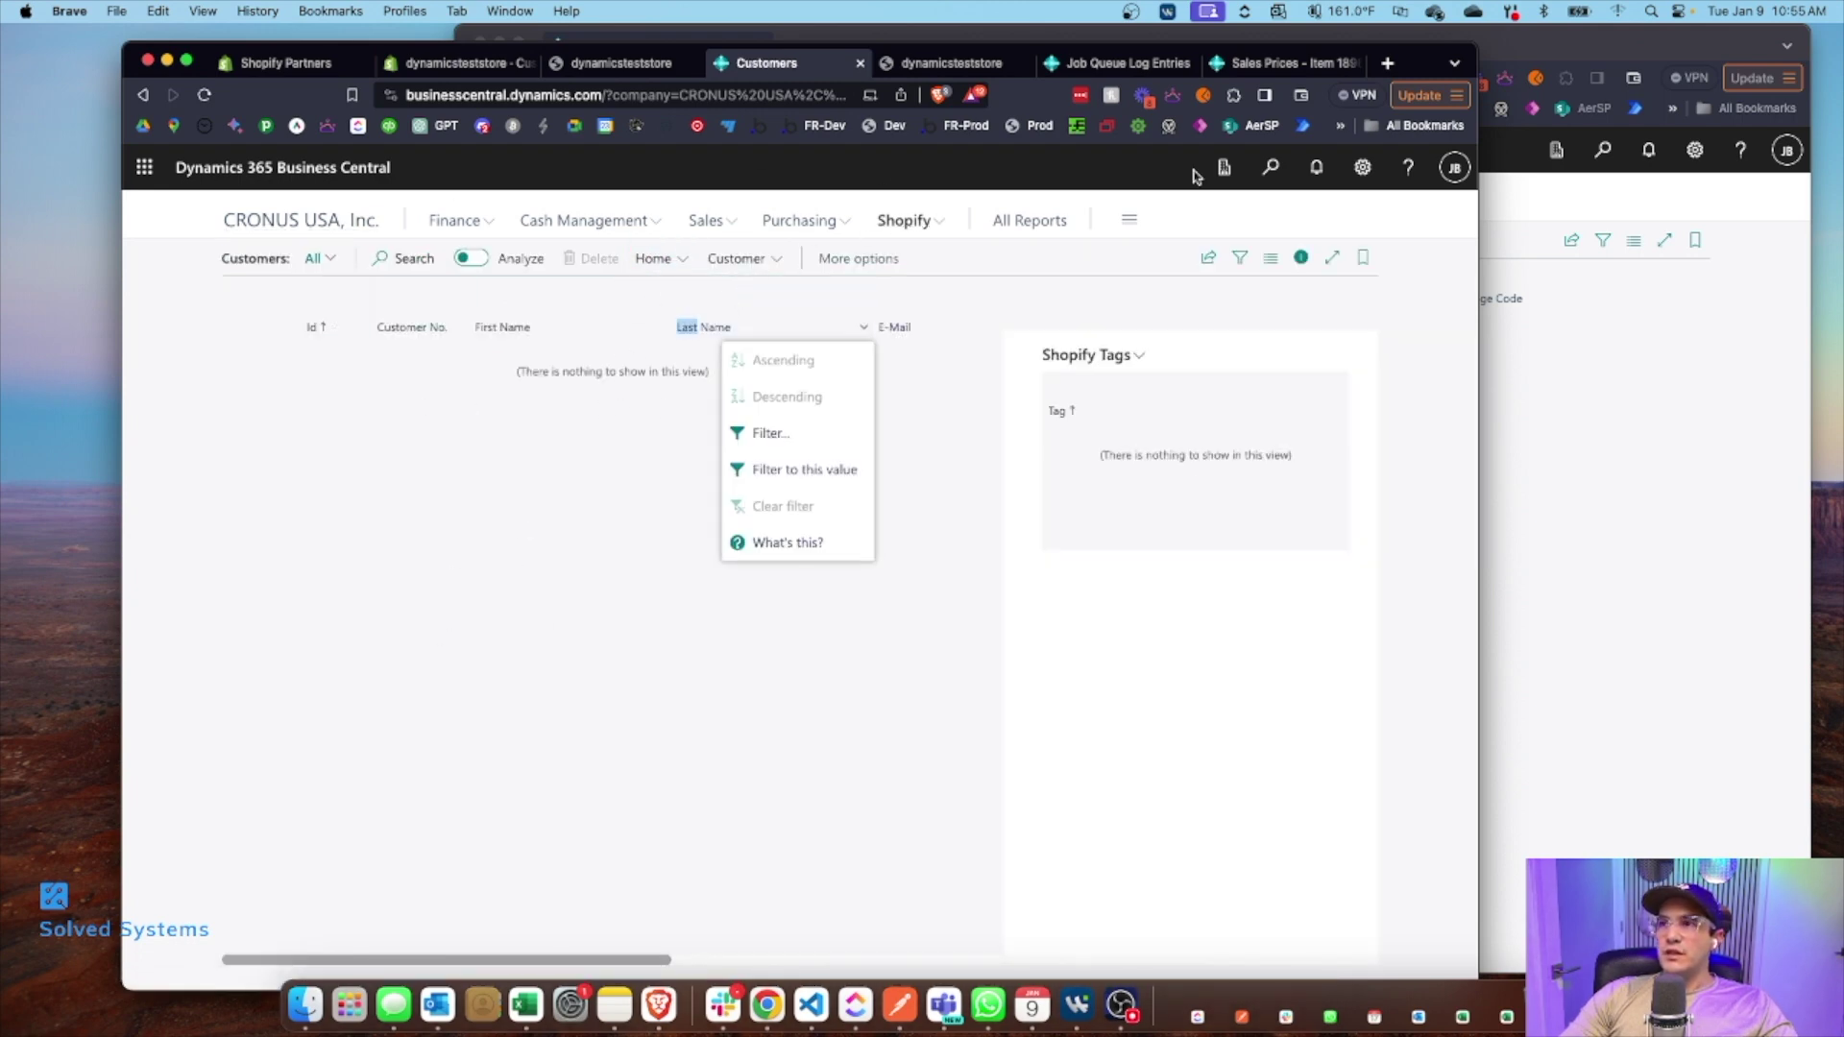
click(690, 272)
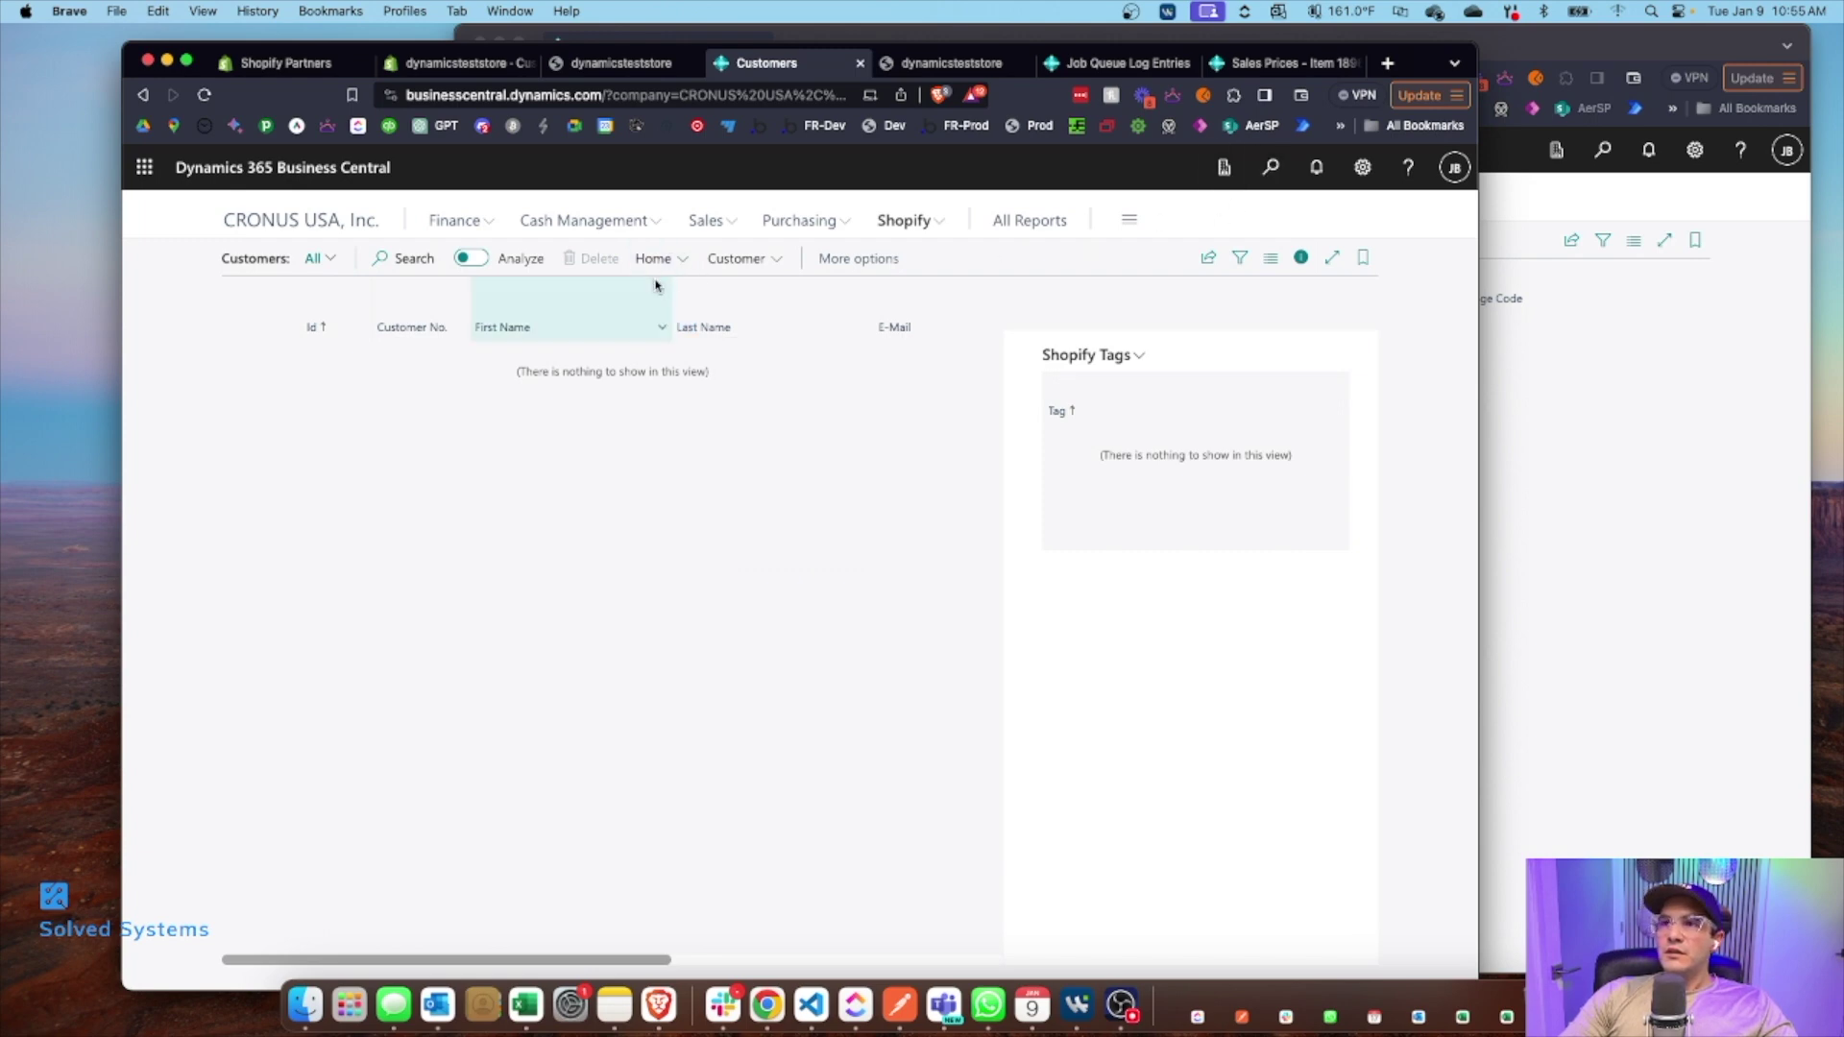
Step: Review the Shopify Sync Customers runs in Job Queue Log Entries, found by searching 'job q'
click(1270, 168)
text(jbo)
key(BackSpace)
key(BackSpace)
key(BackSpace)
key(BackSpace)
key(BackSpace)
text(job q)
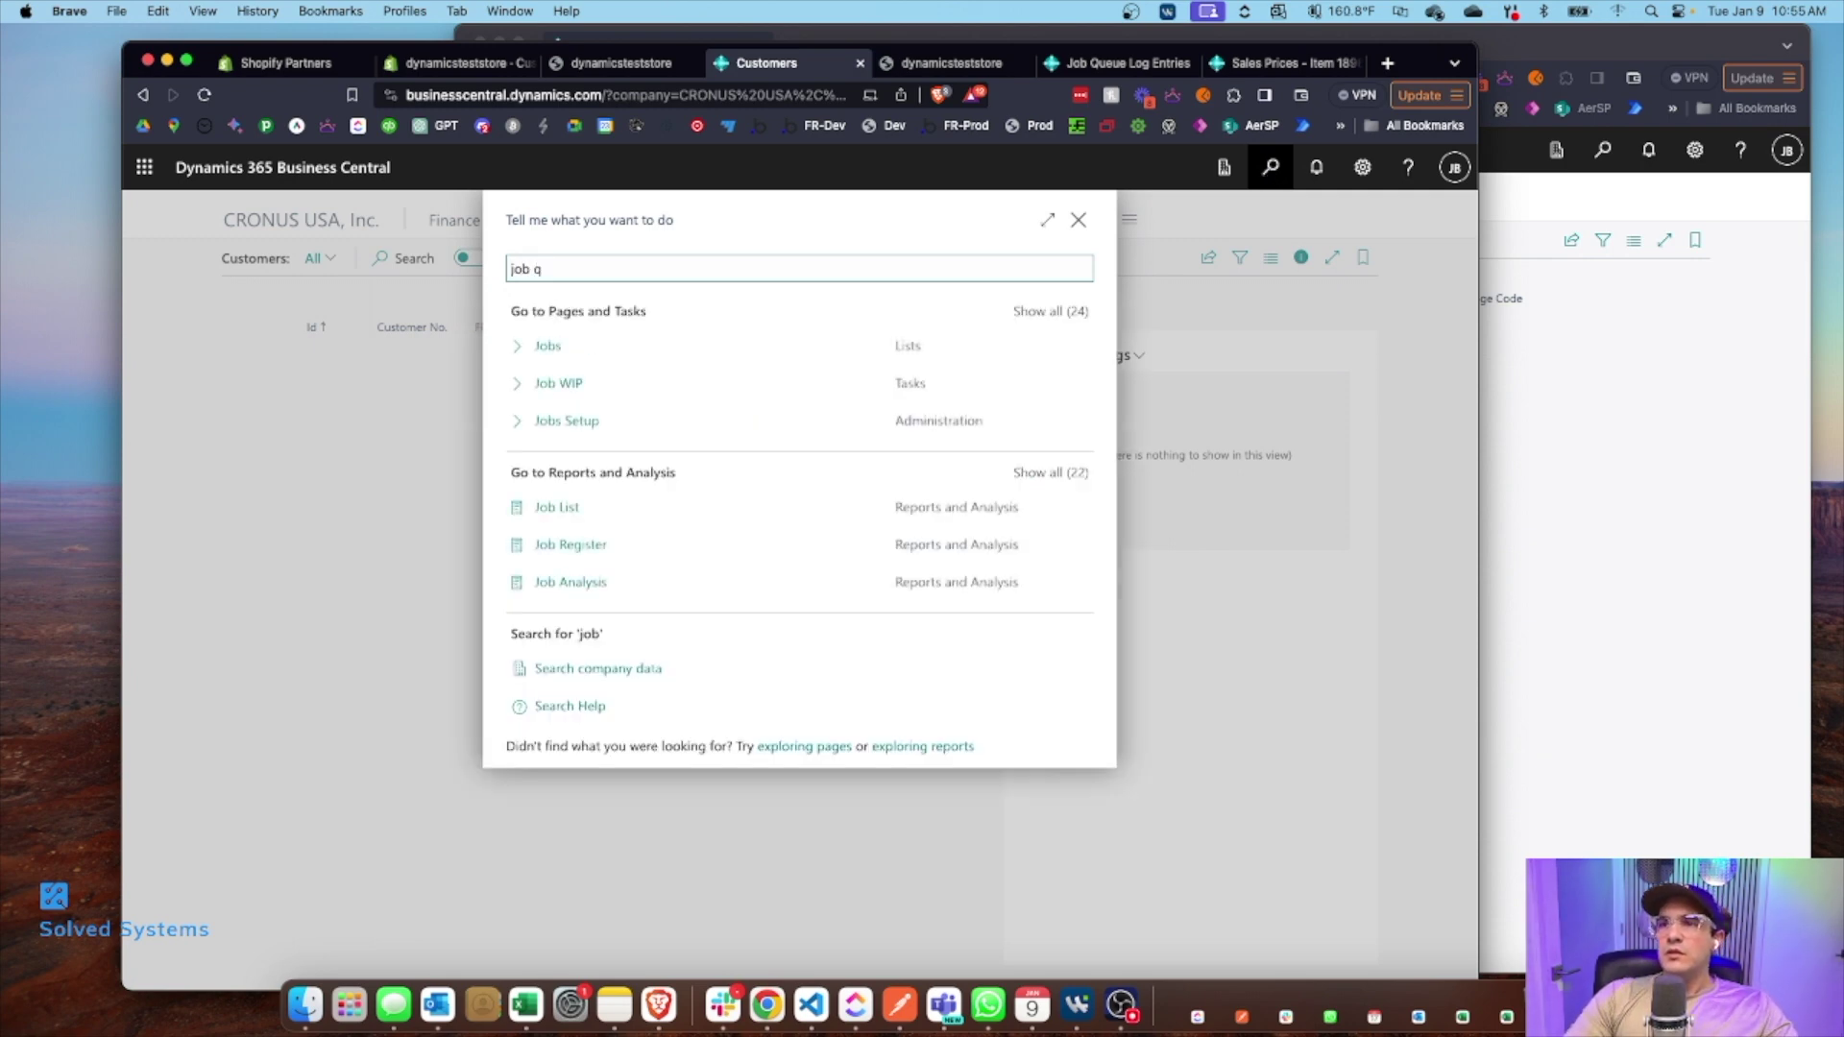
click(670, 424)
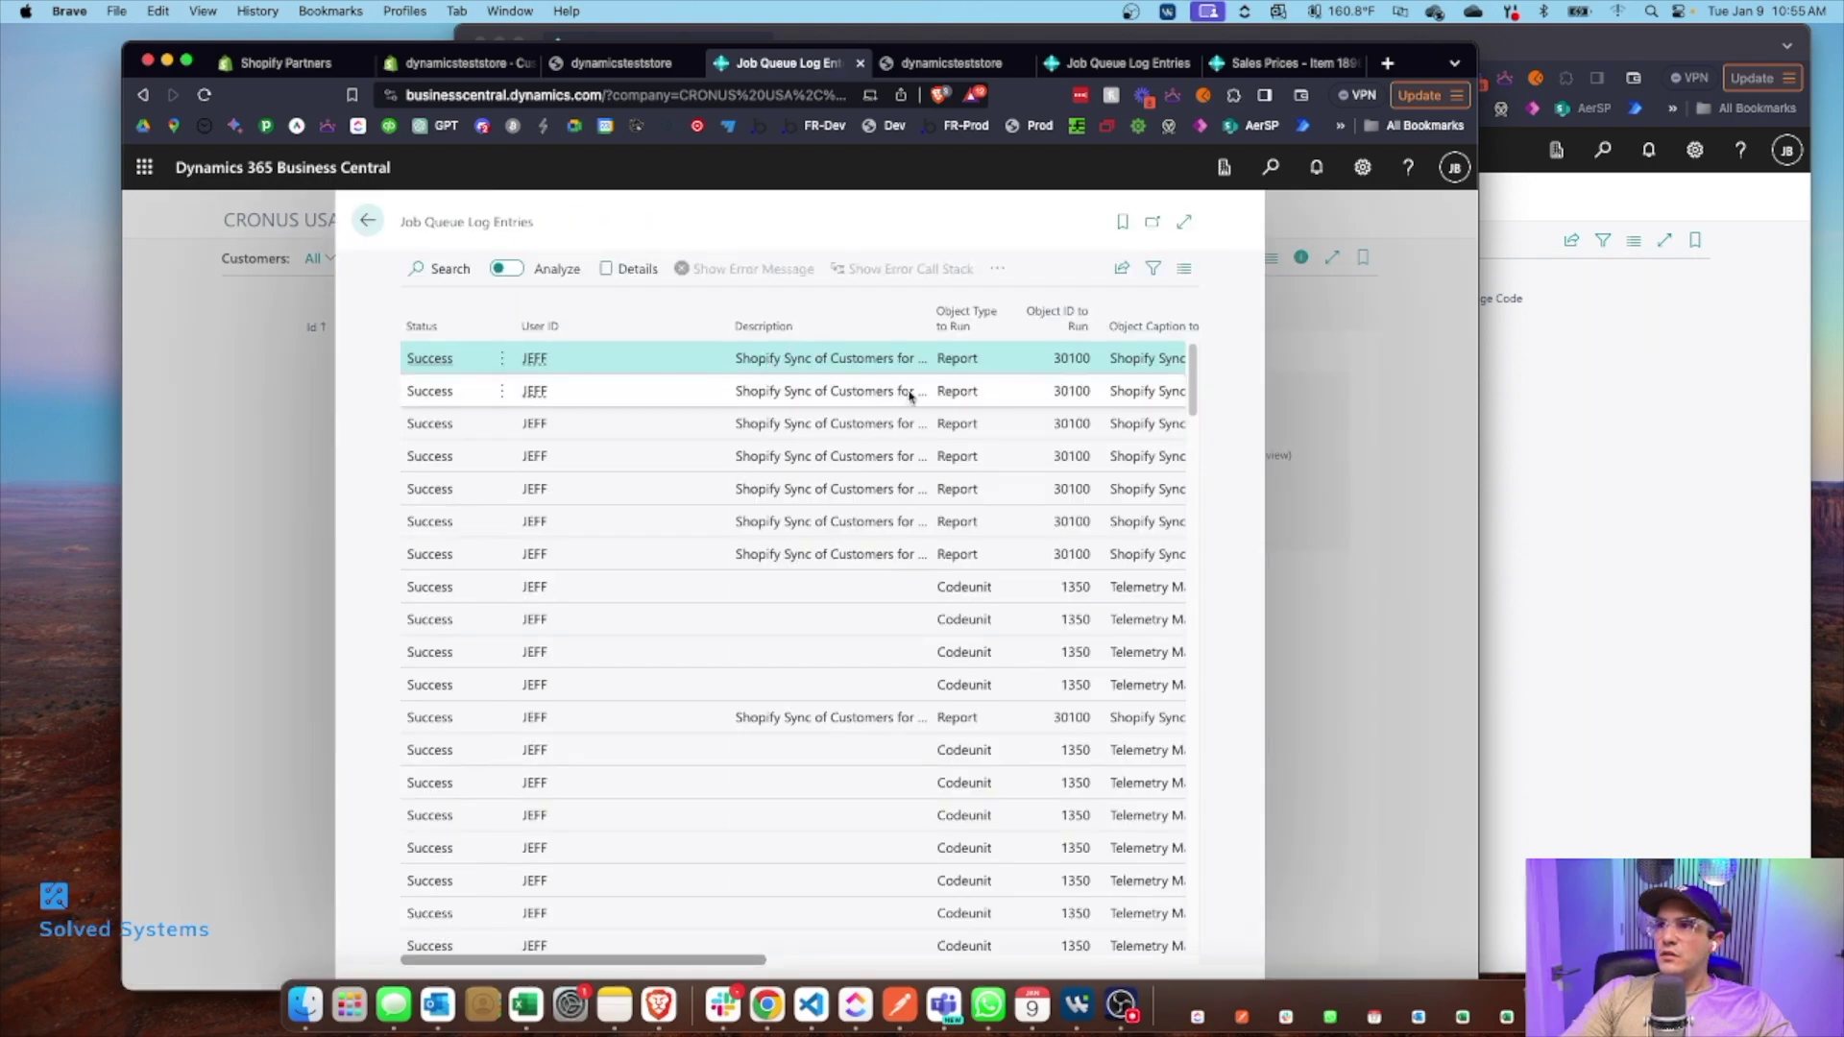
scroll(893, 381, right, 10)
scroll(908, 387, left, 10)
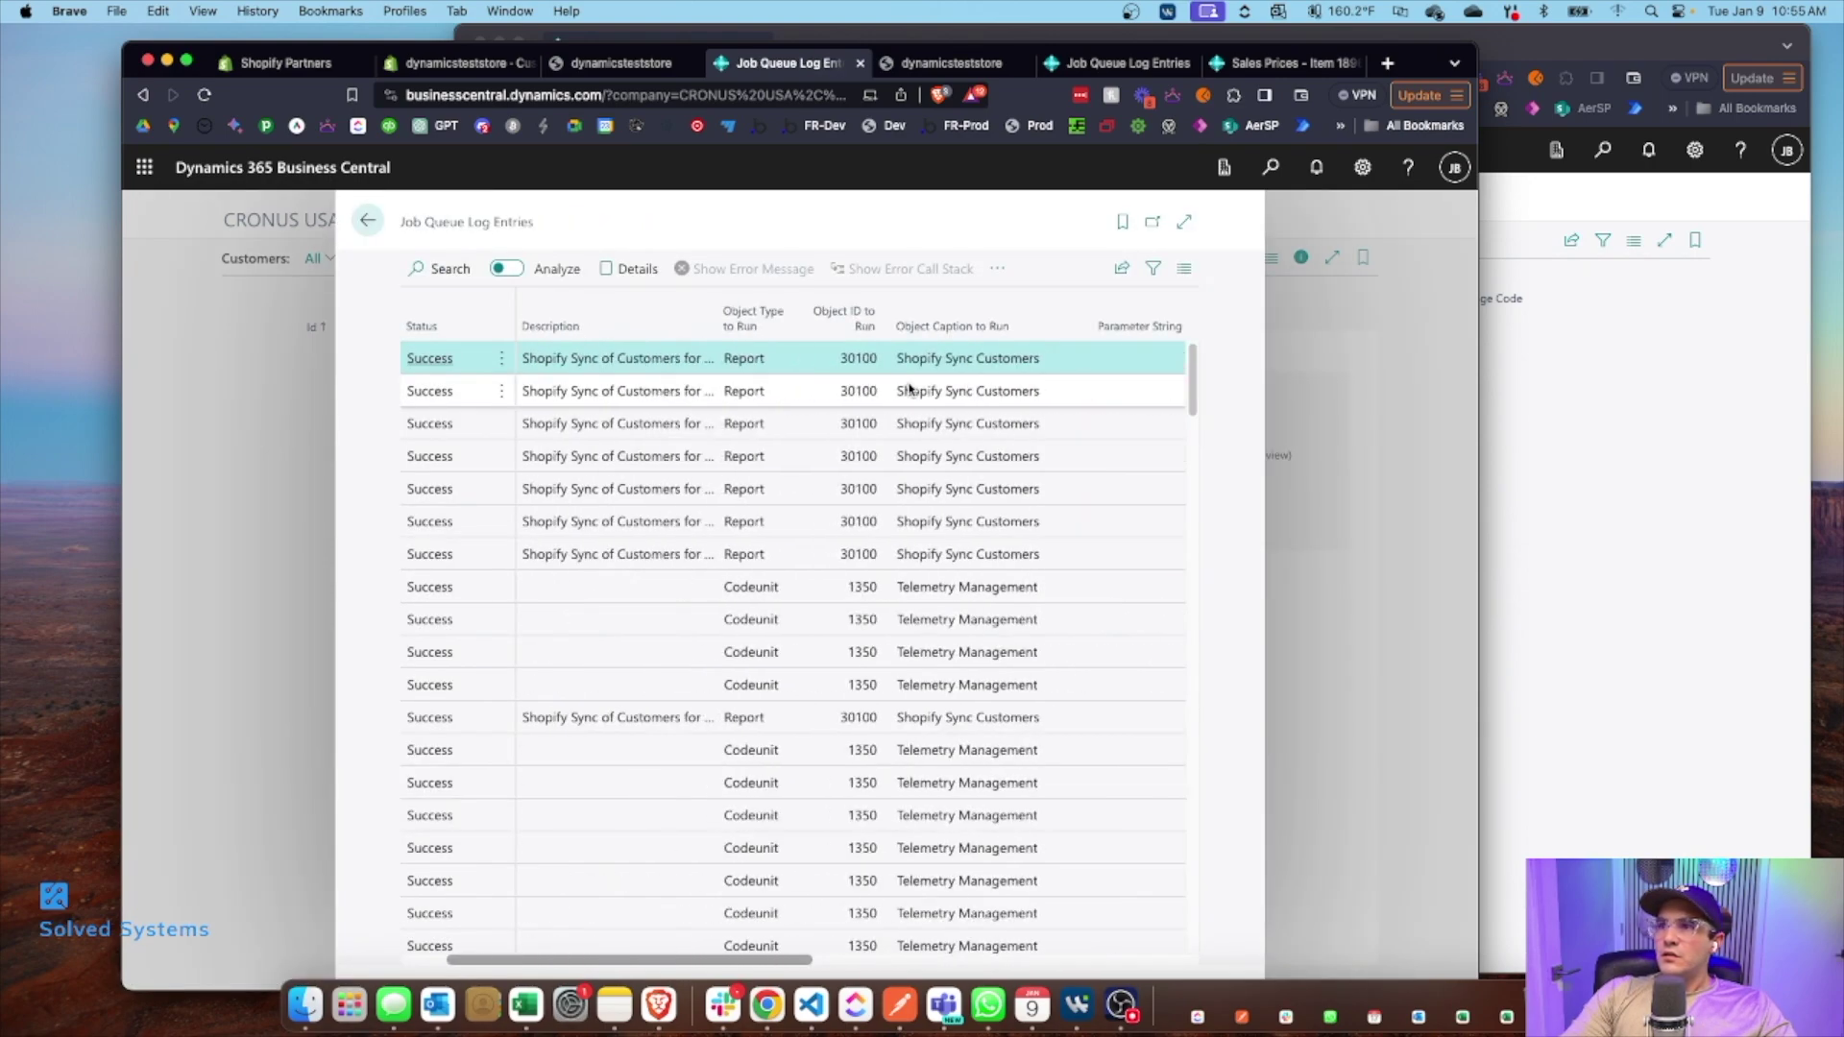
scroll(909, 388, right, 5)
scroll(893, 386, right, 3)
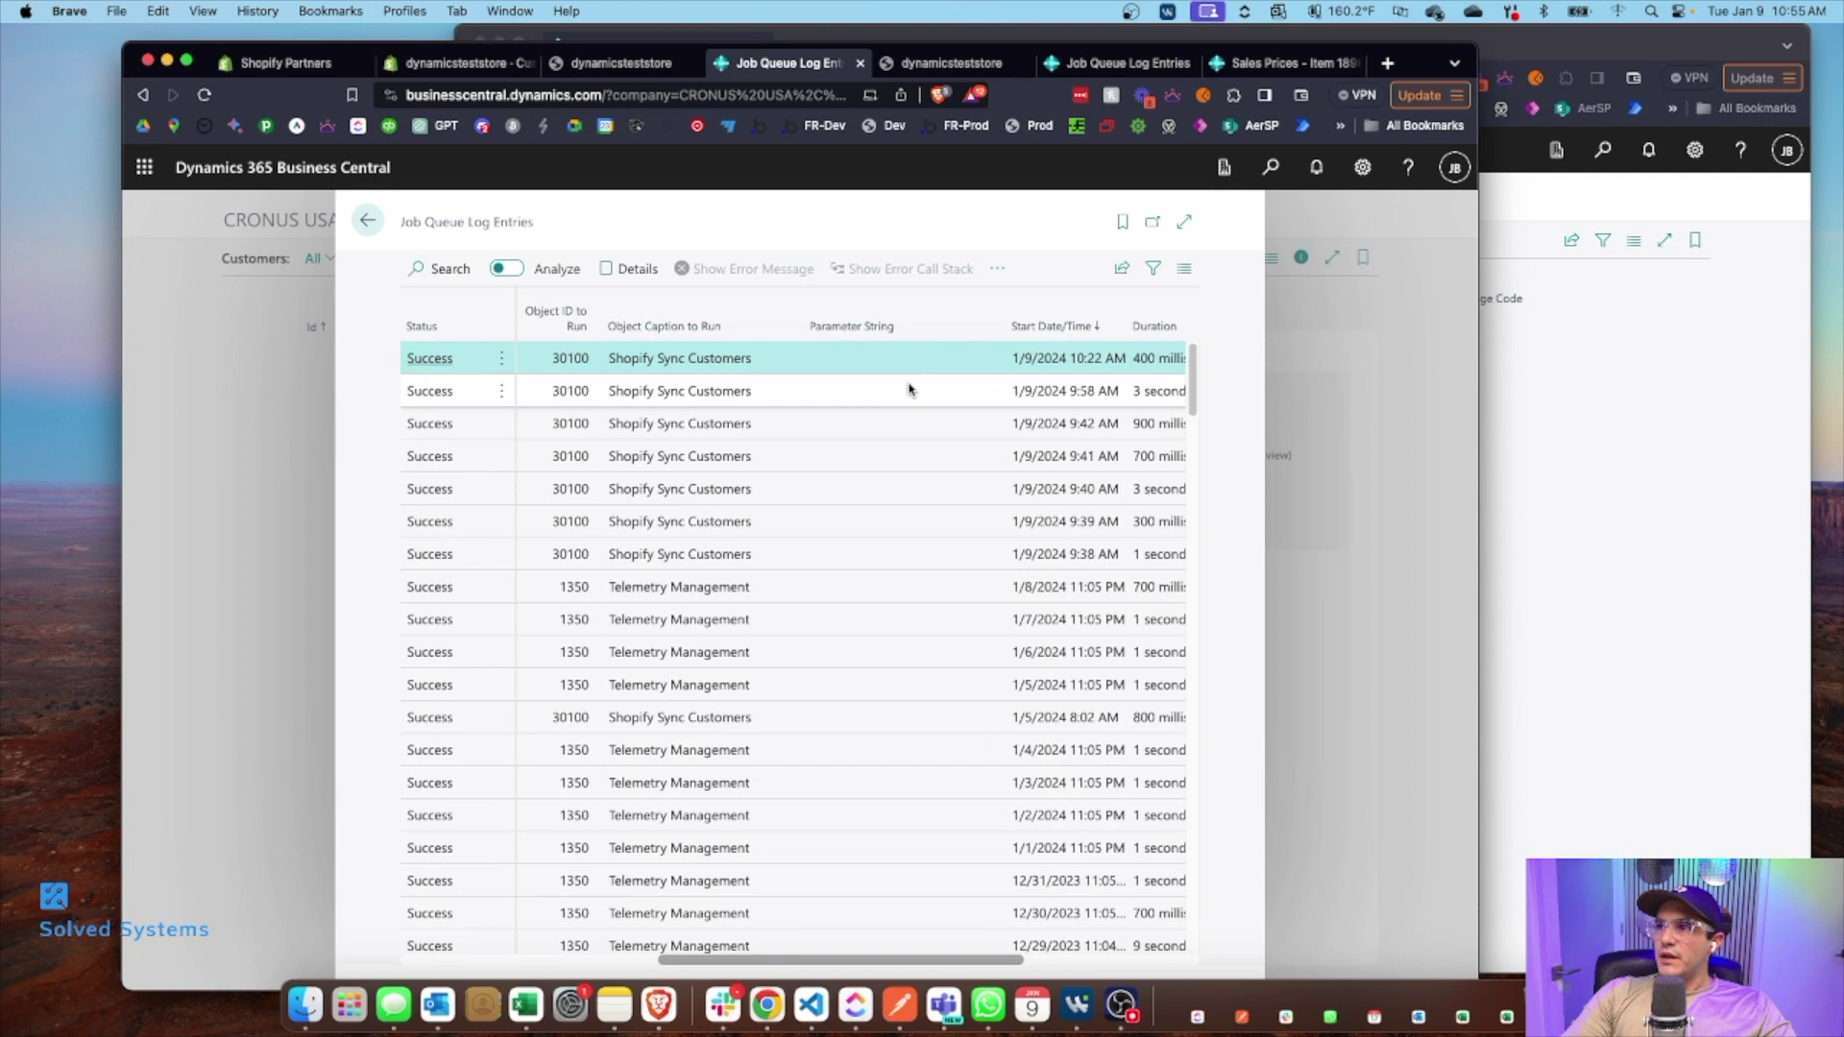
click(368, 222)
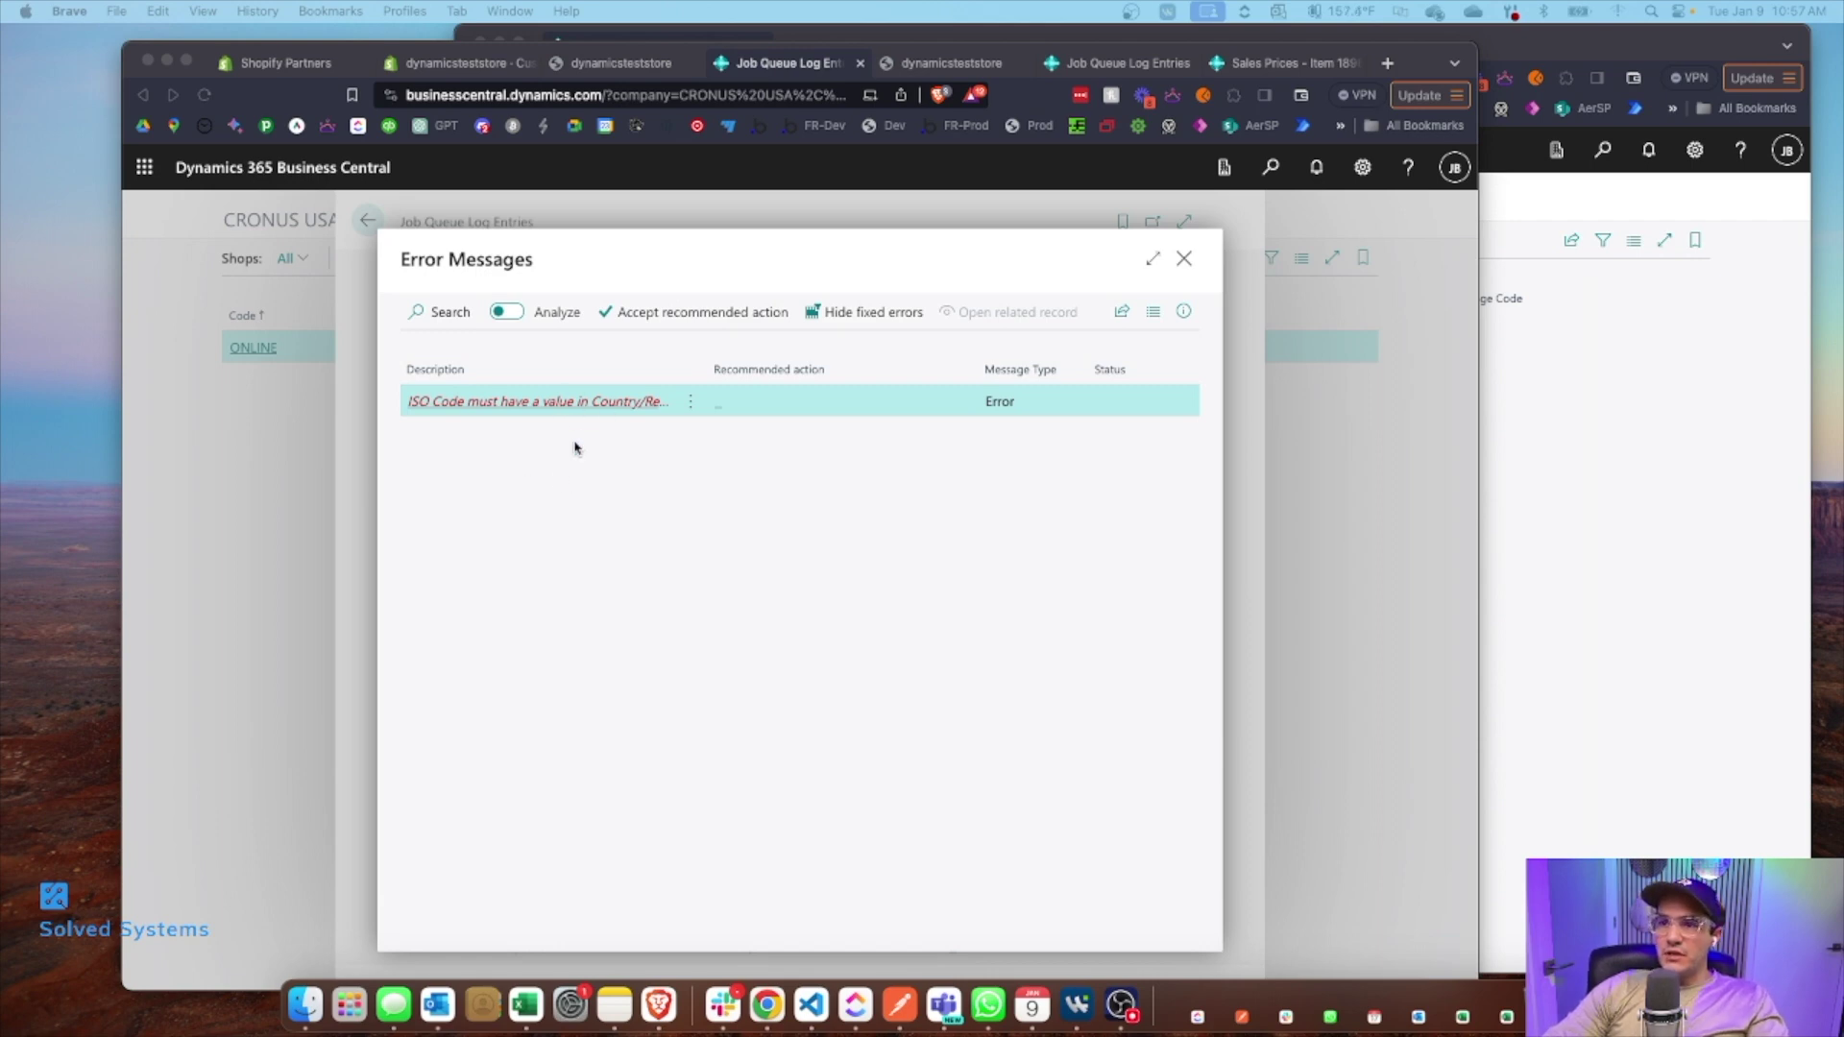
Step: Read the ISO Code error, then enter ISO Code US for USA in Countries/Regions
click(449, 408)
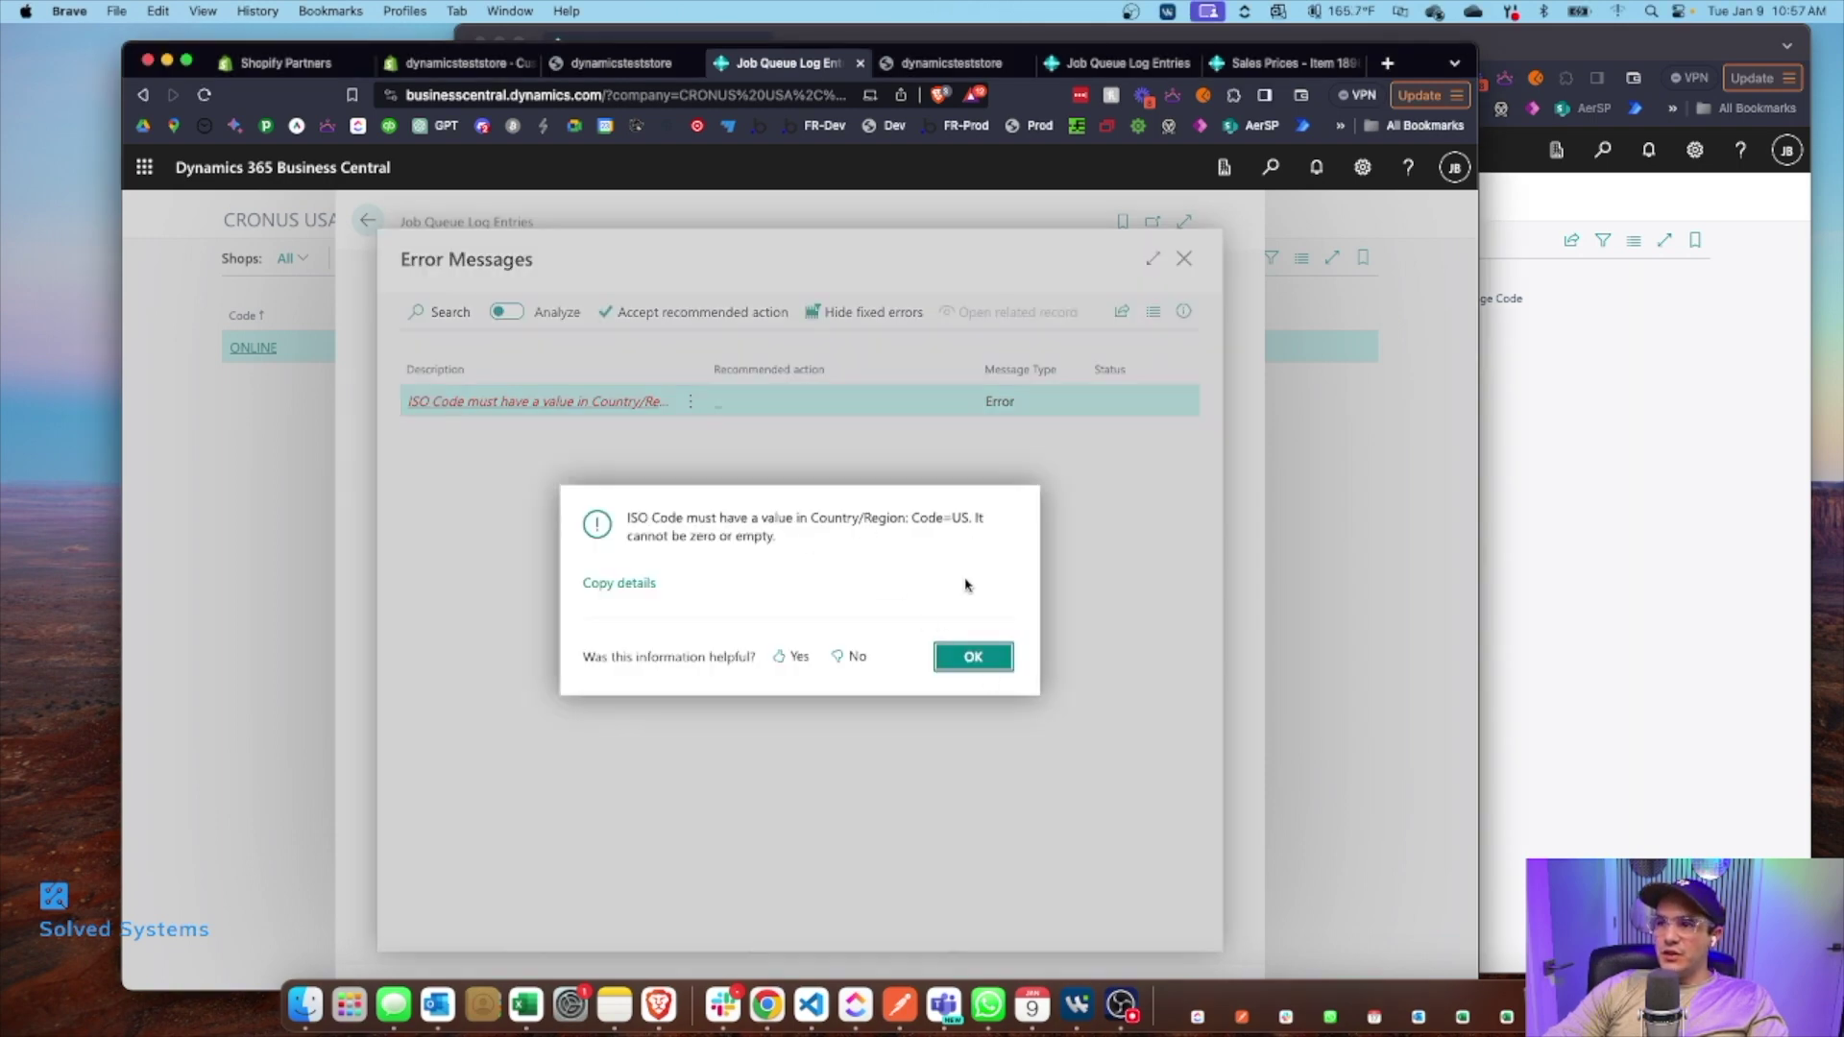
click(983, 664)
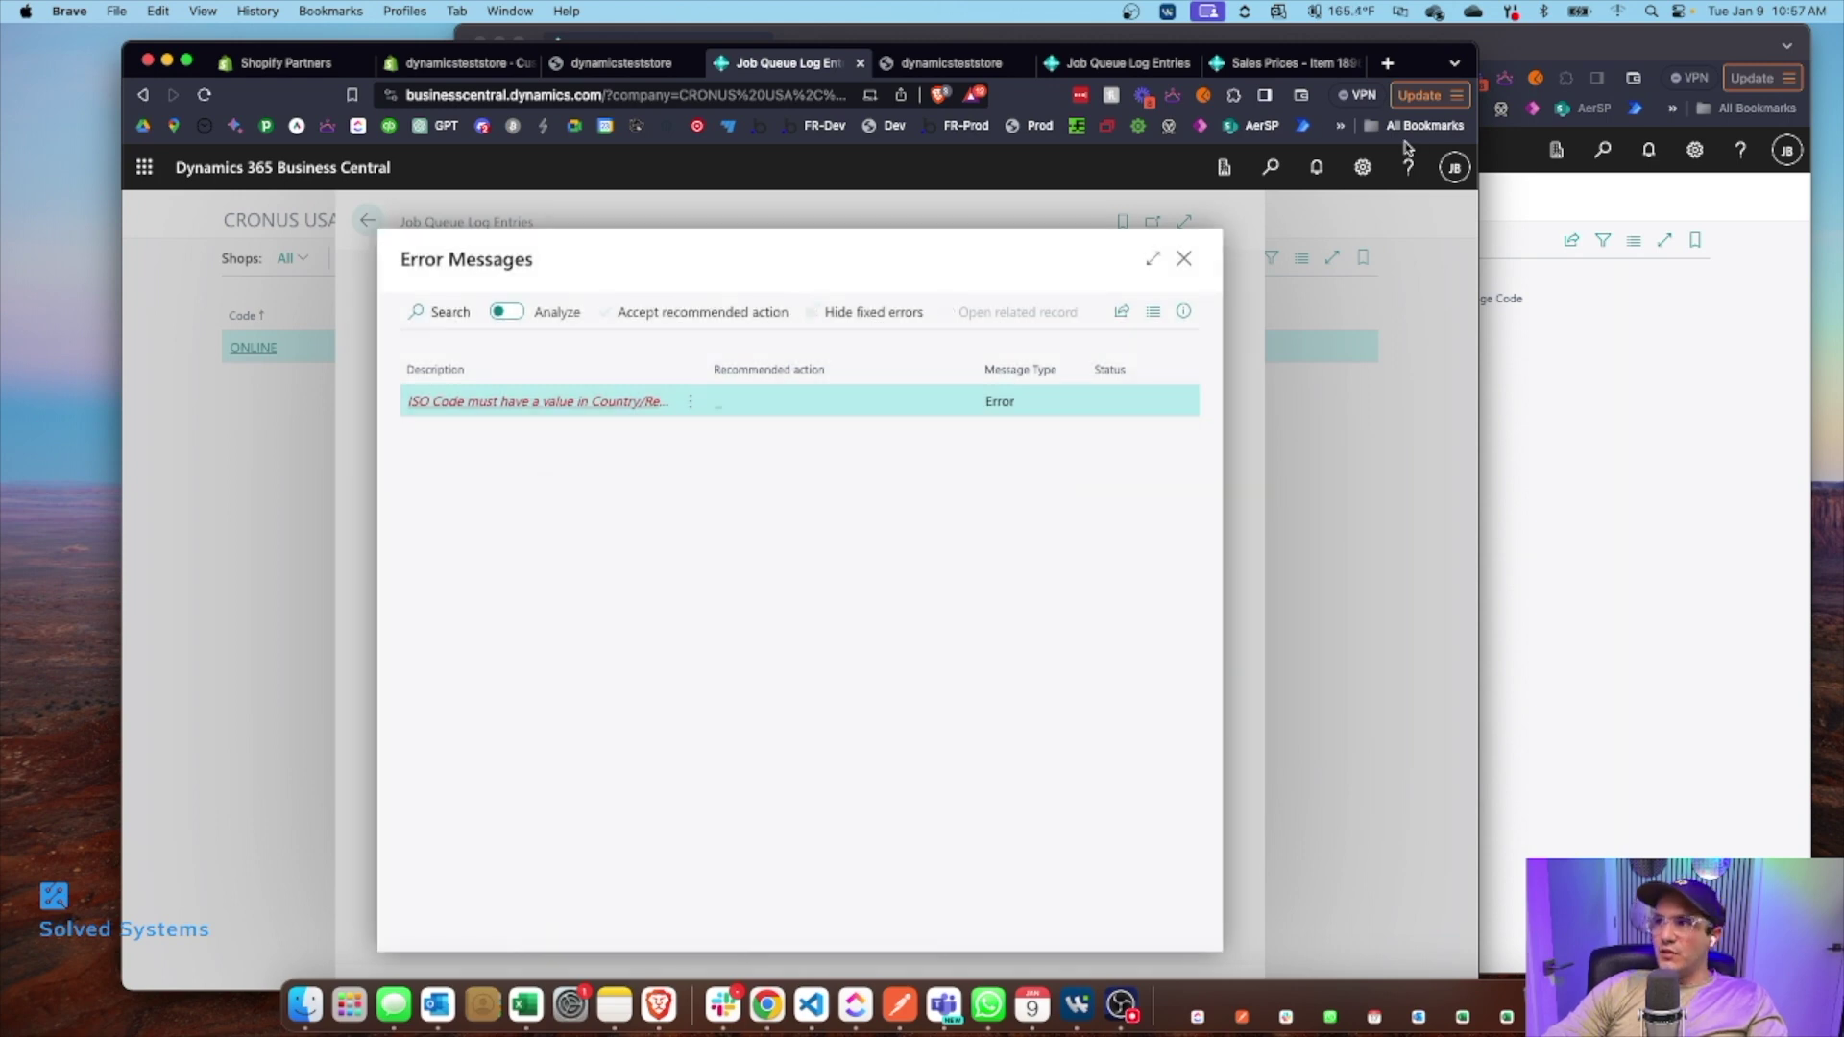
click(1272, 170)
text(countr)
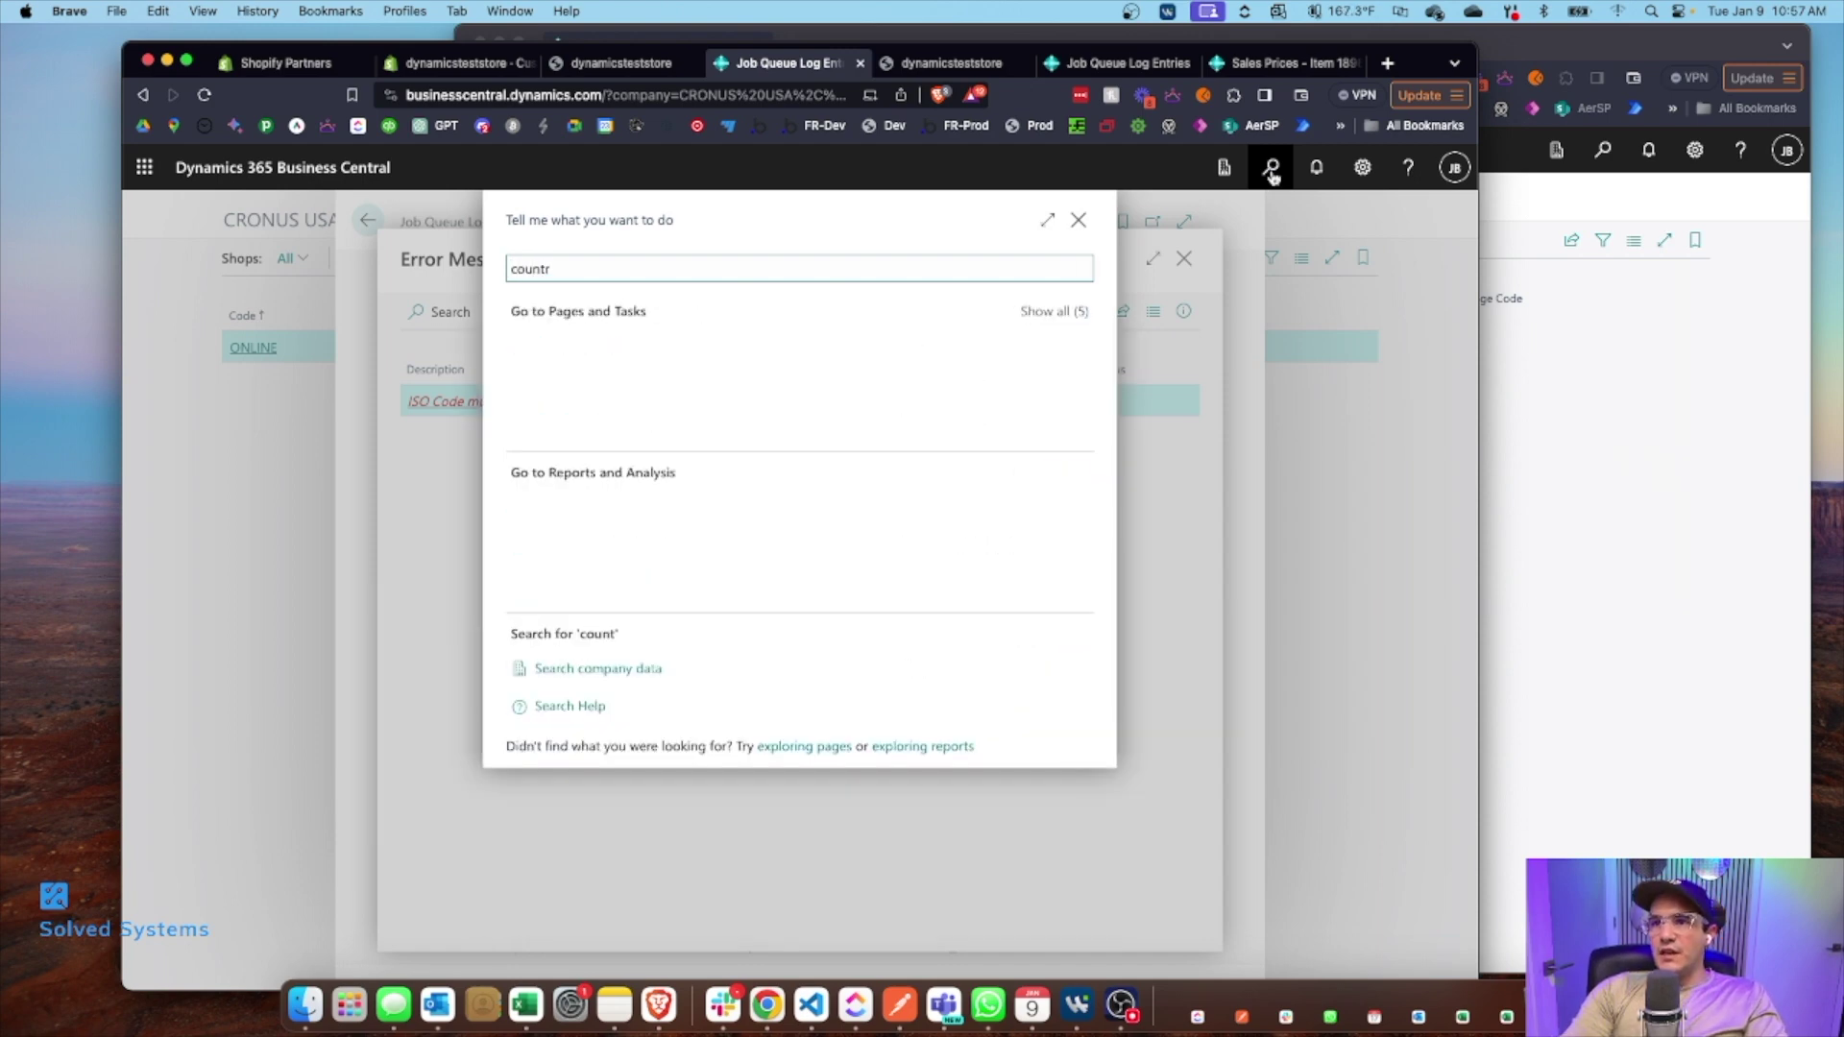
text(ie)
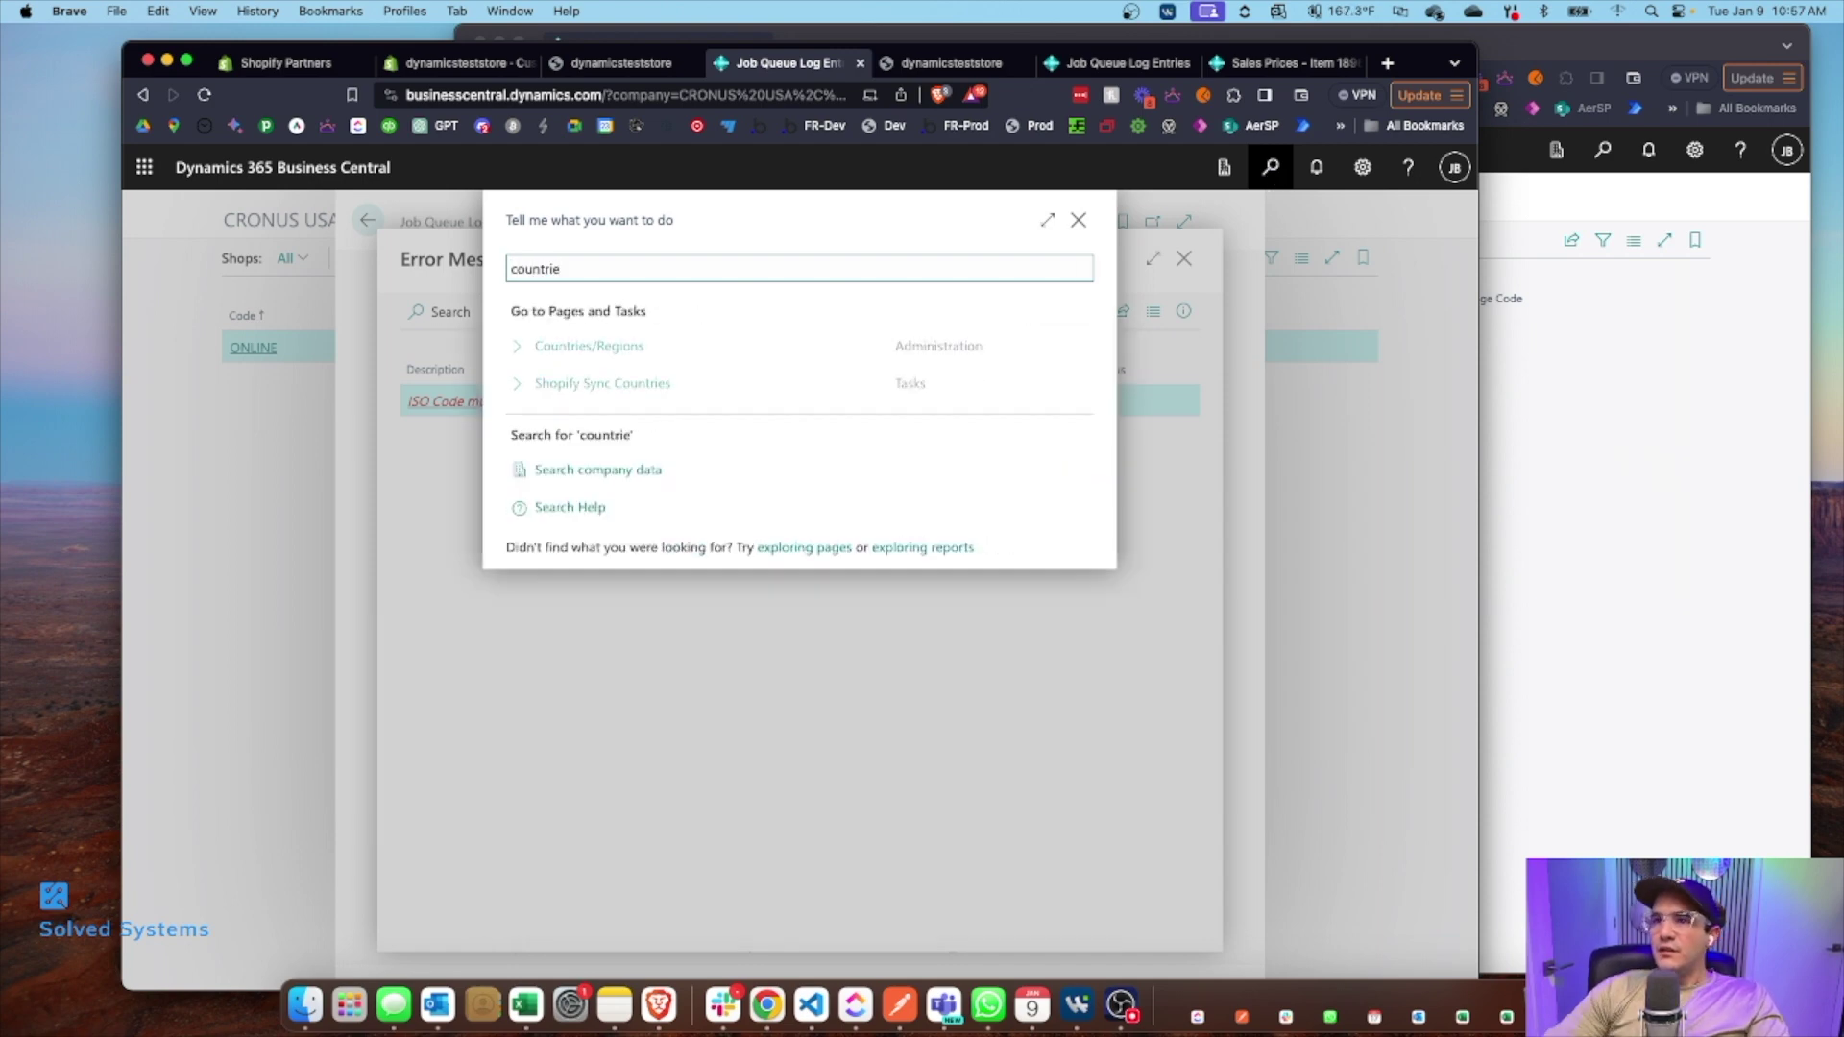
click(603, 352)
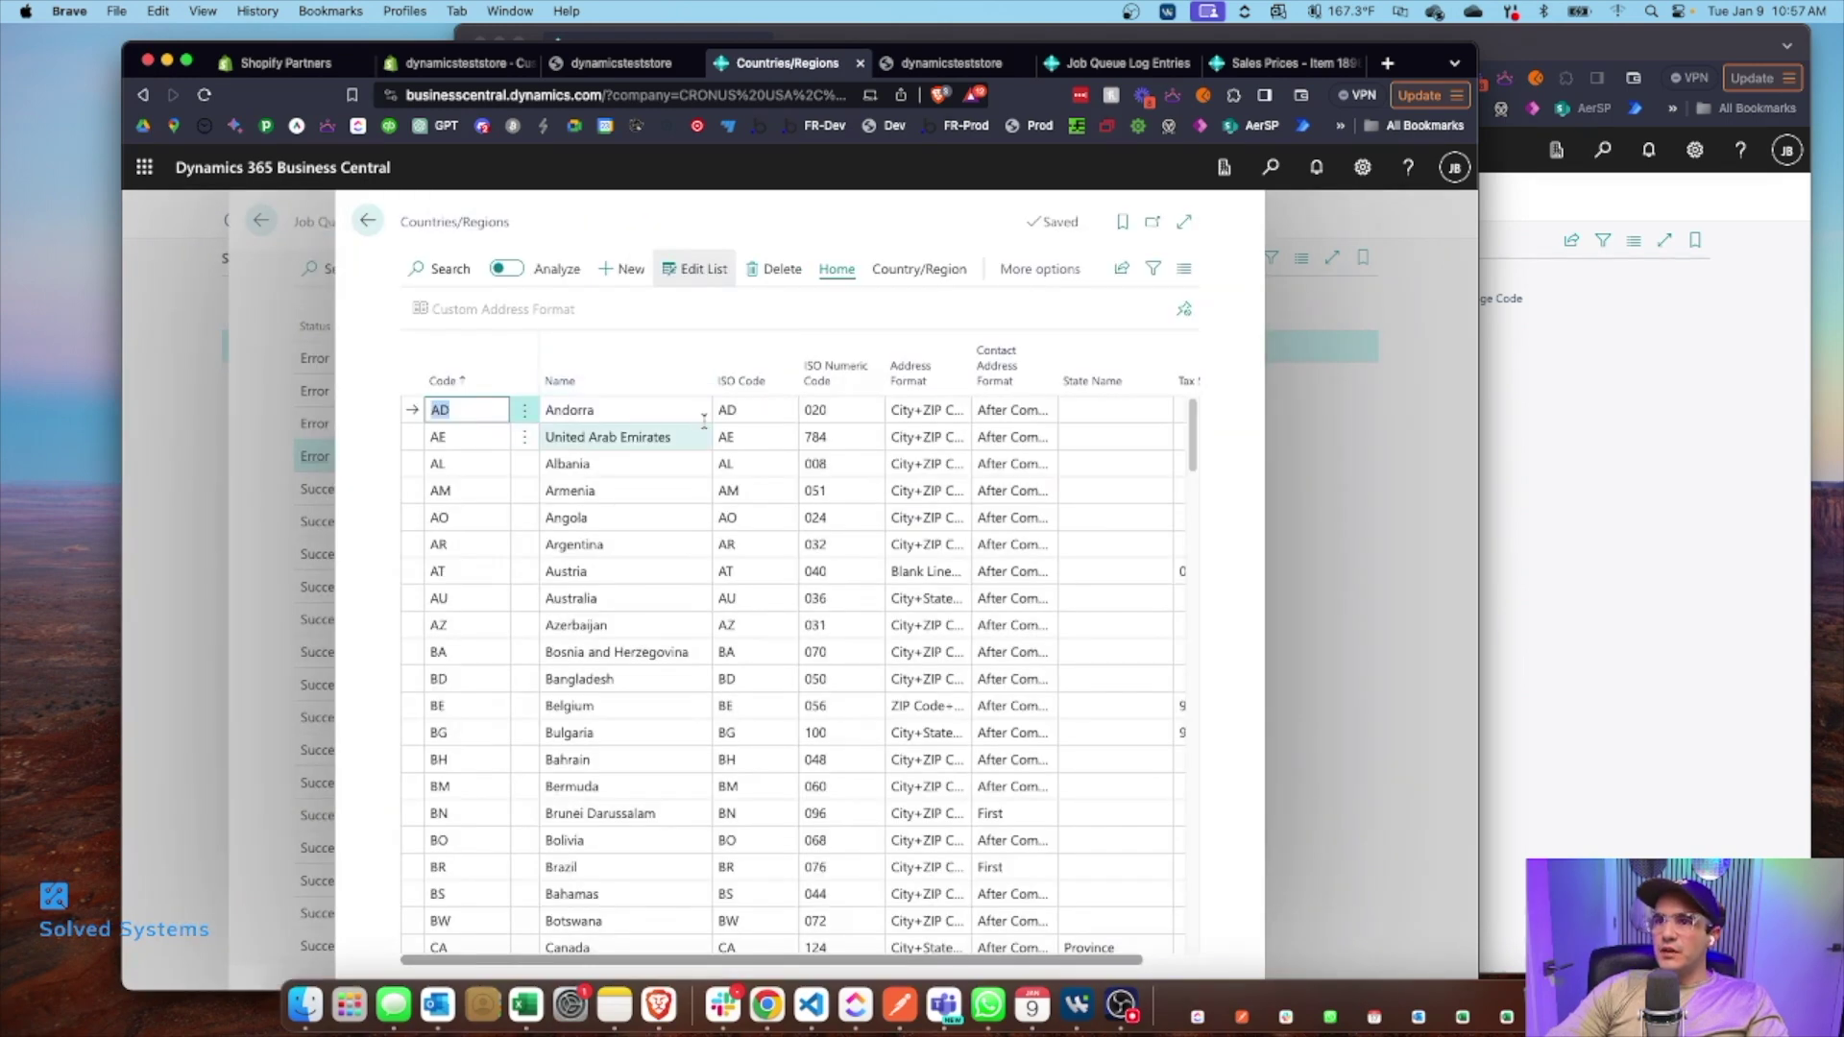
scroll(770, 494, down, 20)
key(ctrl+Home)
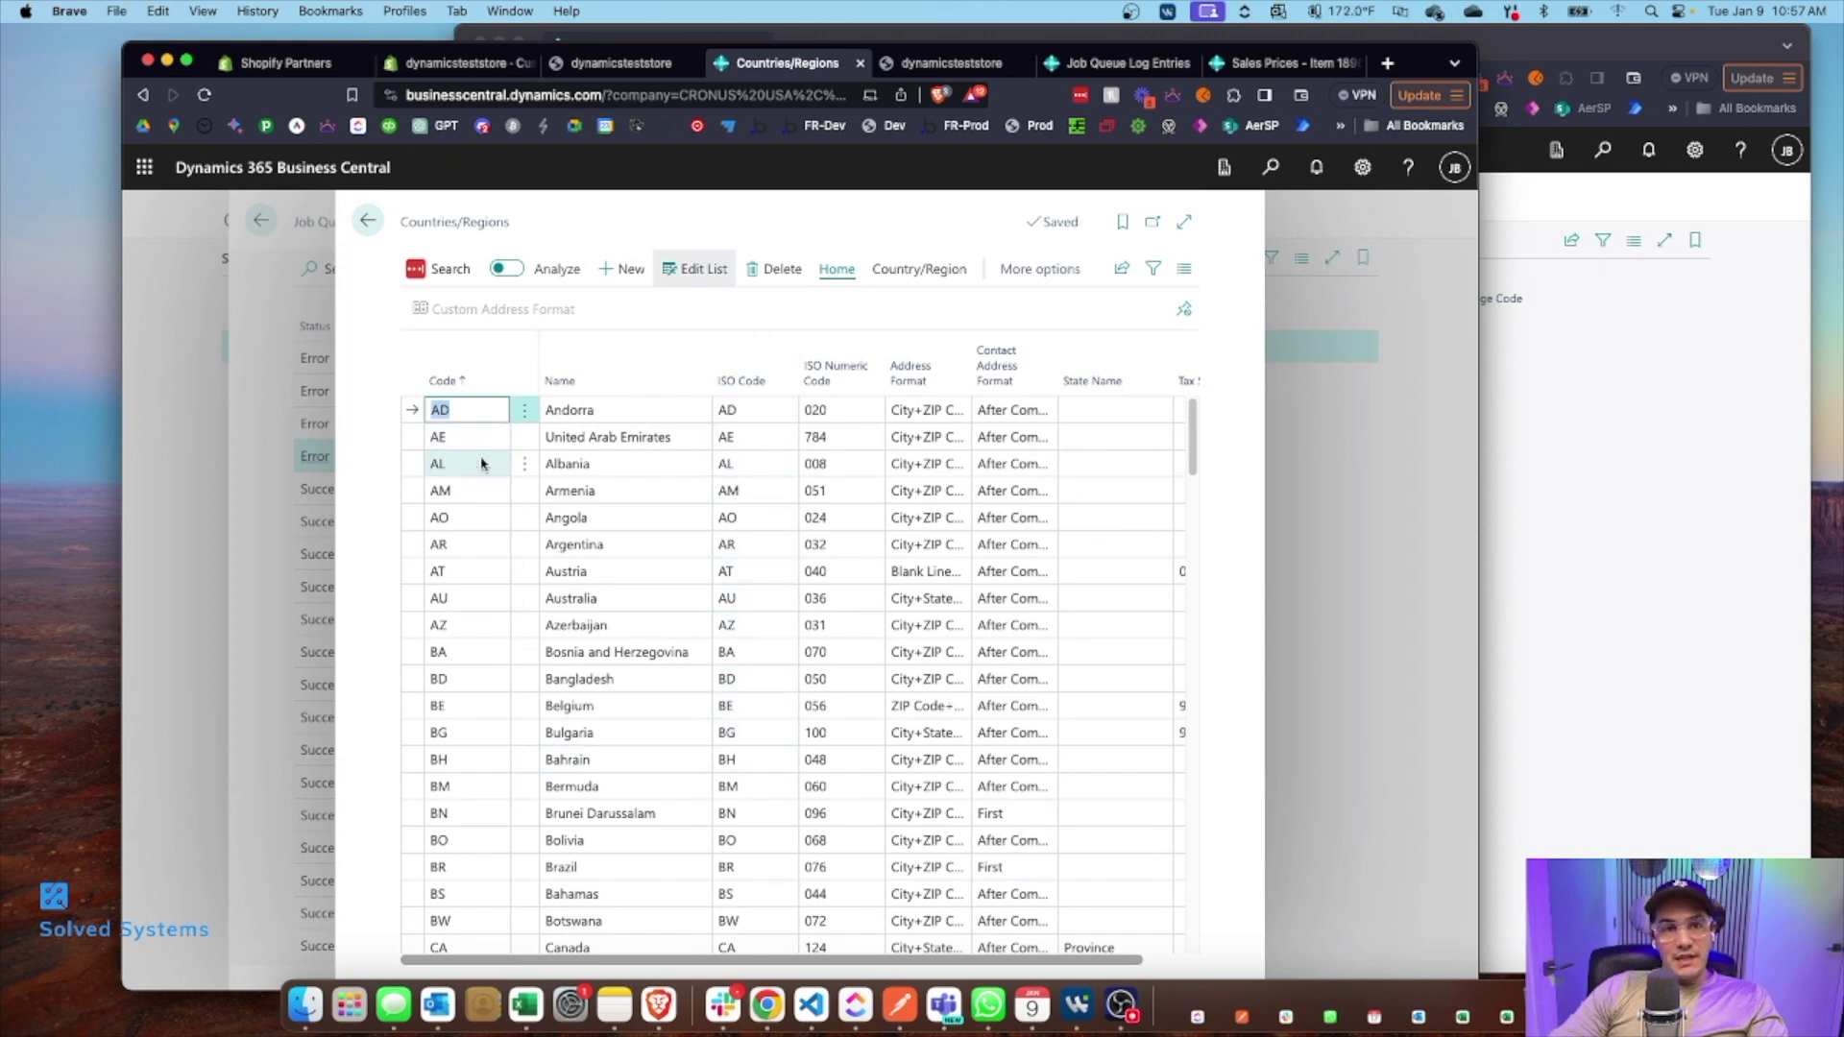
scroll(644, 682, down, 10)
scroll(673, 662, down, 15)
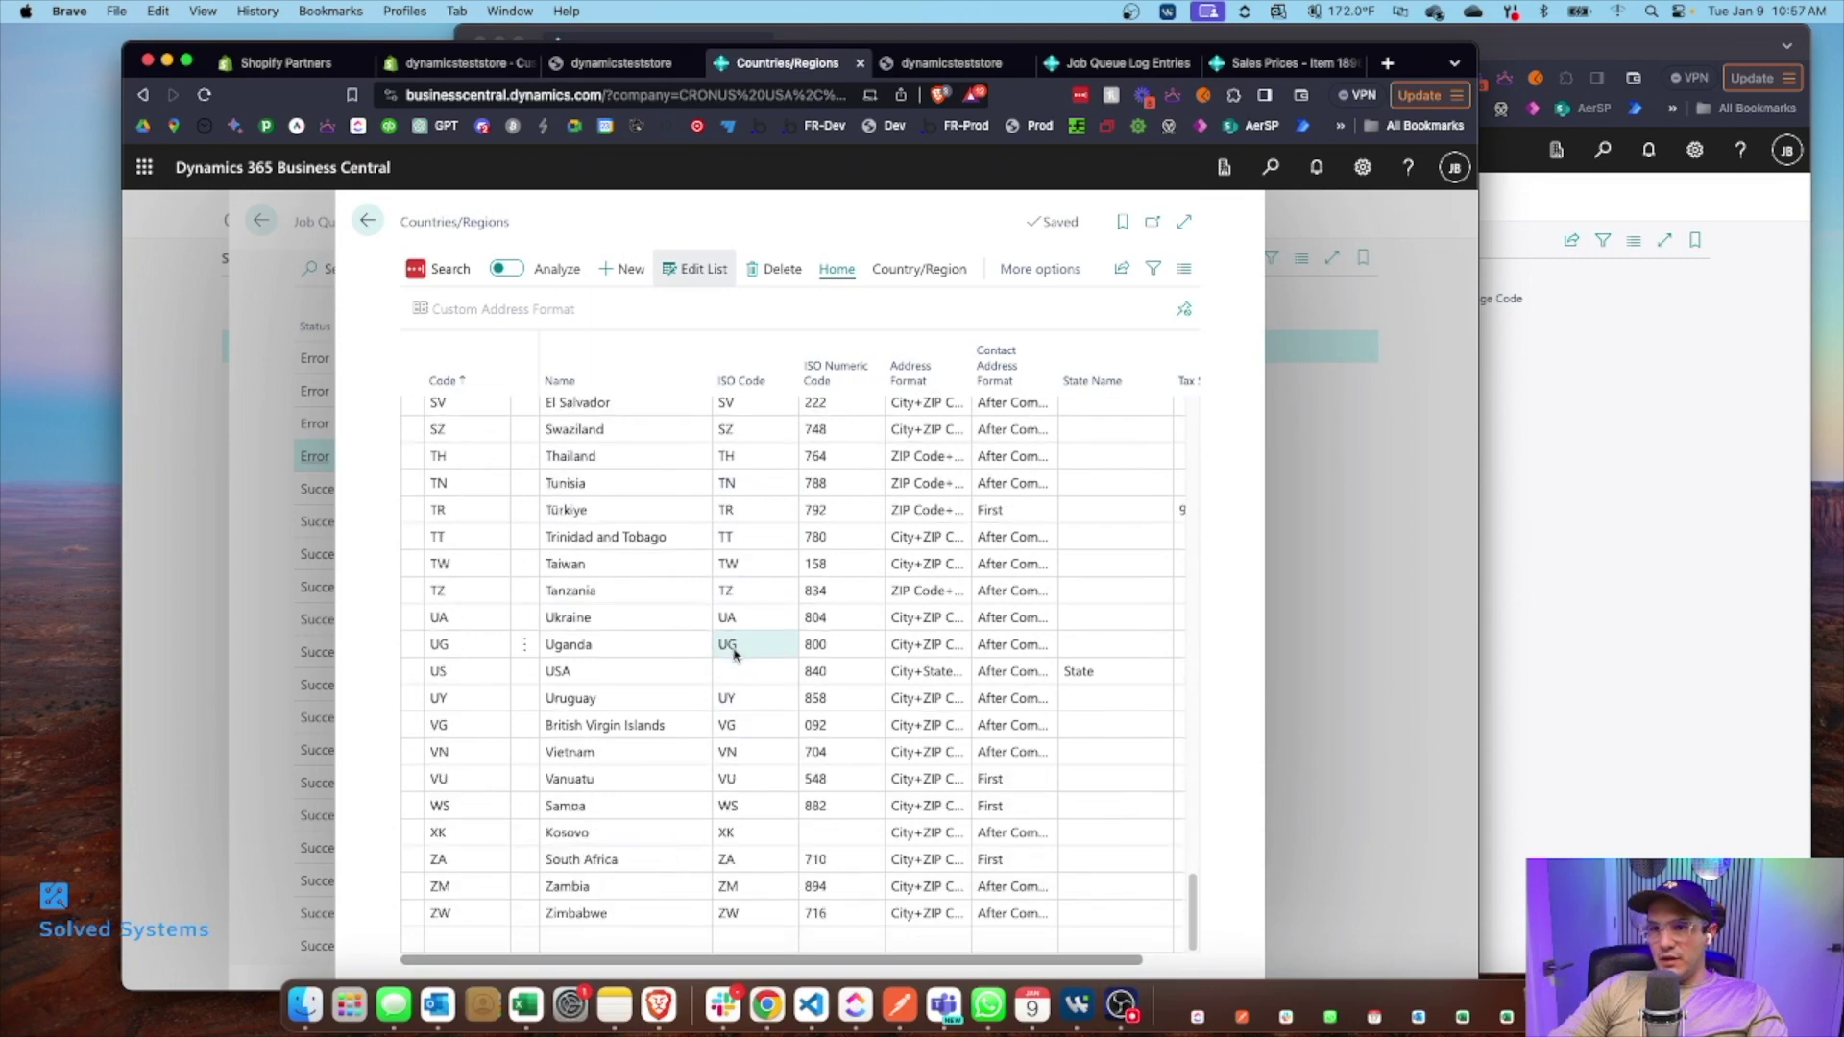
click(742, 669)
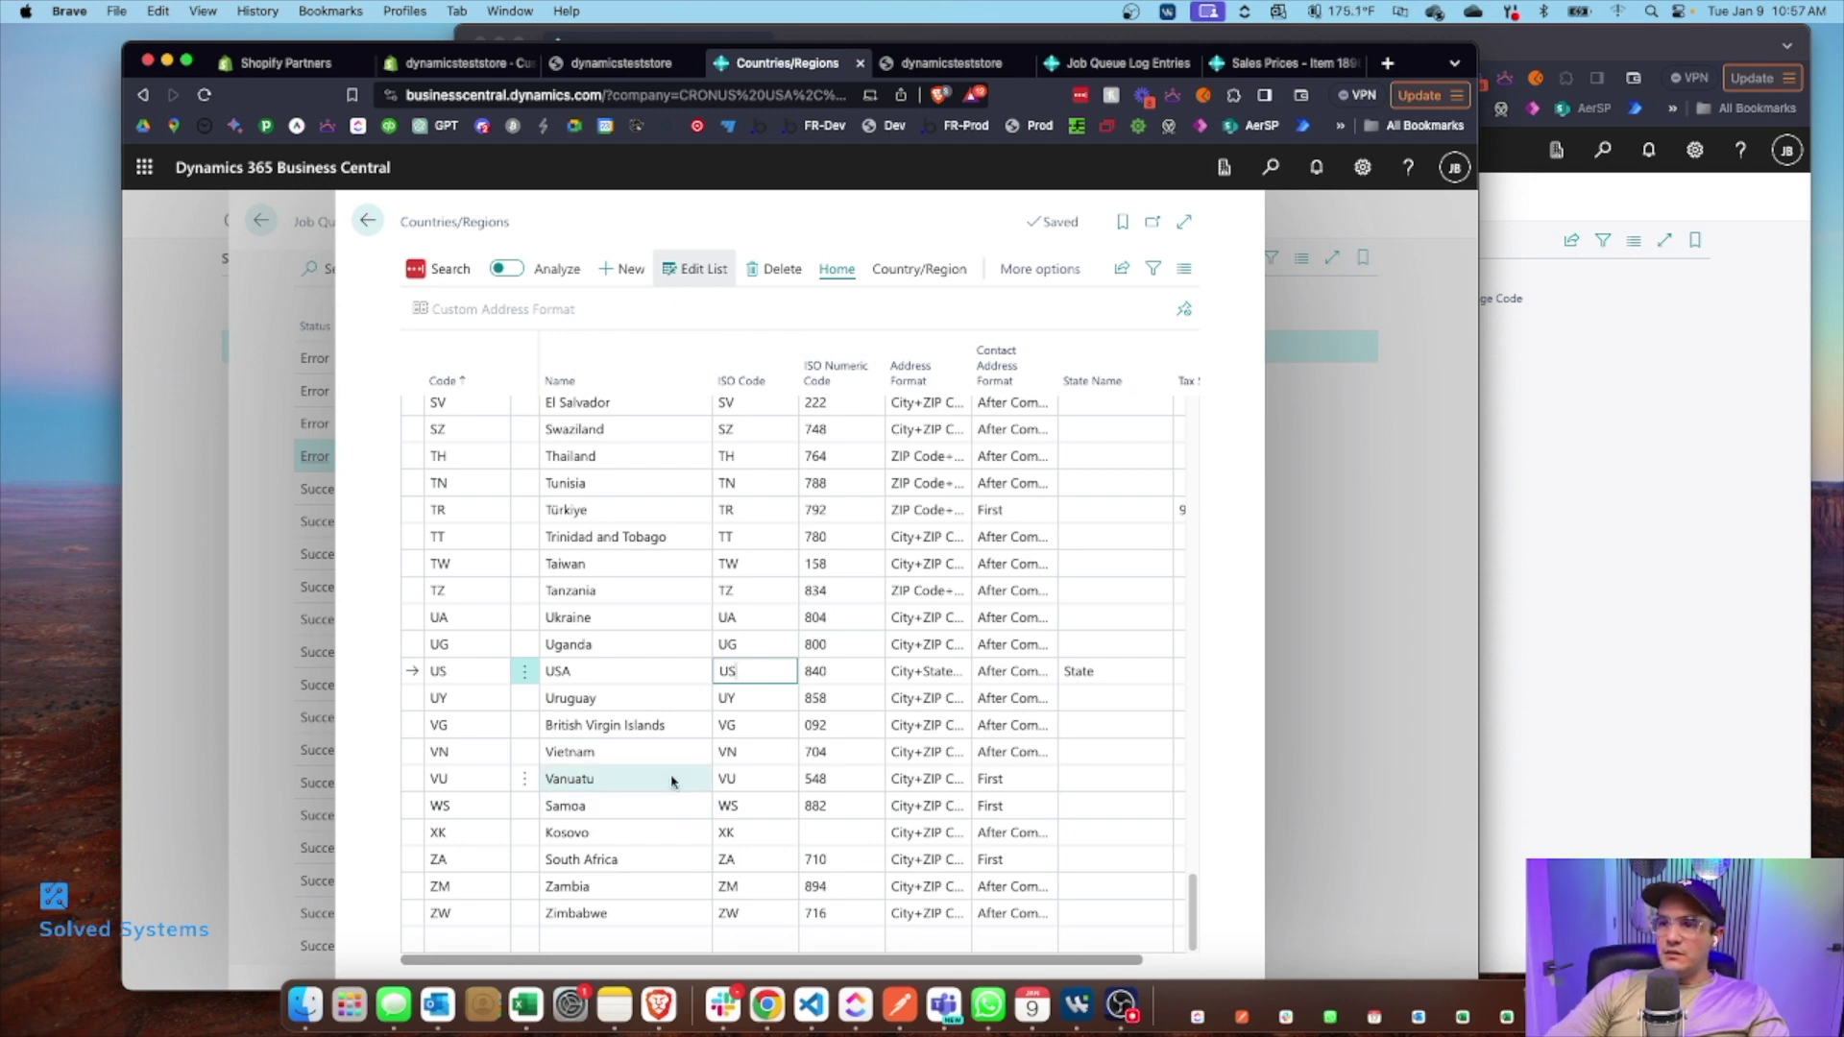
scroll(783, 649, up, 20)
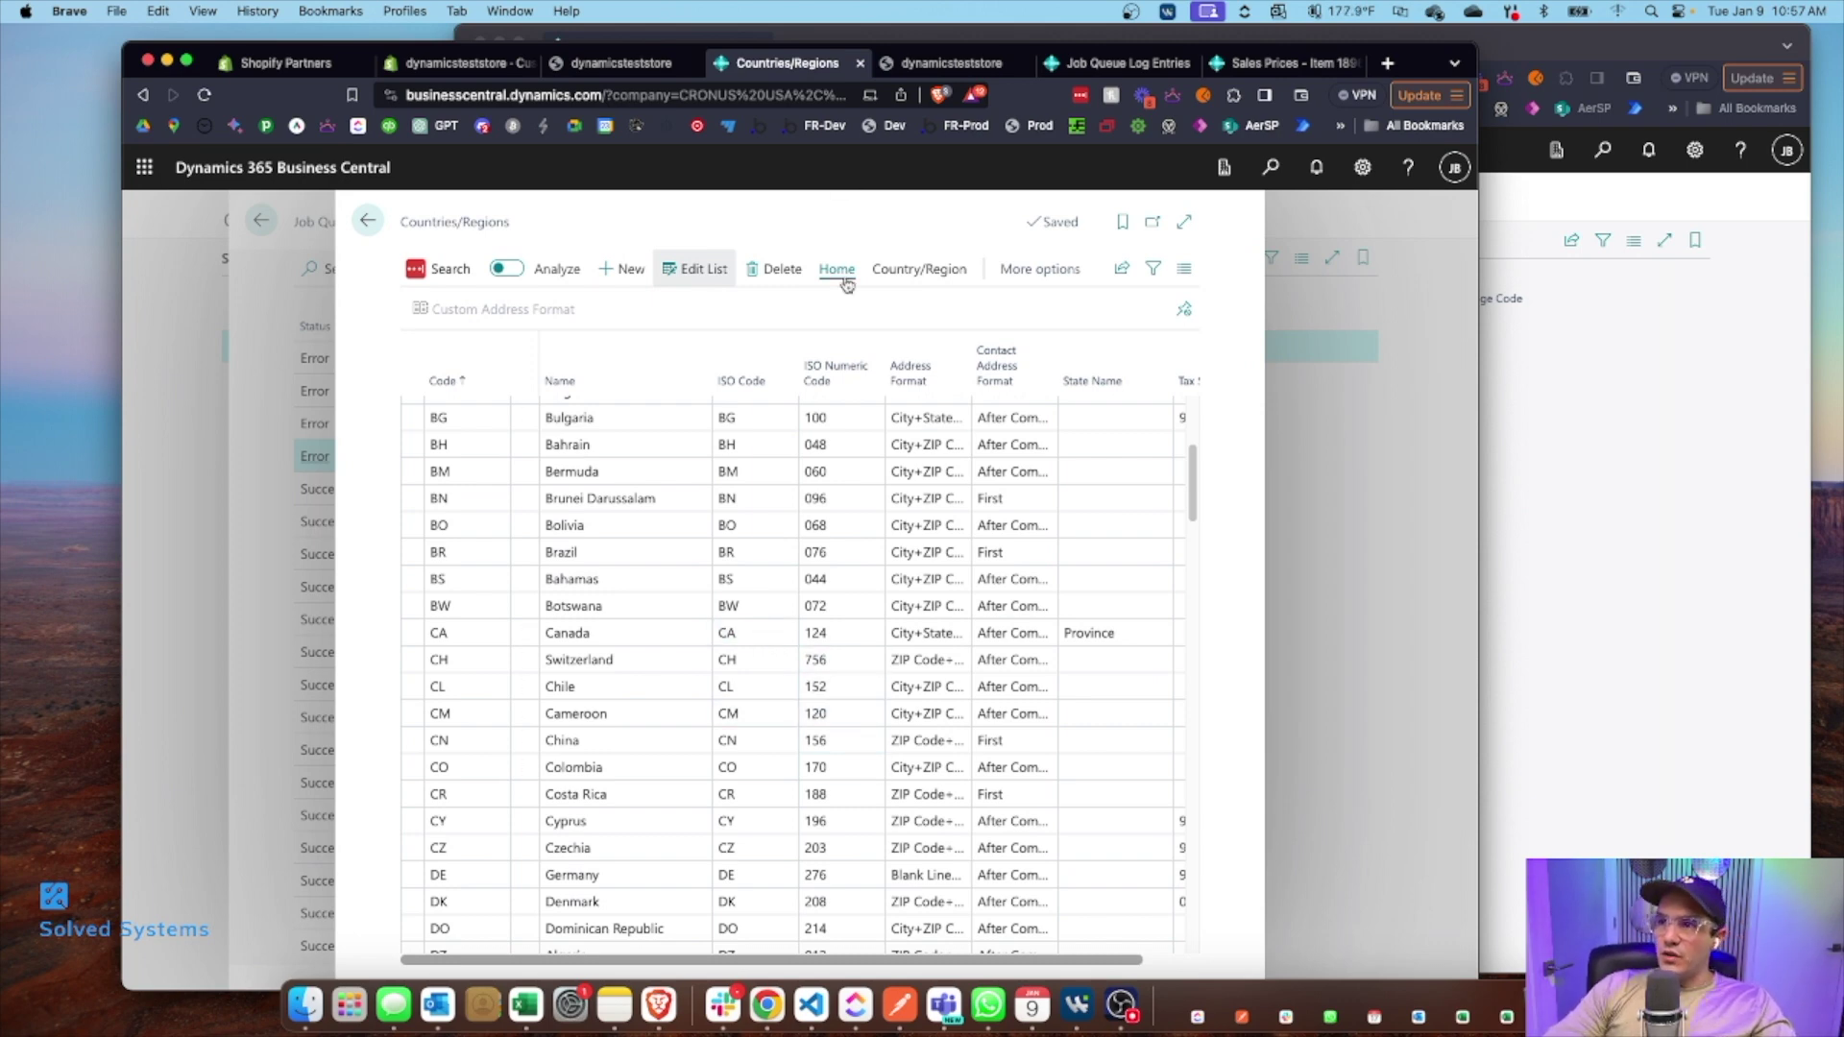
Step: Read the third entry's 'Shopify Customer already exists' error, then close back to the Shops list
click(370, 222)
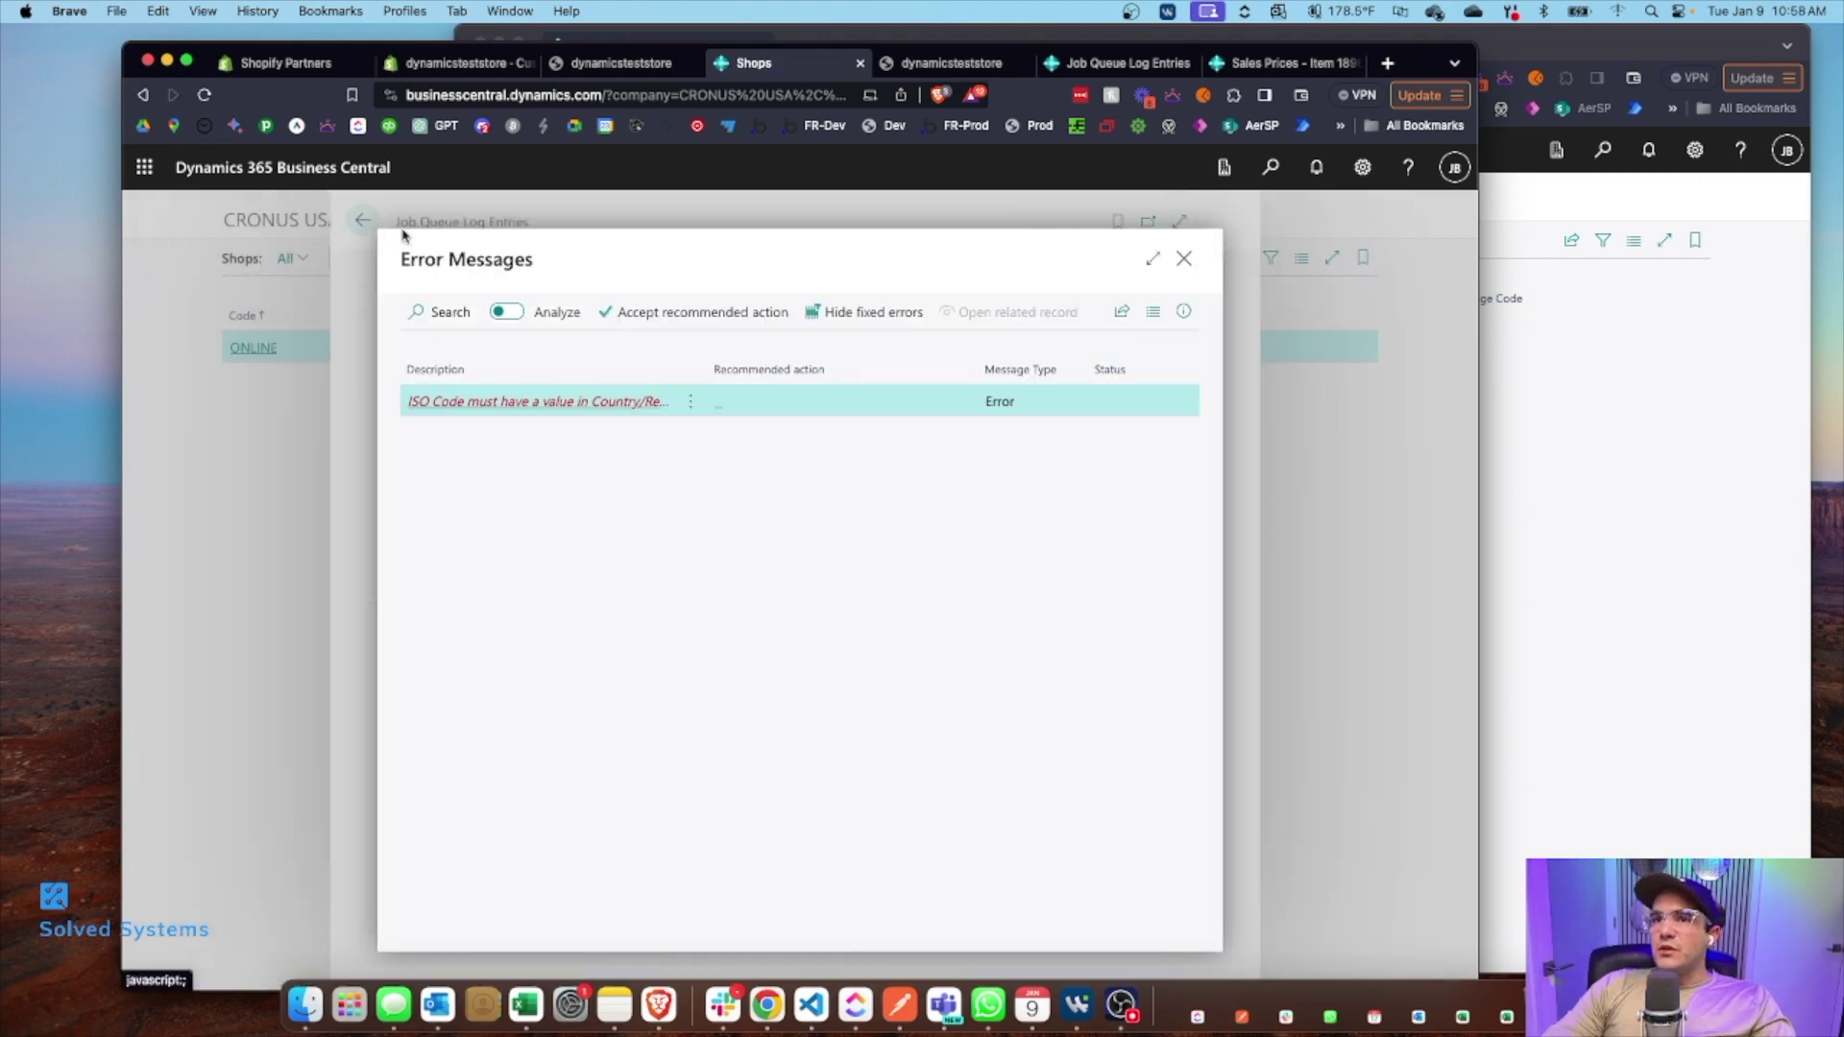
click(1180, 258)
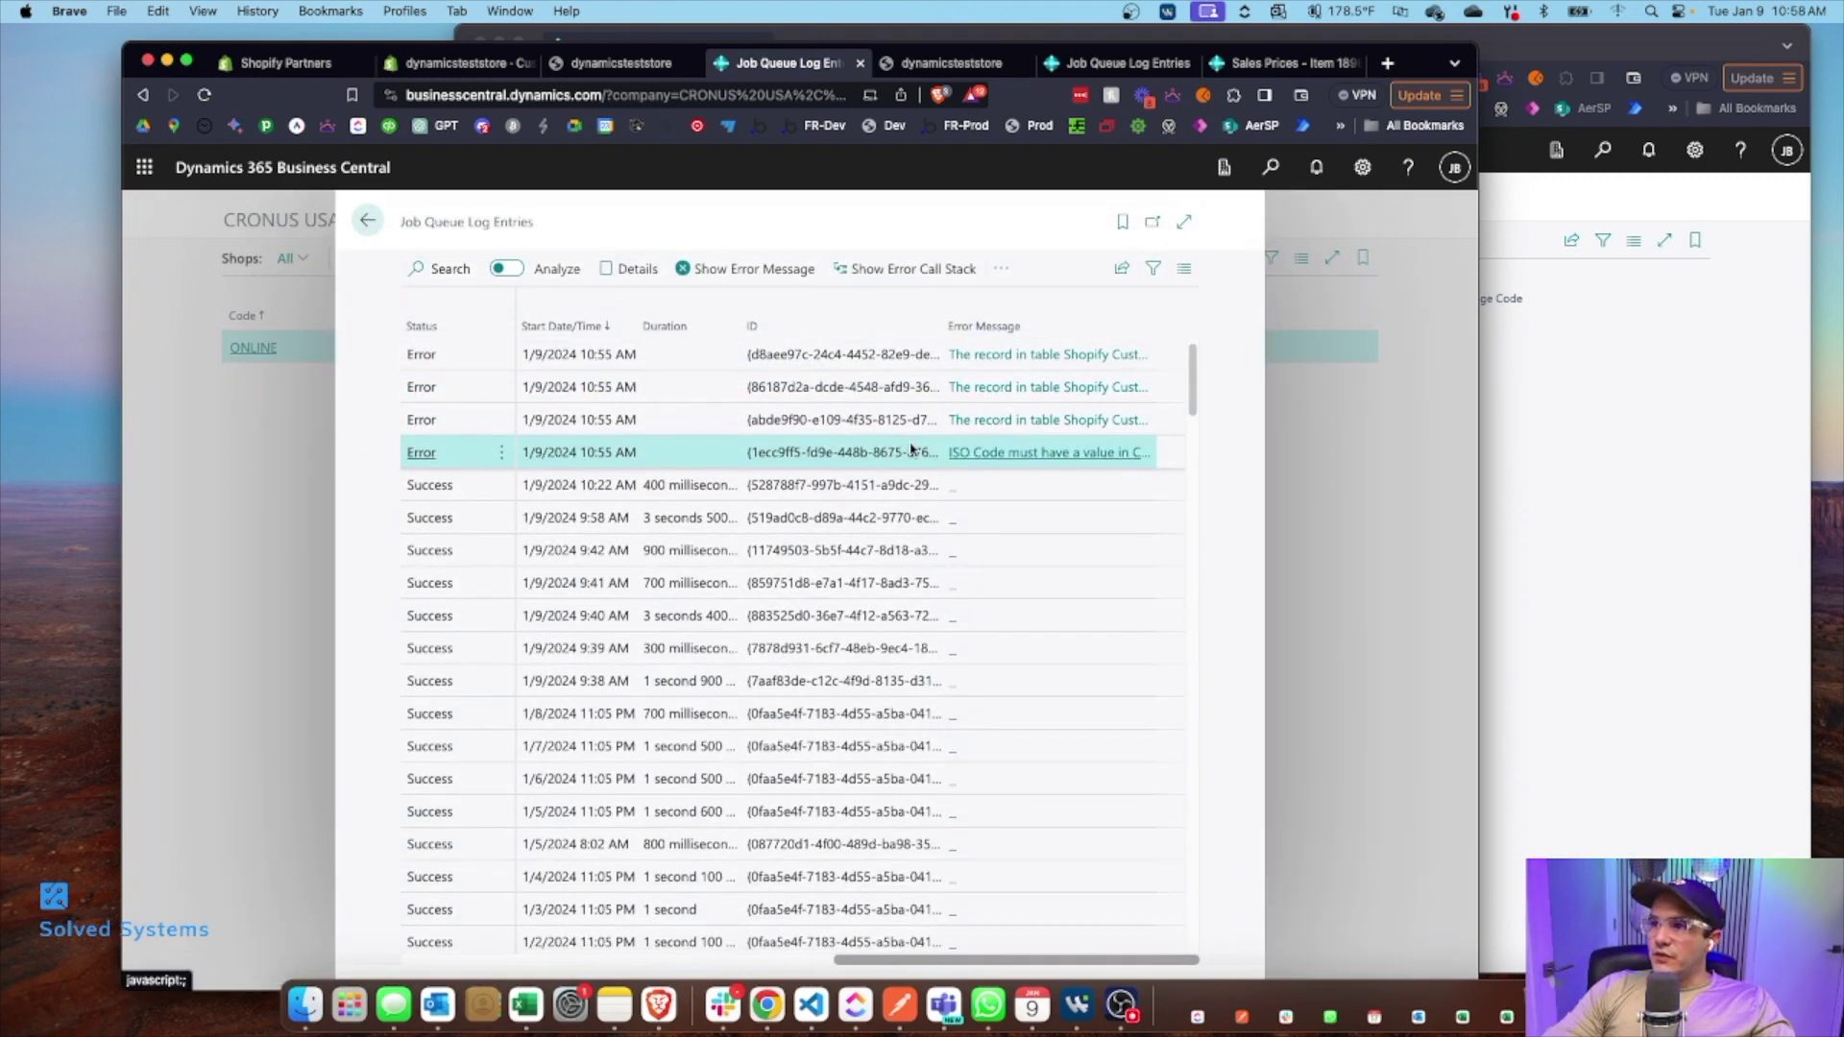
click(1060, 419)
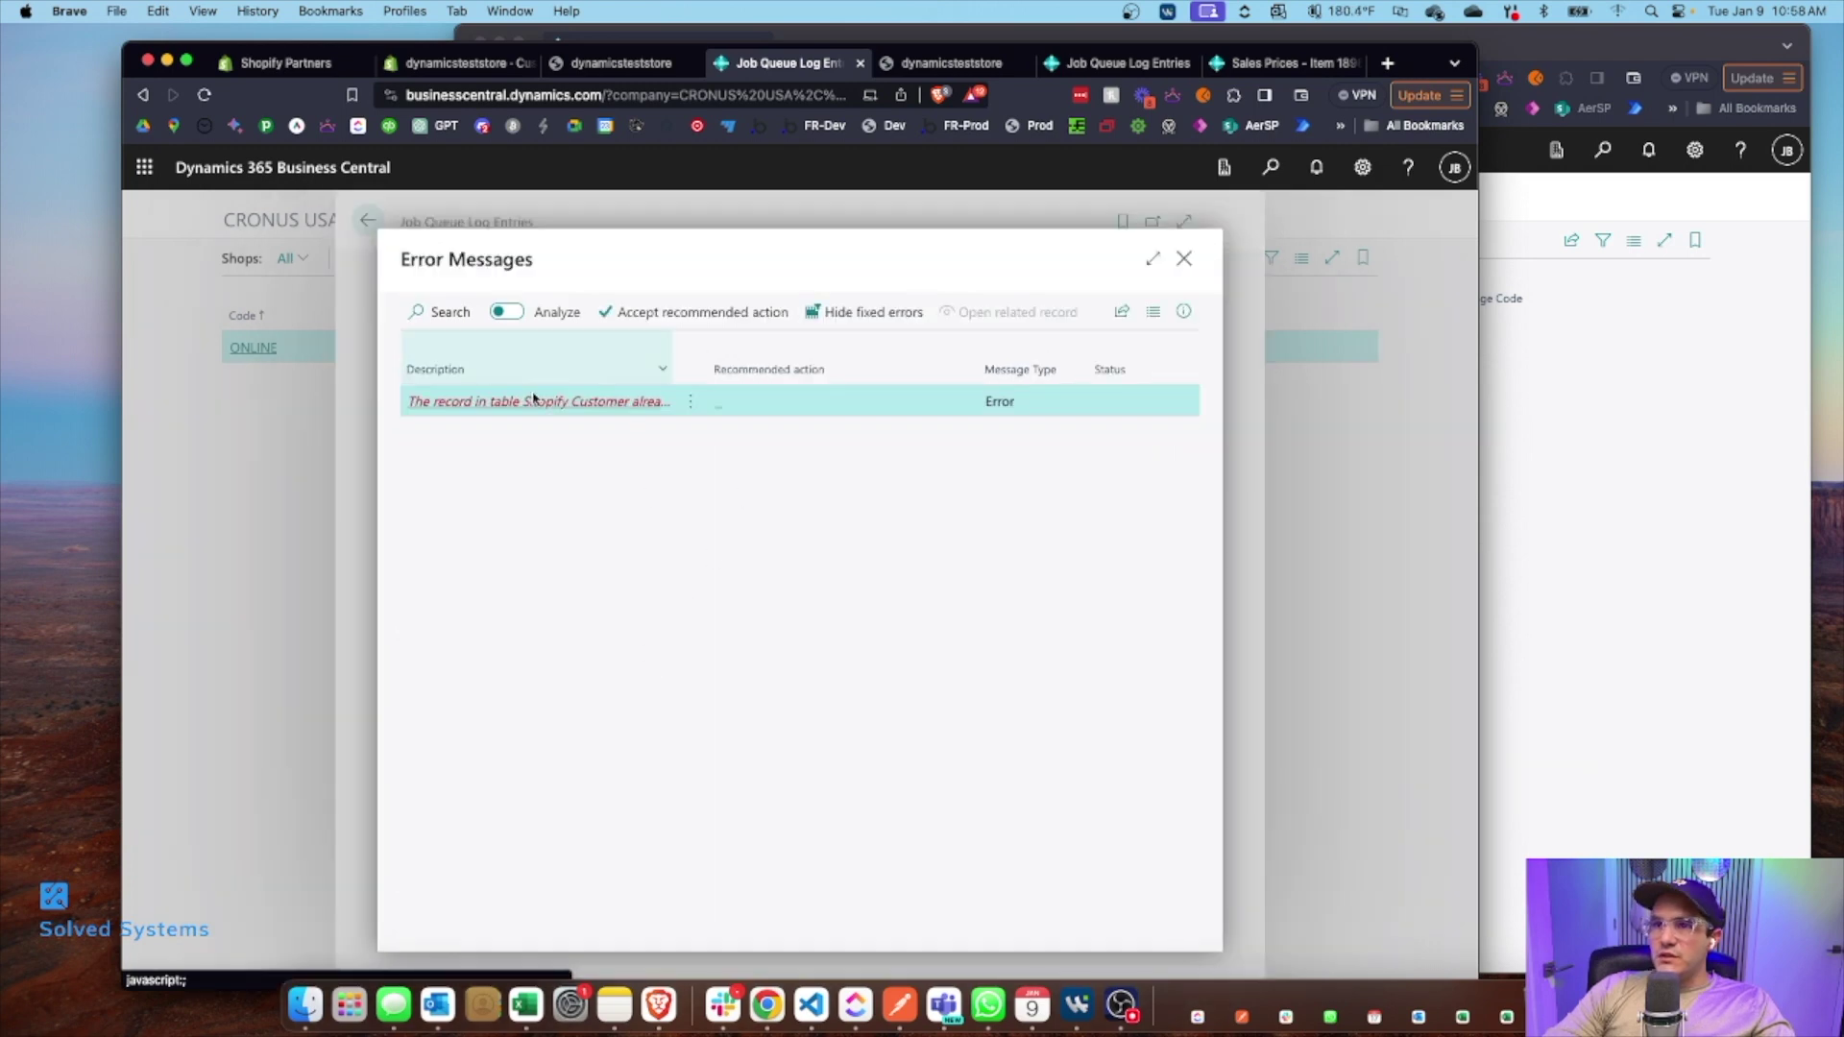
click(525, 410)
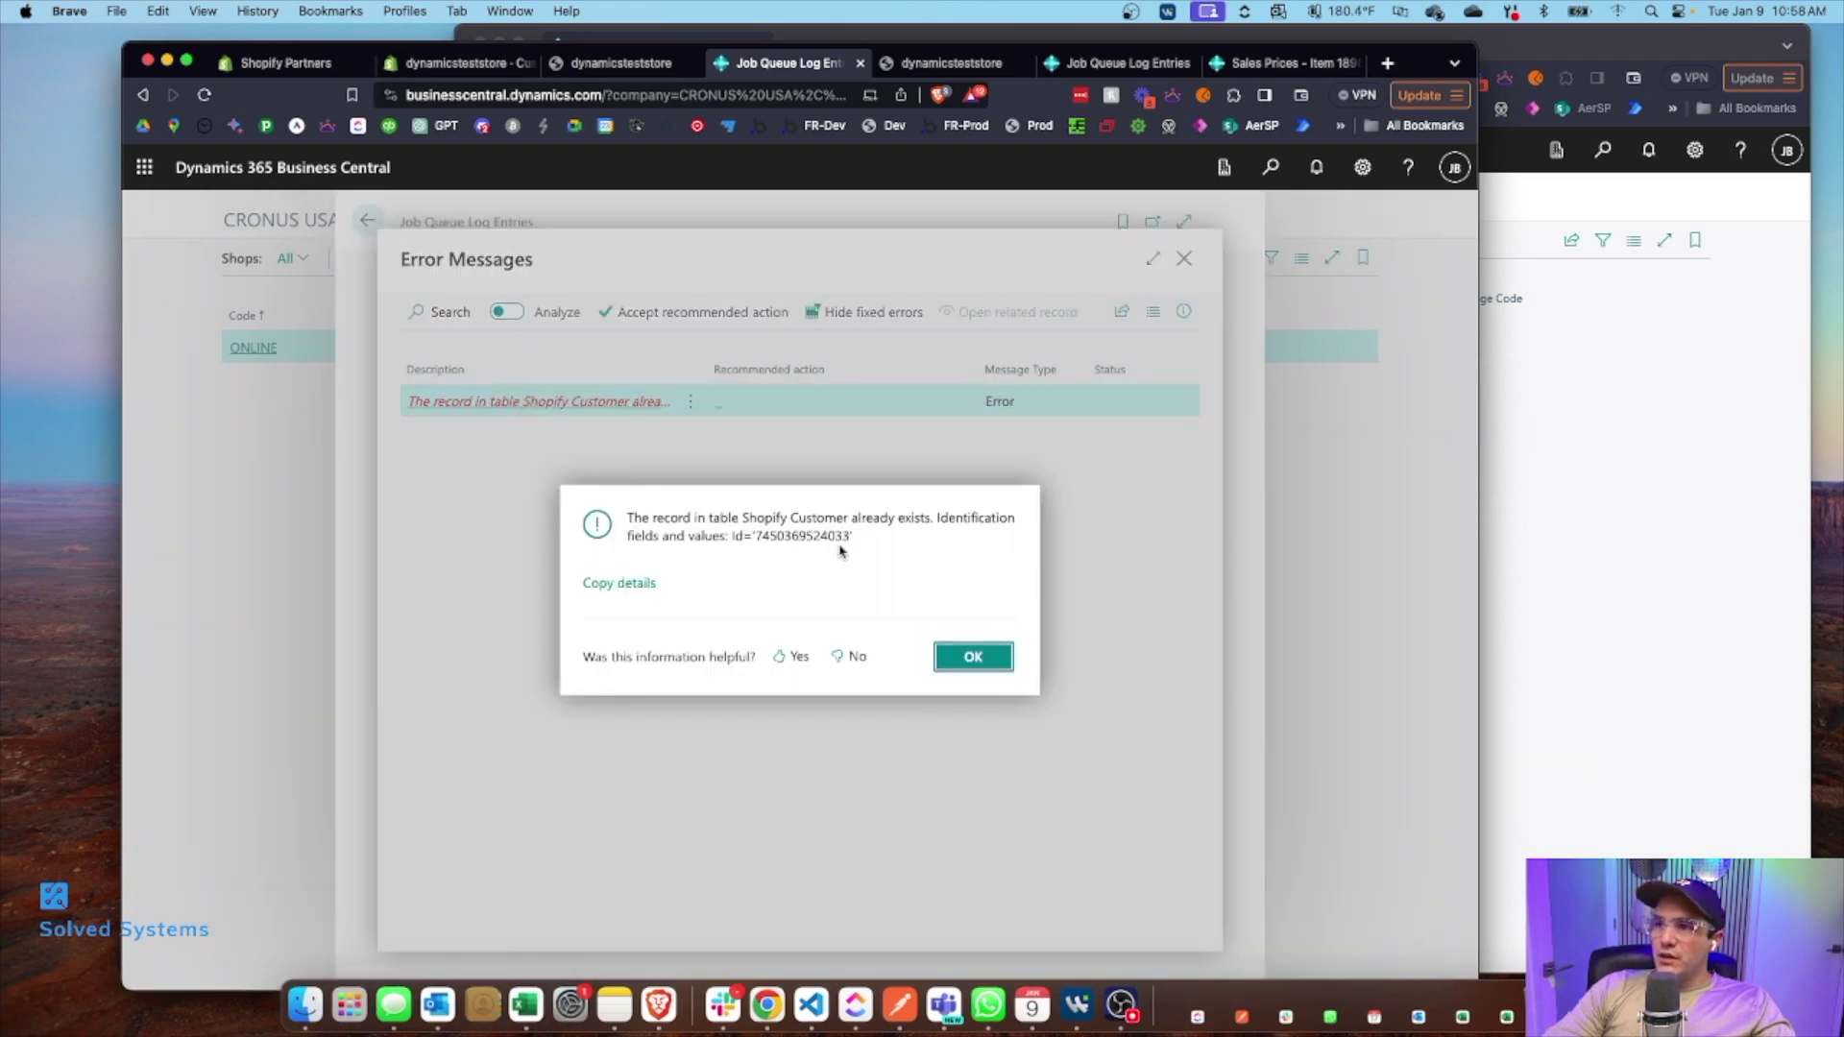
click(968, 656)
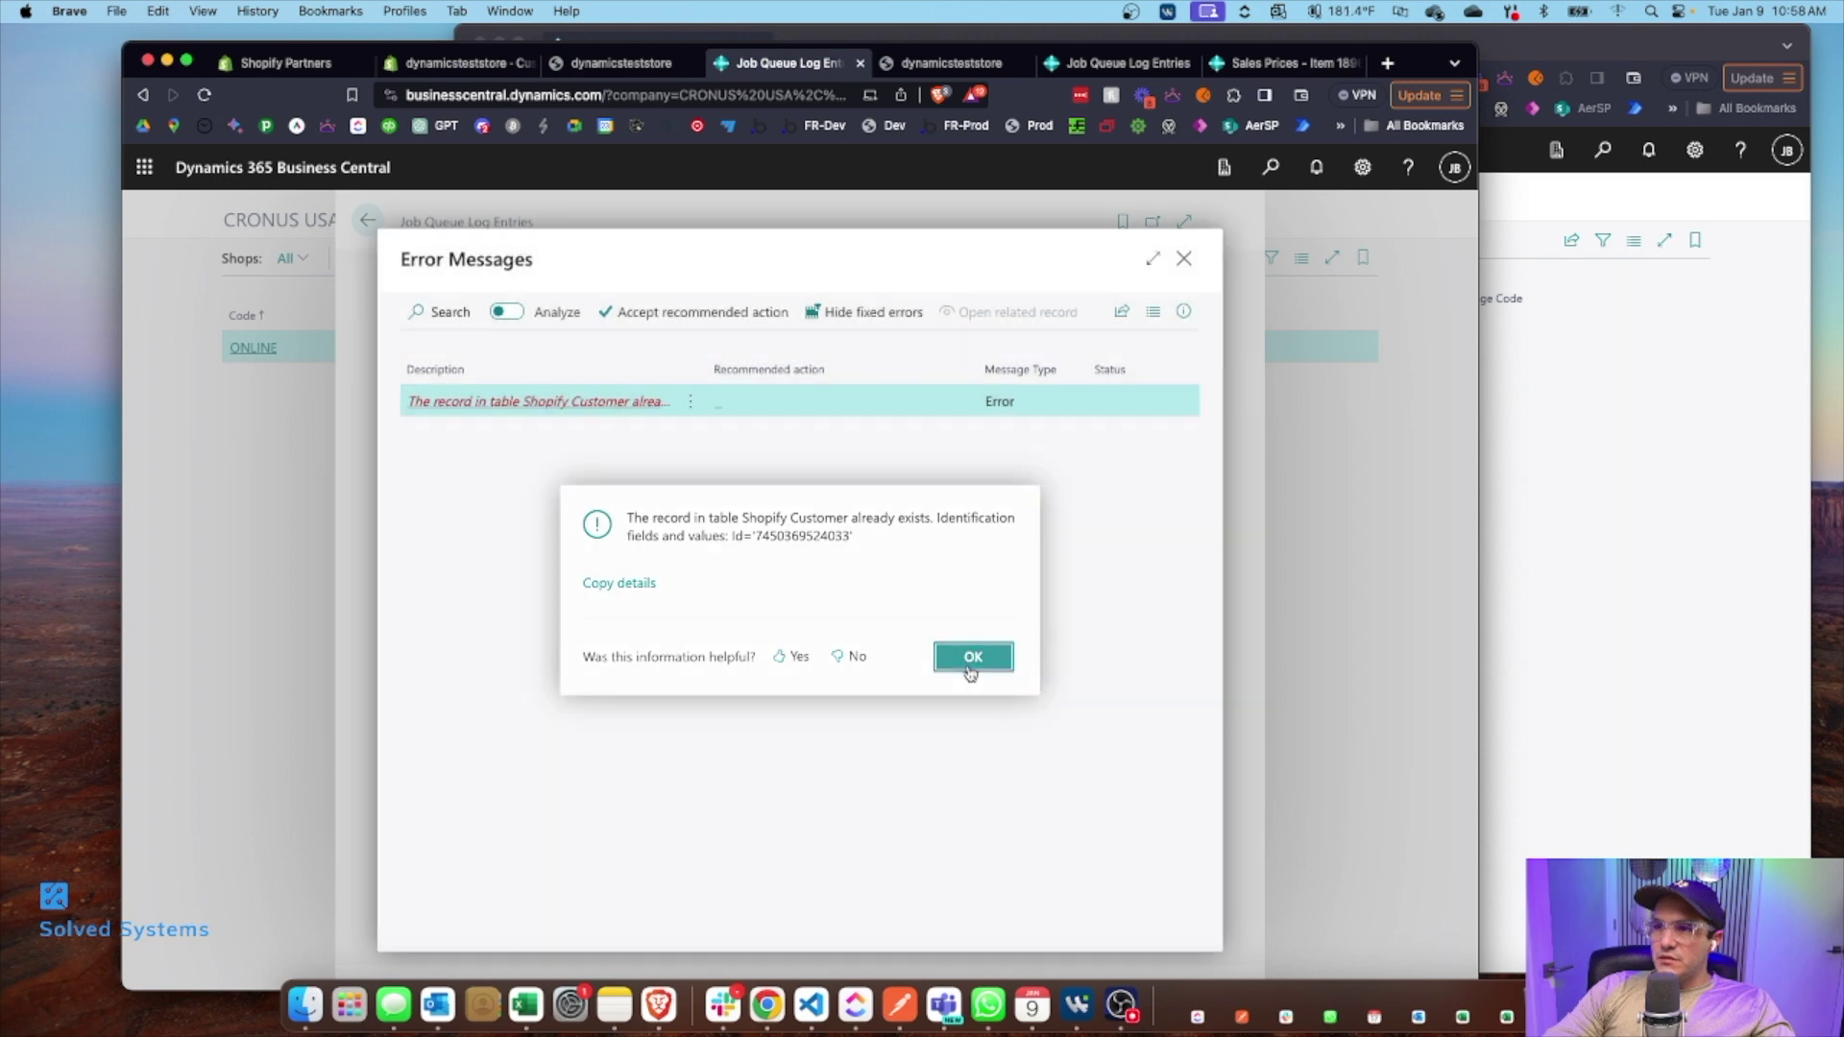
click(1187, 259)
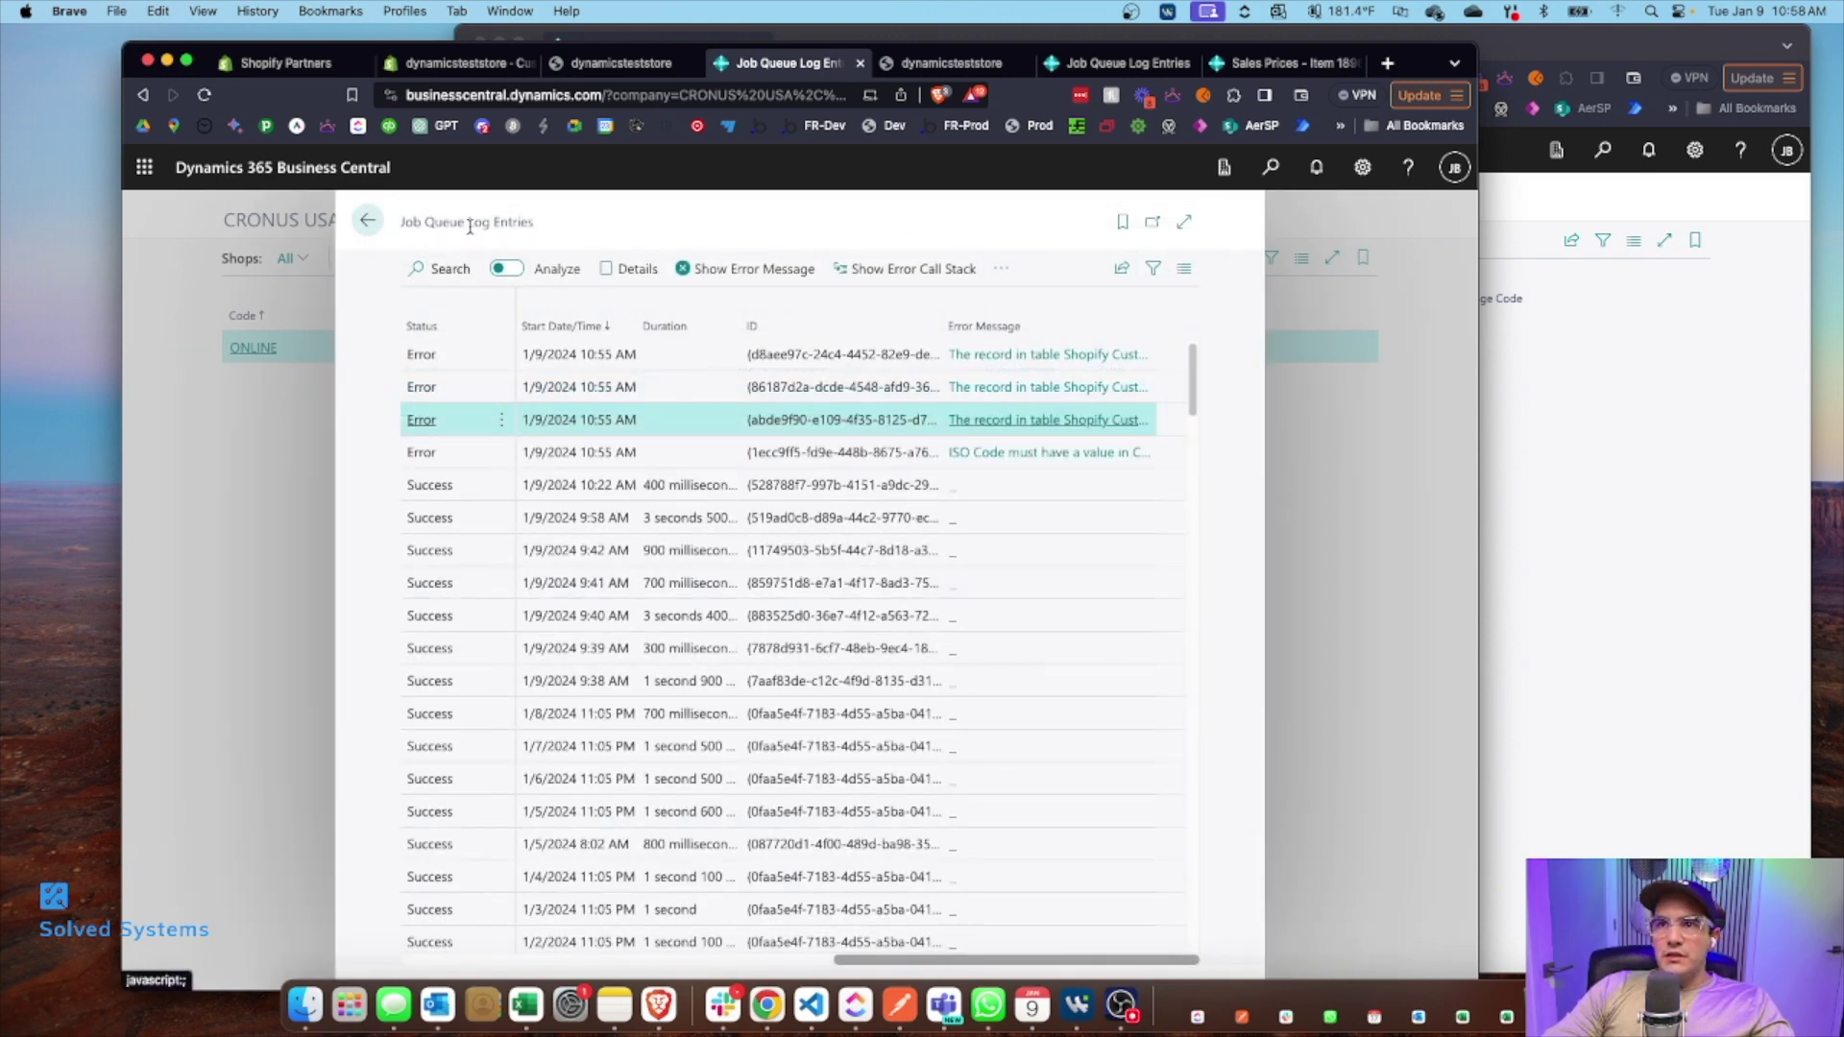
click(369, 223)
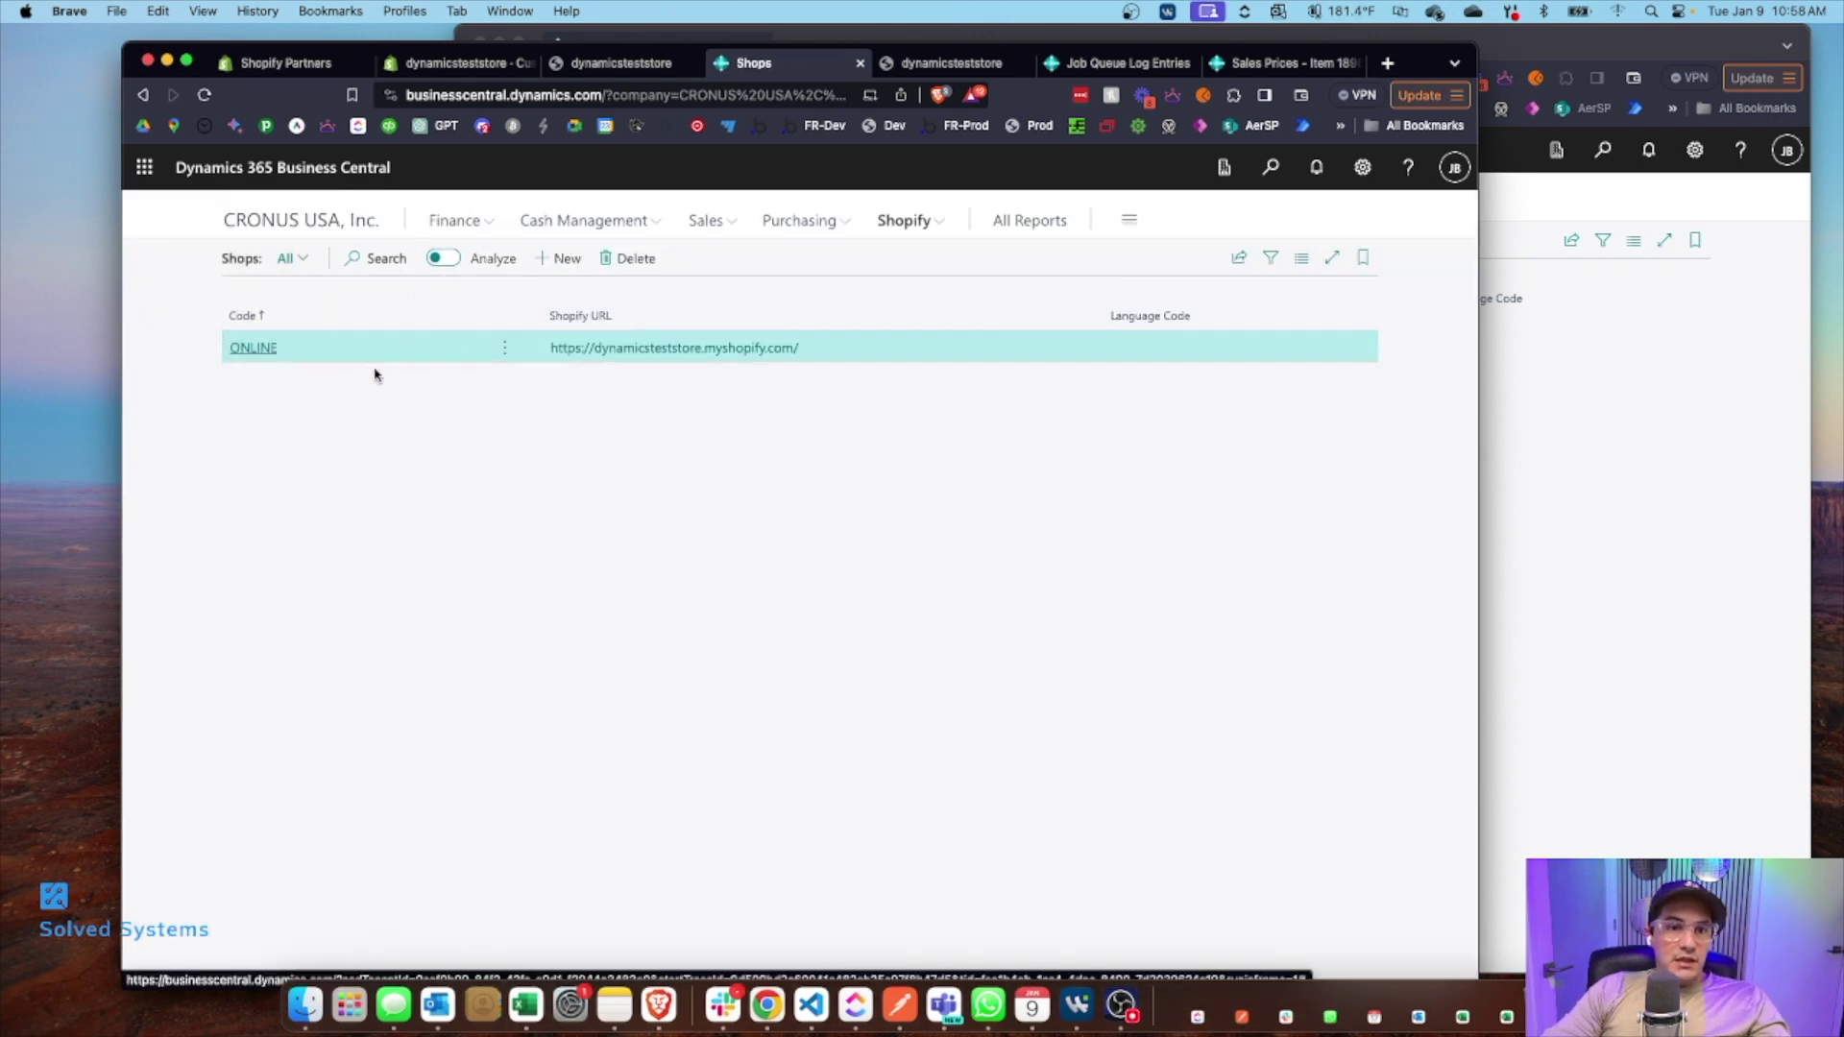
Step: Check Job Queue Log Entries again, then open the Shopify Customers list
click(1275, 166)
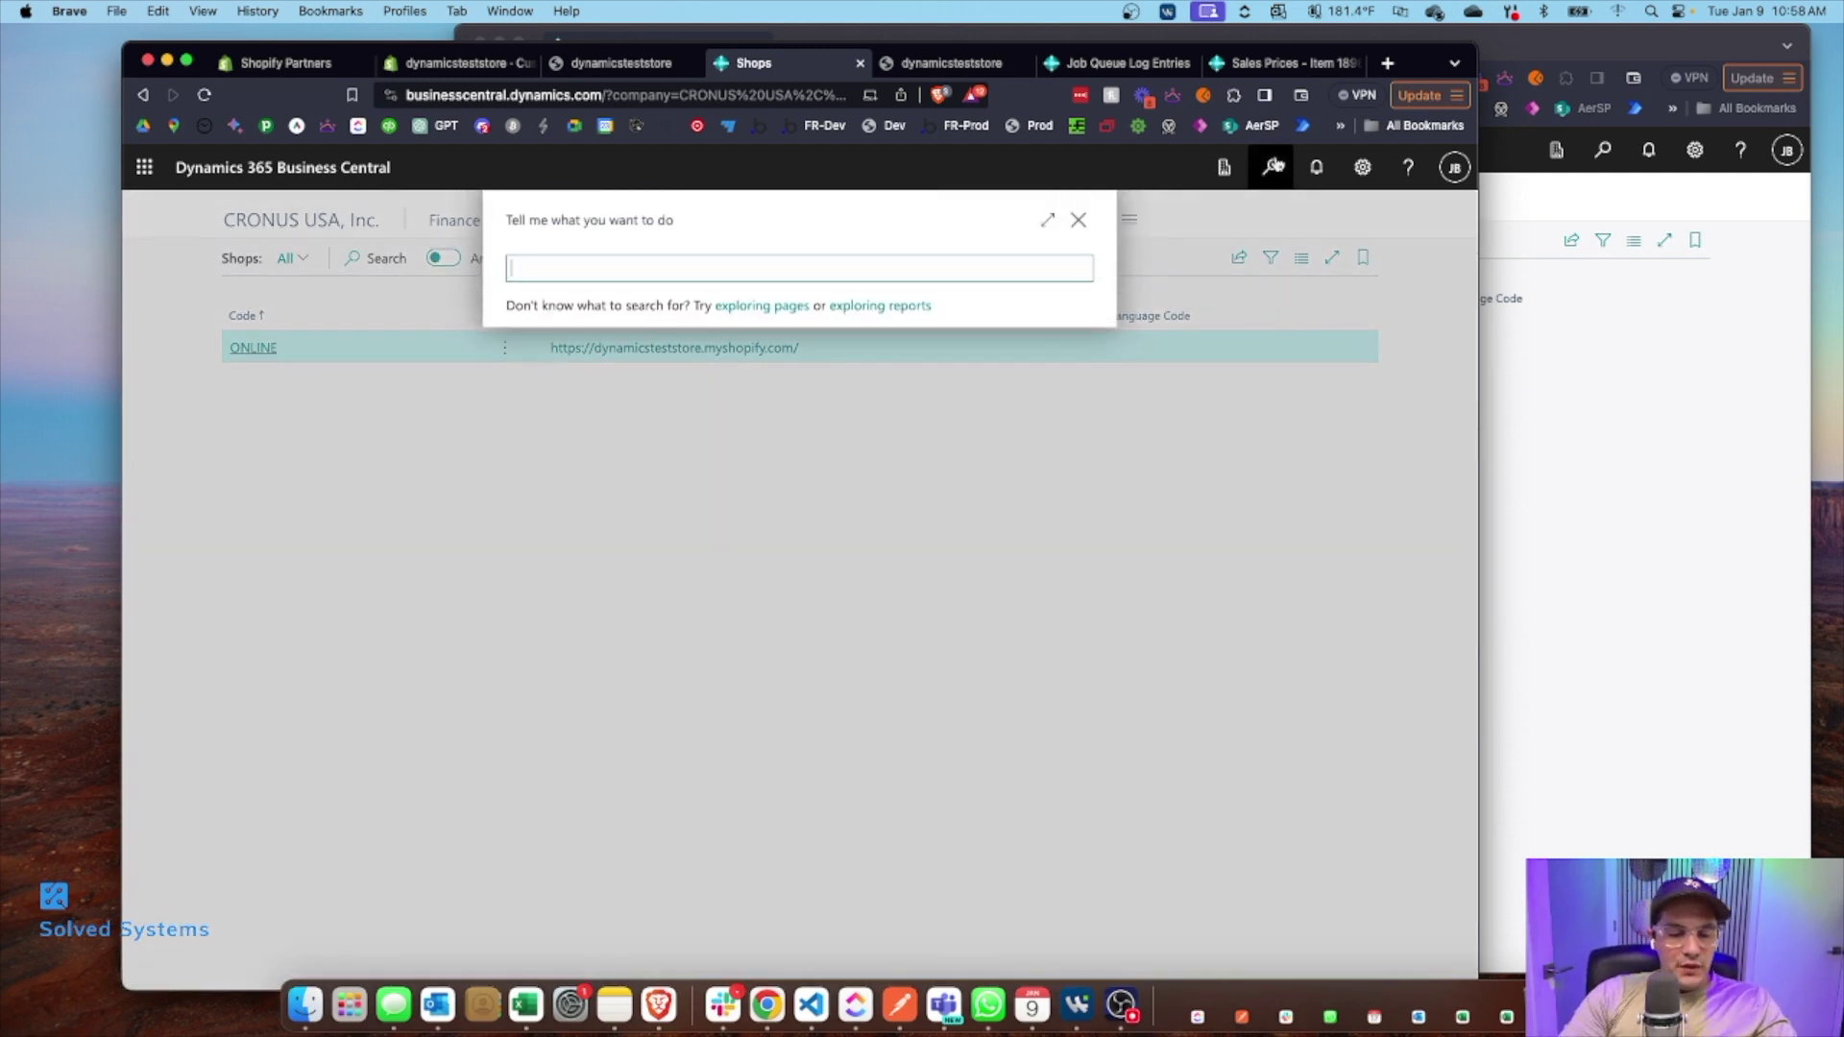
text(job q)
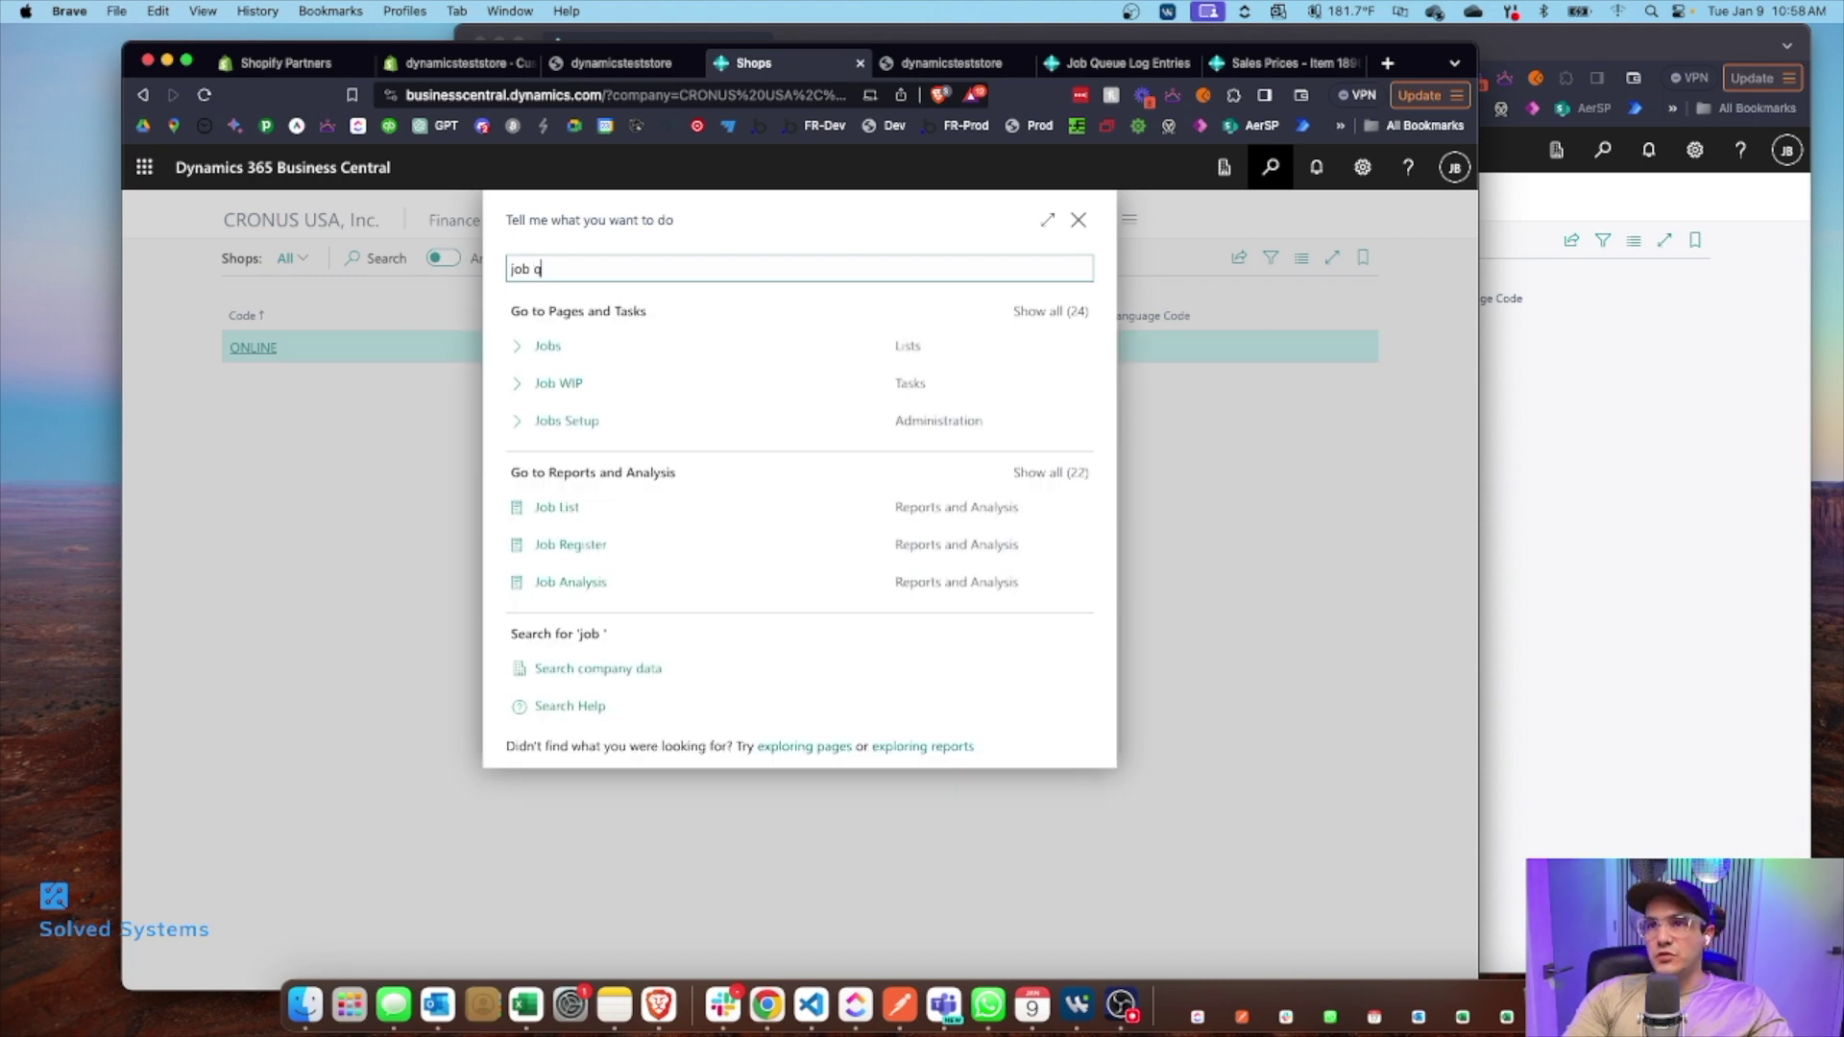
text(ue)
click(646, 420)
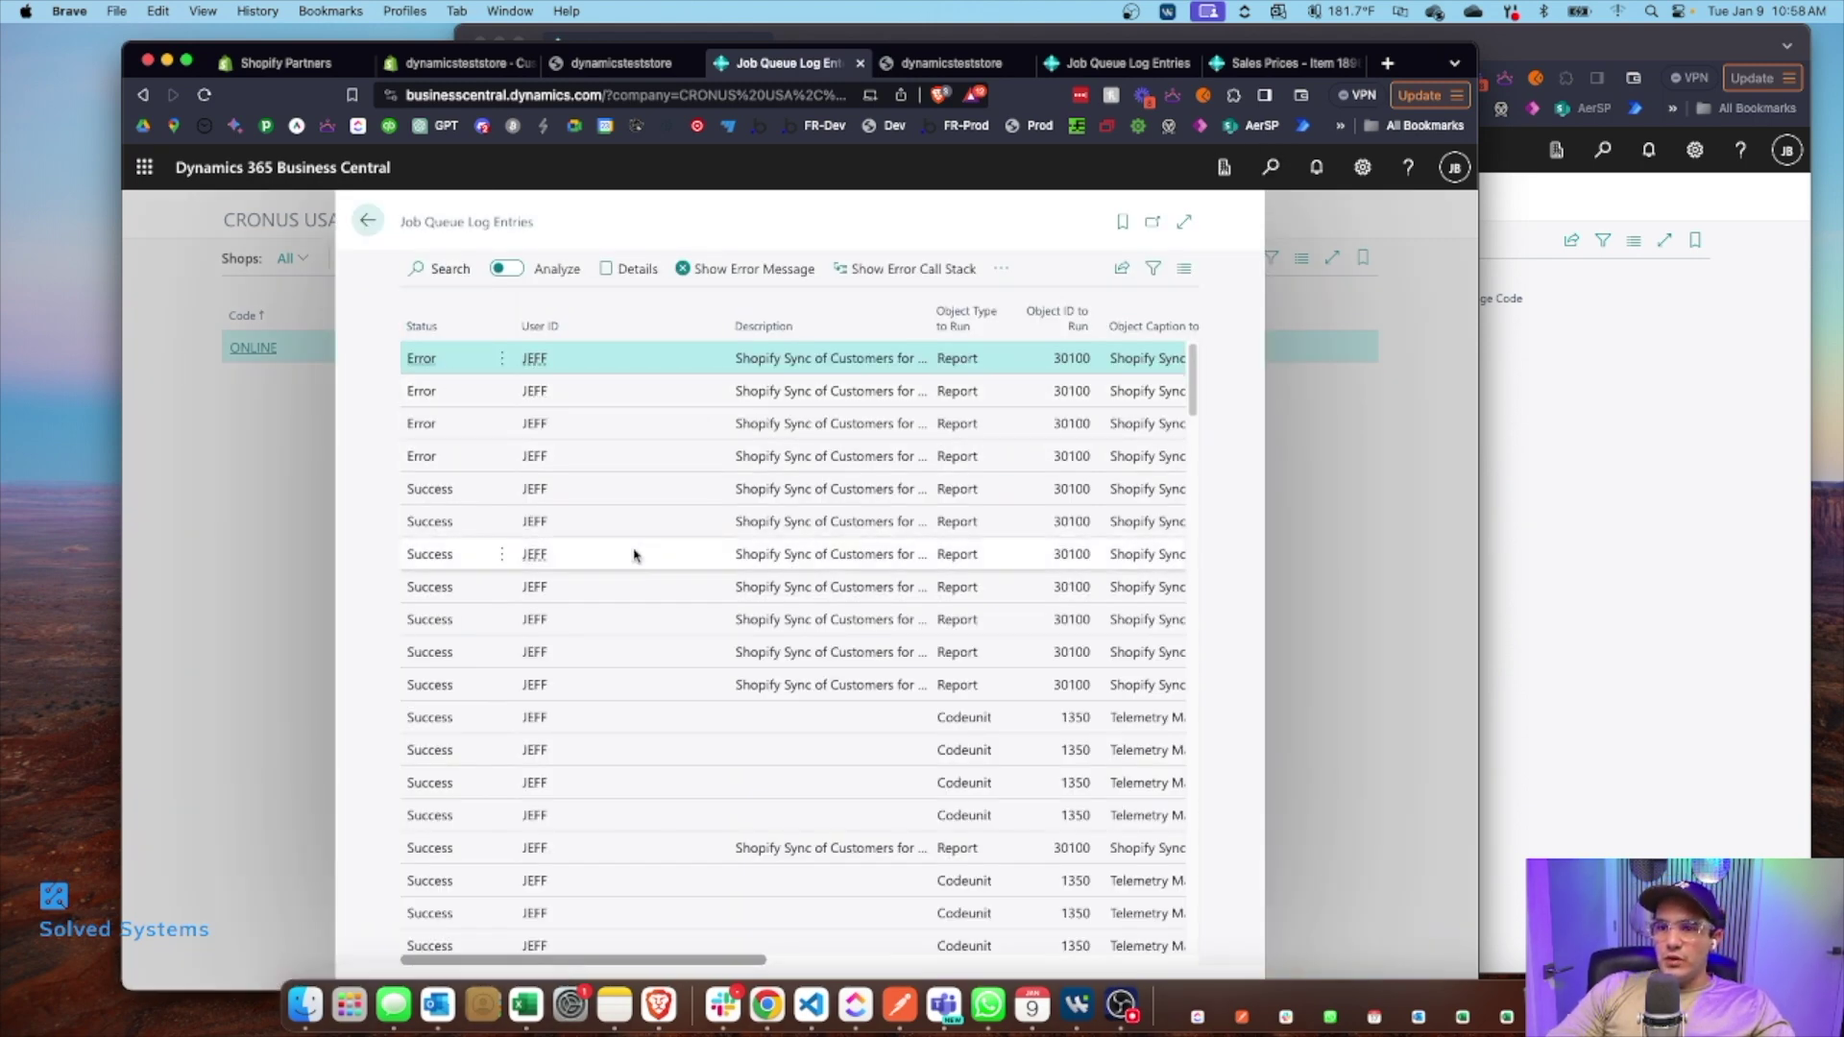
scroll(655, 525, right, 10)
scroll(656, 525, left, 10)
key(Escape)
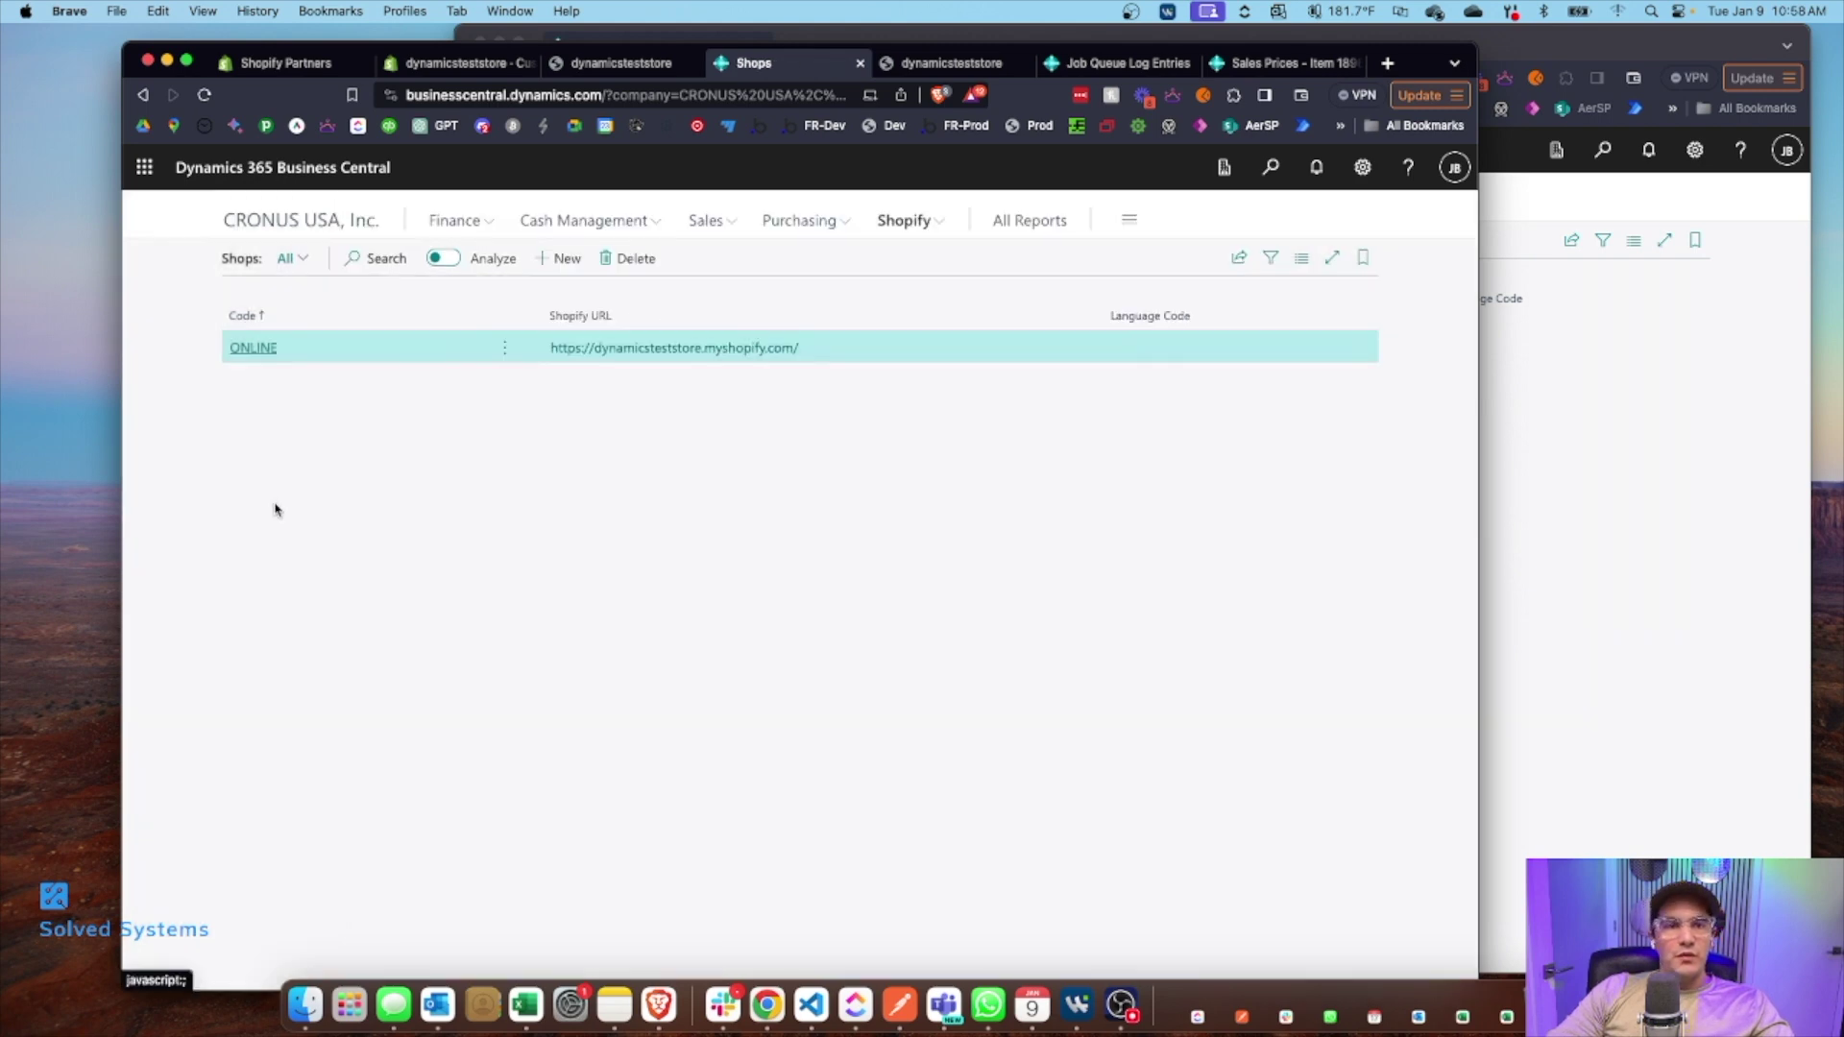
click(888, 223)
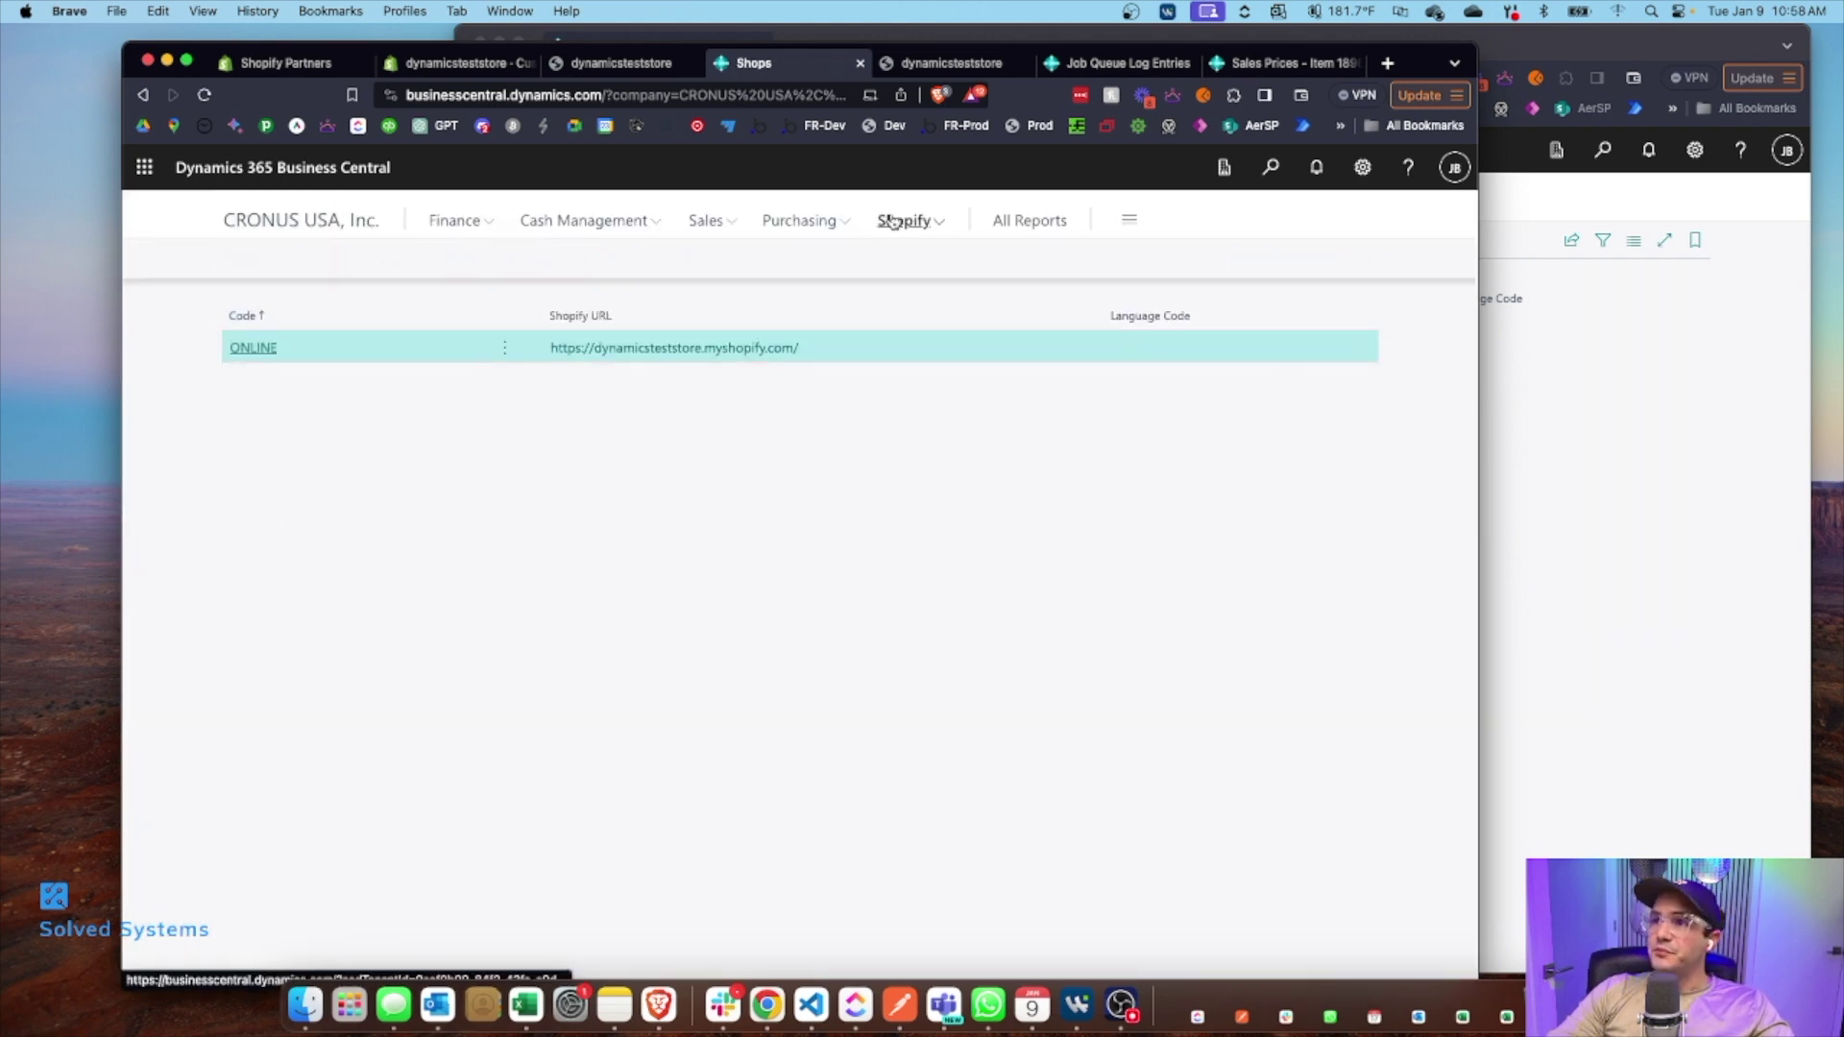
click(322, 260)
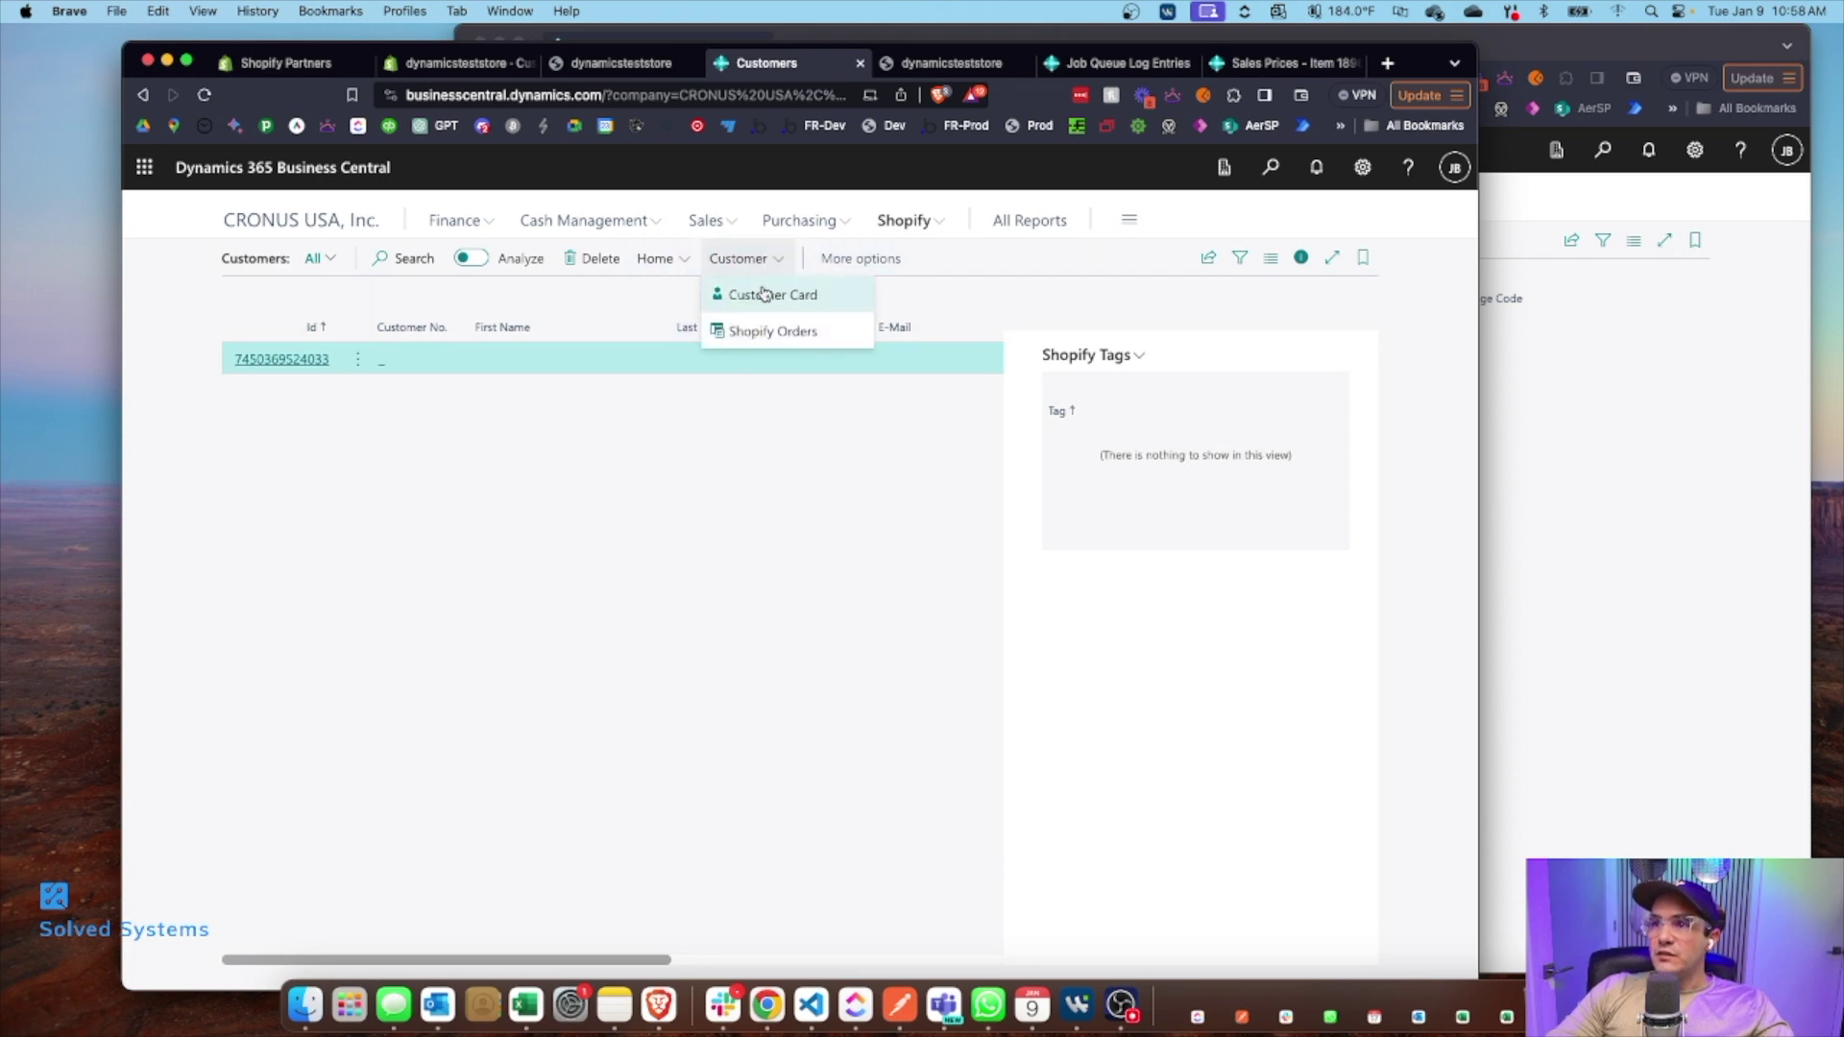
mouse_move(659, 257)
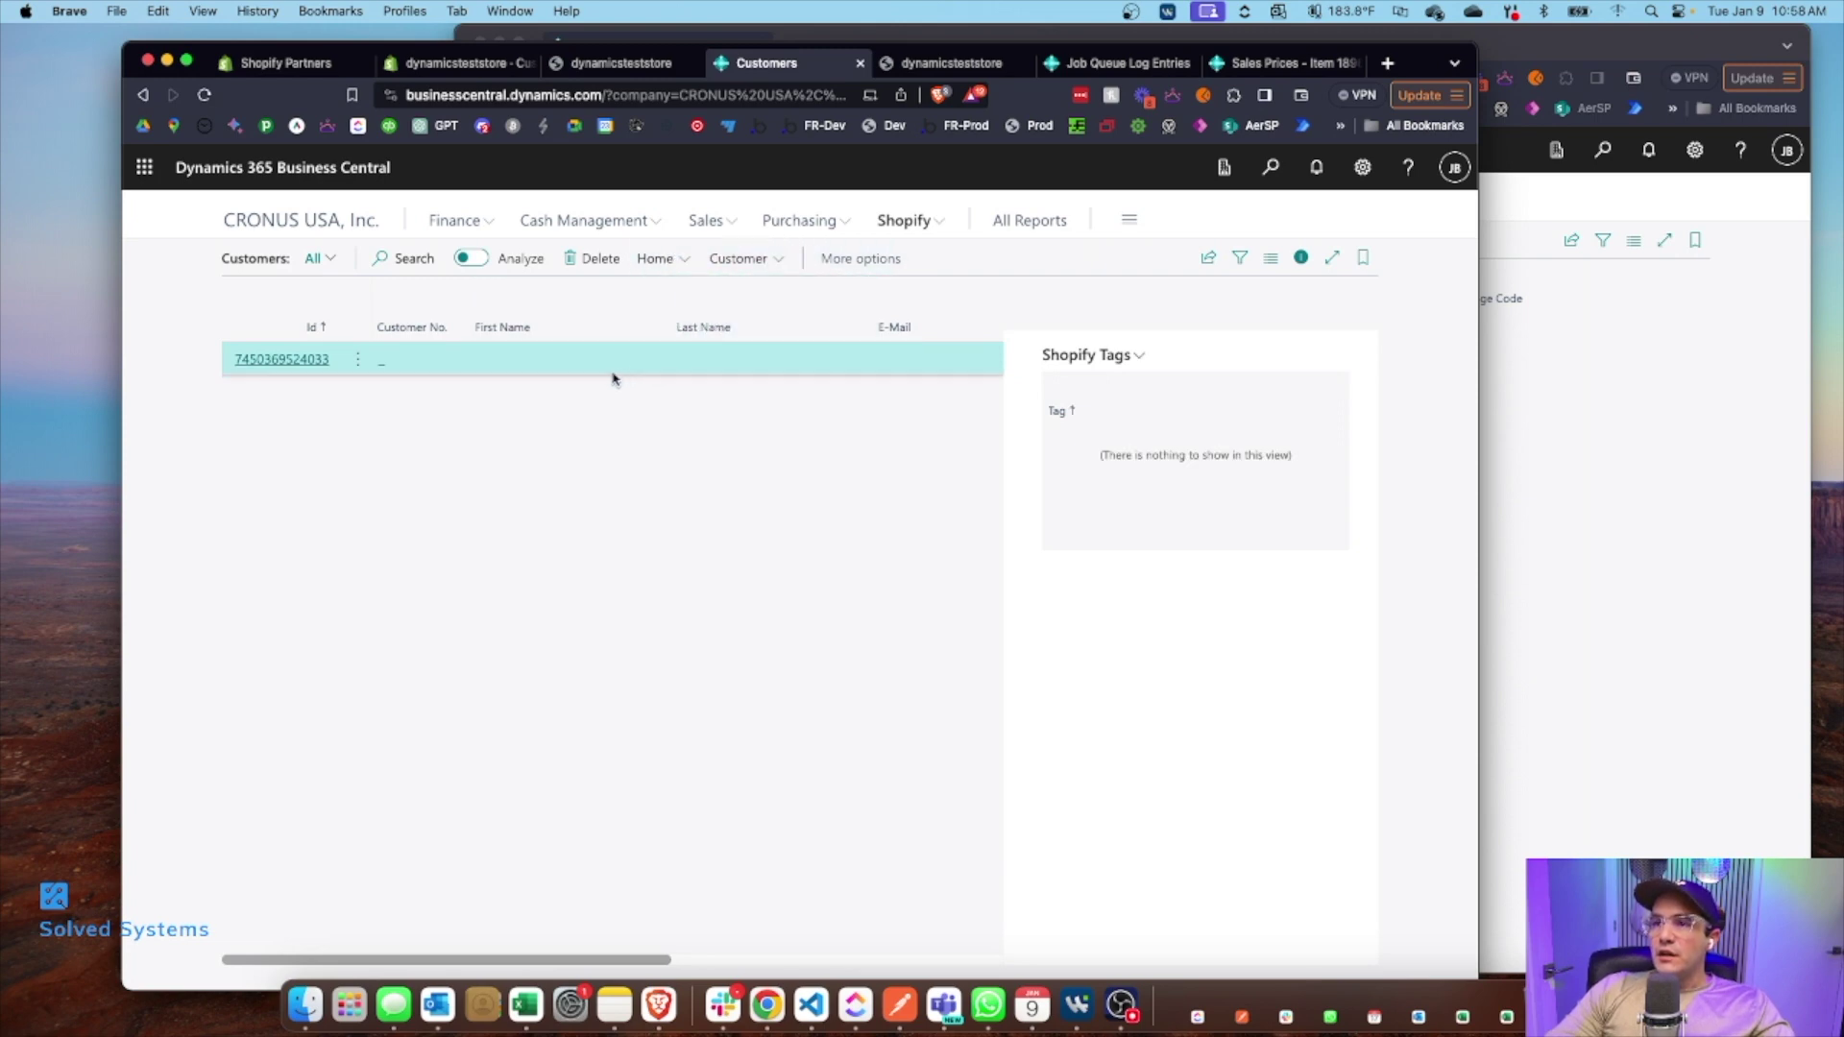
Step: Recheck the newest failed sync error, then inspect the blank imported customer's Shopify customer card
click(1270, 167)
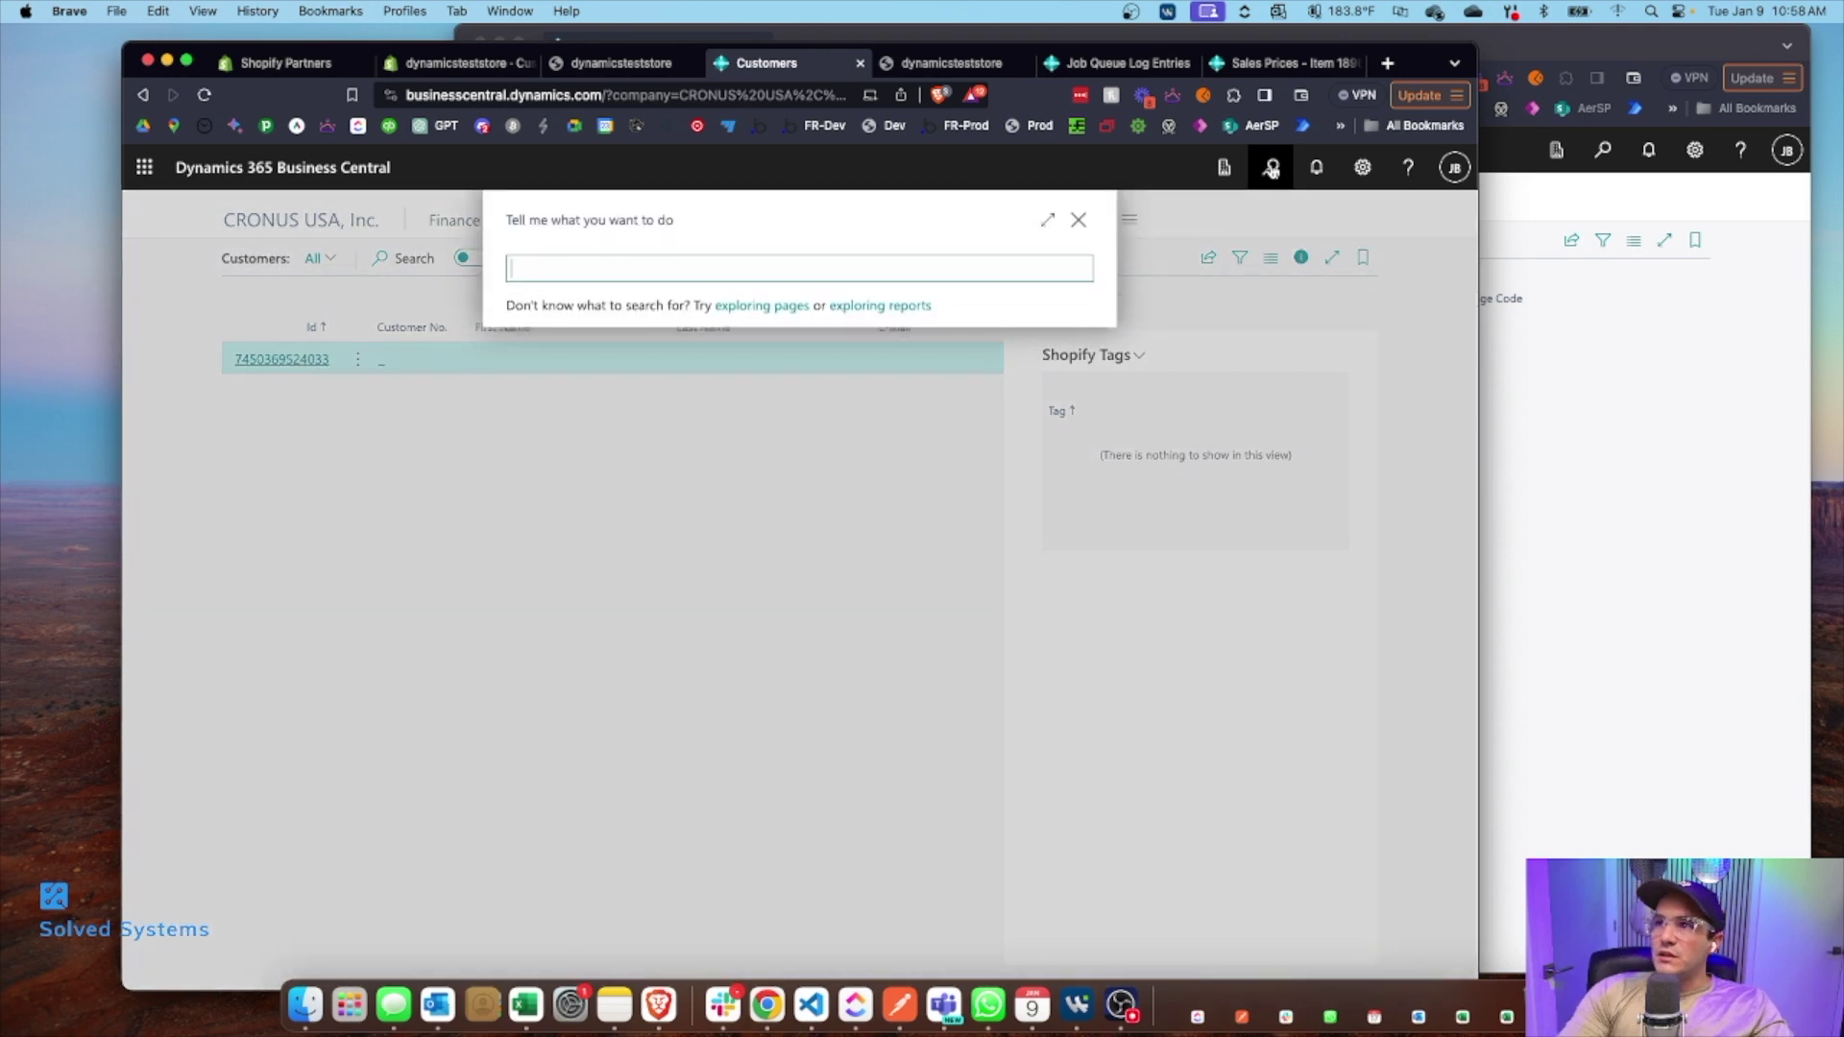
text(qu)
key(BackSpace)
key(BackSpace)
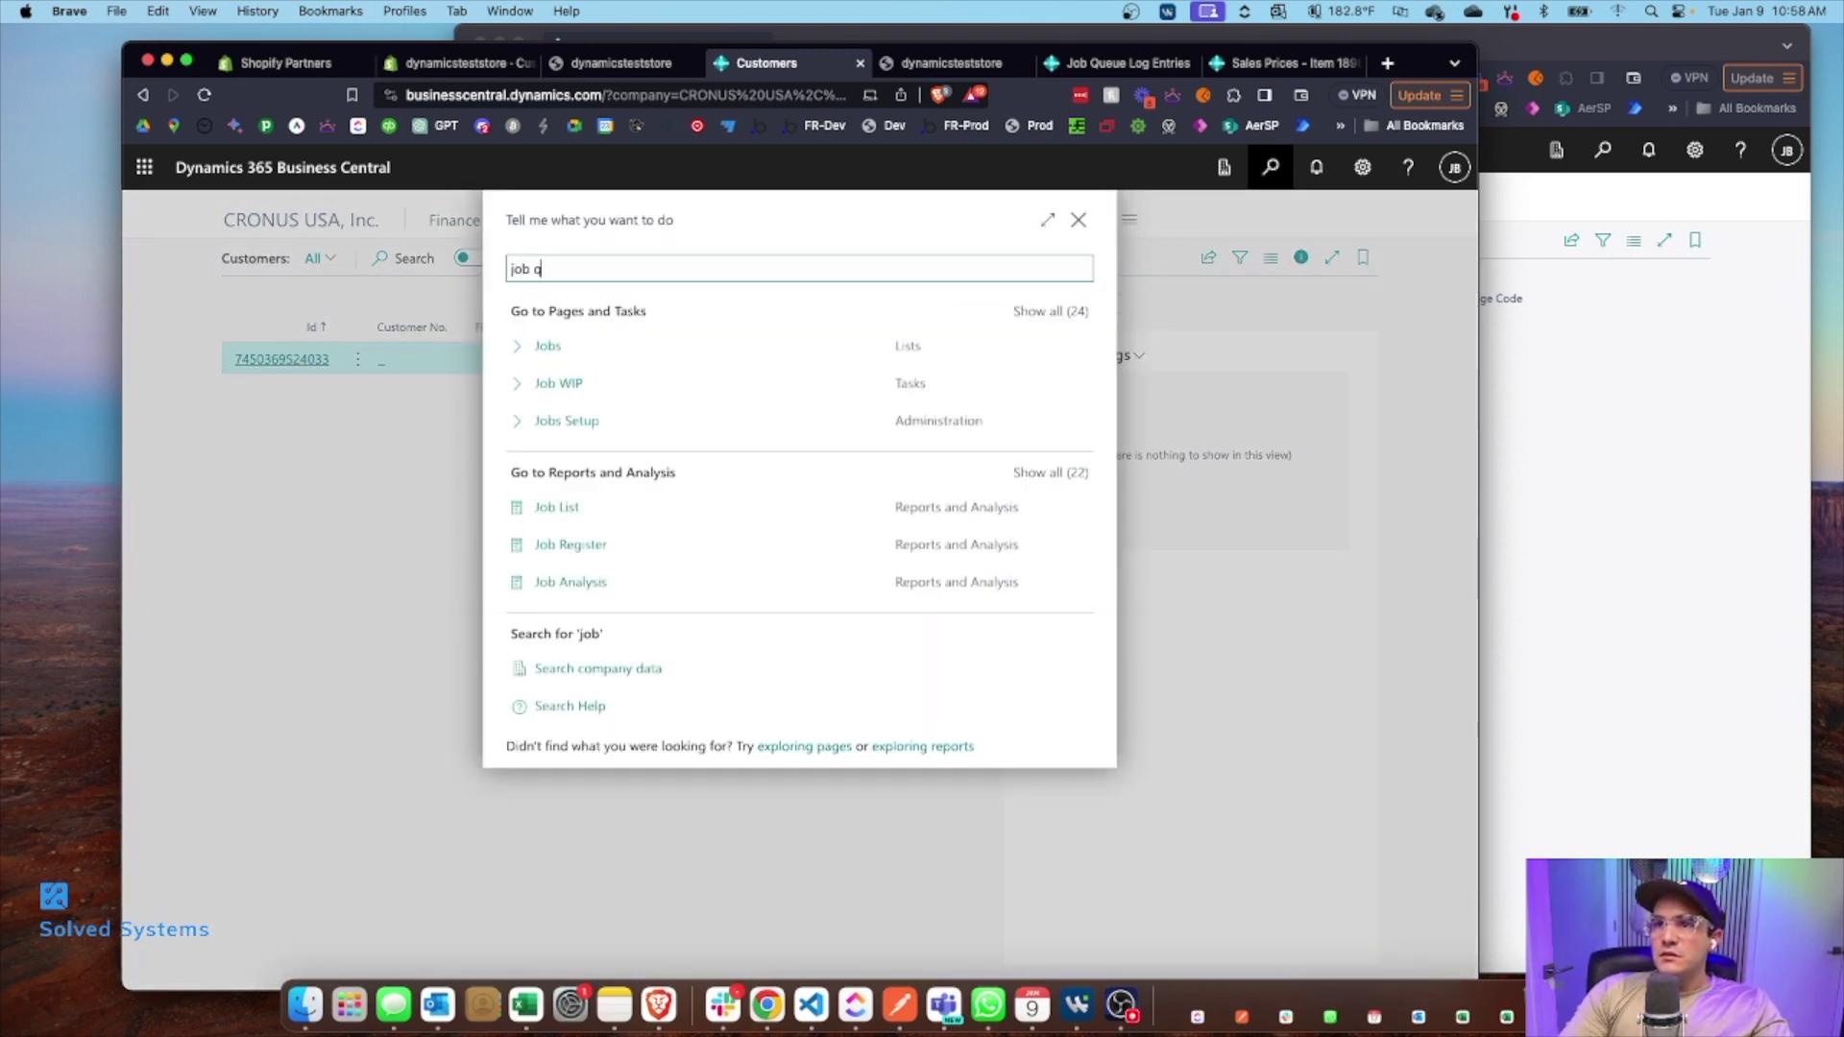
text(job q)
click(658, 420)
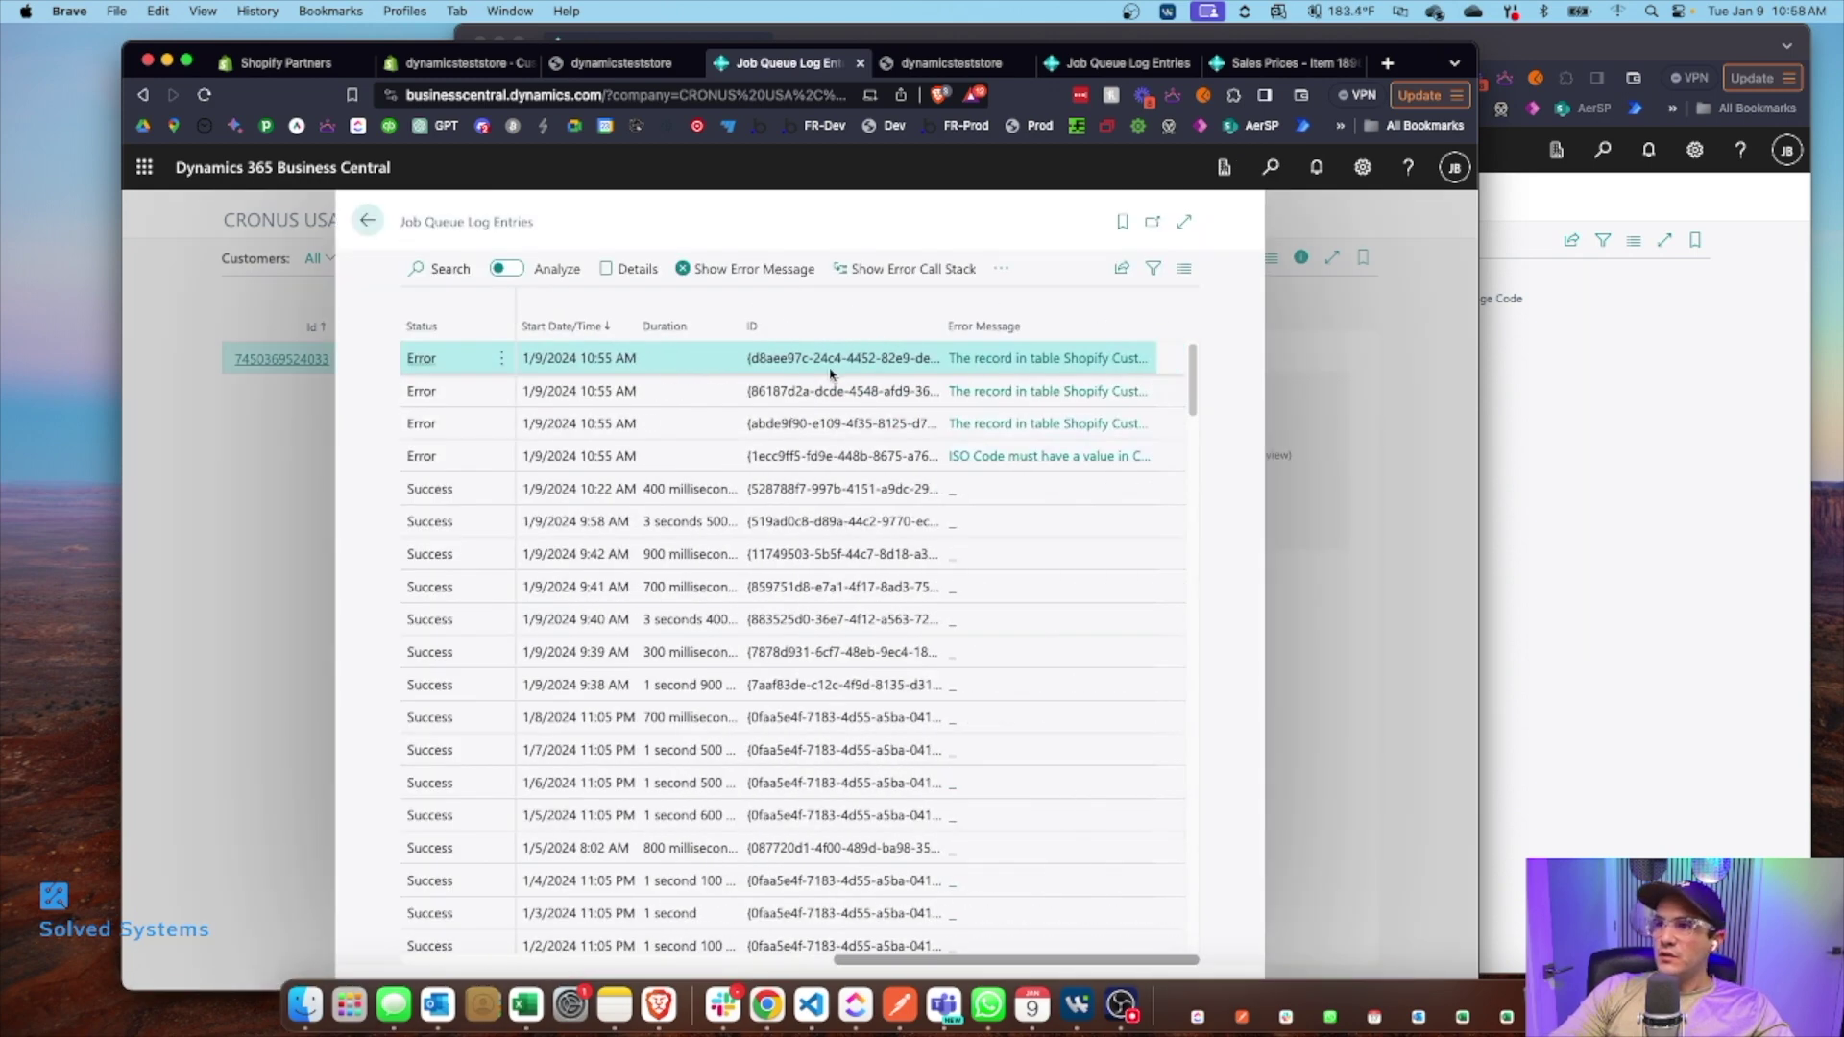
click(1092, 361)
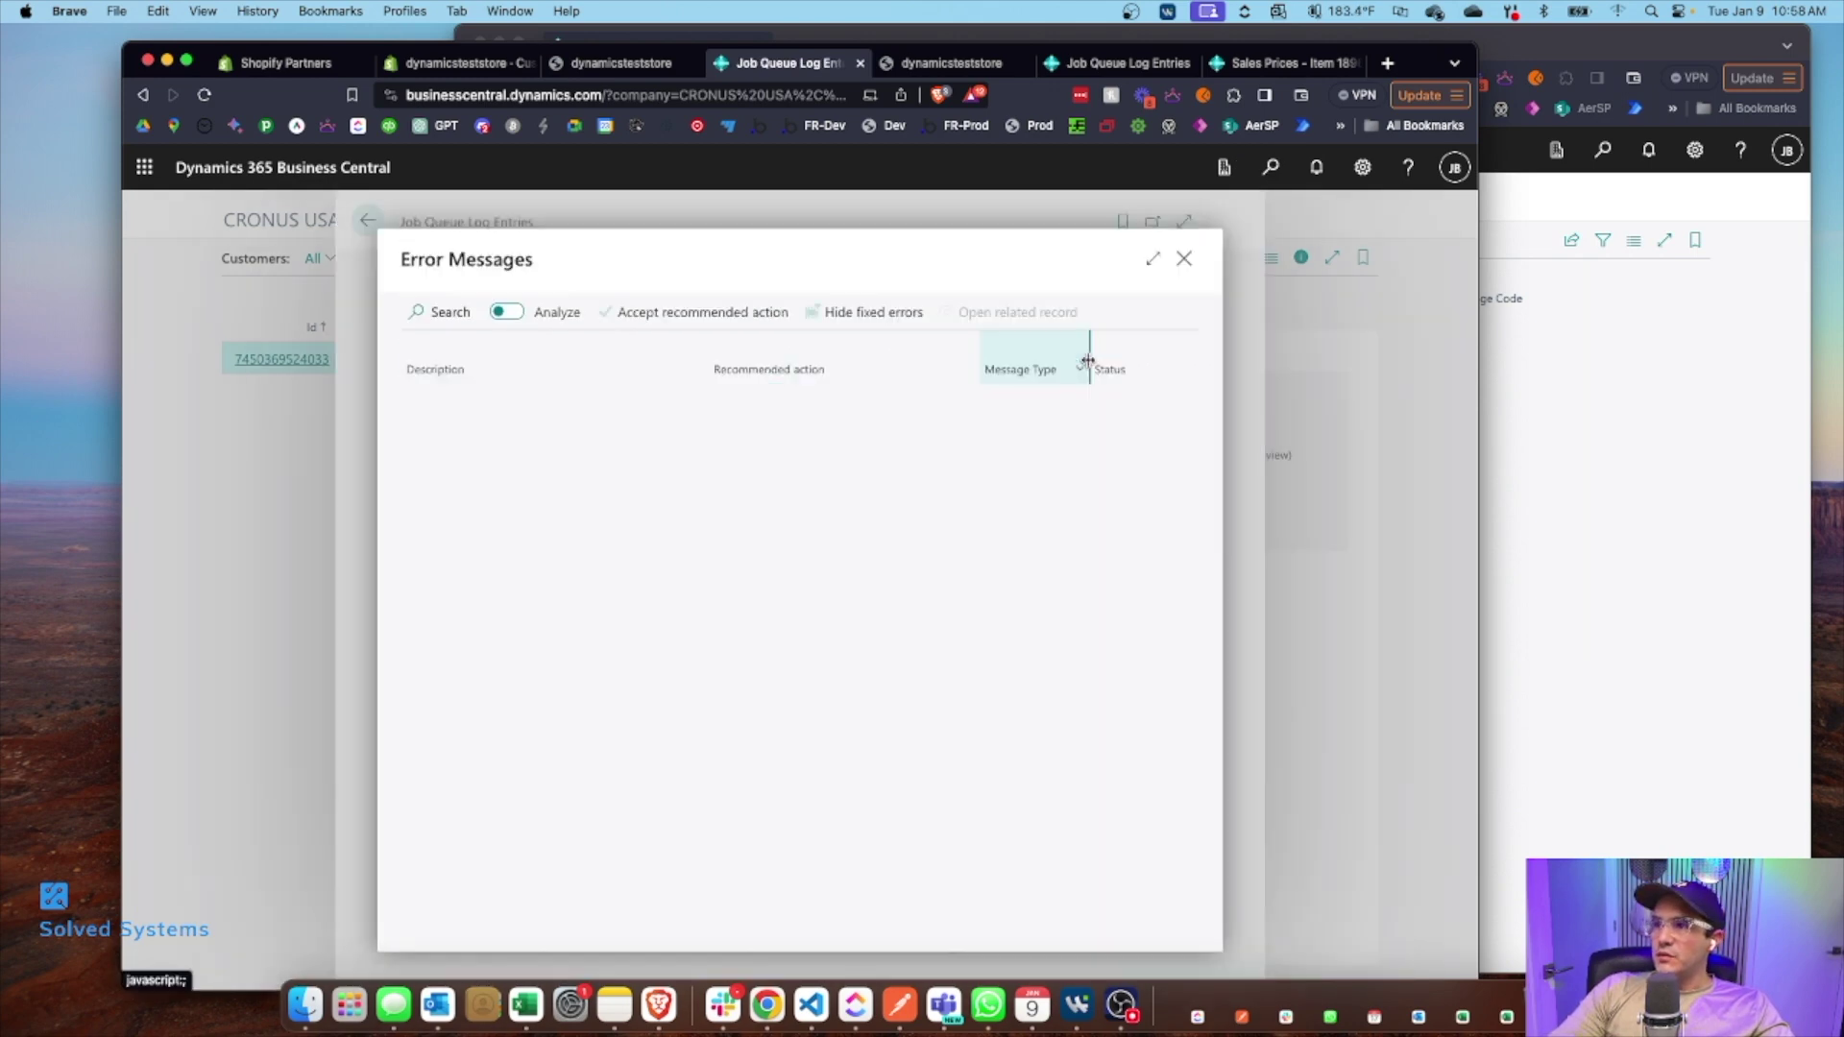
click(1184, 259)
click(363, 217)
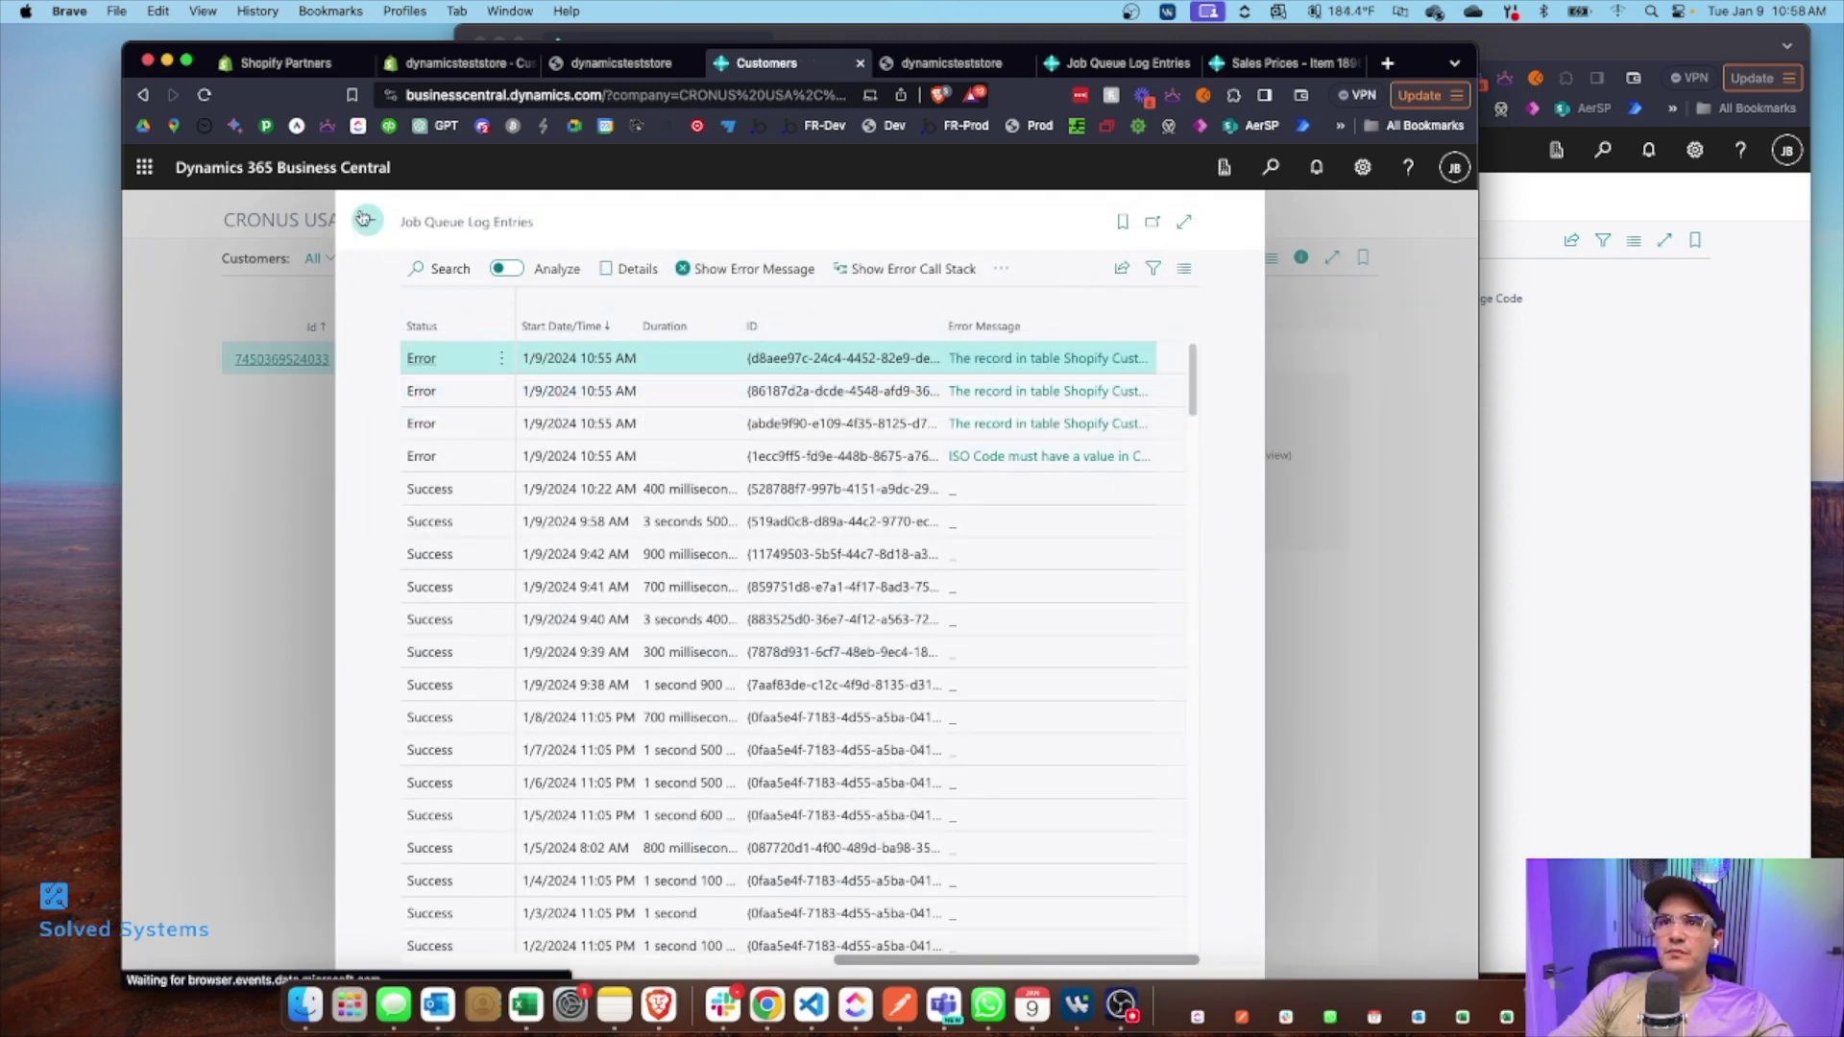
click(294, 361)
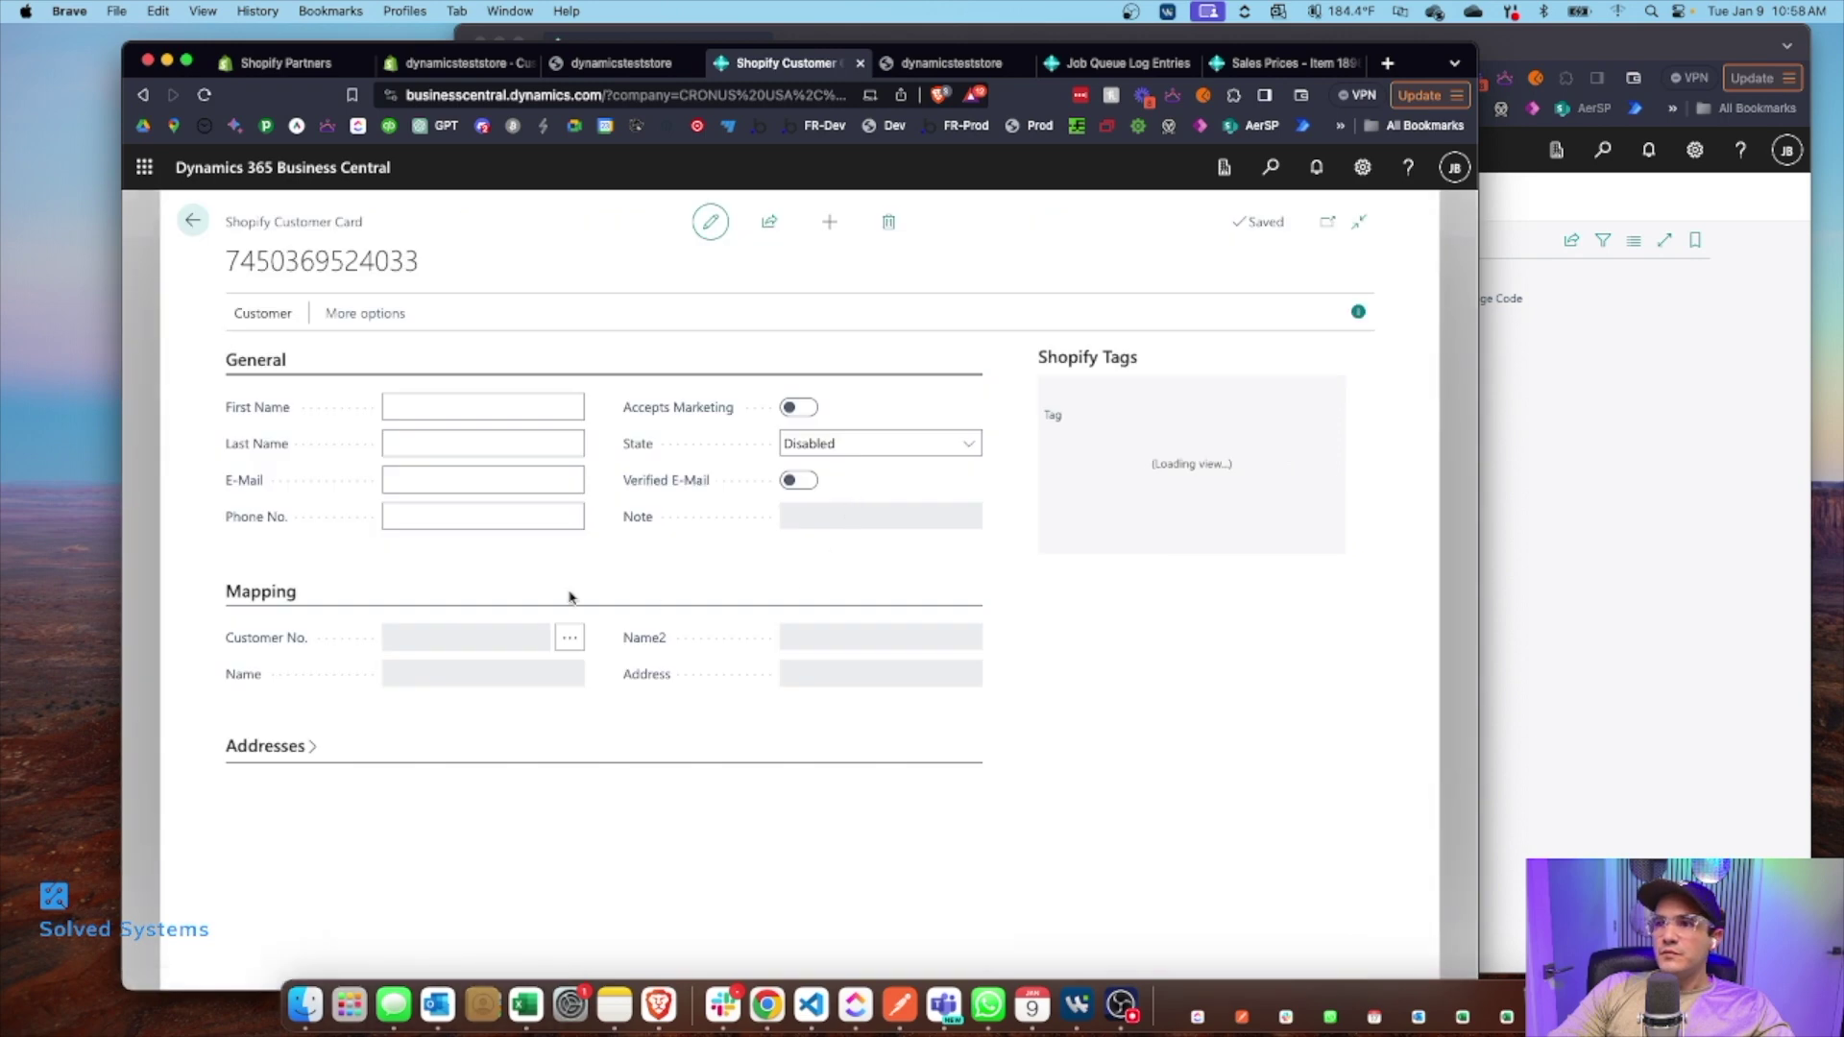
click(192, 221)
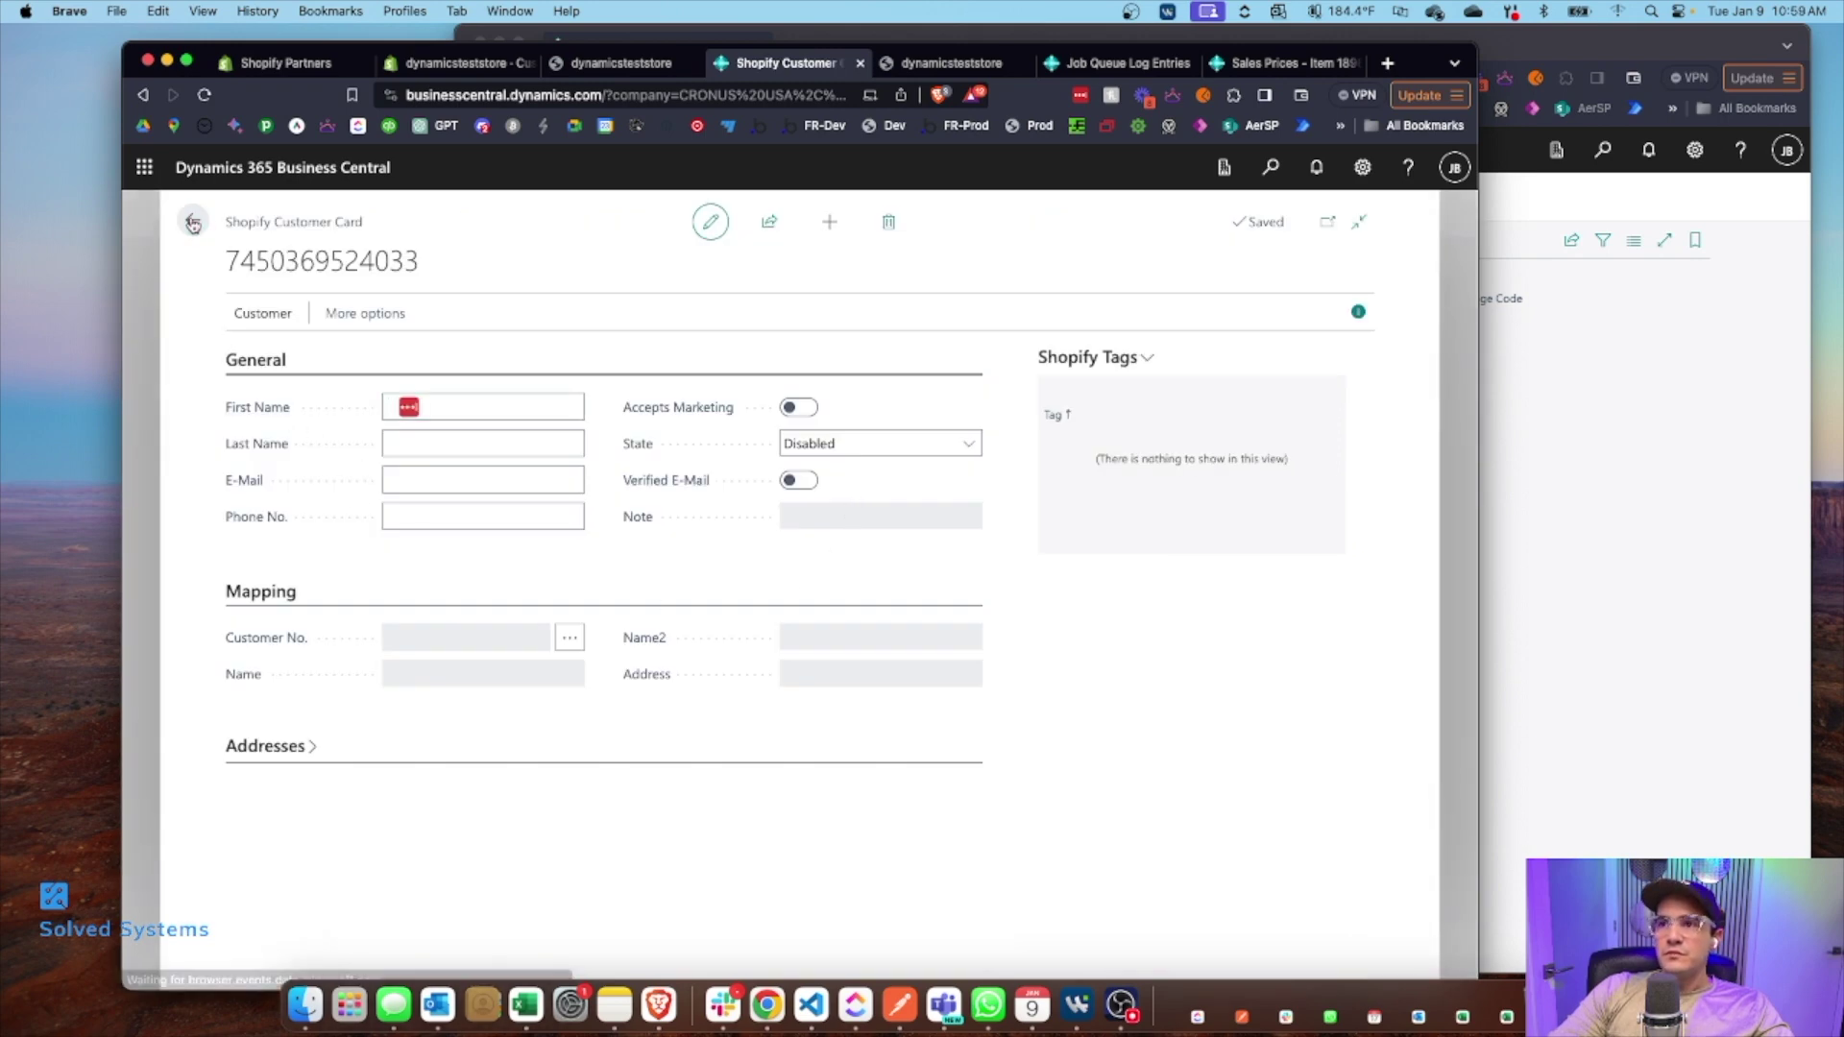
Step: Refresh the customers page, check the Job Queue Log Entries for sync runs, and close Sales Prices
click(205, 95)
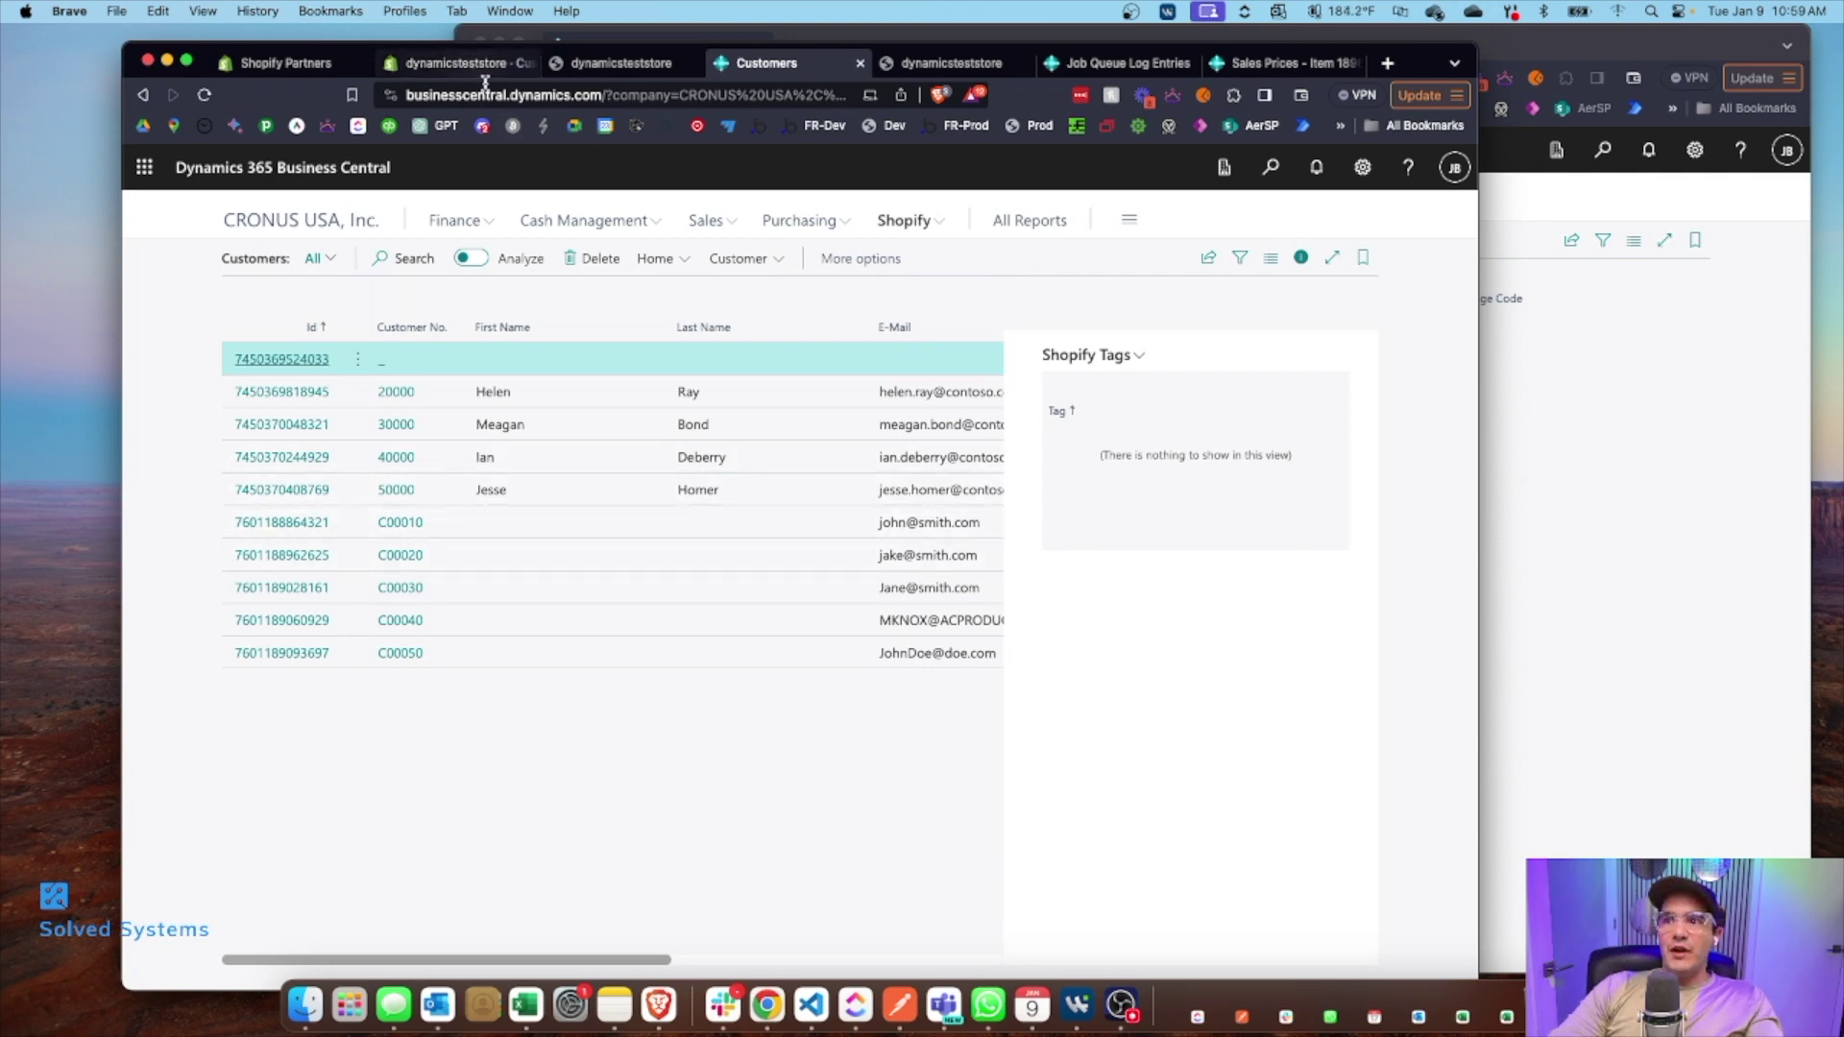
click(429, 65)
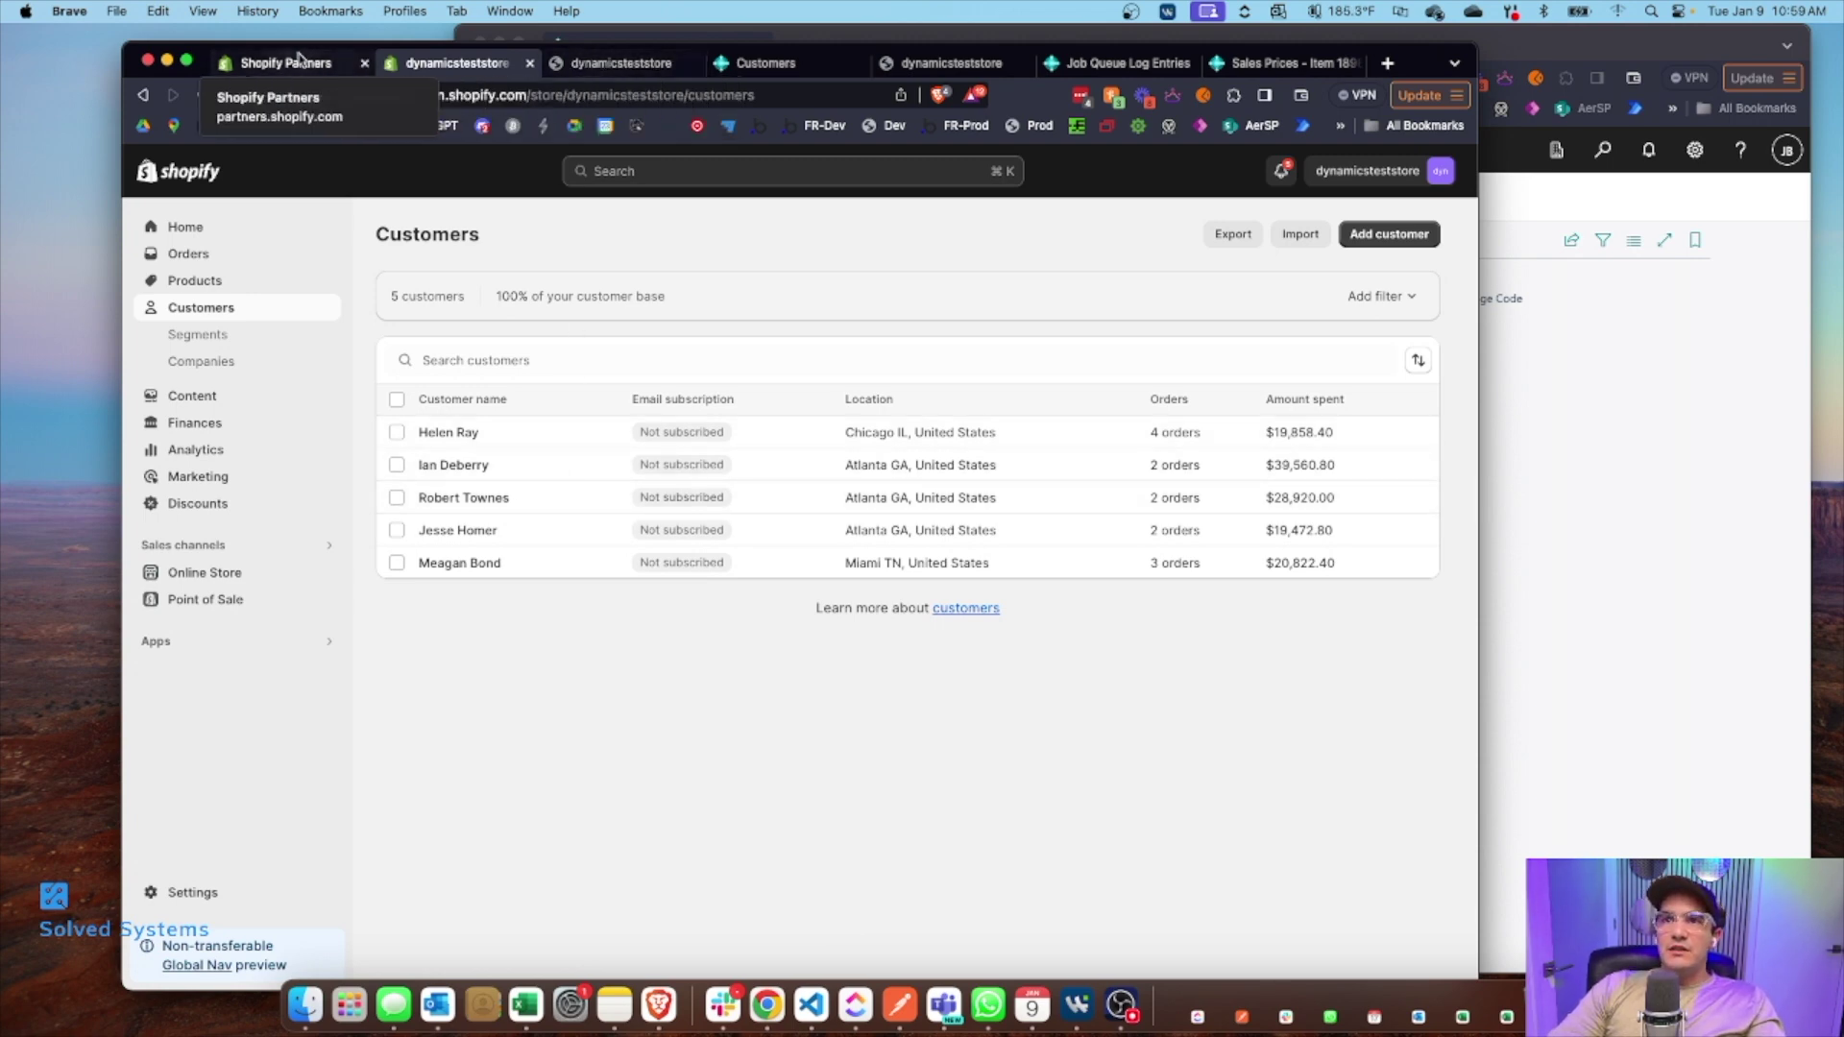
click(1128, 63)
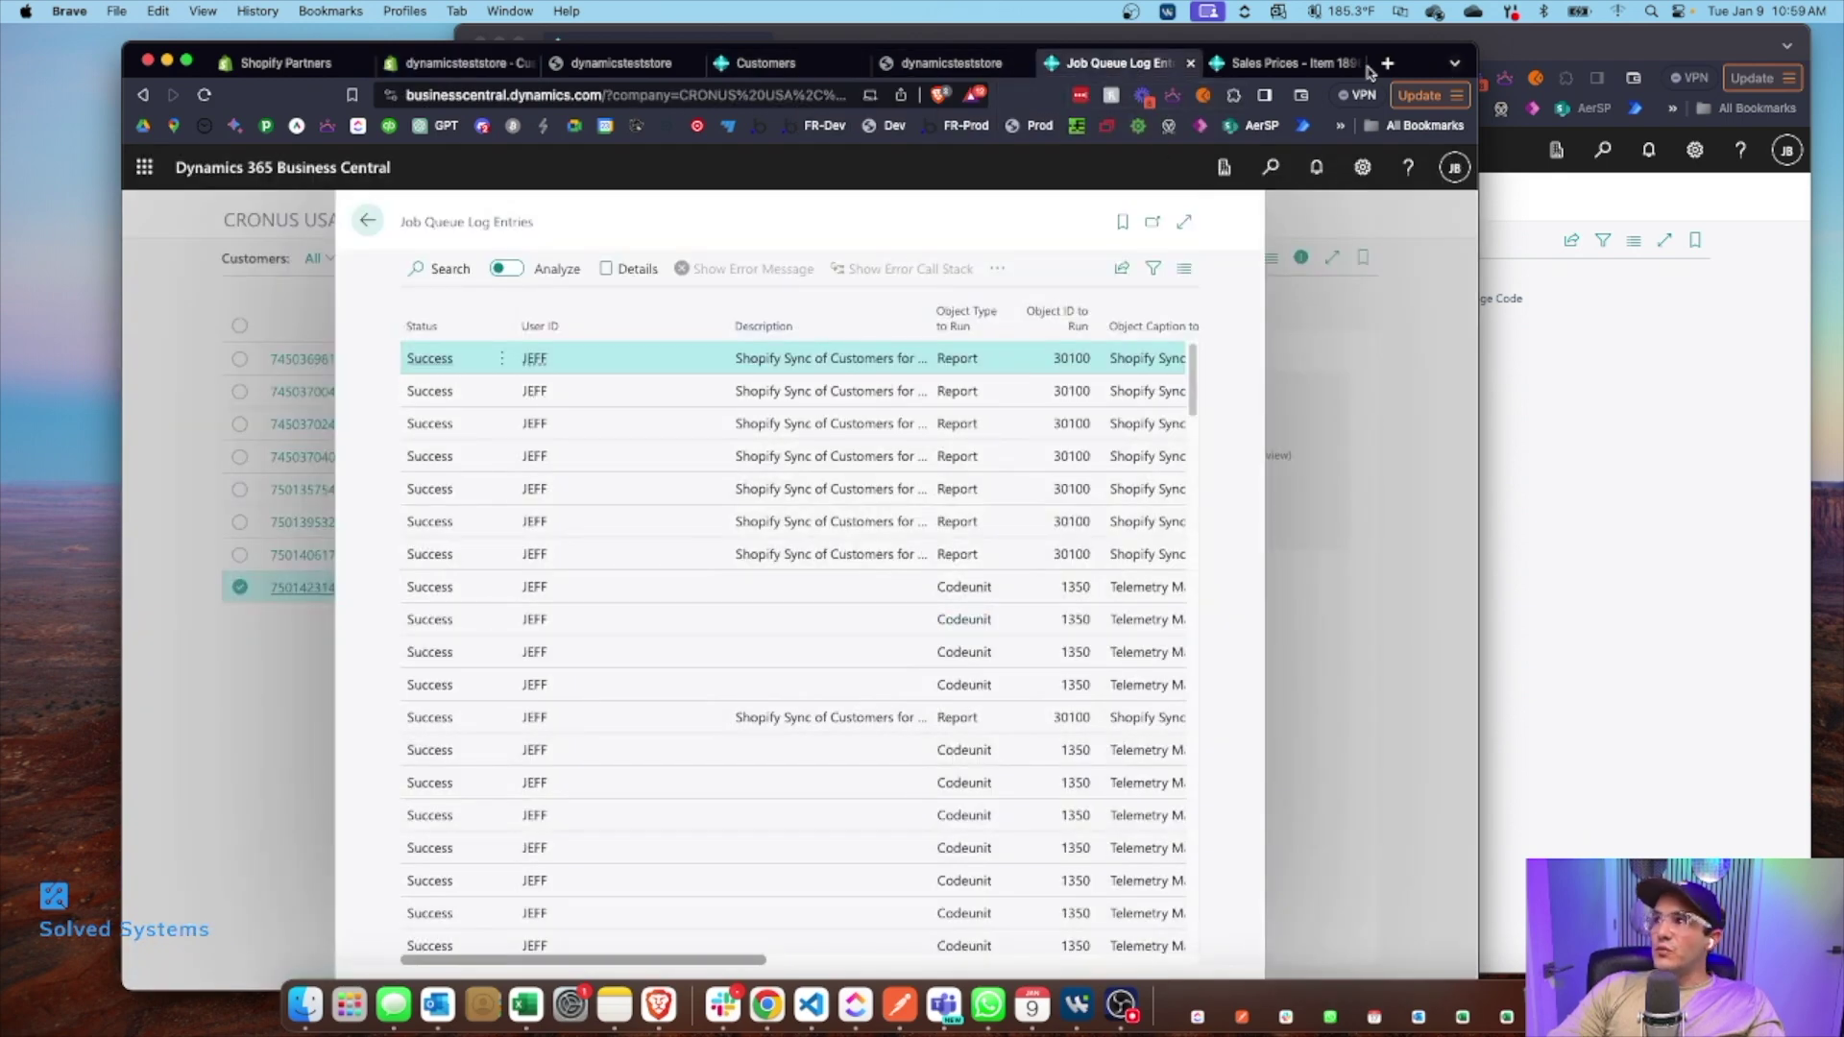
click(1282, 64)
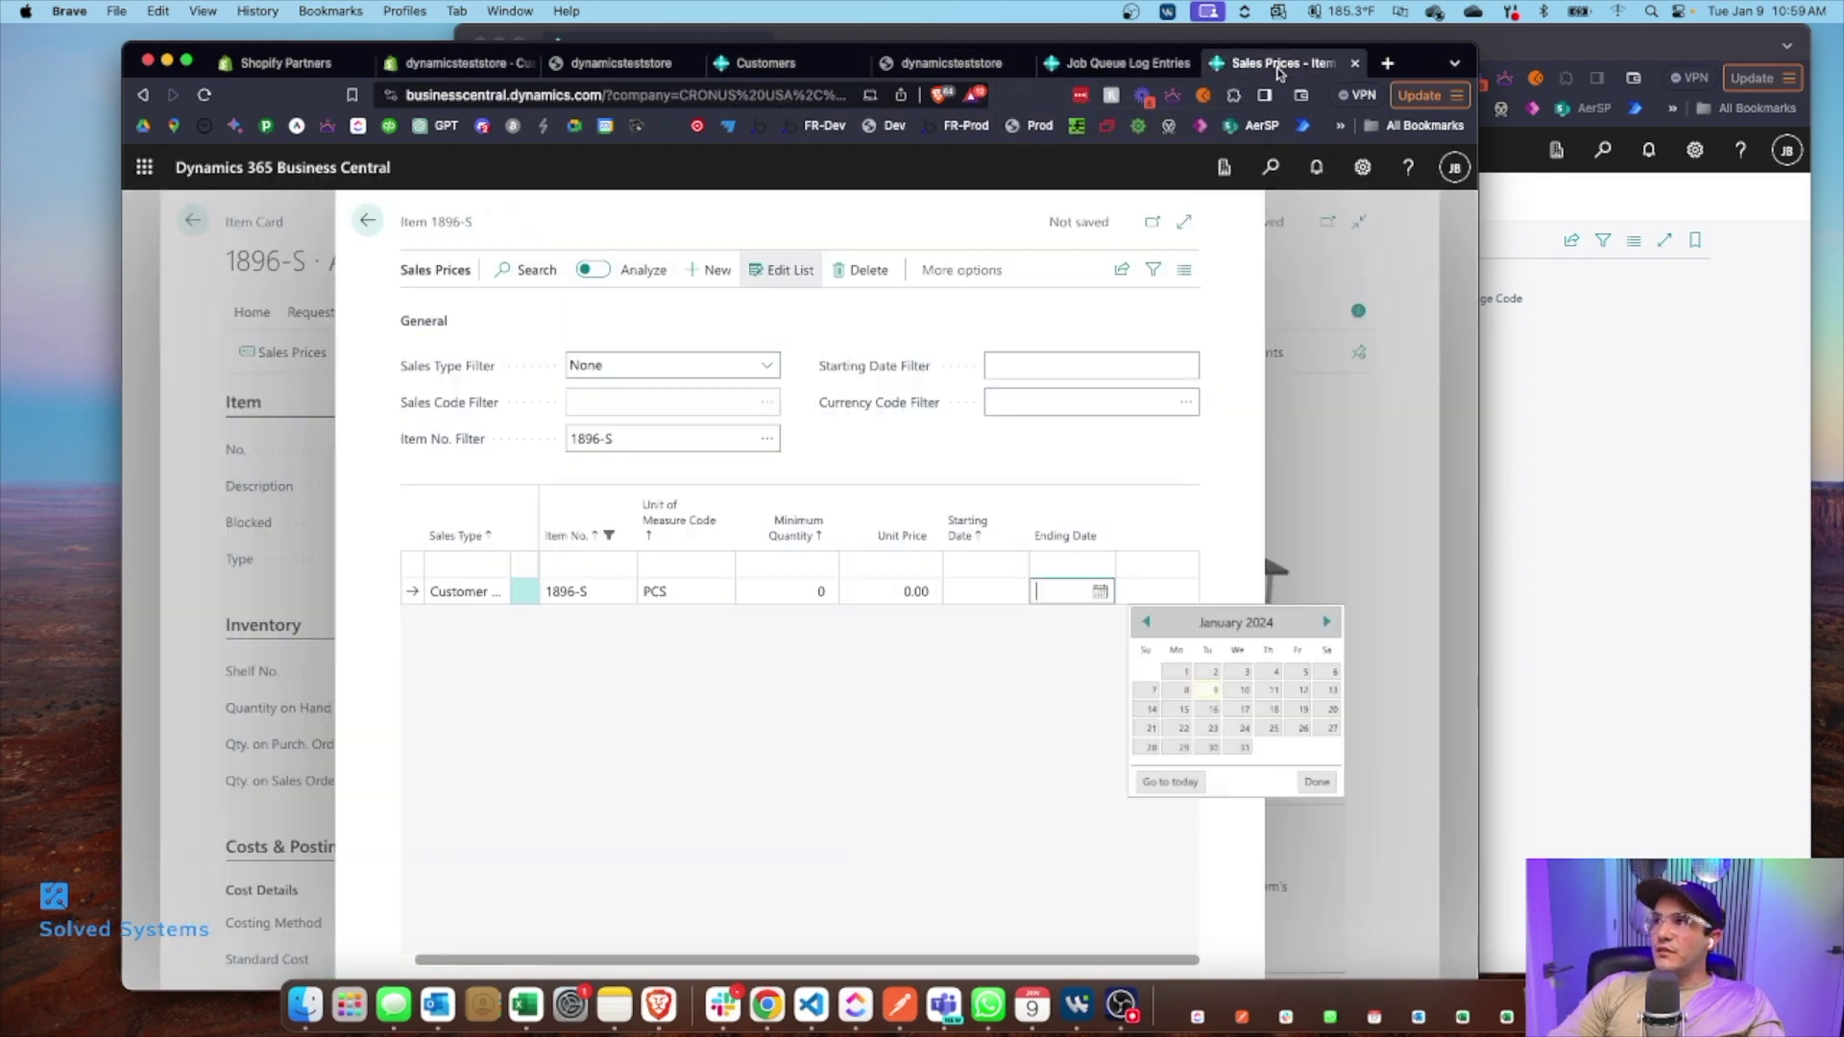
click(365, 222)
key(ctrl+shift+Tab)
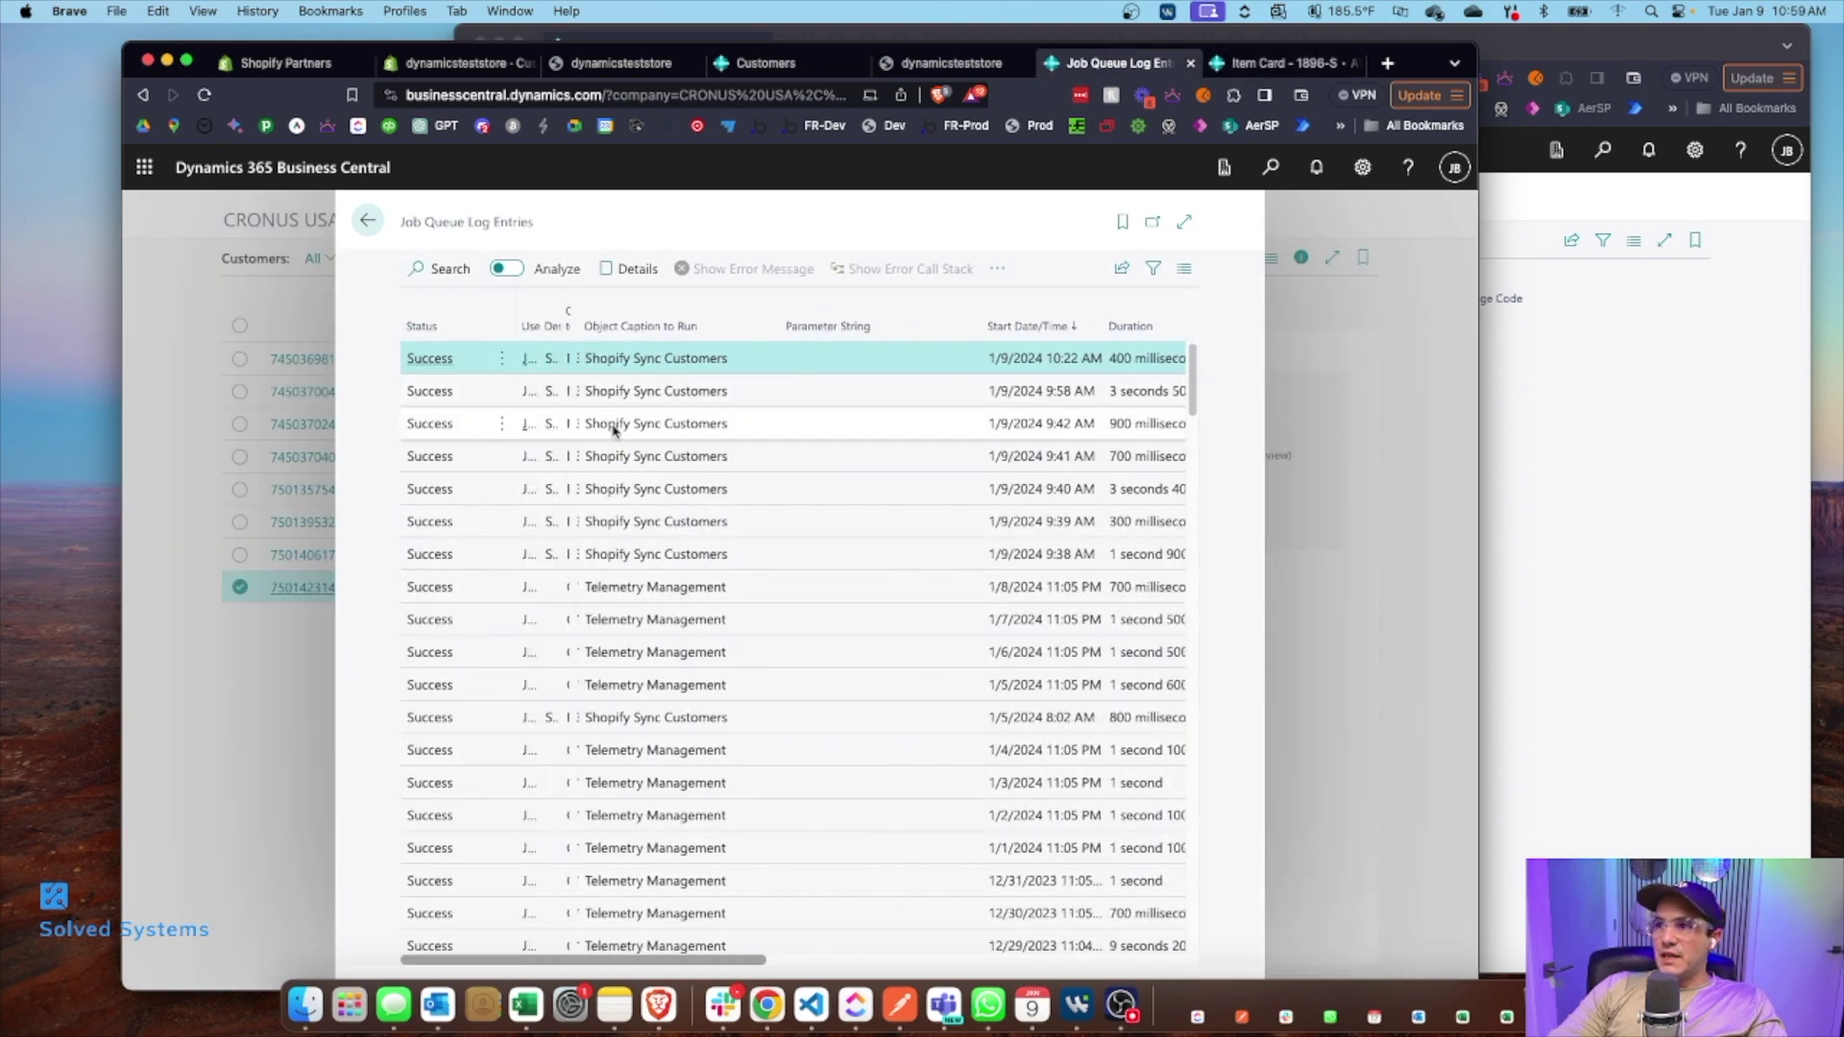
Step: Close the job queue log and review the refreshed Shopify Customers list, selecting C00050
click(367, 221)
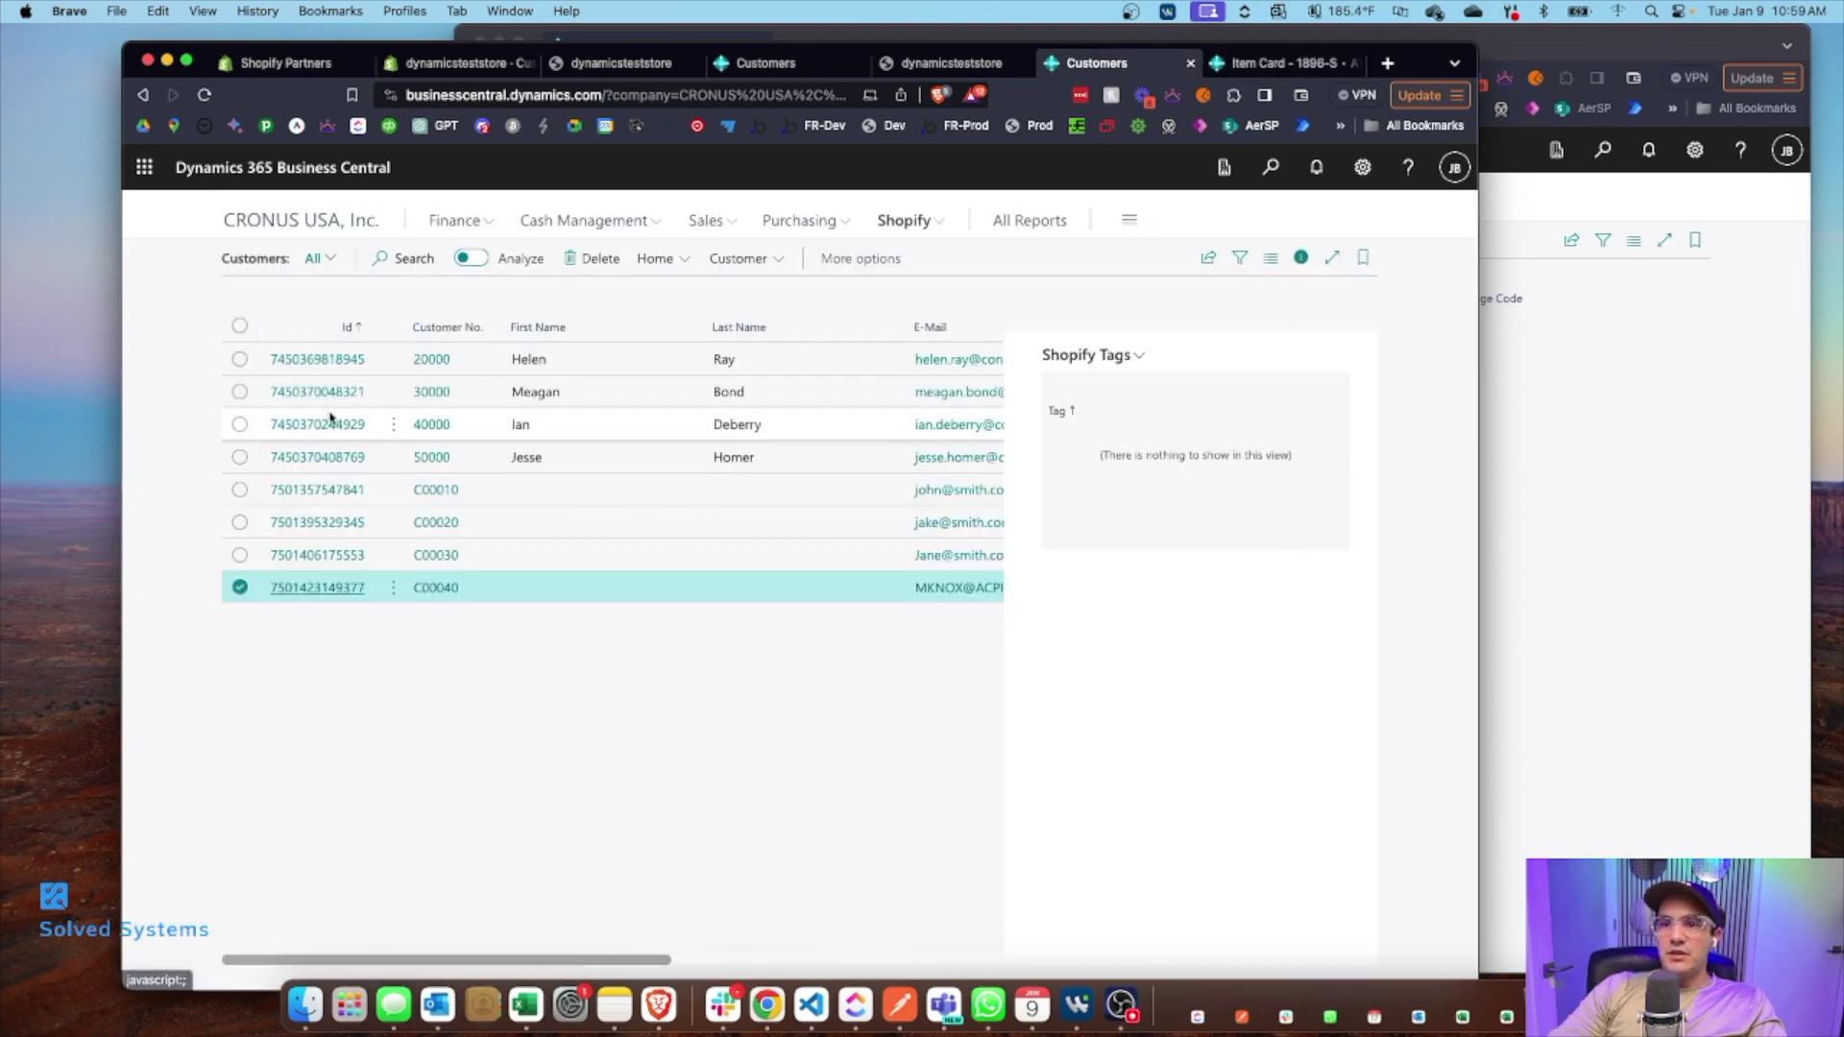
click(764, 272)
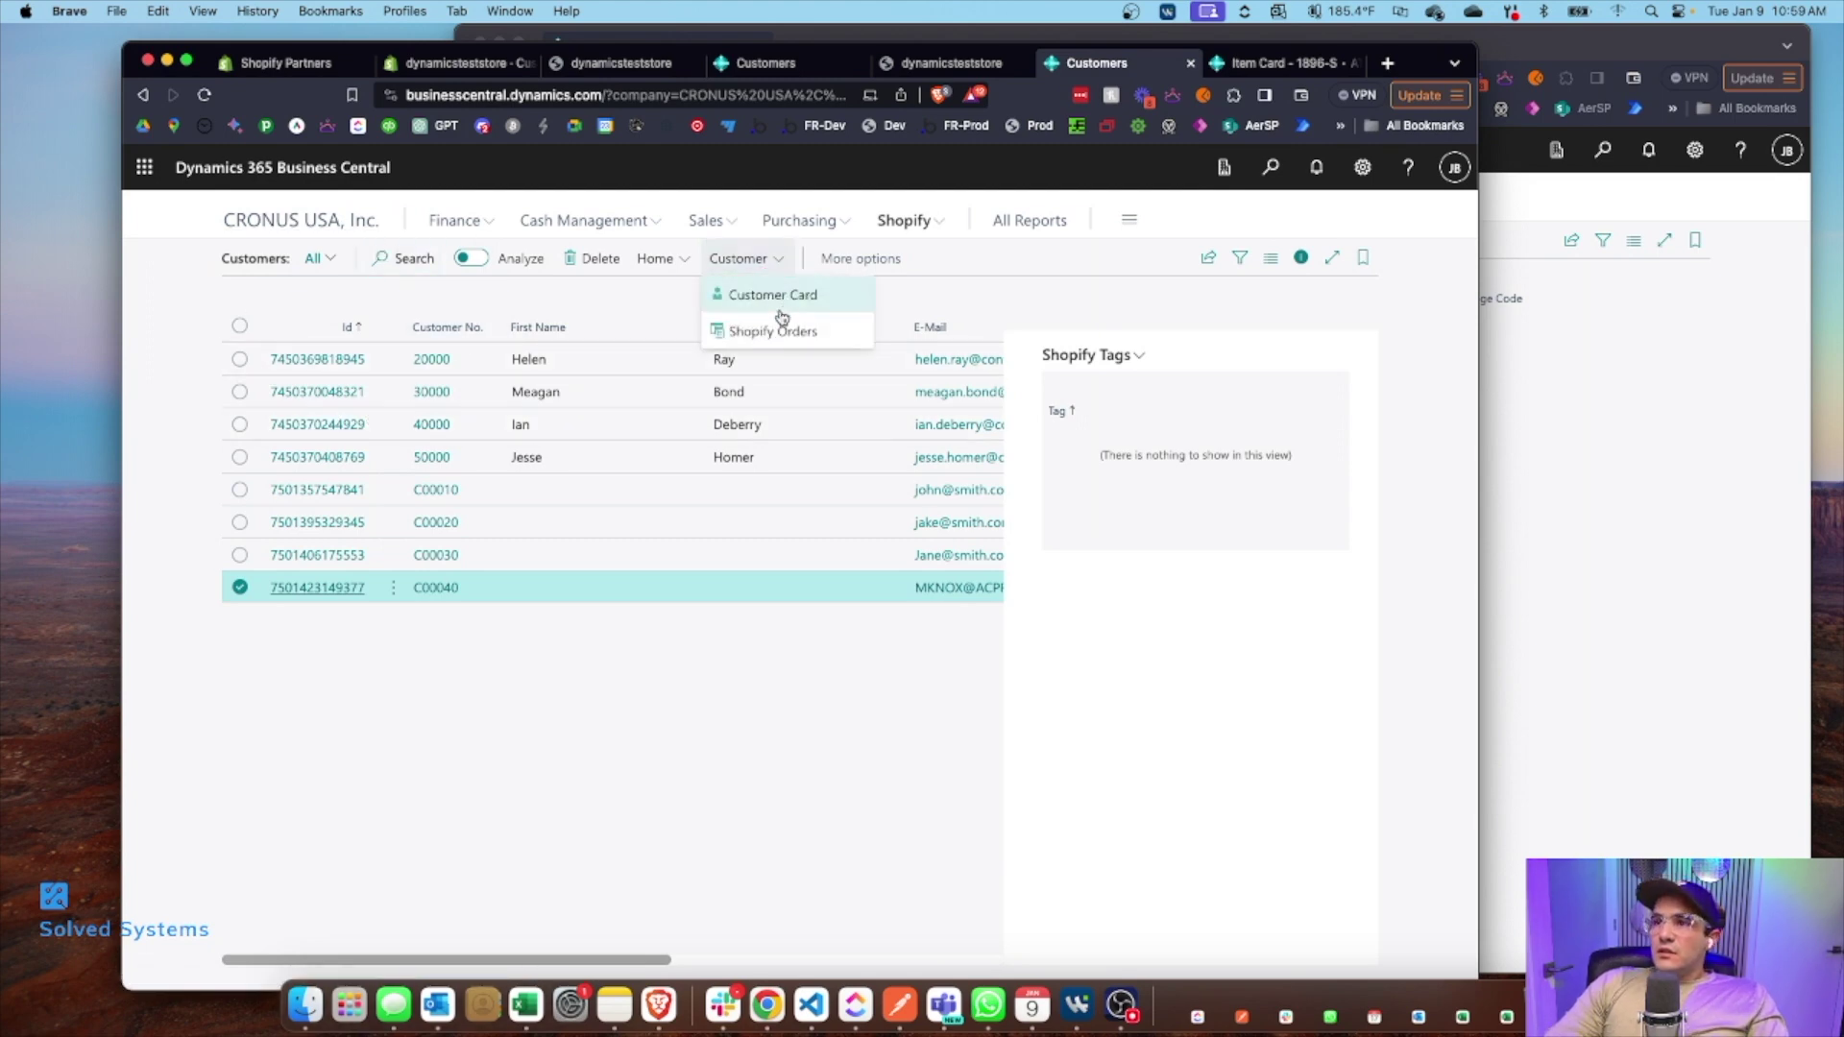
click(805, 66)
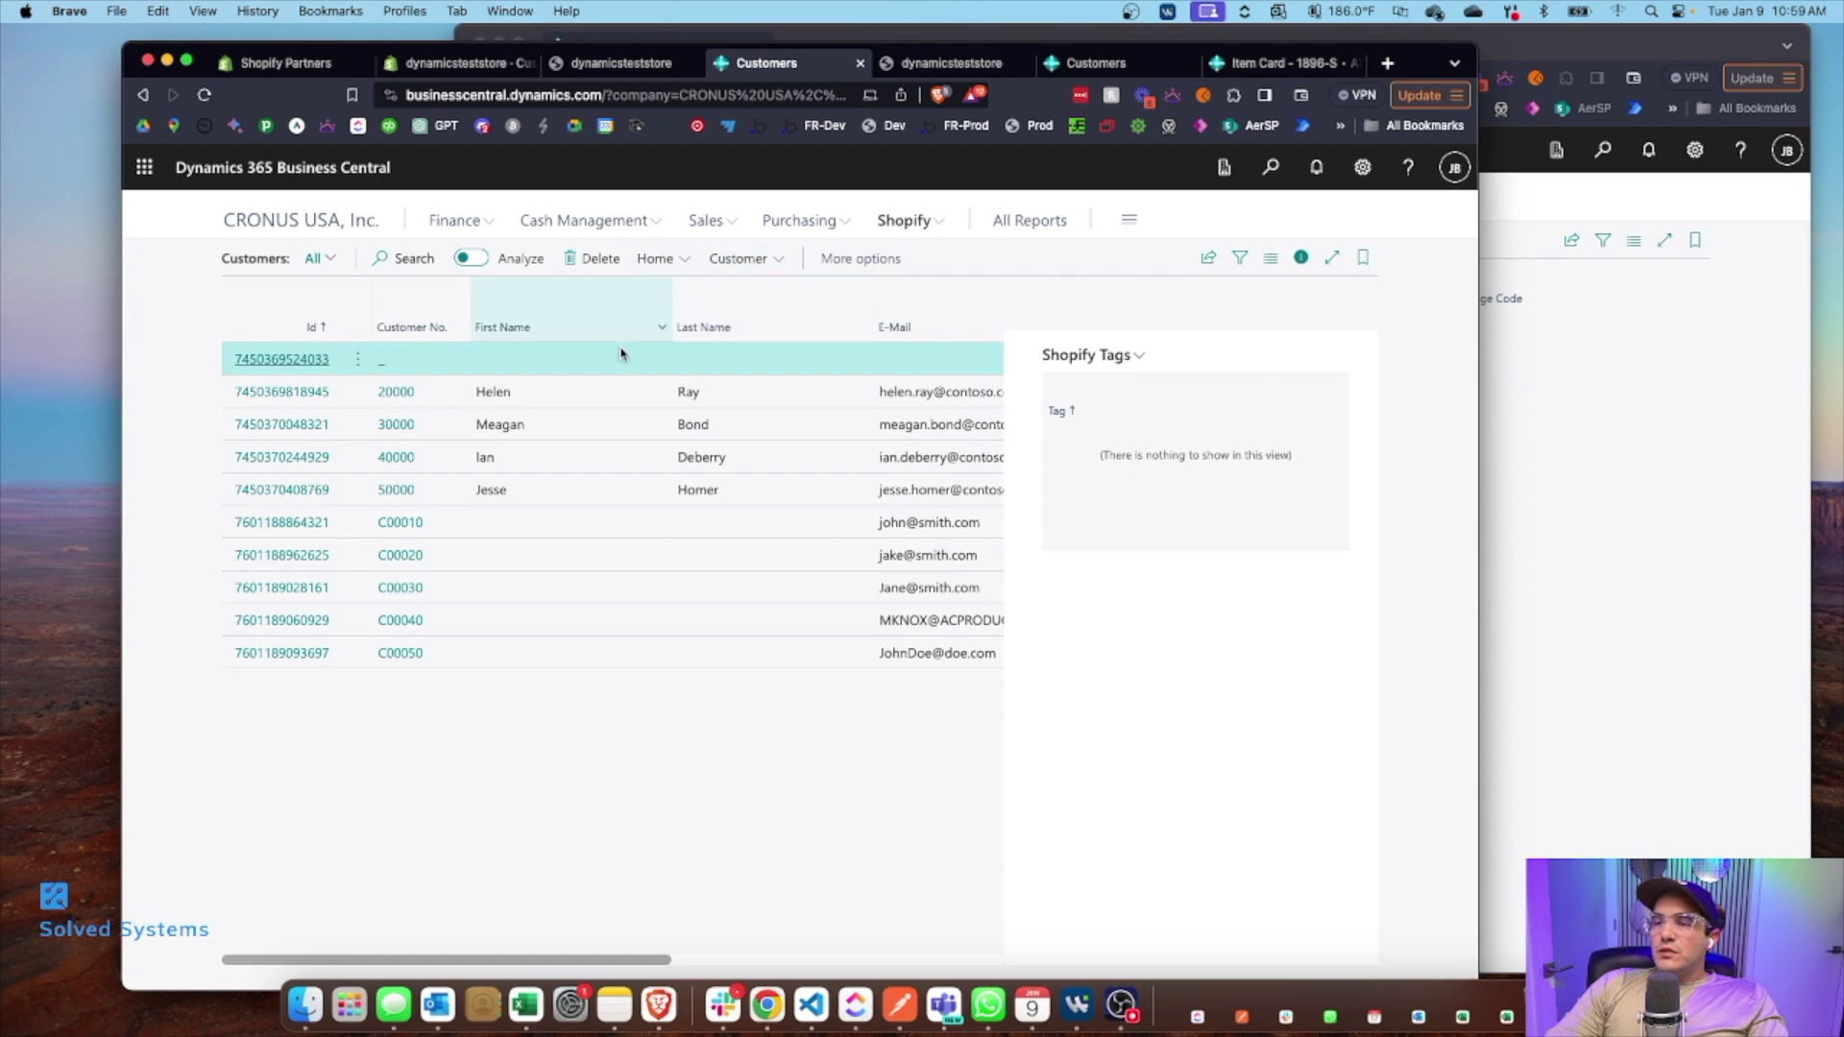
scroll(803, 595, right, 3)
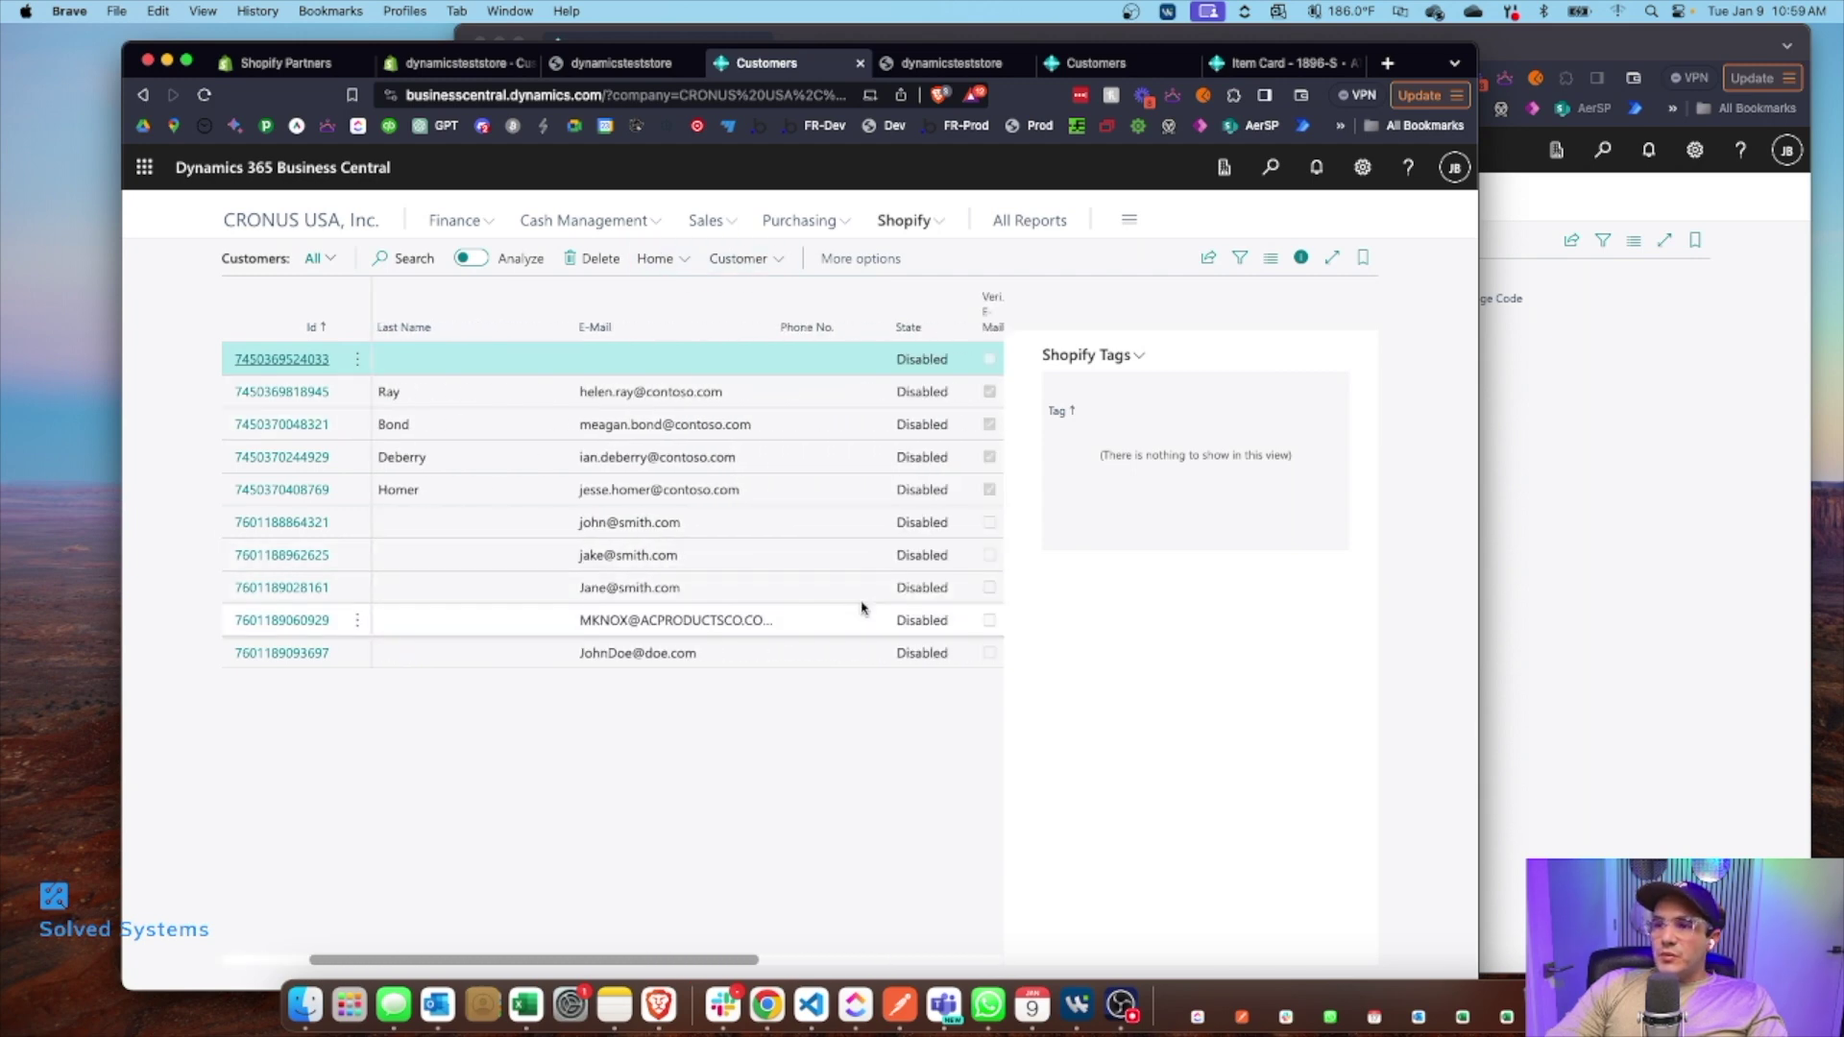
scroll(861, 607, left, 3)
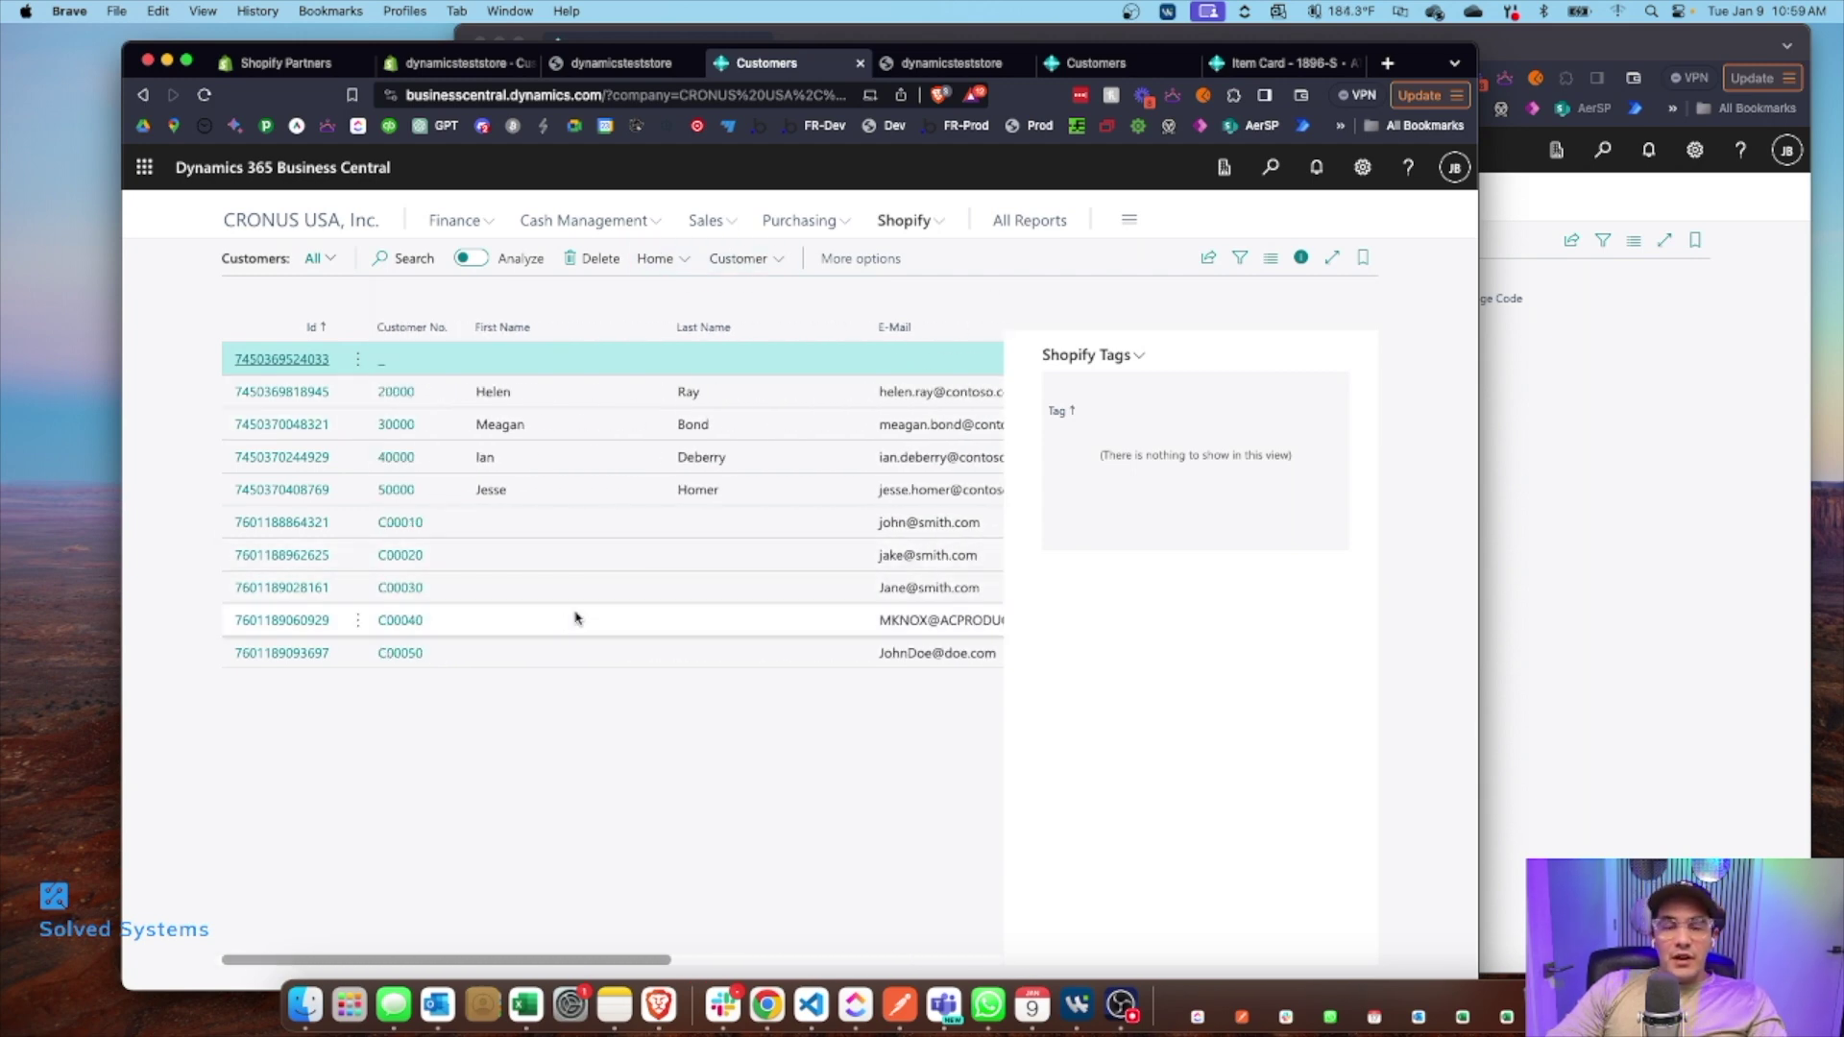
click(400, 659)
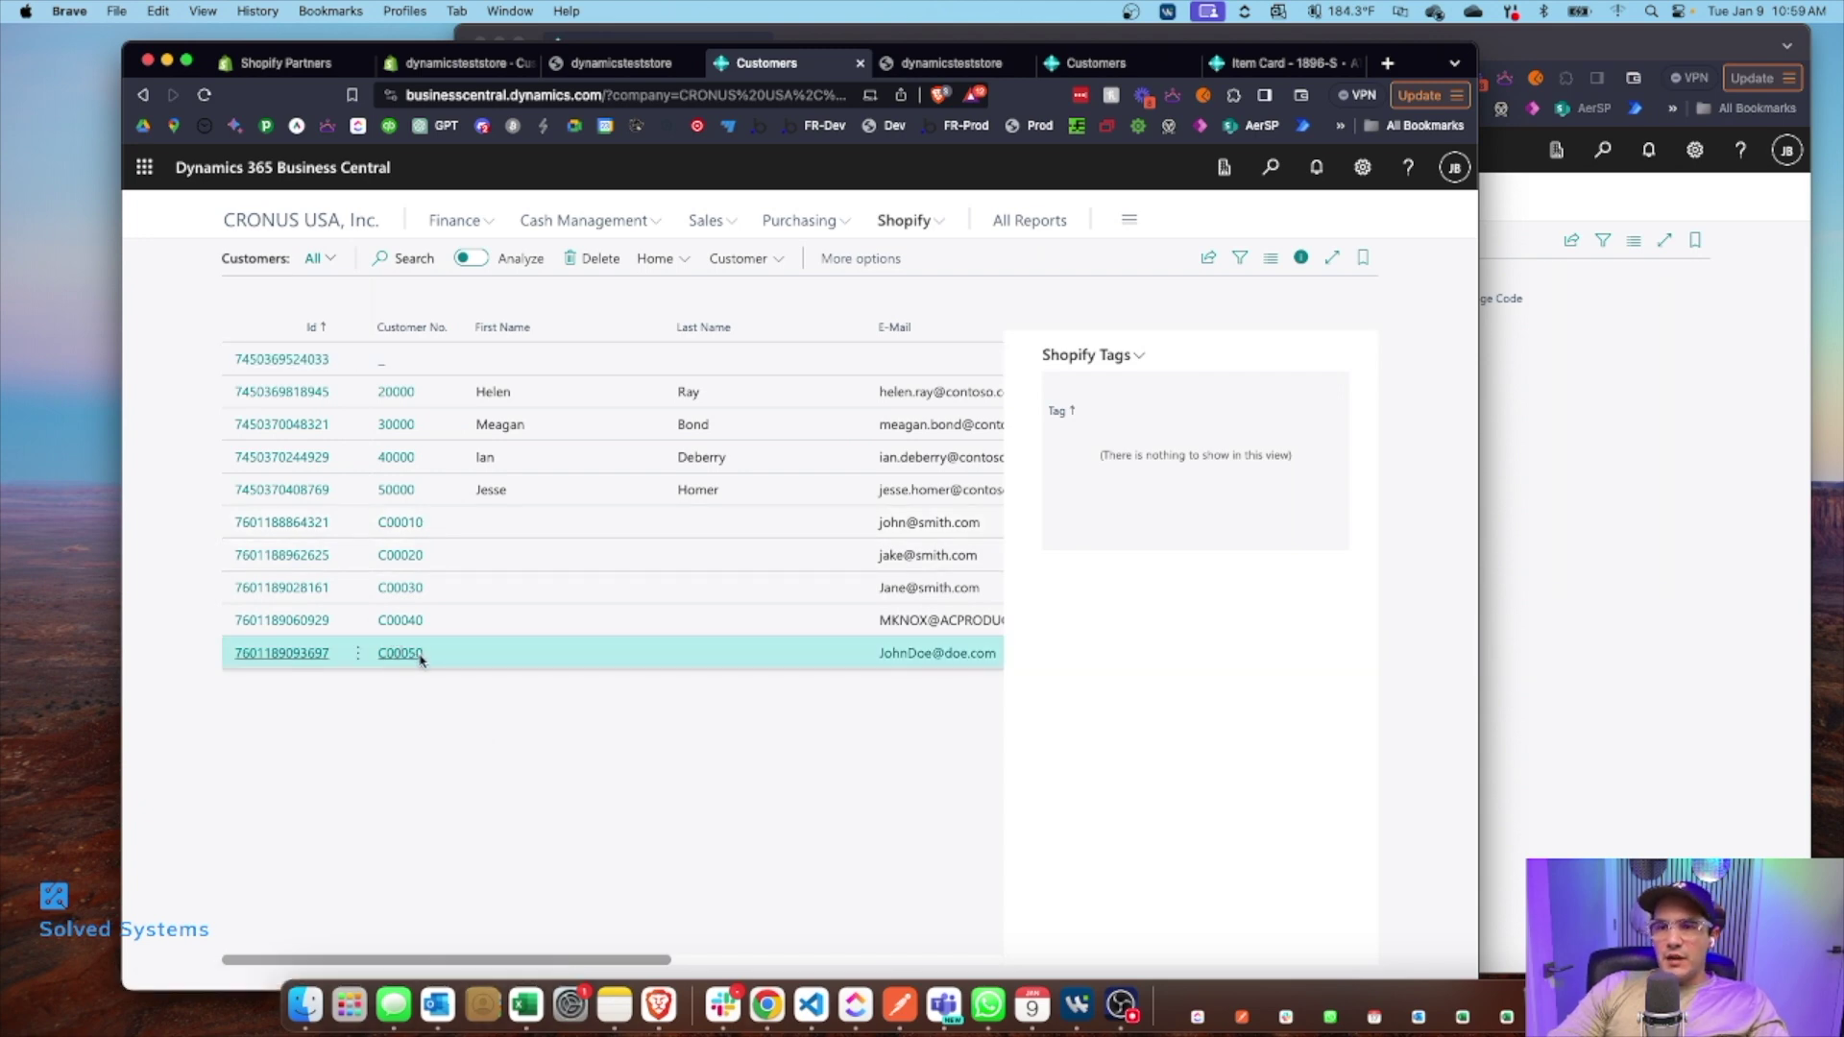
Step: Open the Customer Card for C00050 and inspect its Email field
click(400, 654)
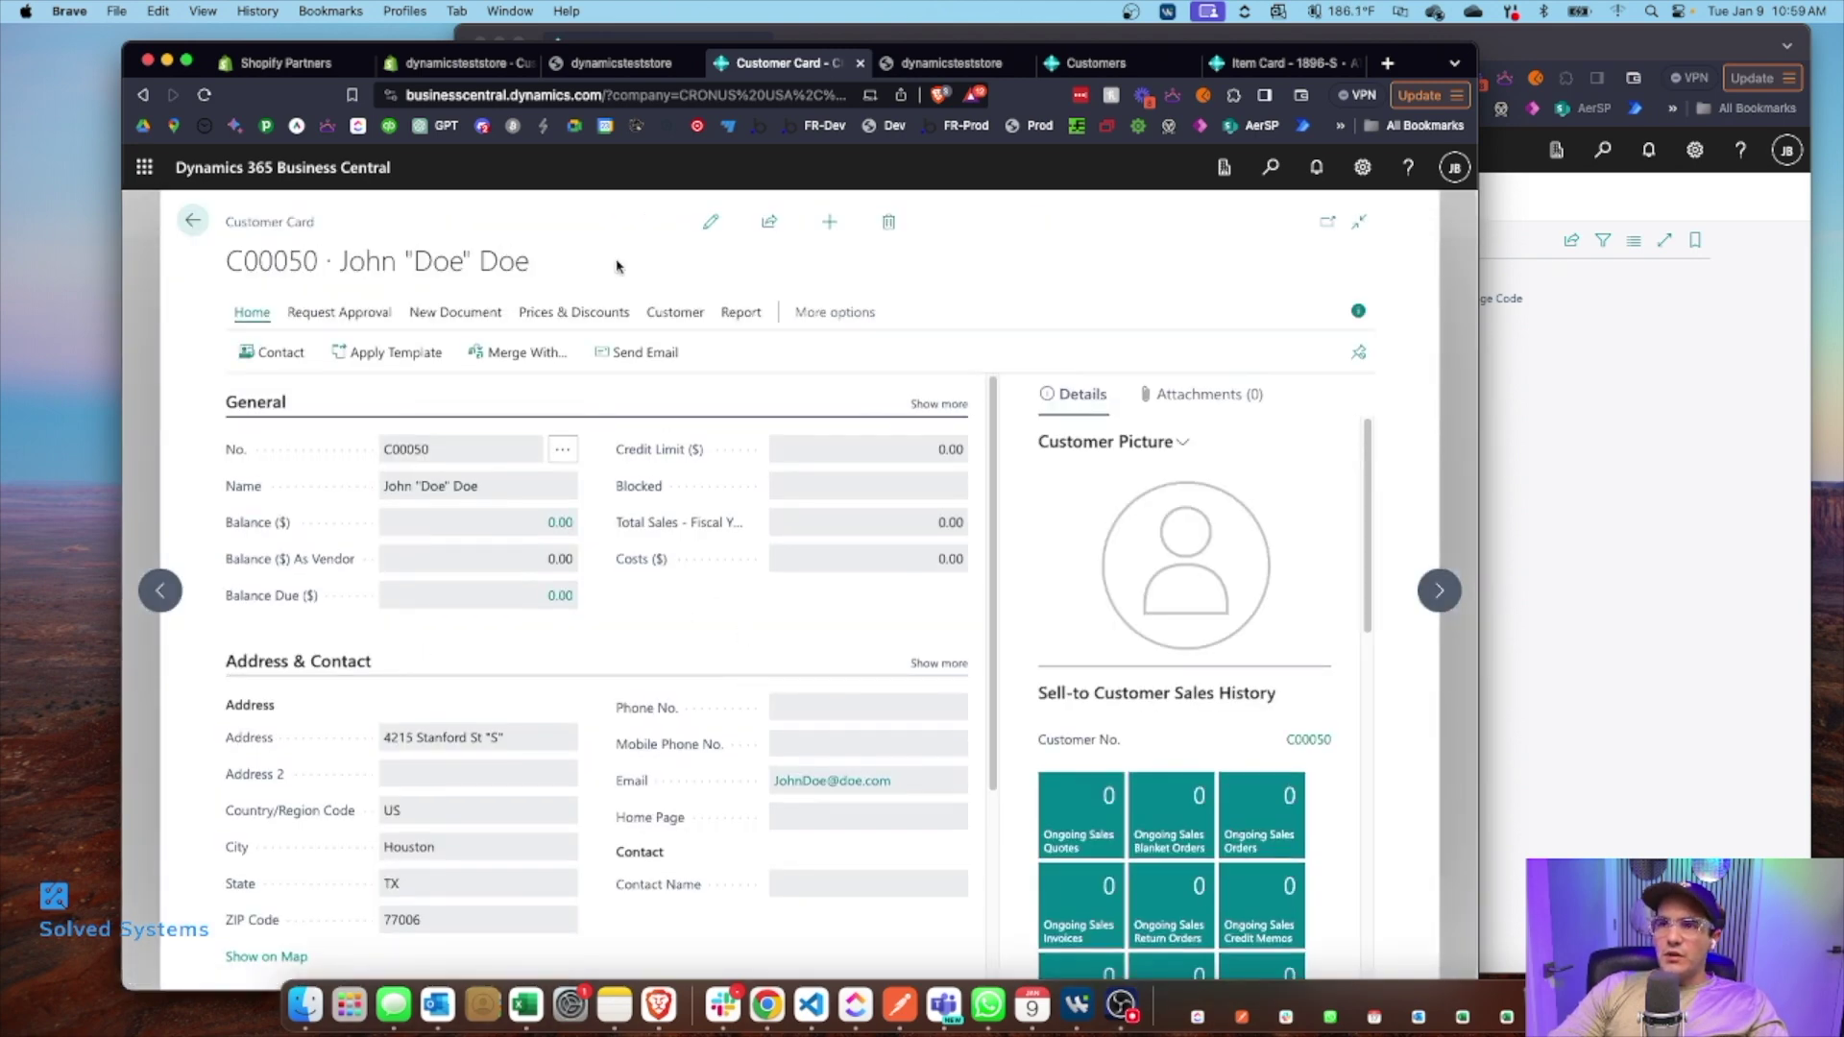
scroll(677, 615, down, 2)
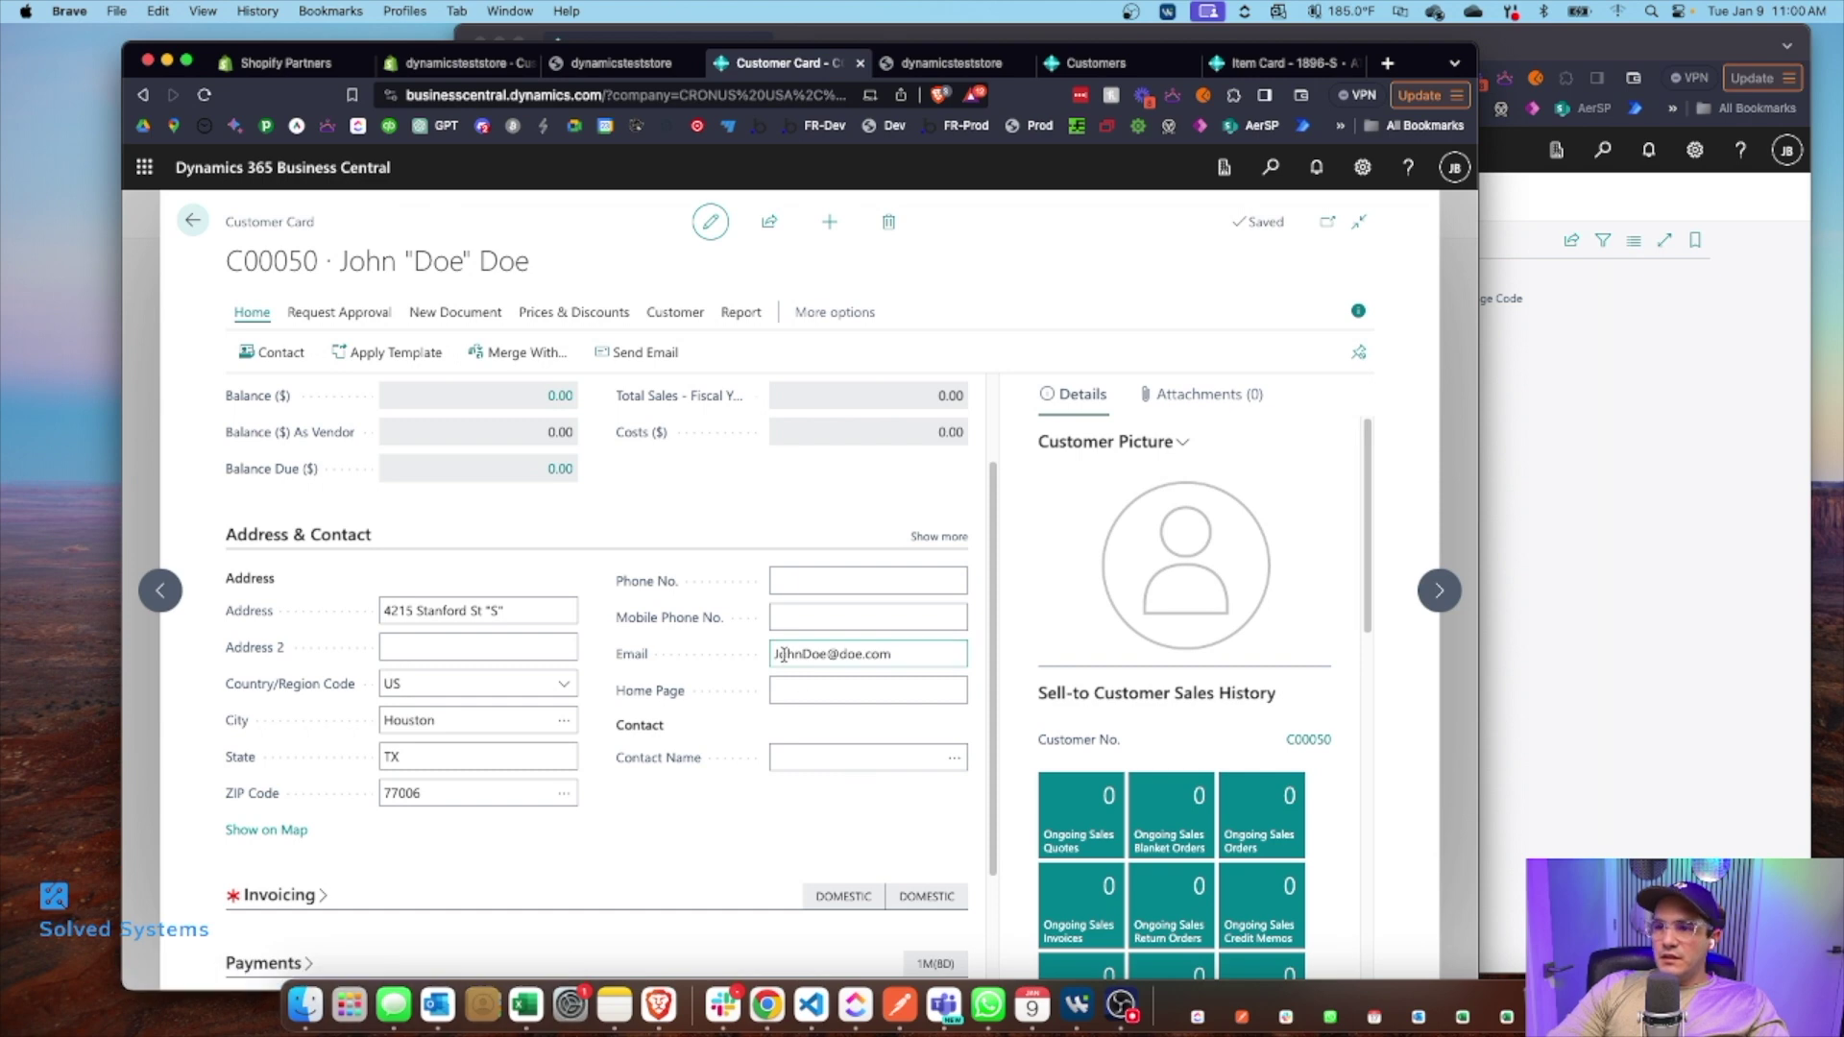
click(775, 653)
click(775, 654)
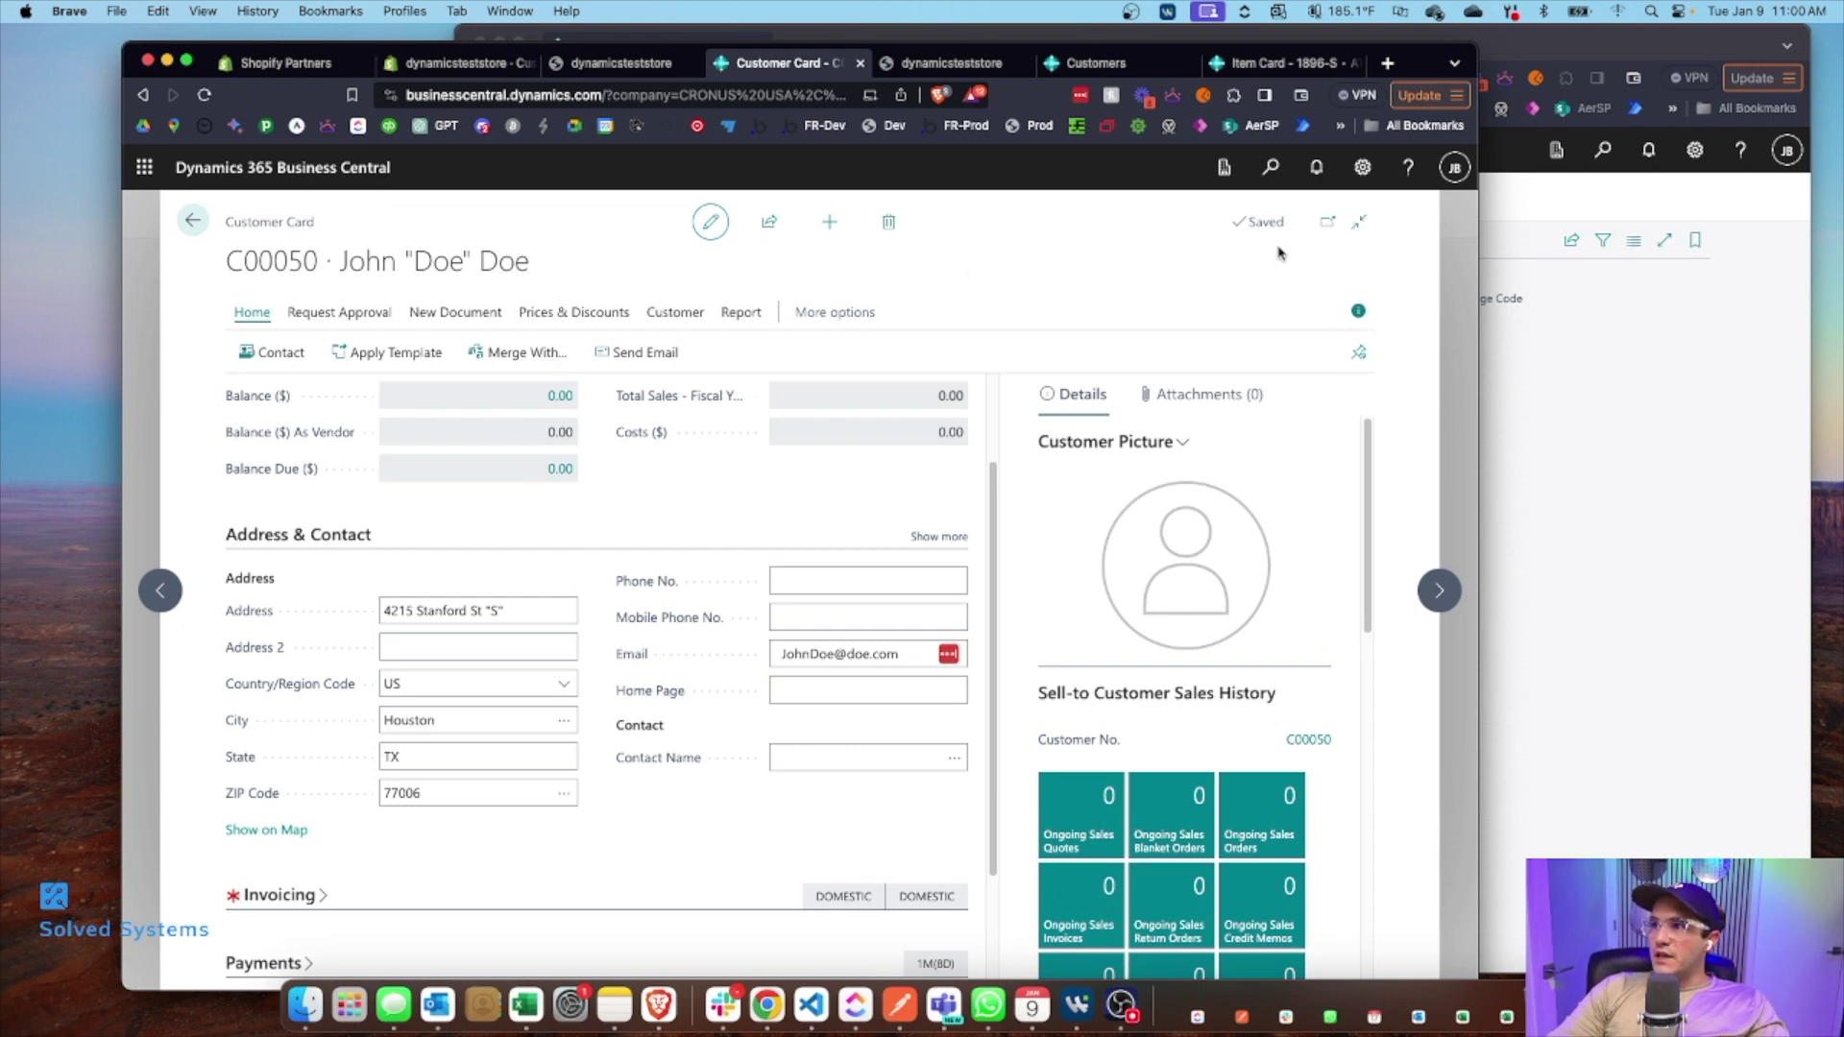
Step: Leave the C00050 card, browse the list's Share and customer sync menus, then show the Shopify pages
click(193, 220)
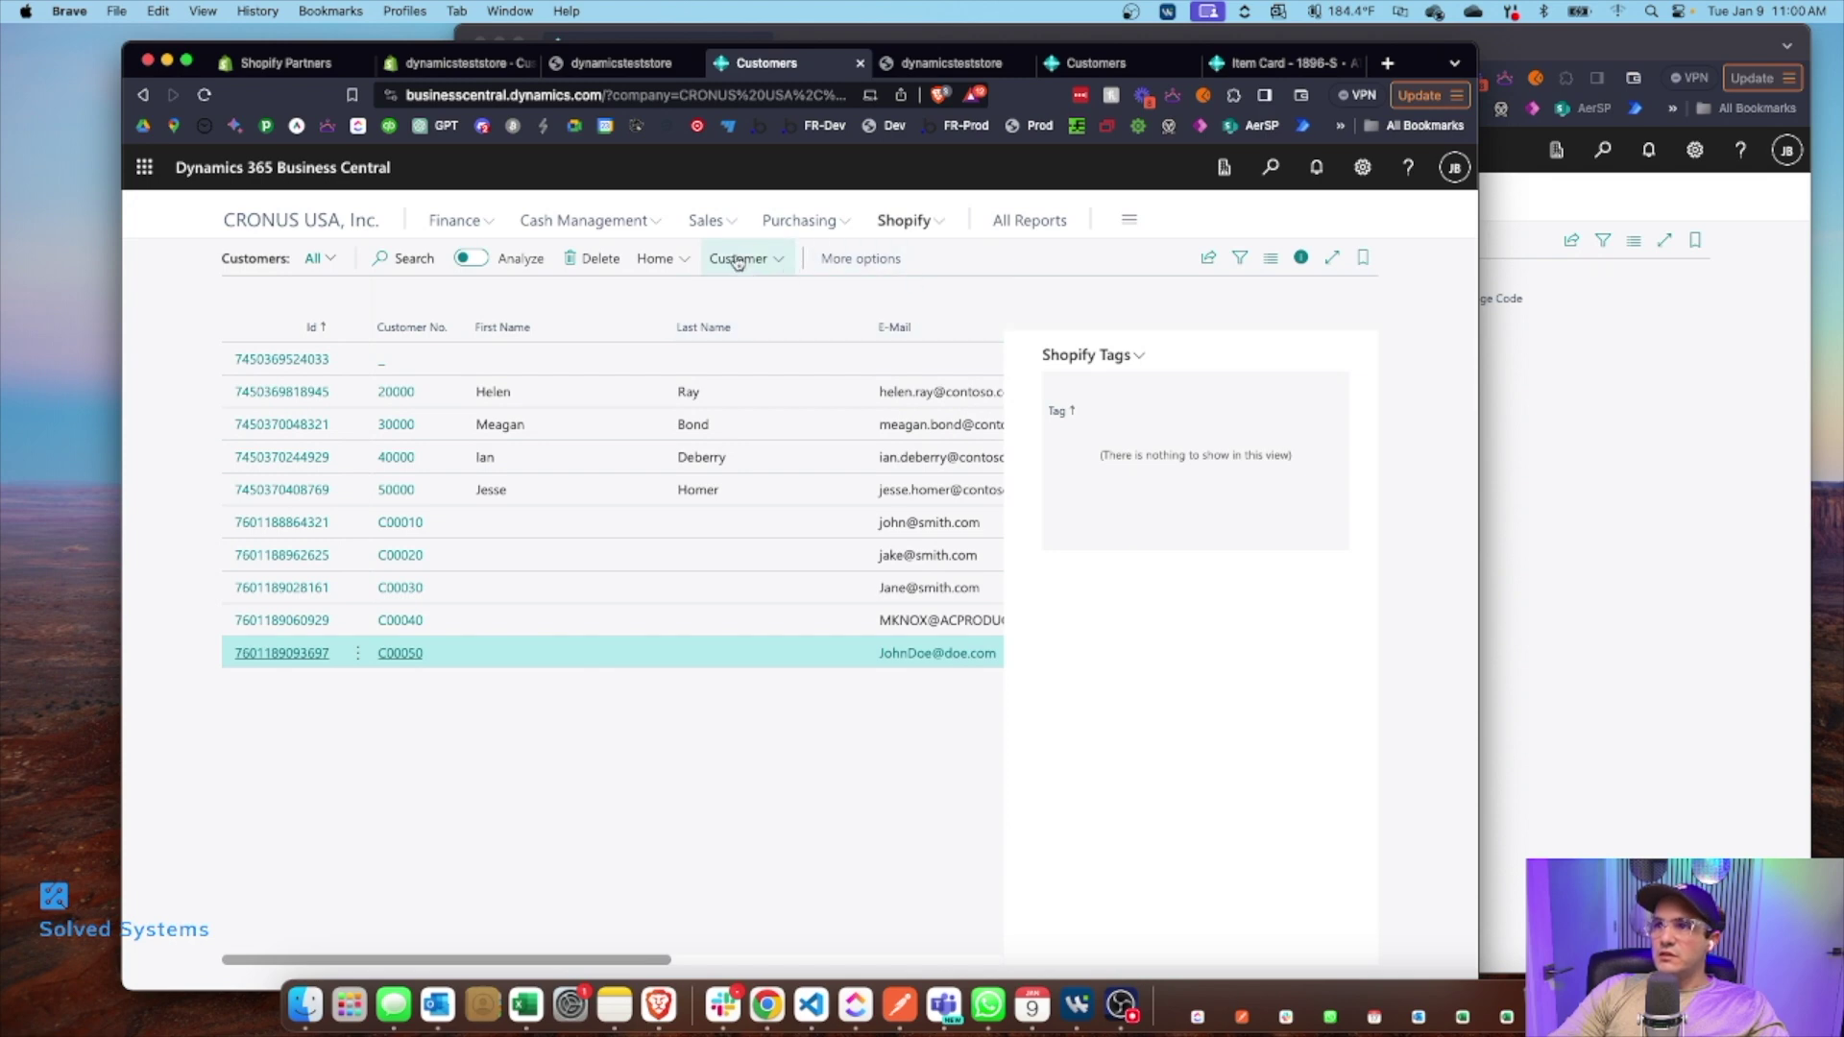
click(1212, 260)
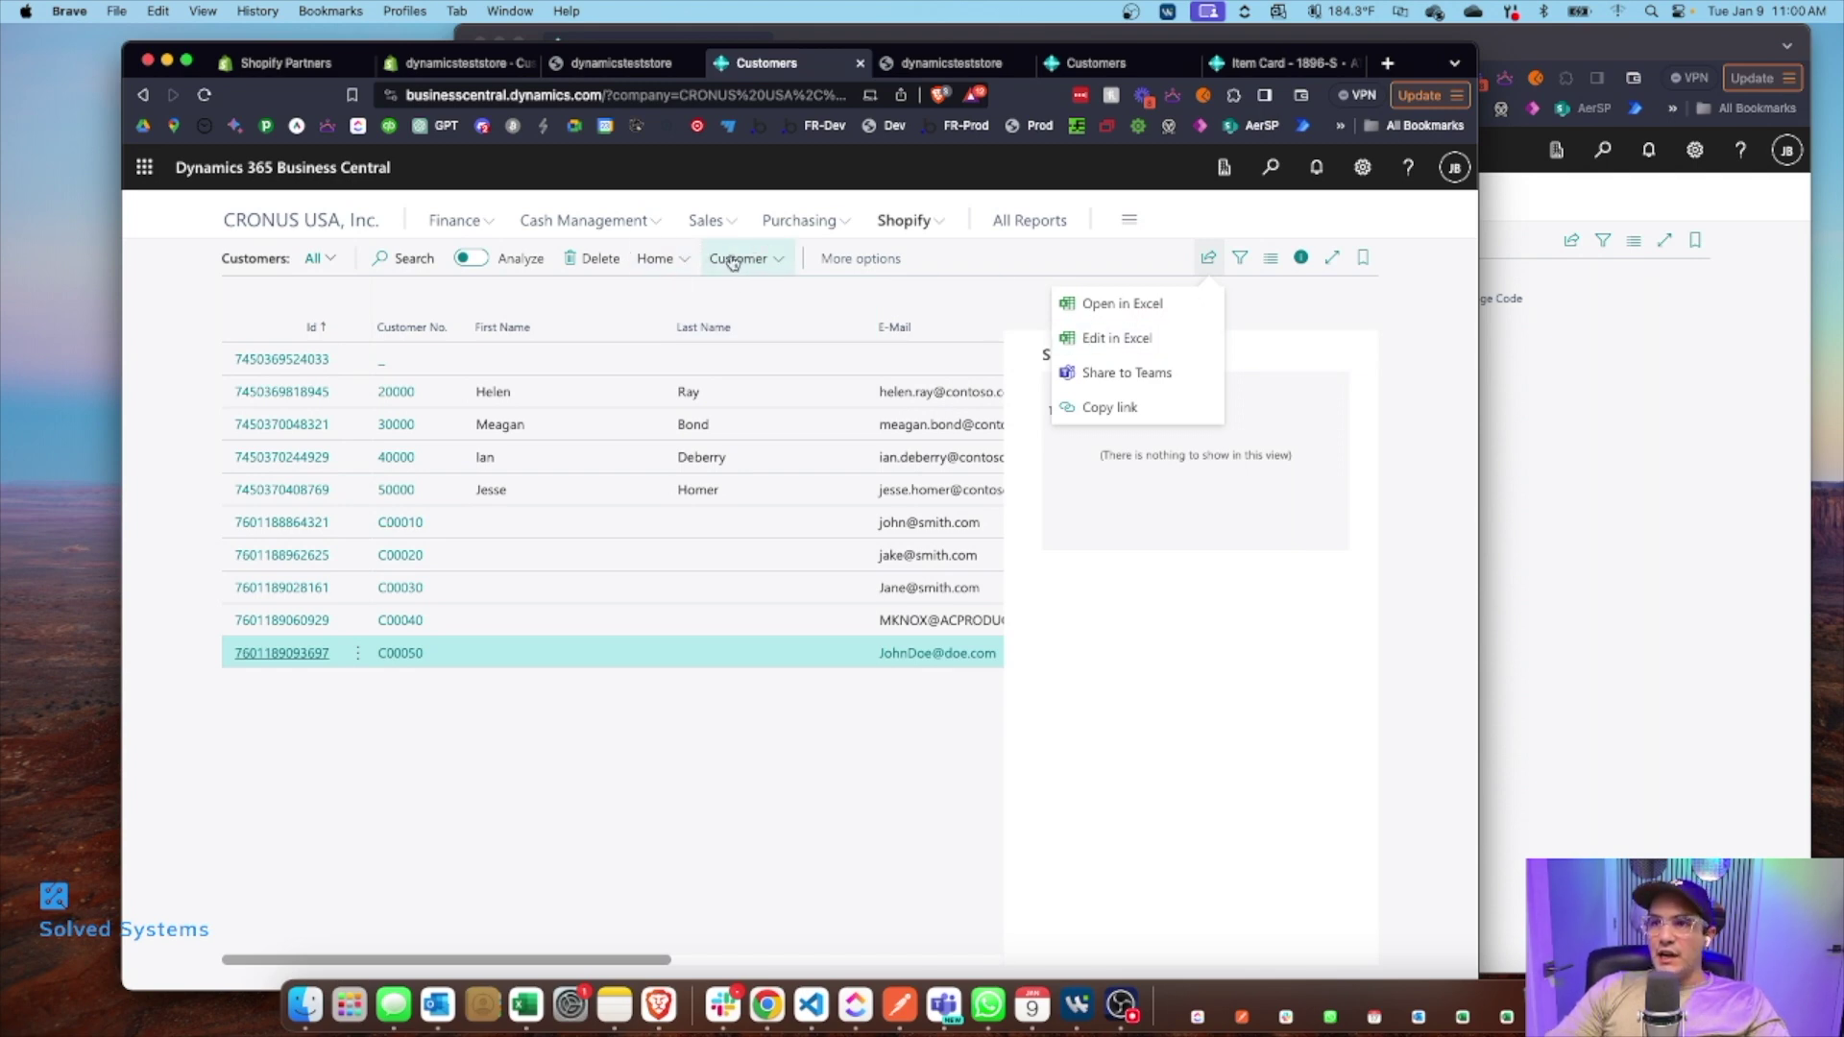
click(689, 265)
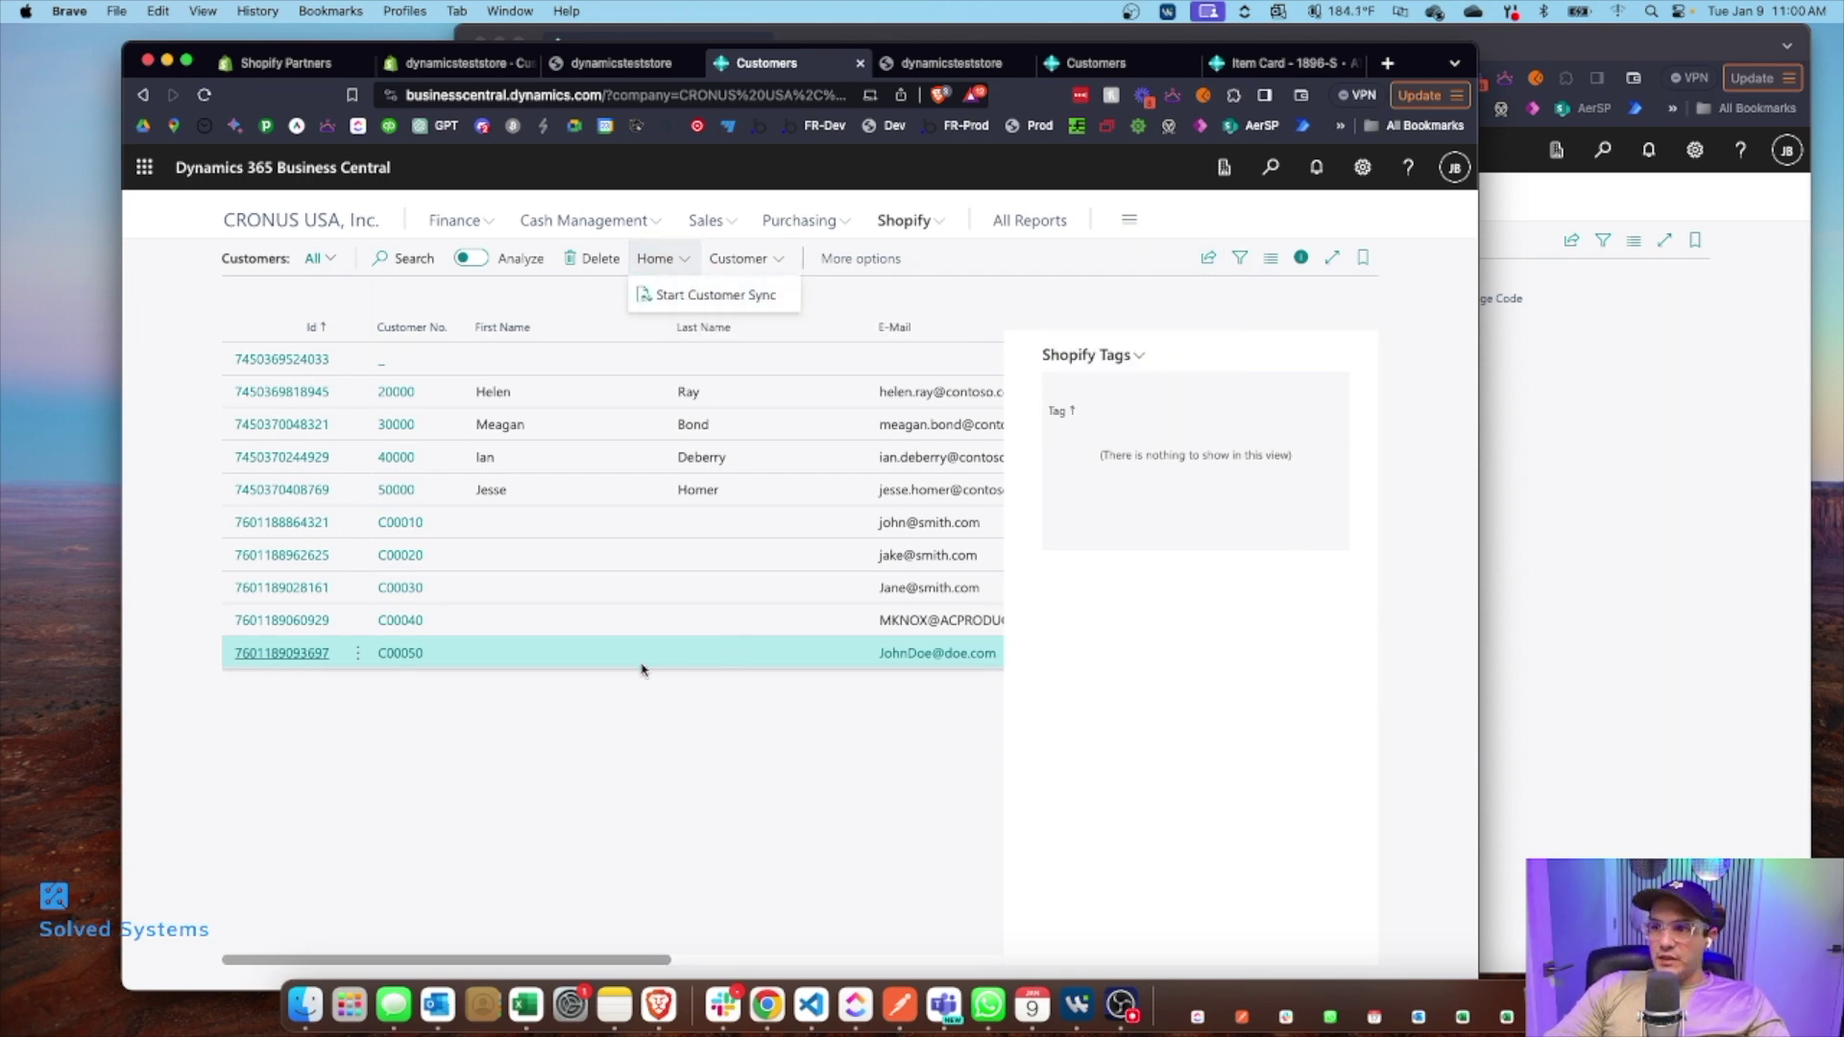
click(1130, 685)
click(778, 261)
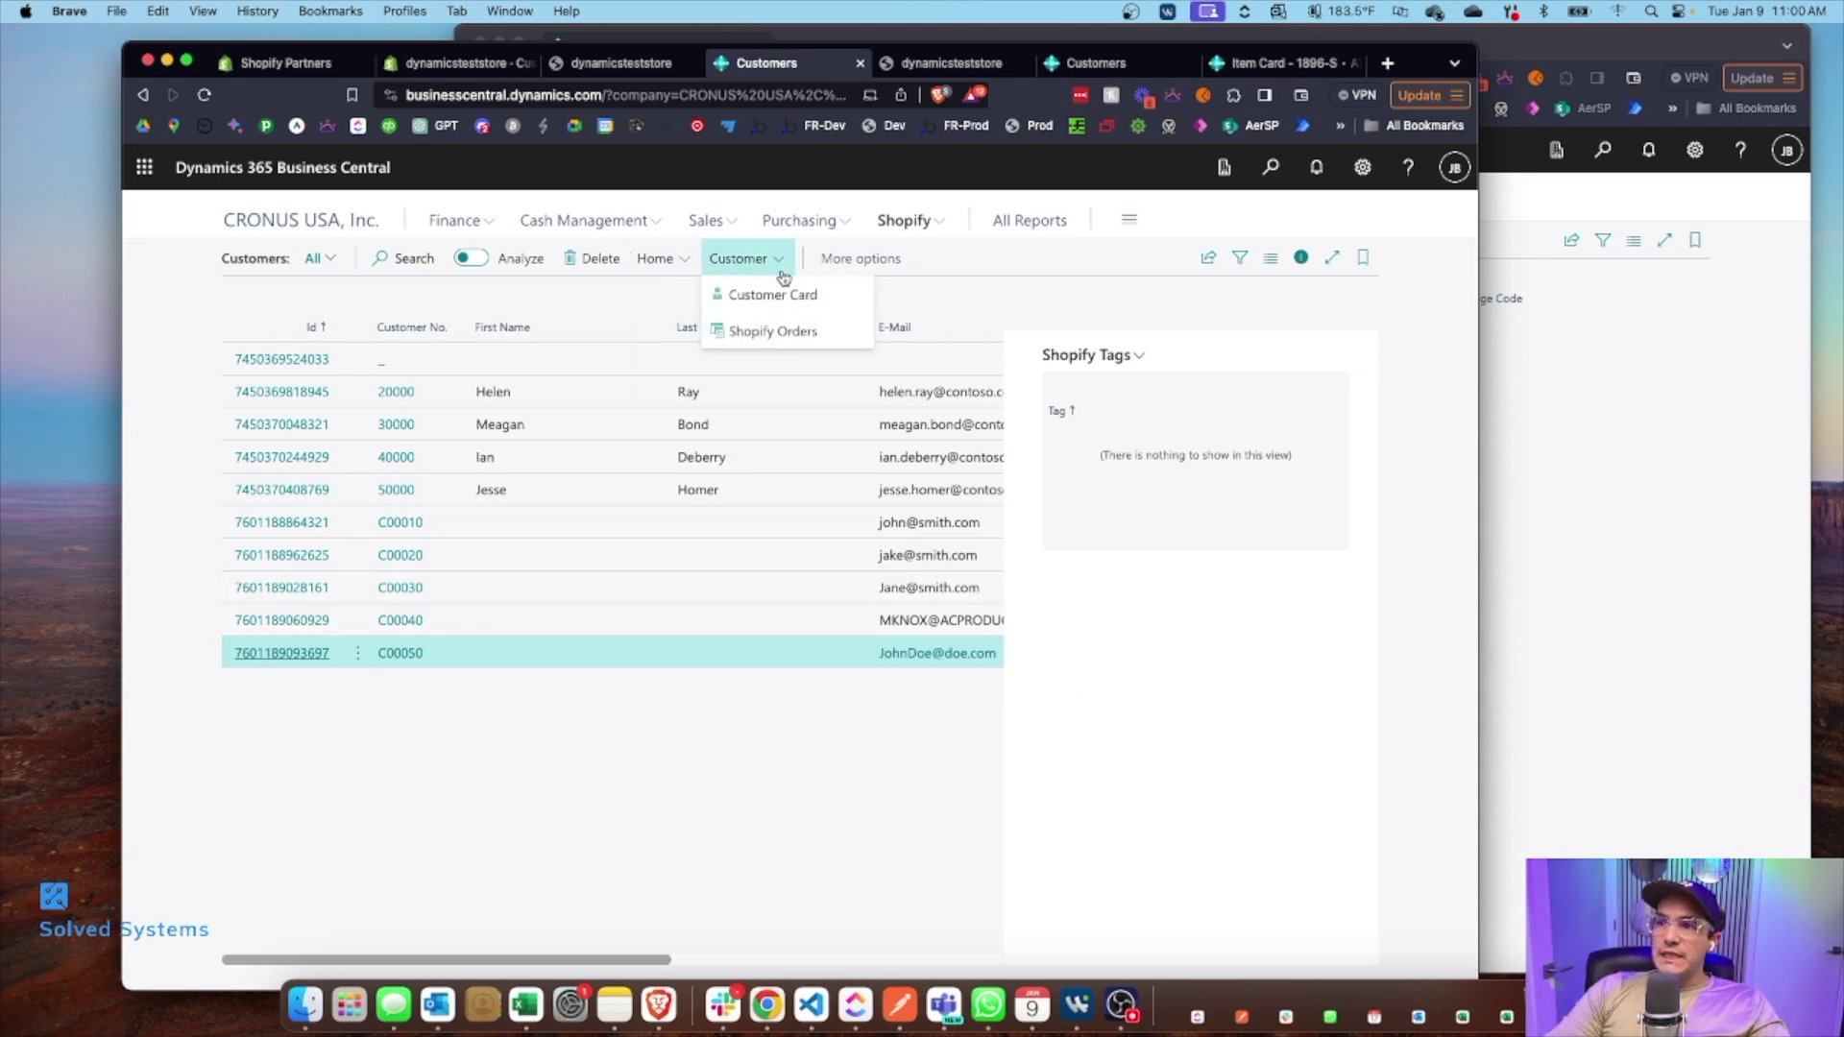
click(917, 222)
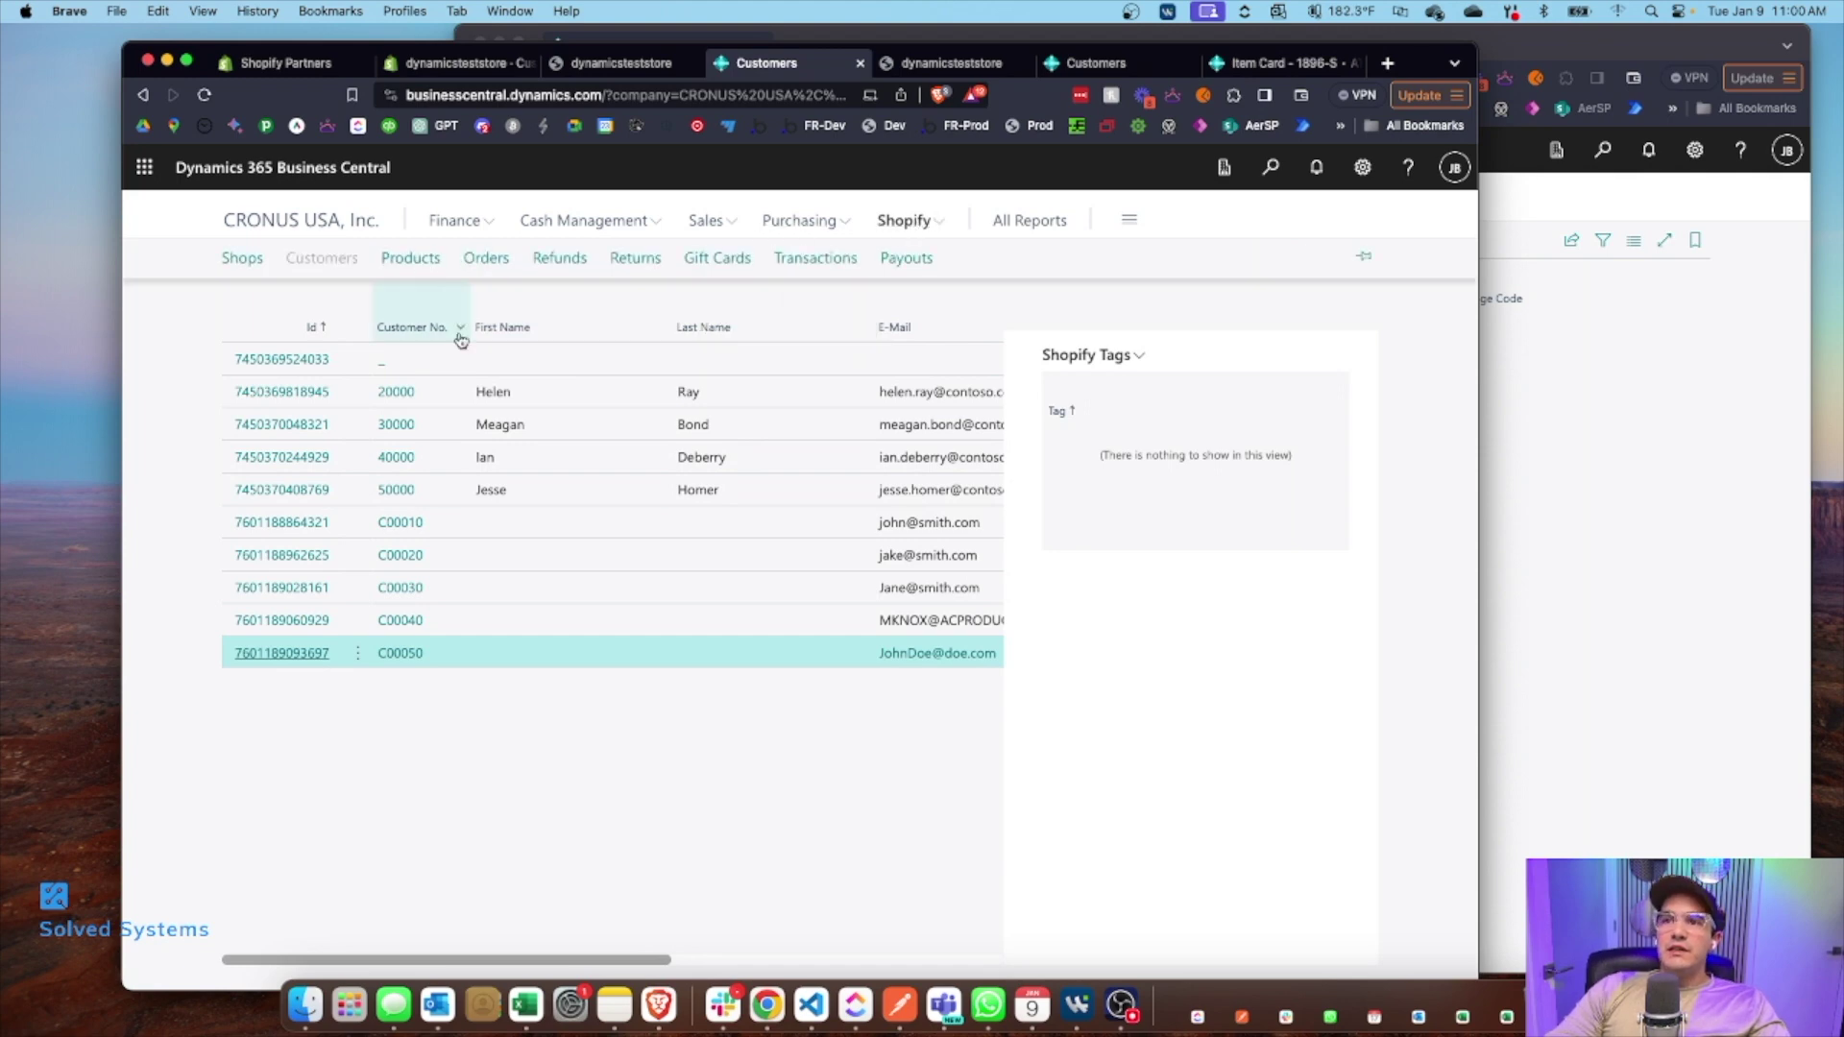
Step: Open the Shopify Products list and look through its product mapping and synchronization actions
click(423, 267)
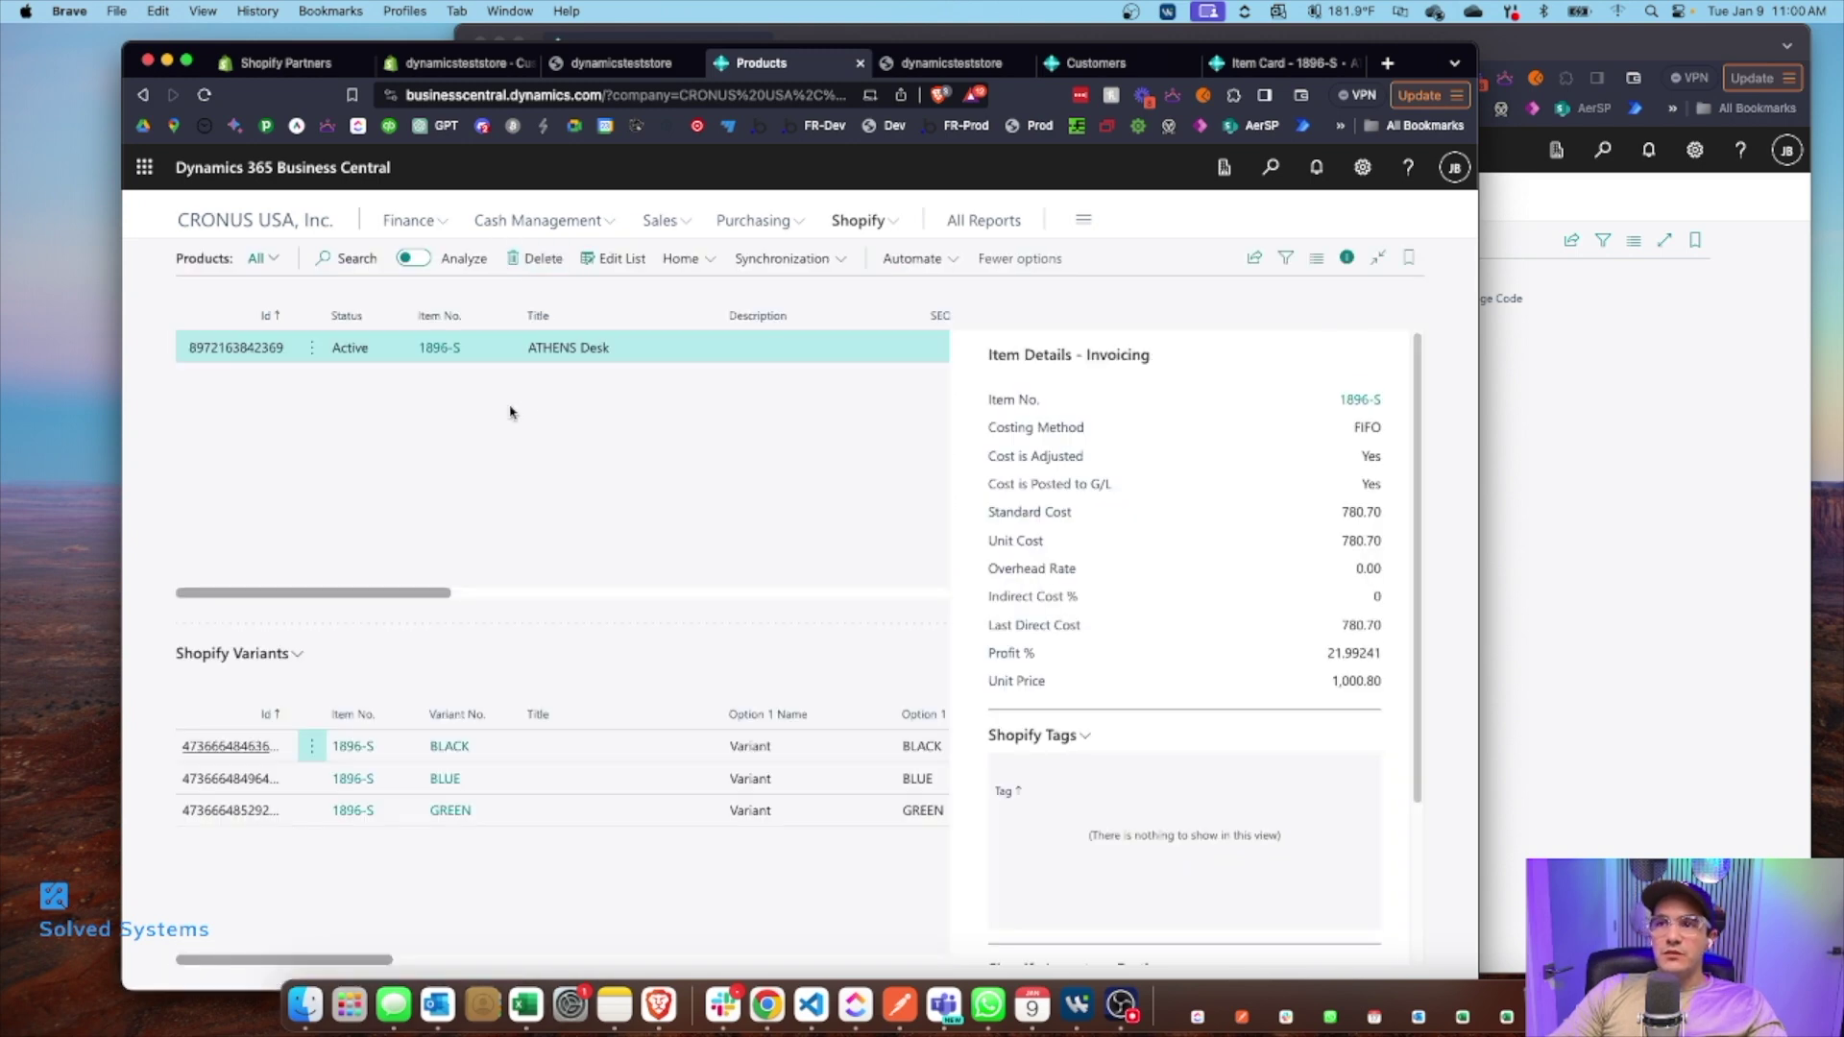
click(711, 261)
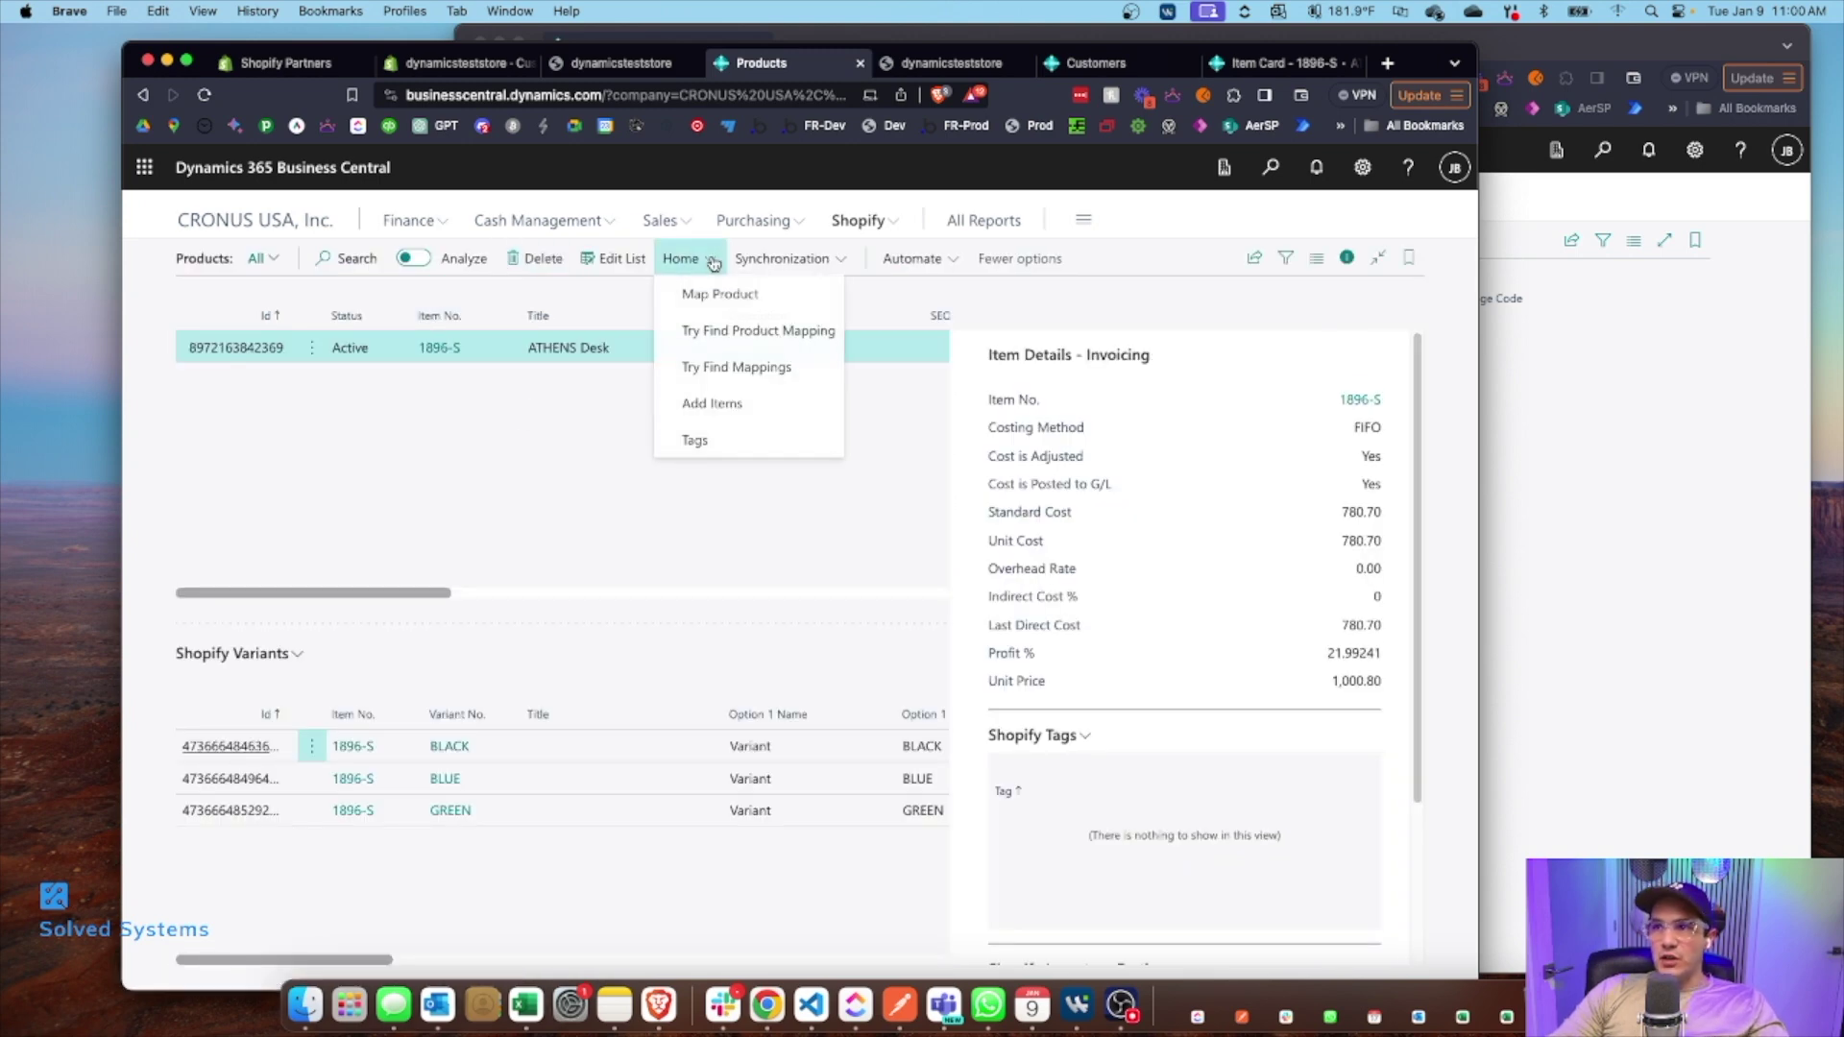
click(753, 261)
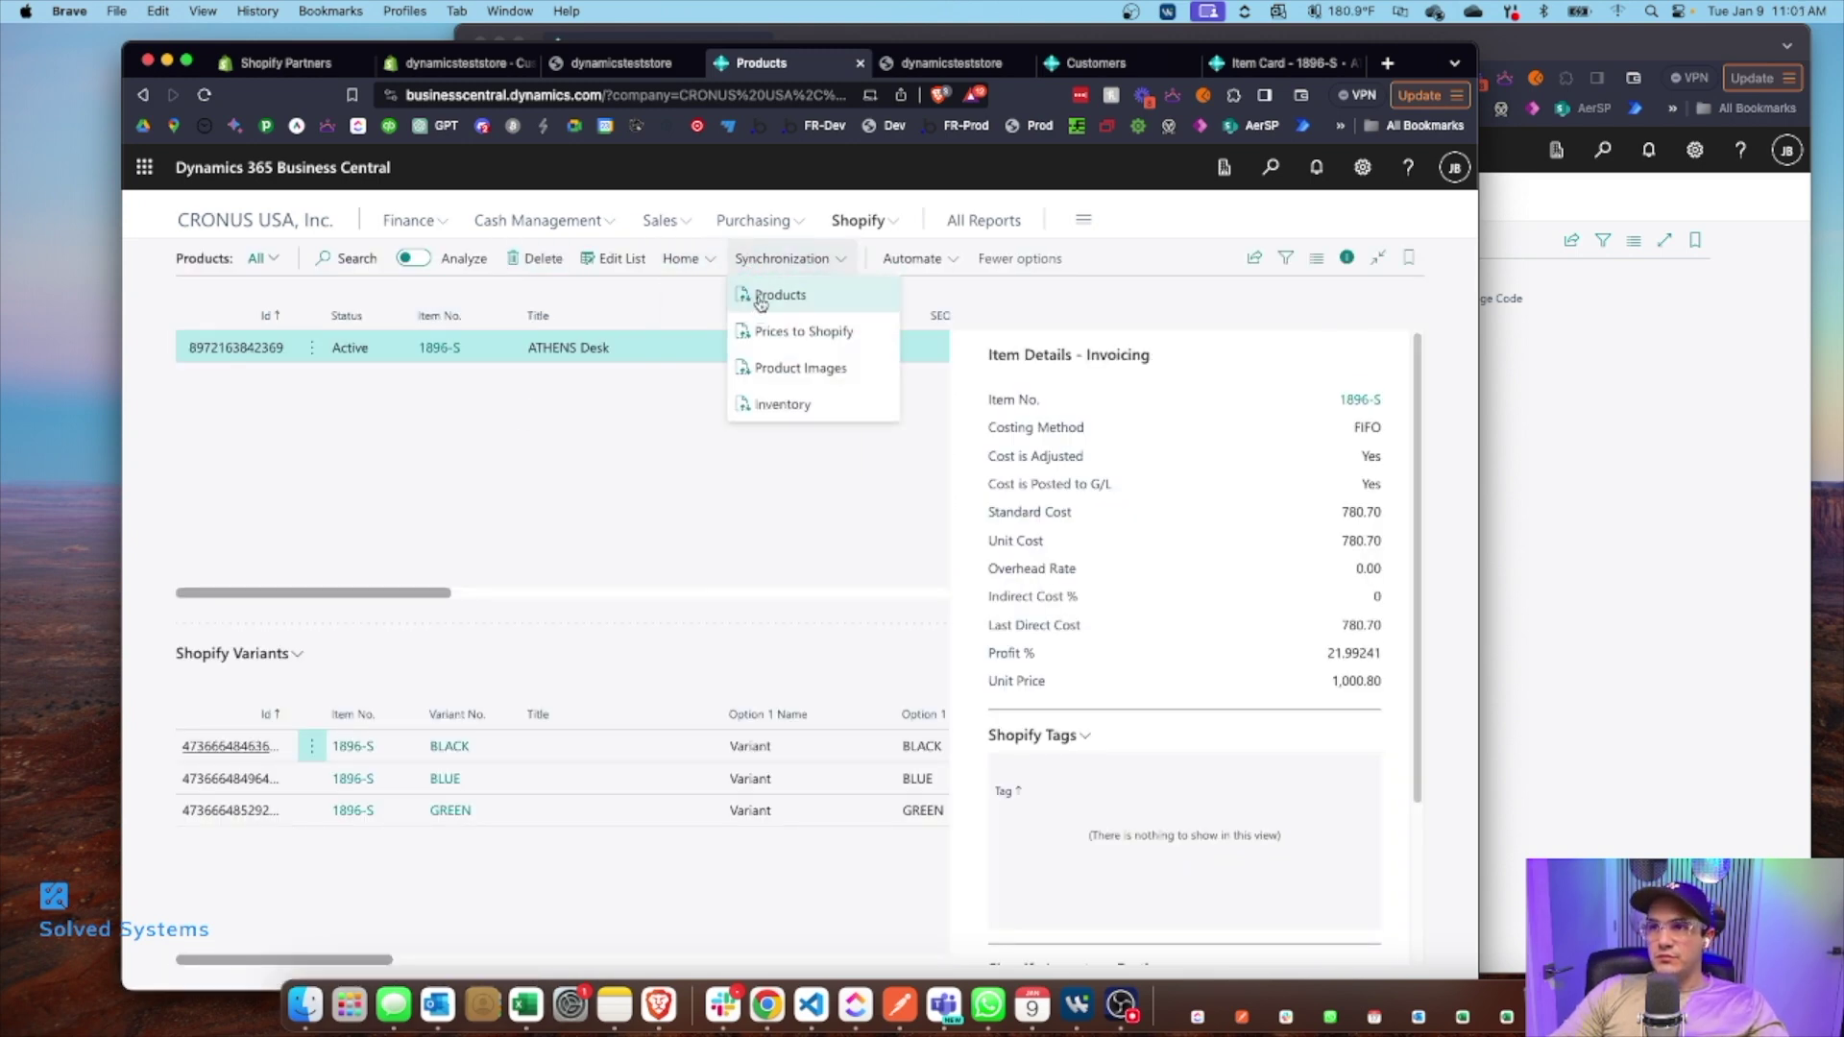
click(760, 298)
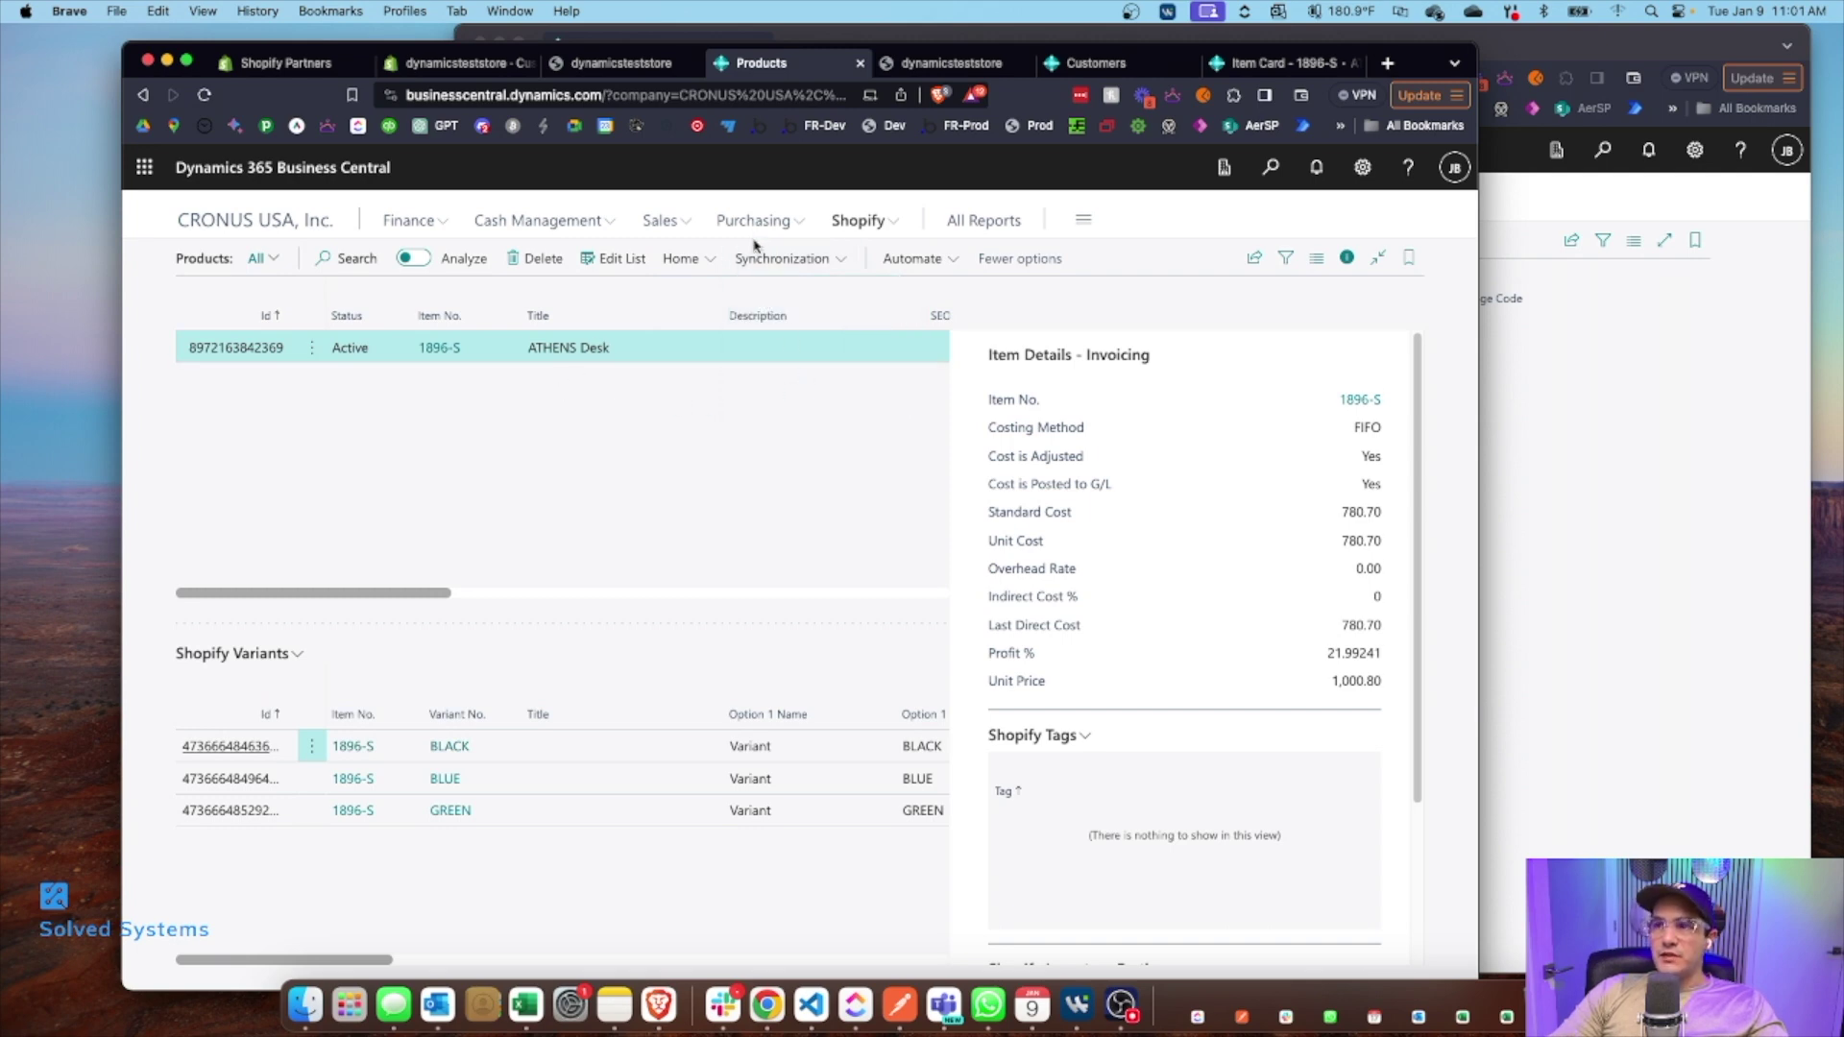
click(752, 260)
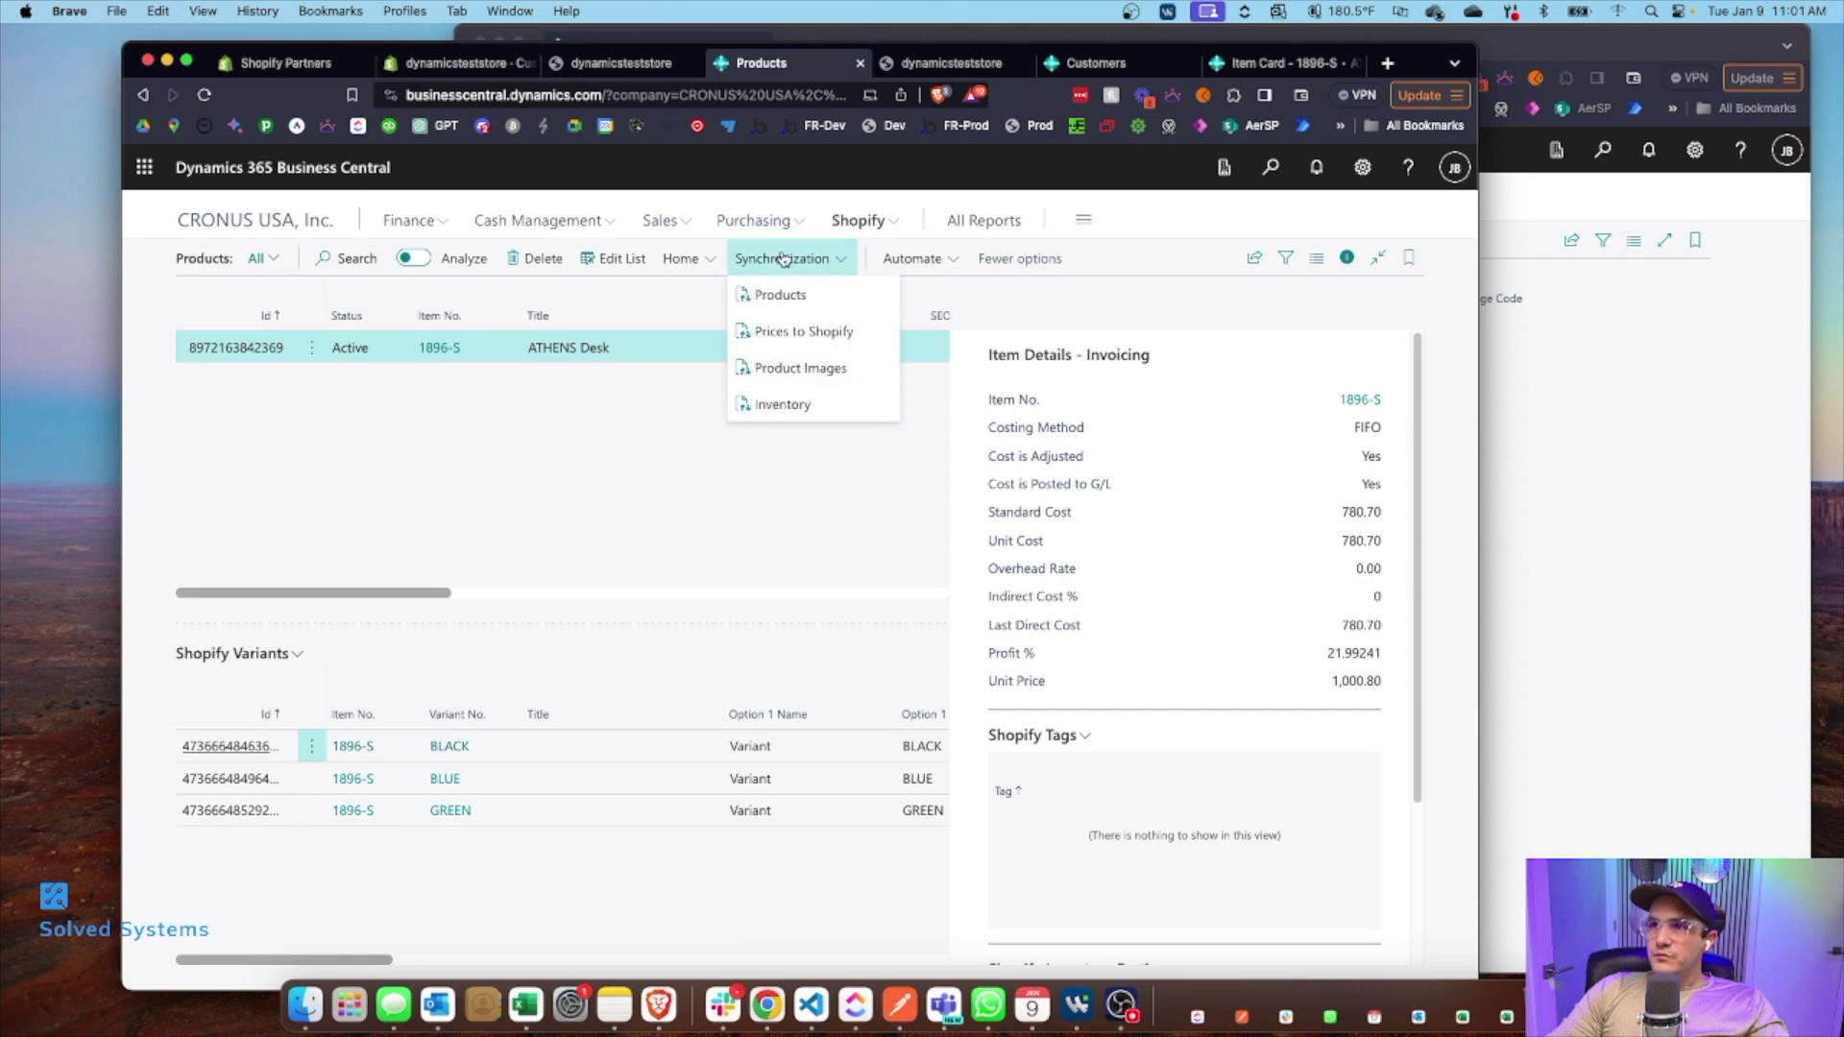
click(708, 259)
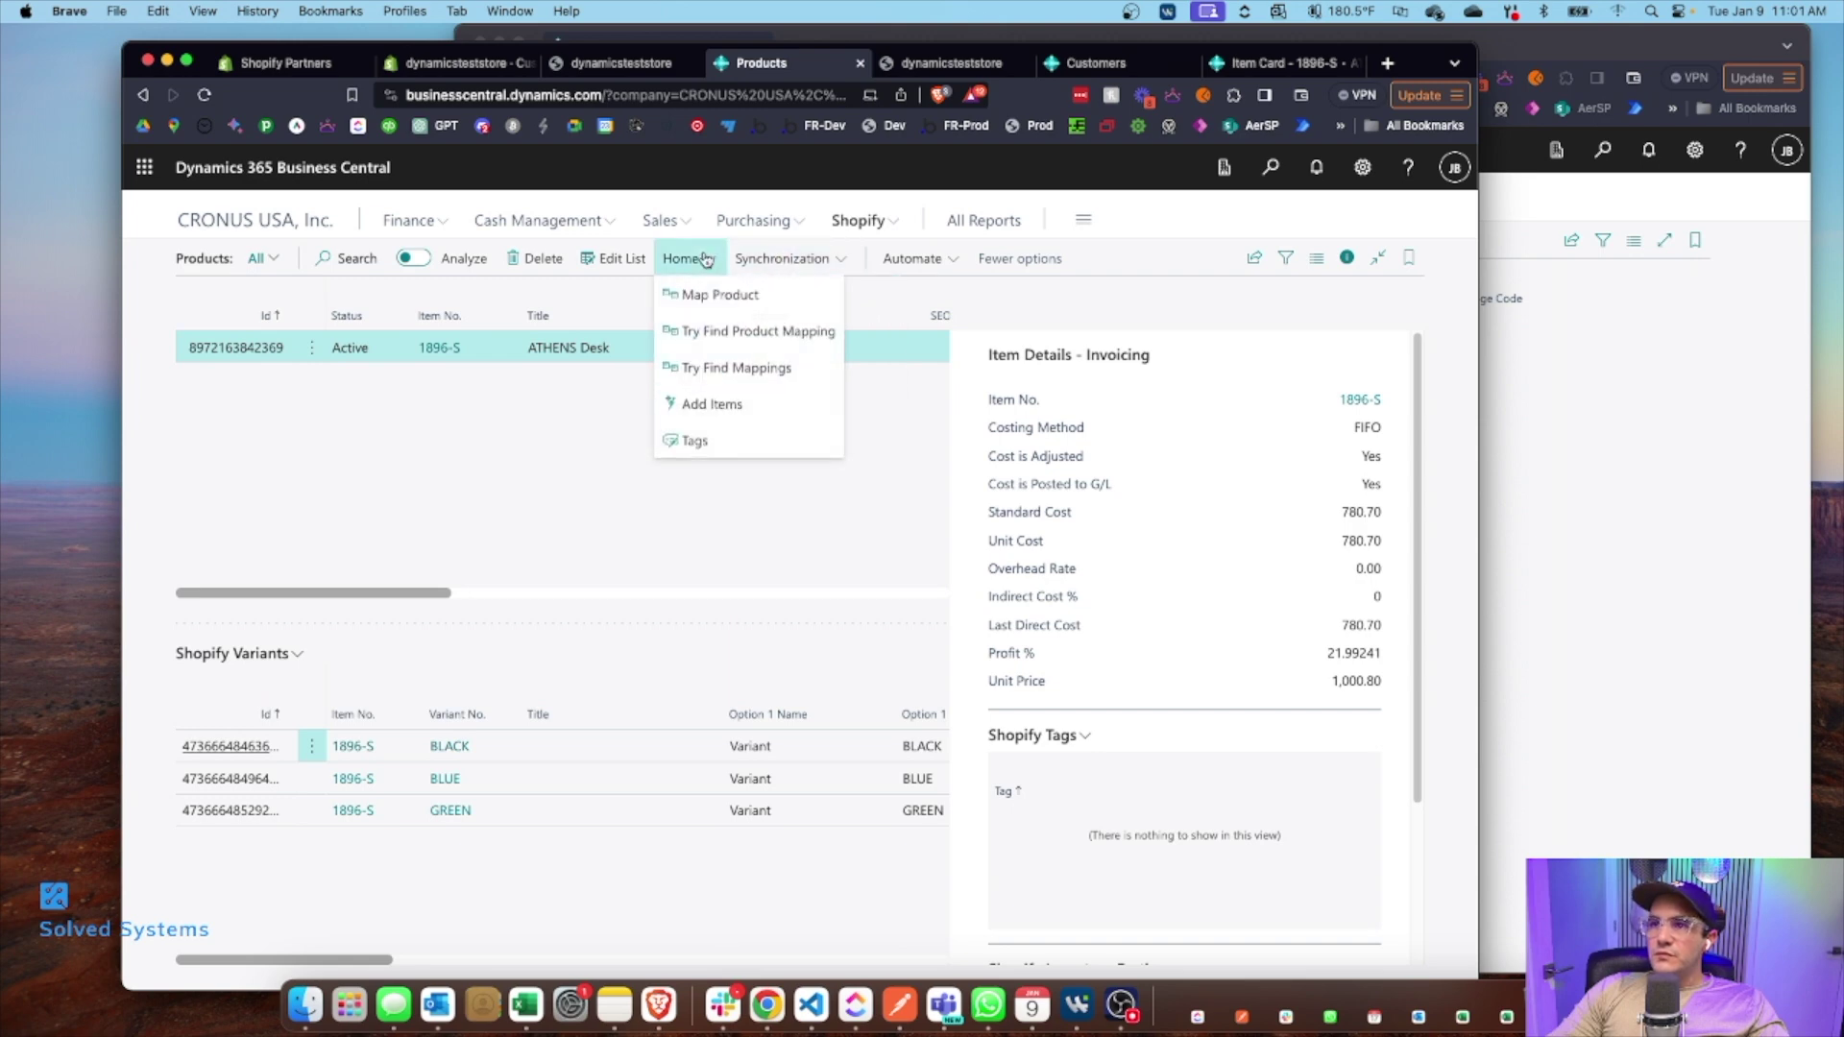
Step: Add item 1896-S to the ONLINE Shopify shop, clearing the item category and bin filters
click(732, 408)
click(947, 413)
click(864, 529)
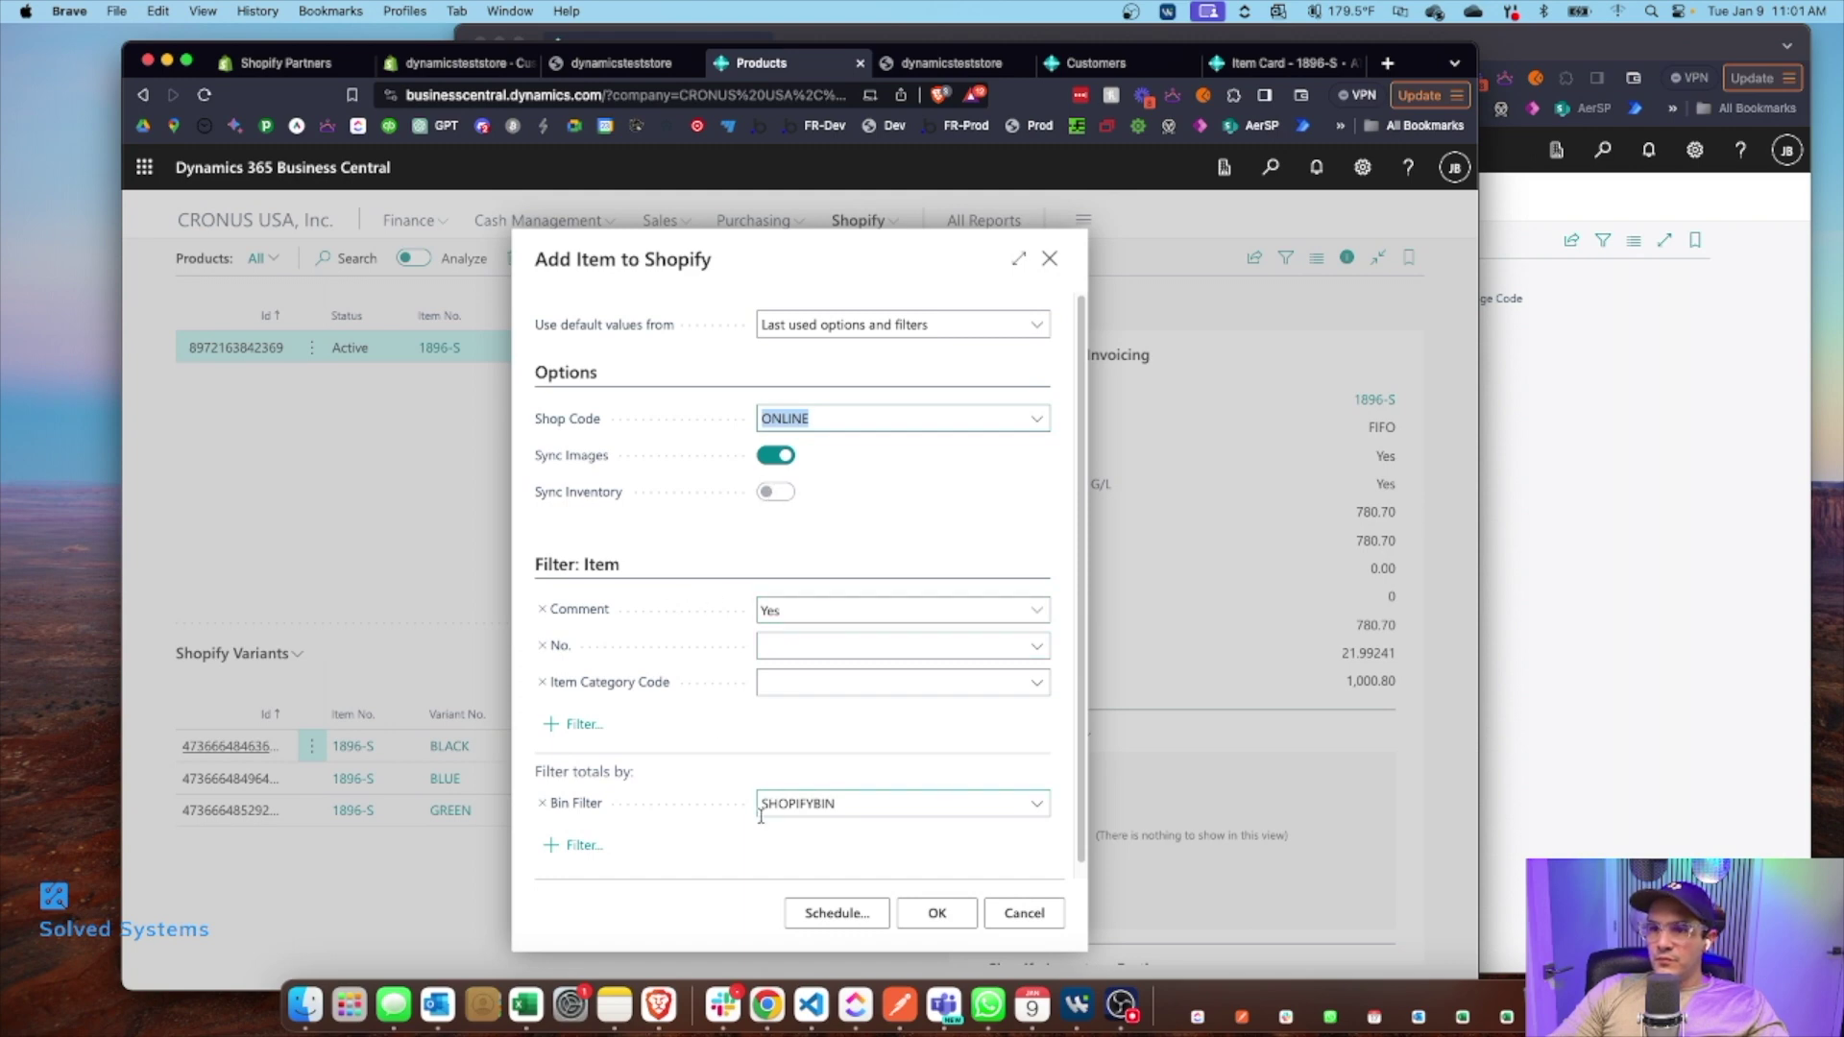
scroll(806, 731, down, 1)
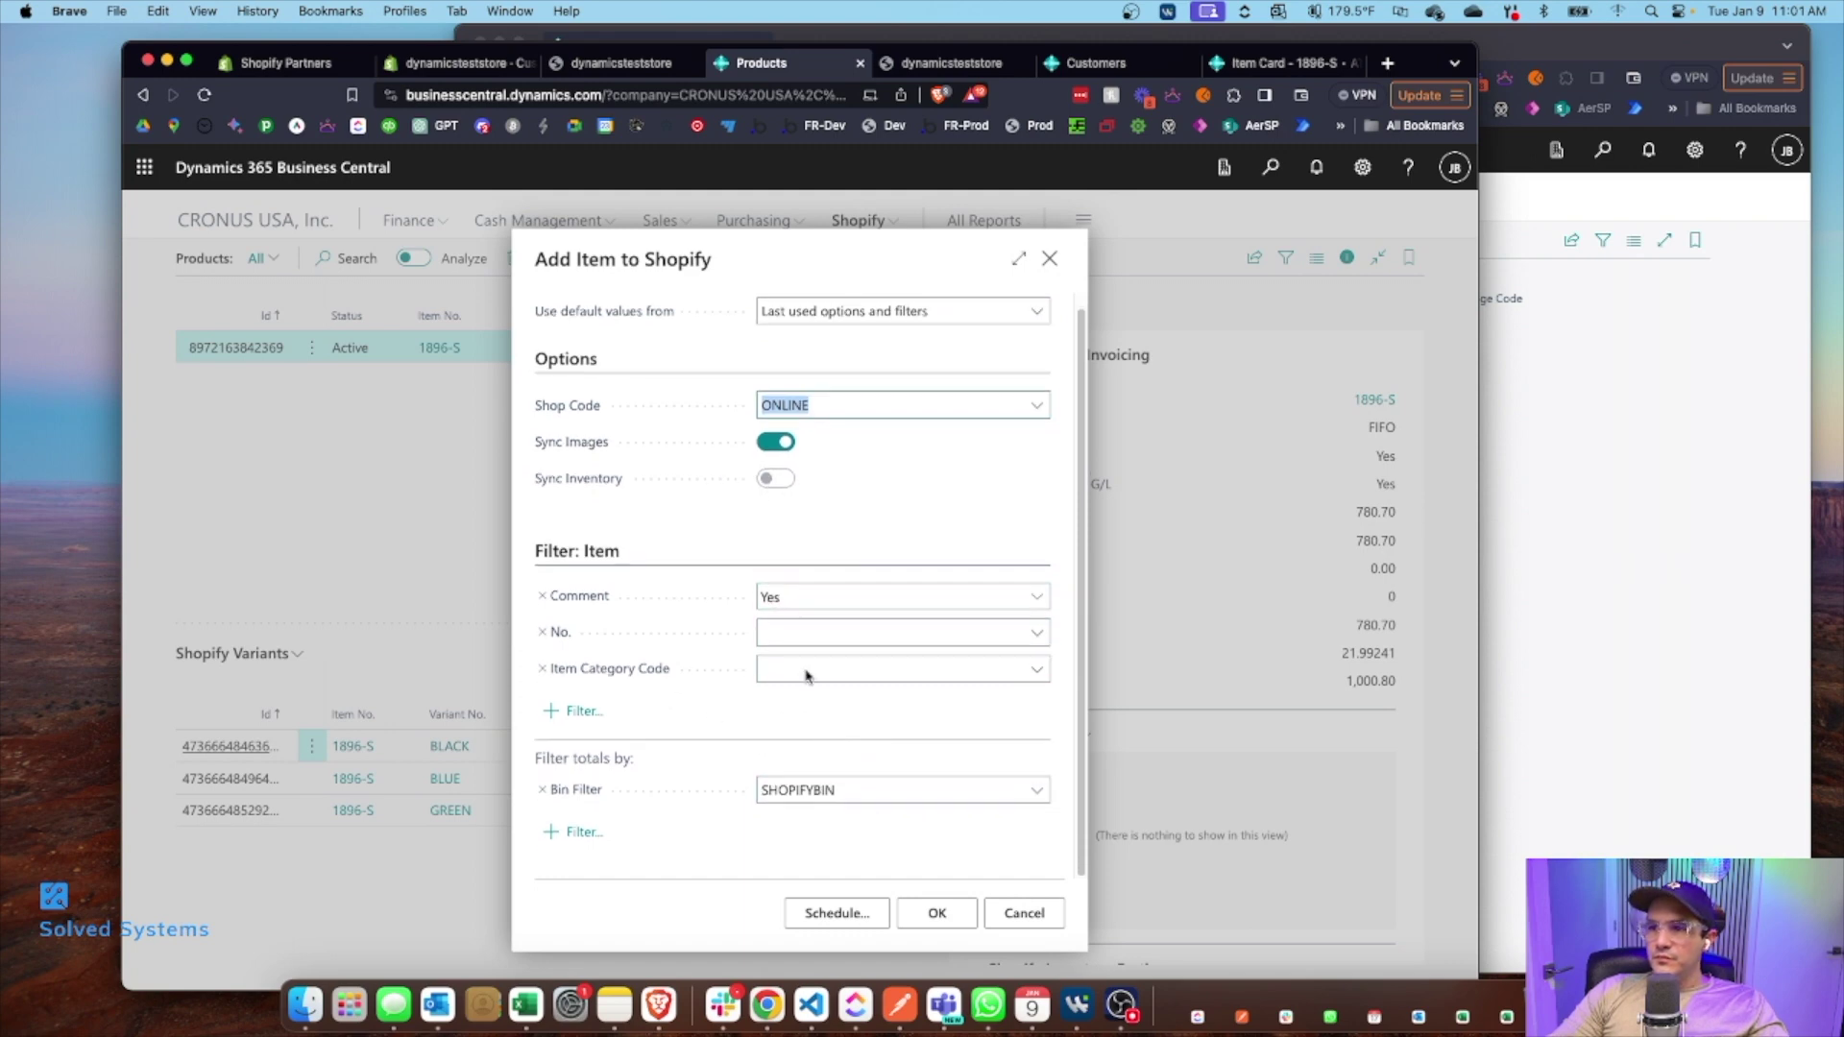
click(939, 631)
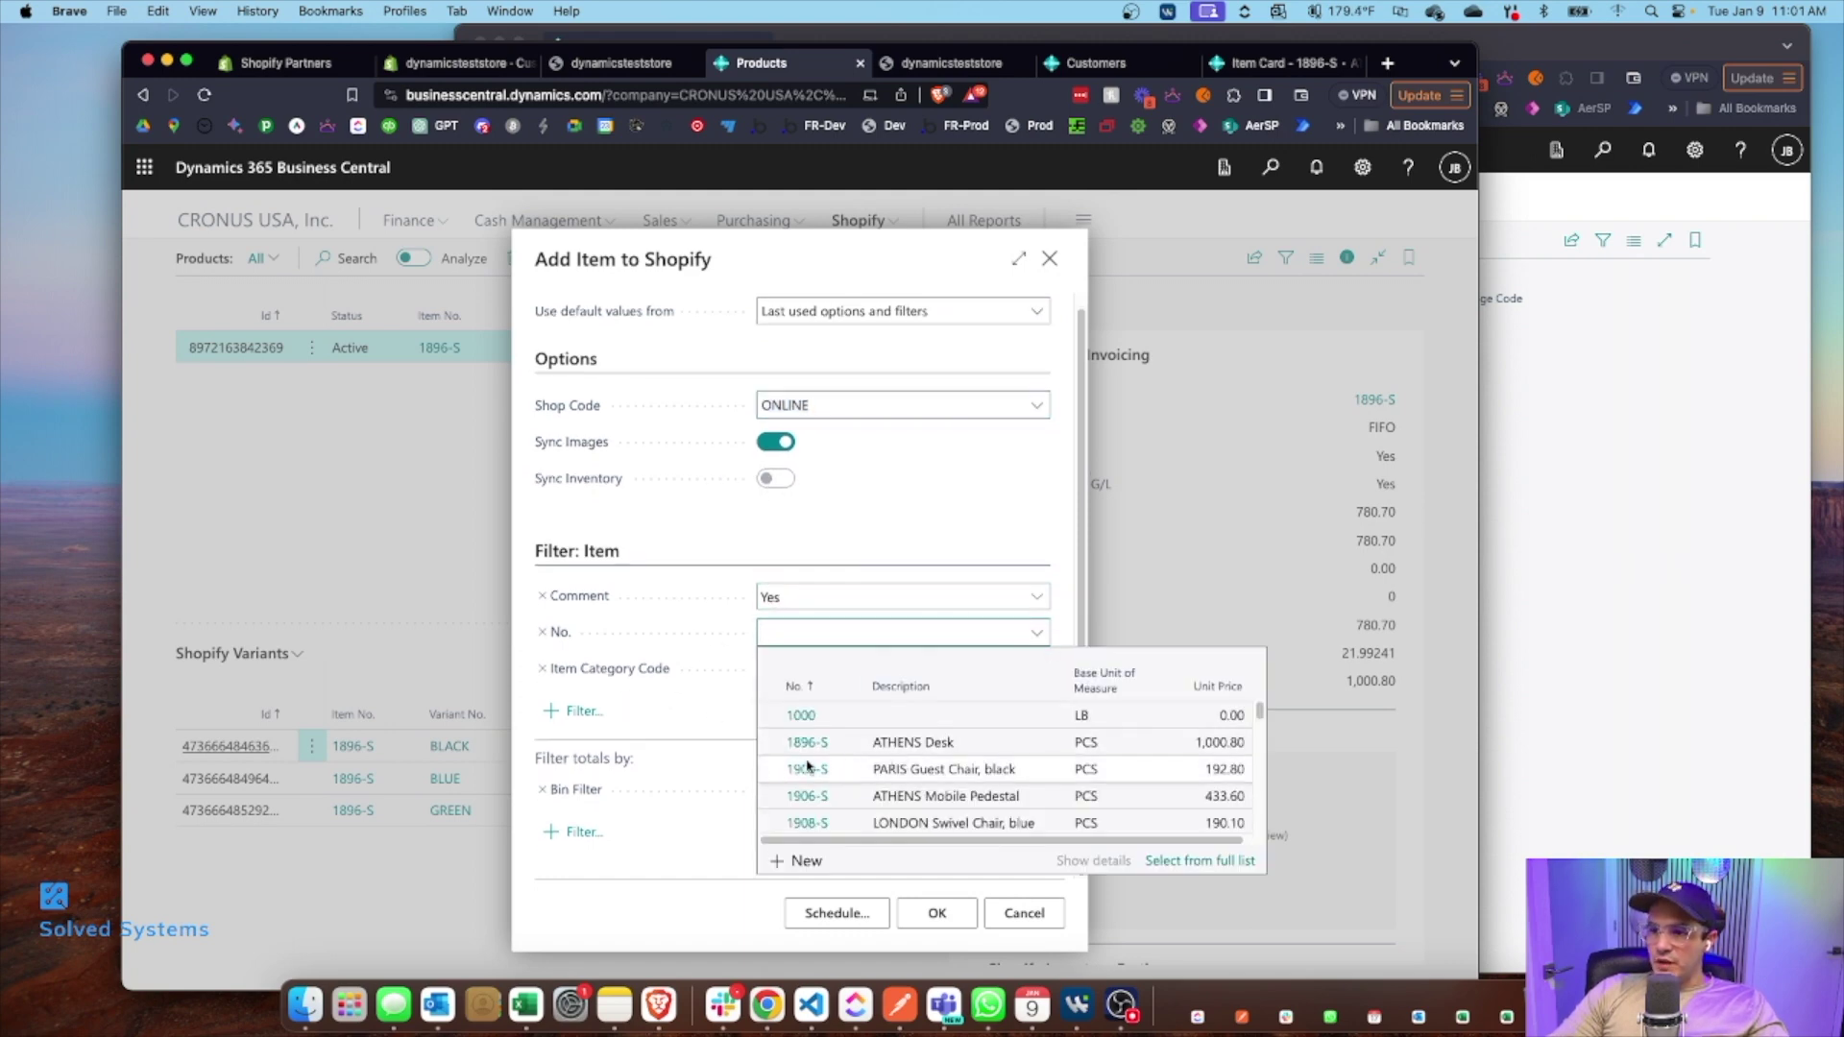
click(816, 768)
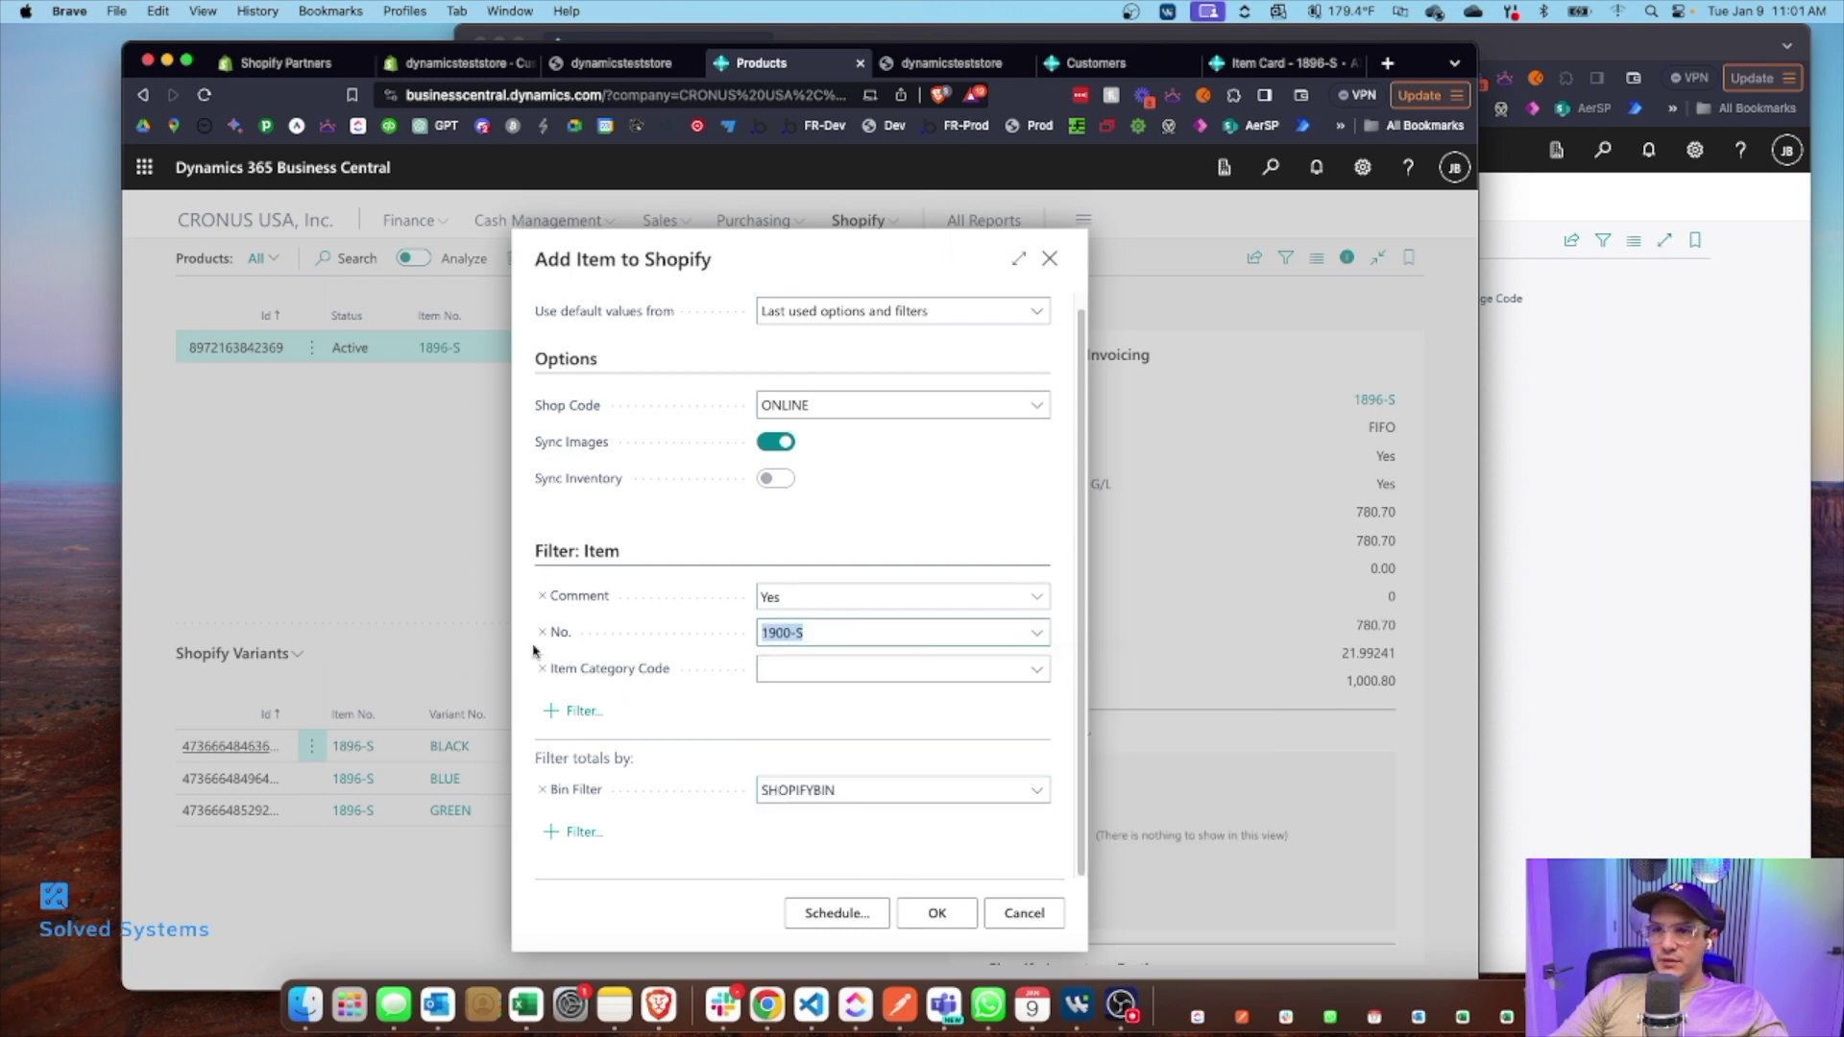
click(1036, 632)
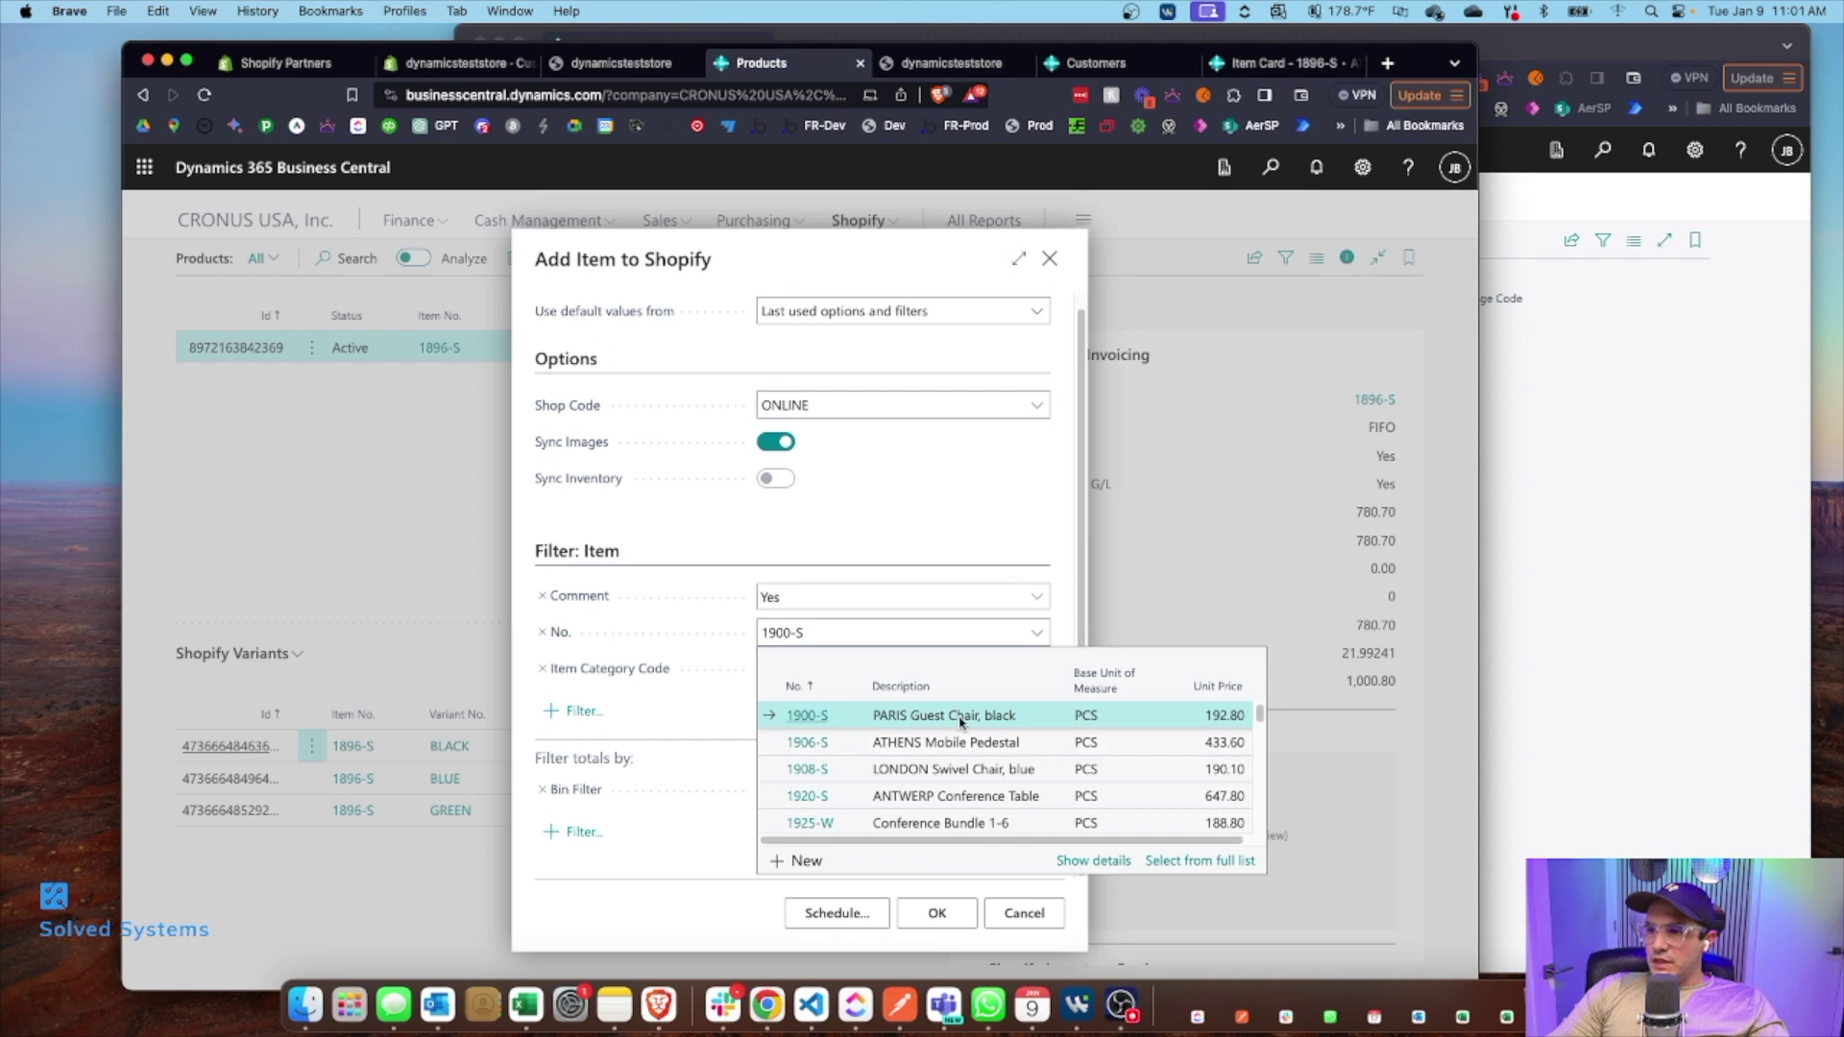
click(794, 718)
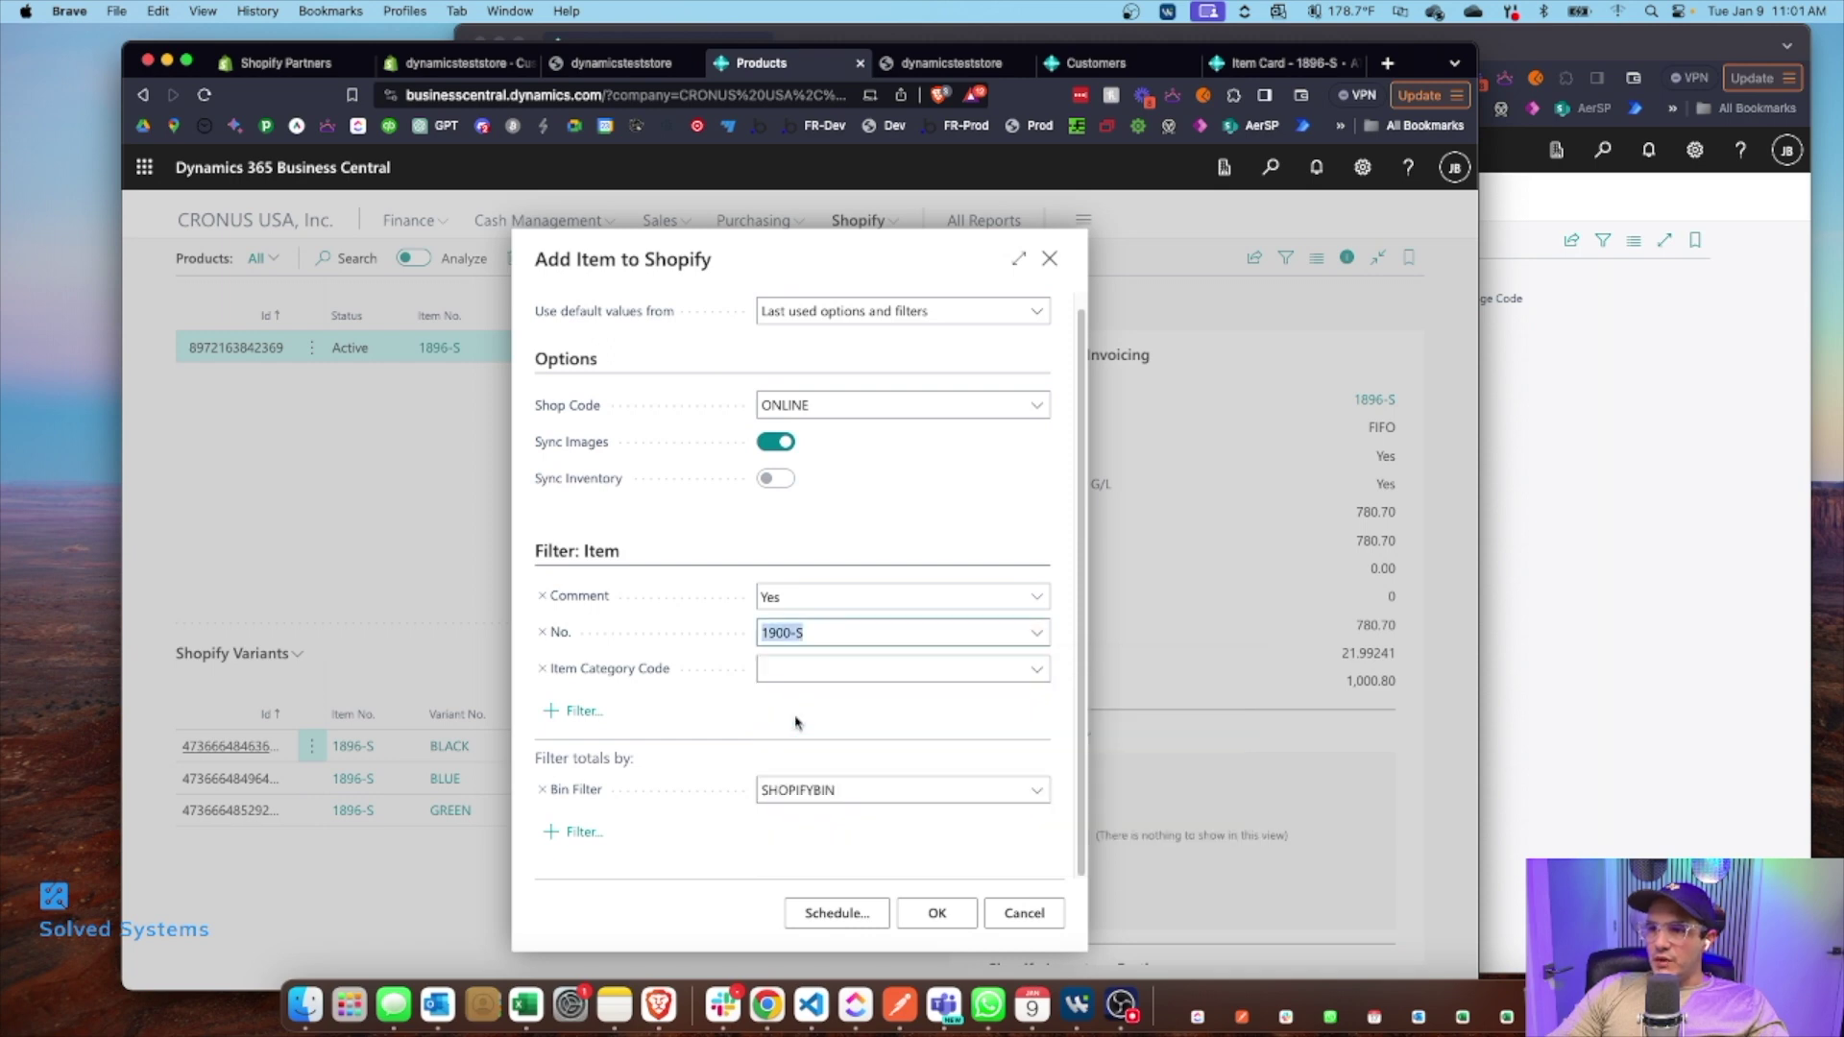
click(542, 668)
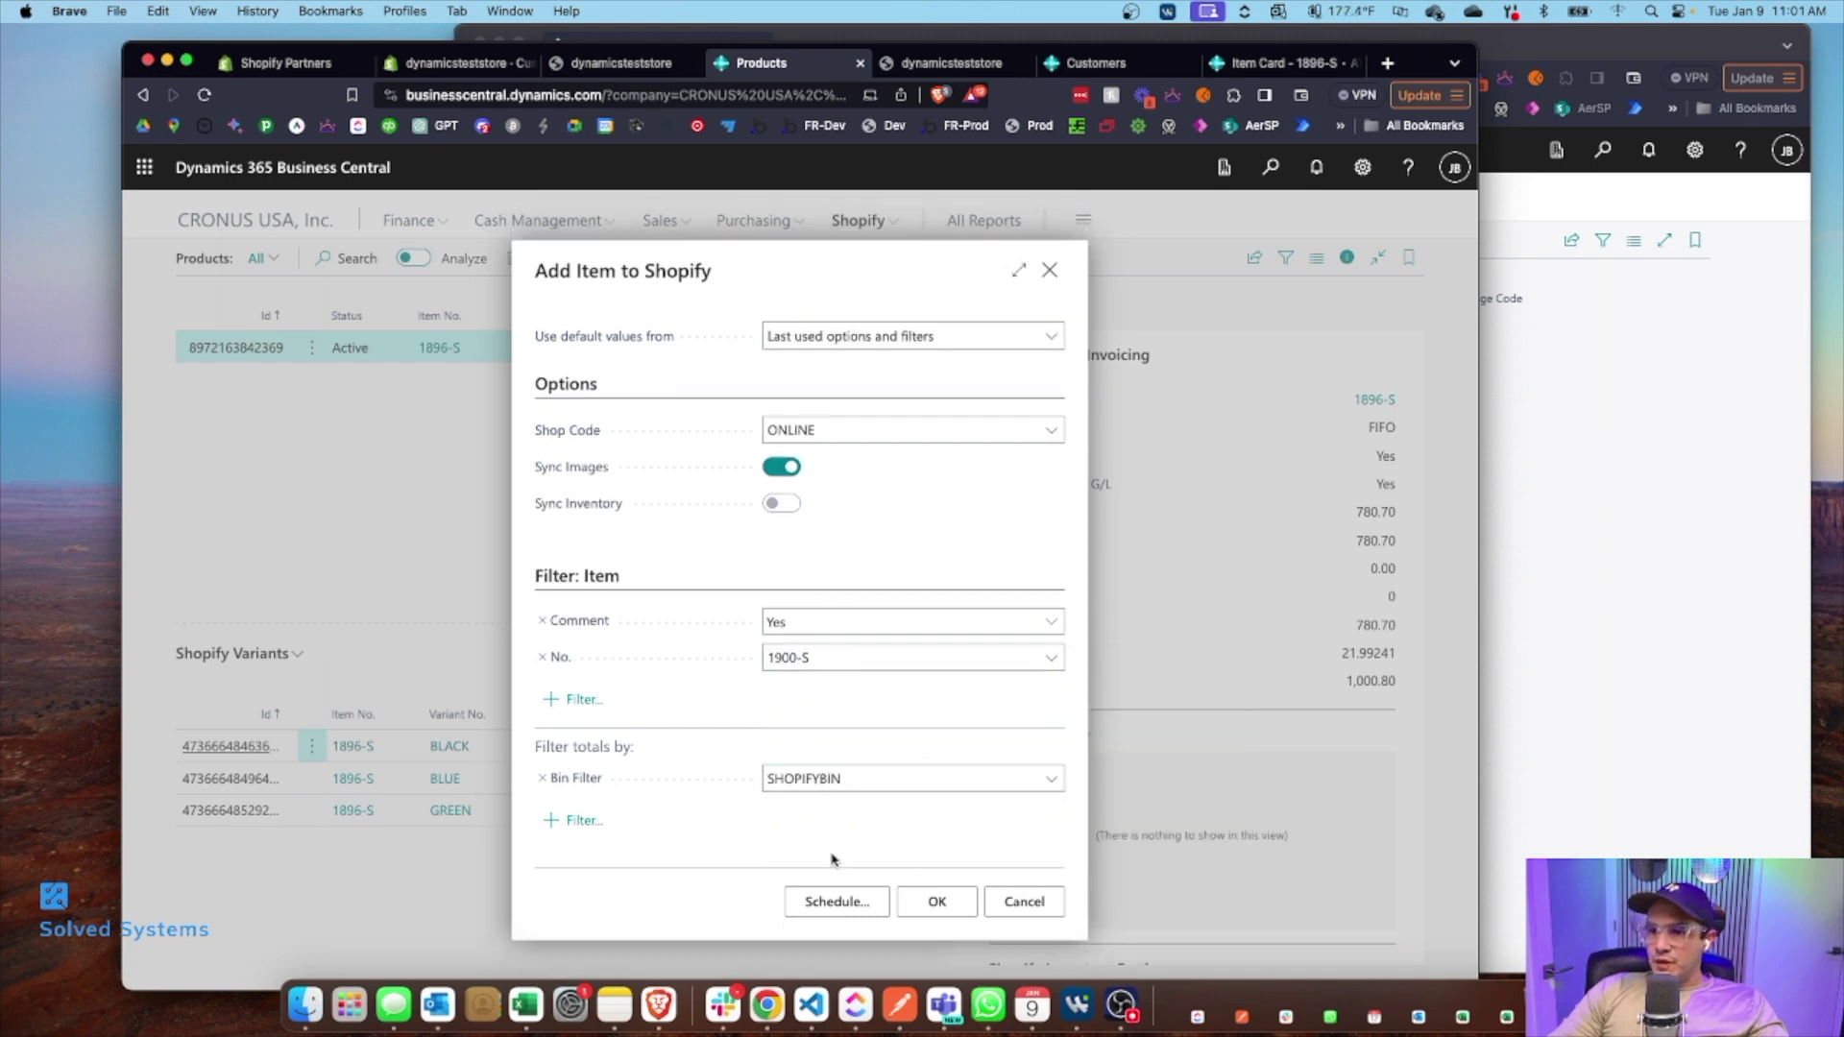
click(541, 780)
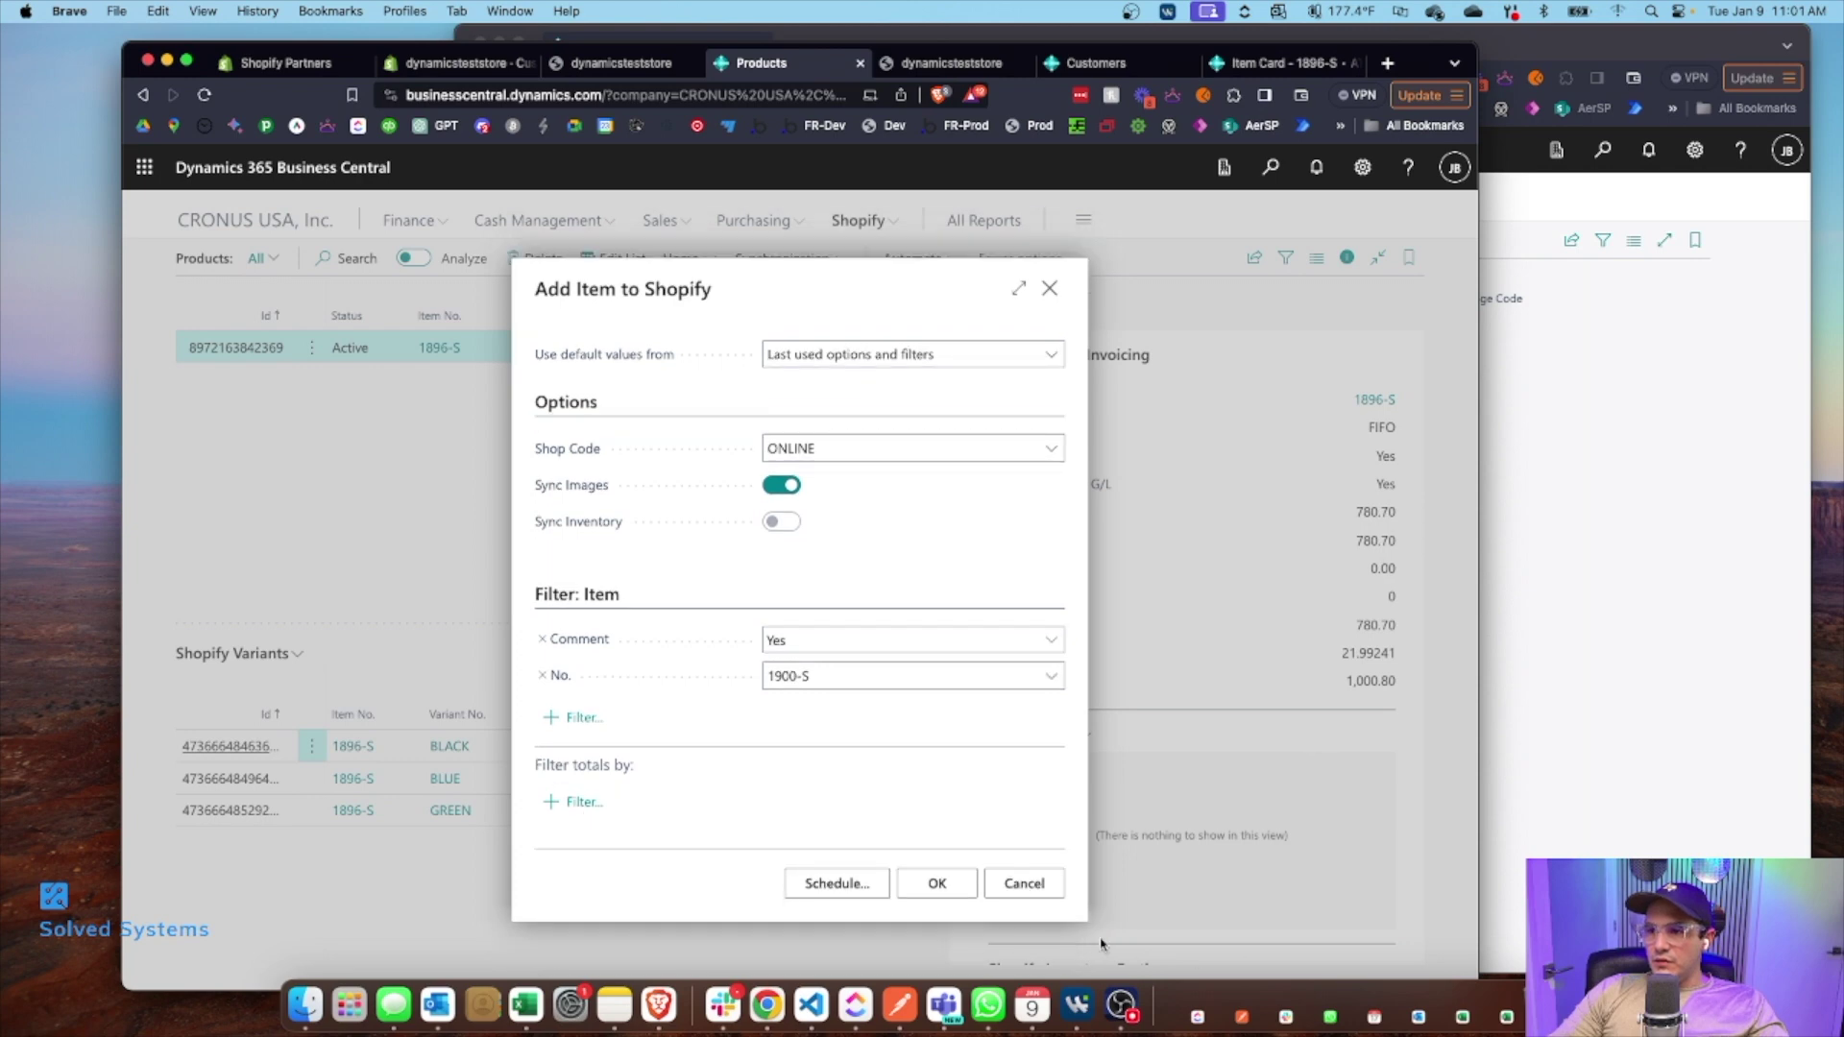
click(937, 882)
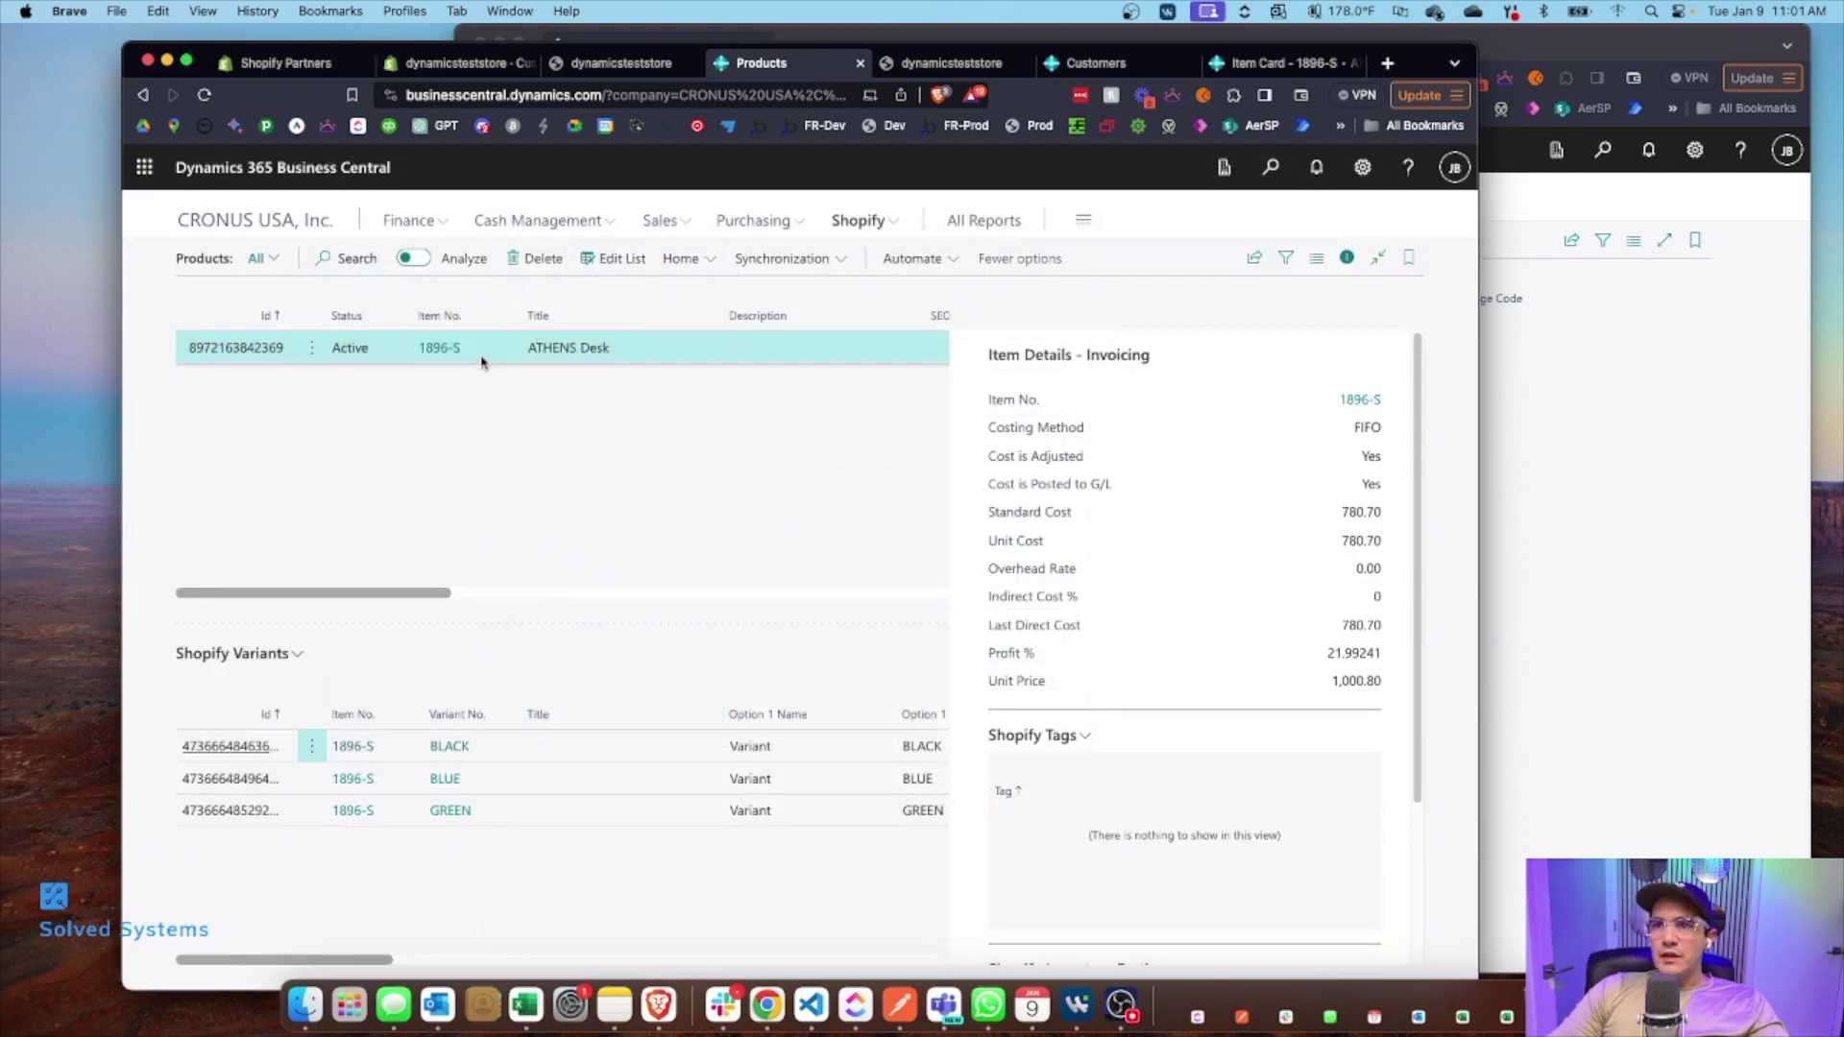
Step: Check the empty Shopify admin Products page and the storefront, then return to Business Central's Shopify Products
click(454, 63)
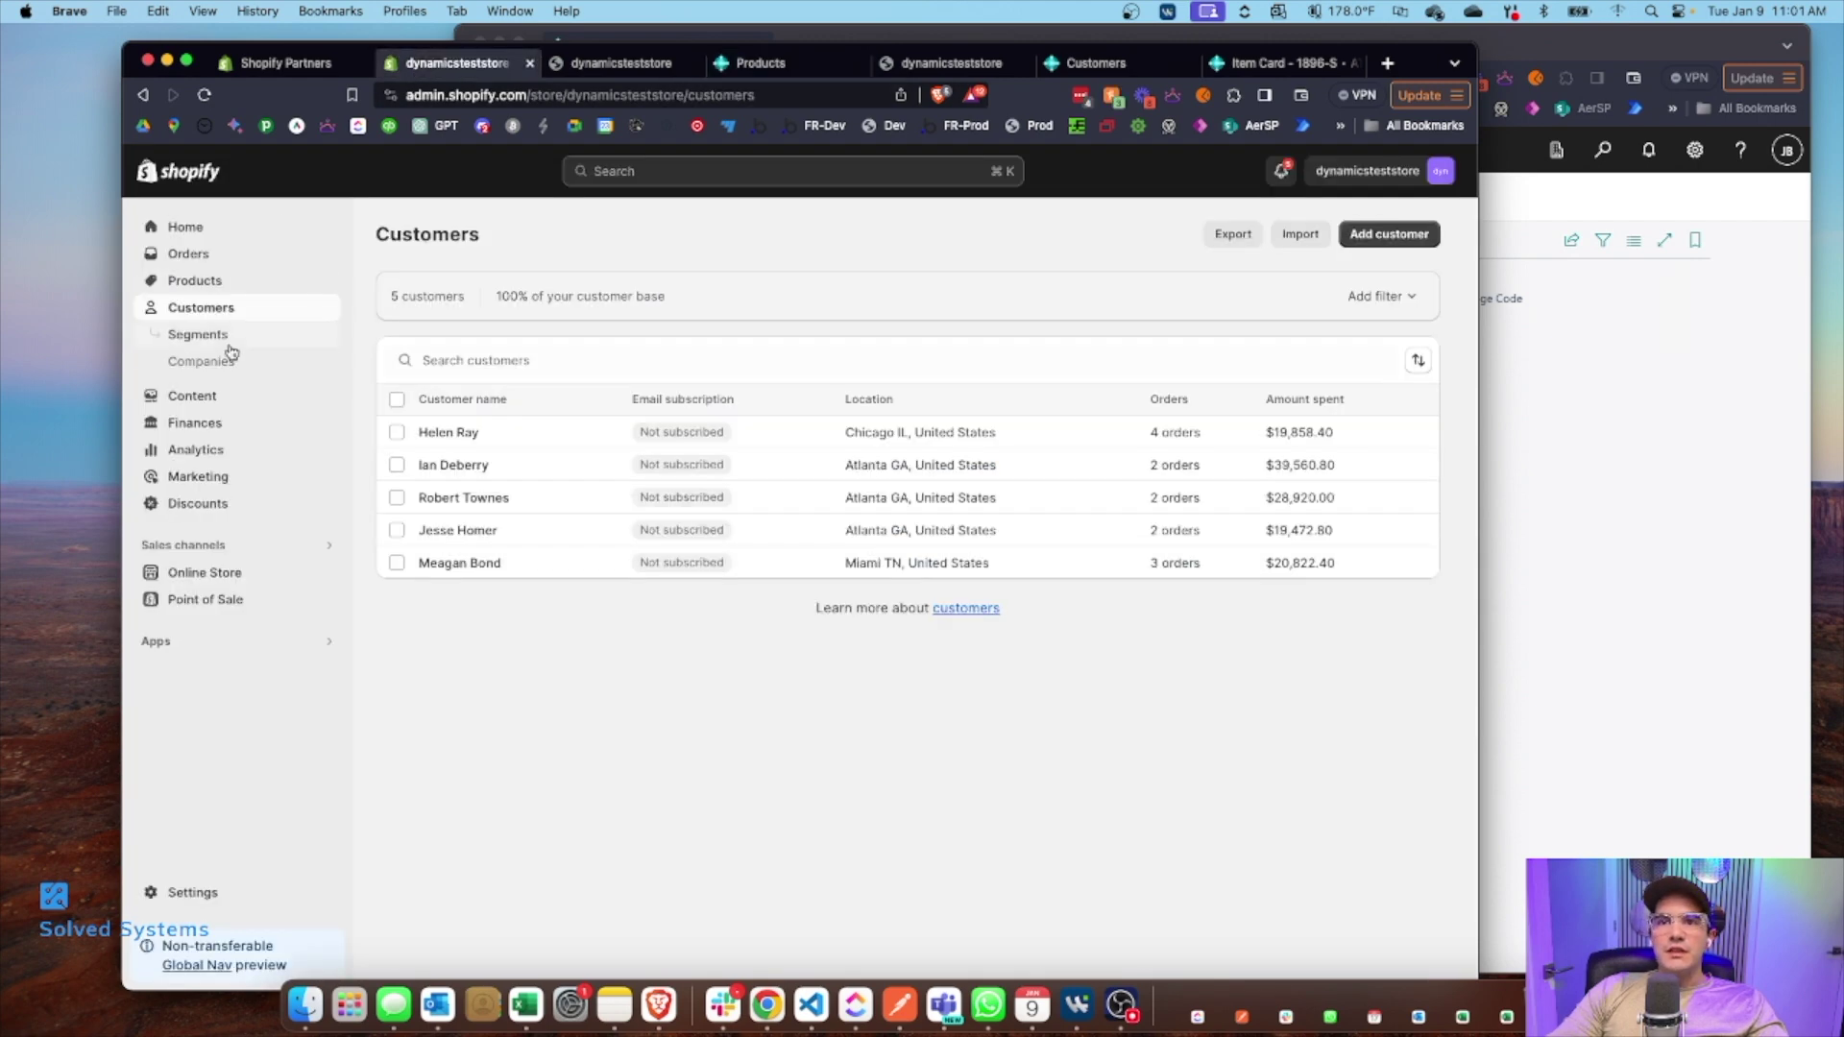
click(192, 279)
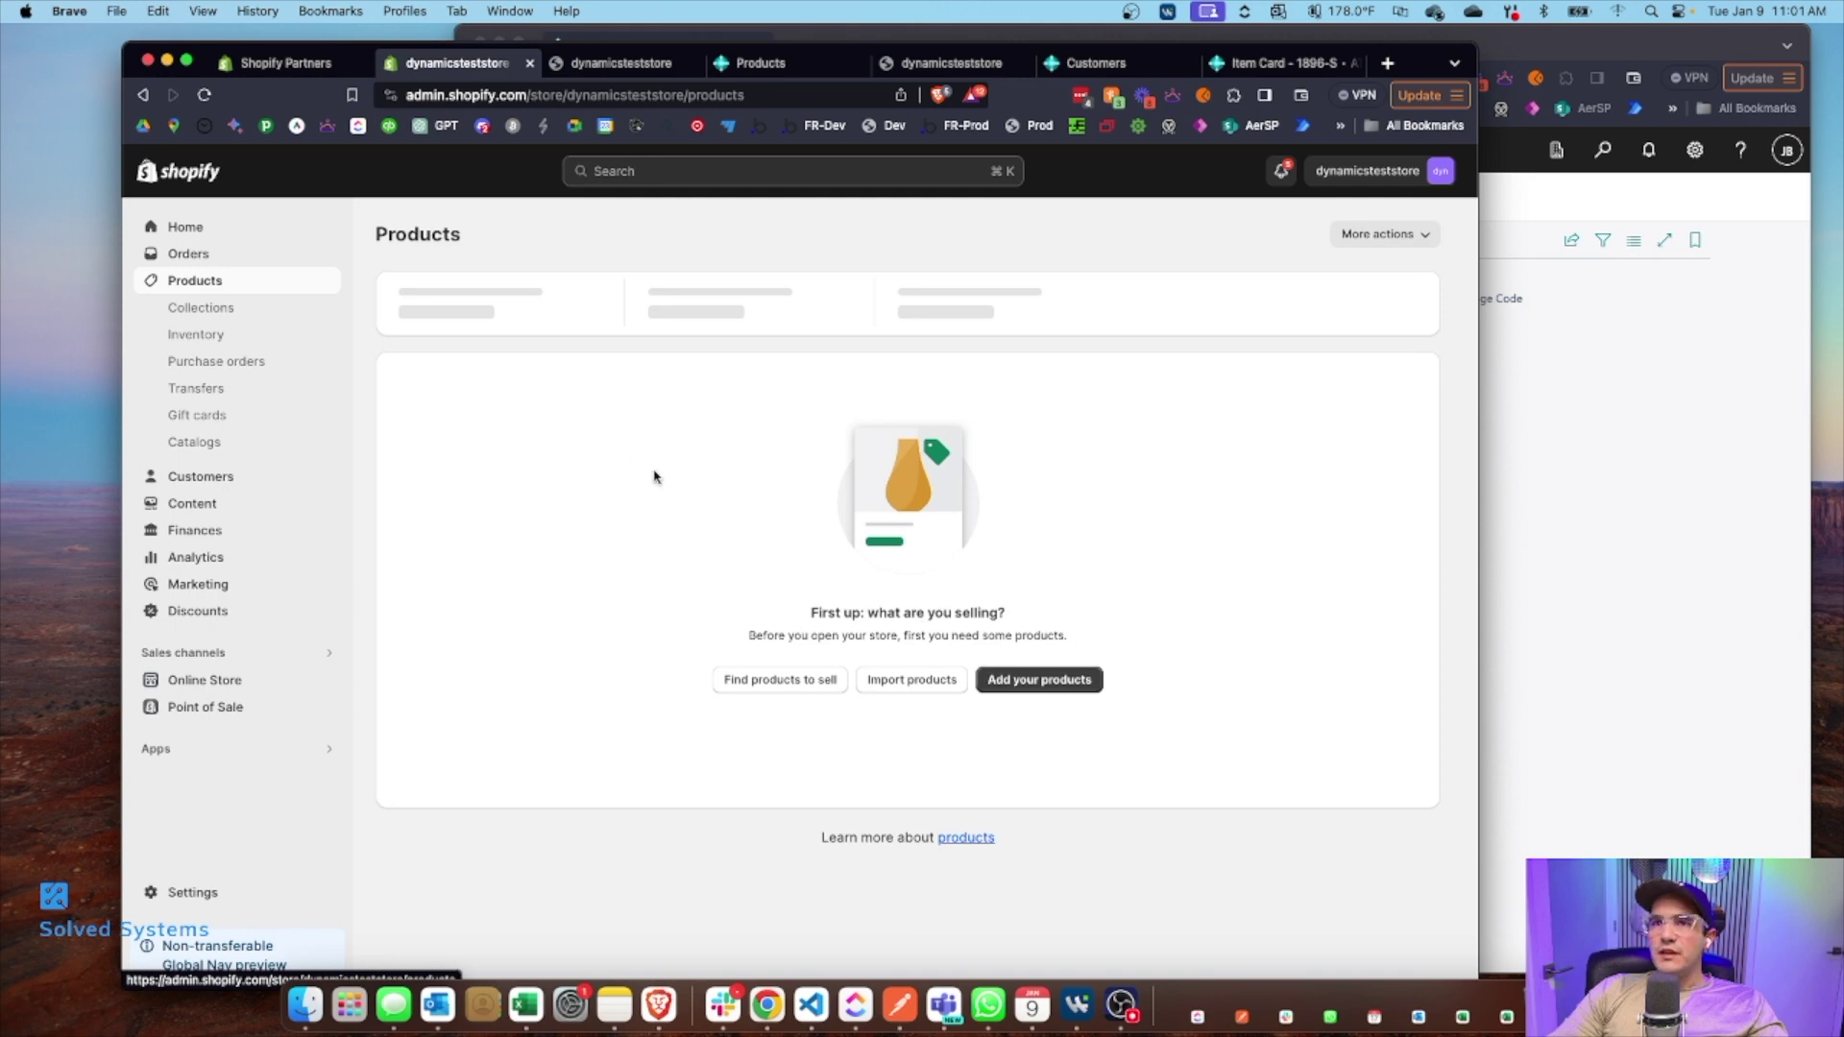
click(660, 67)
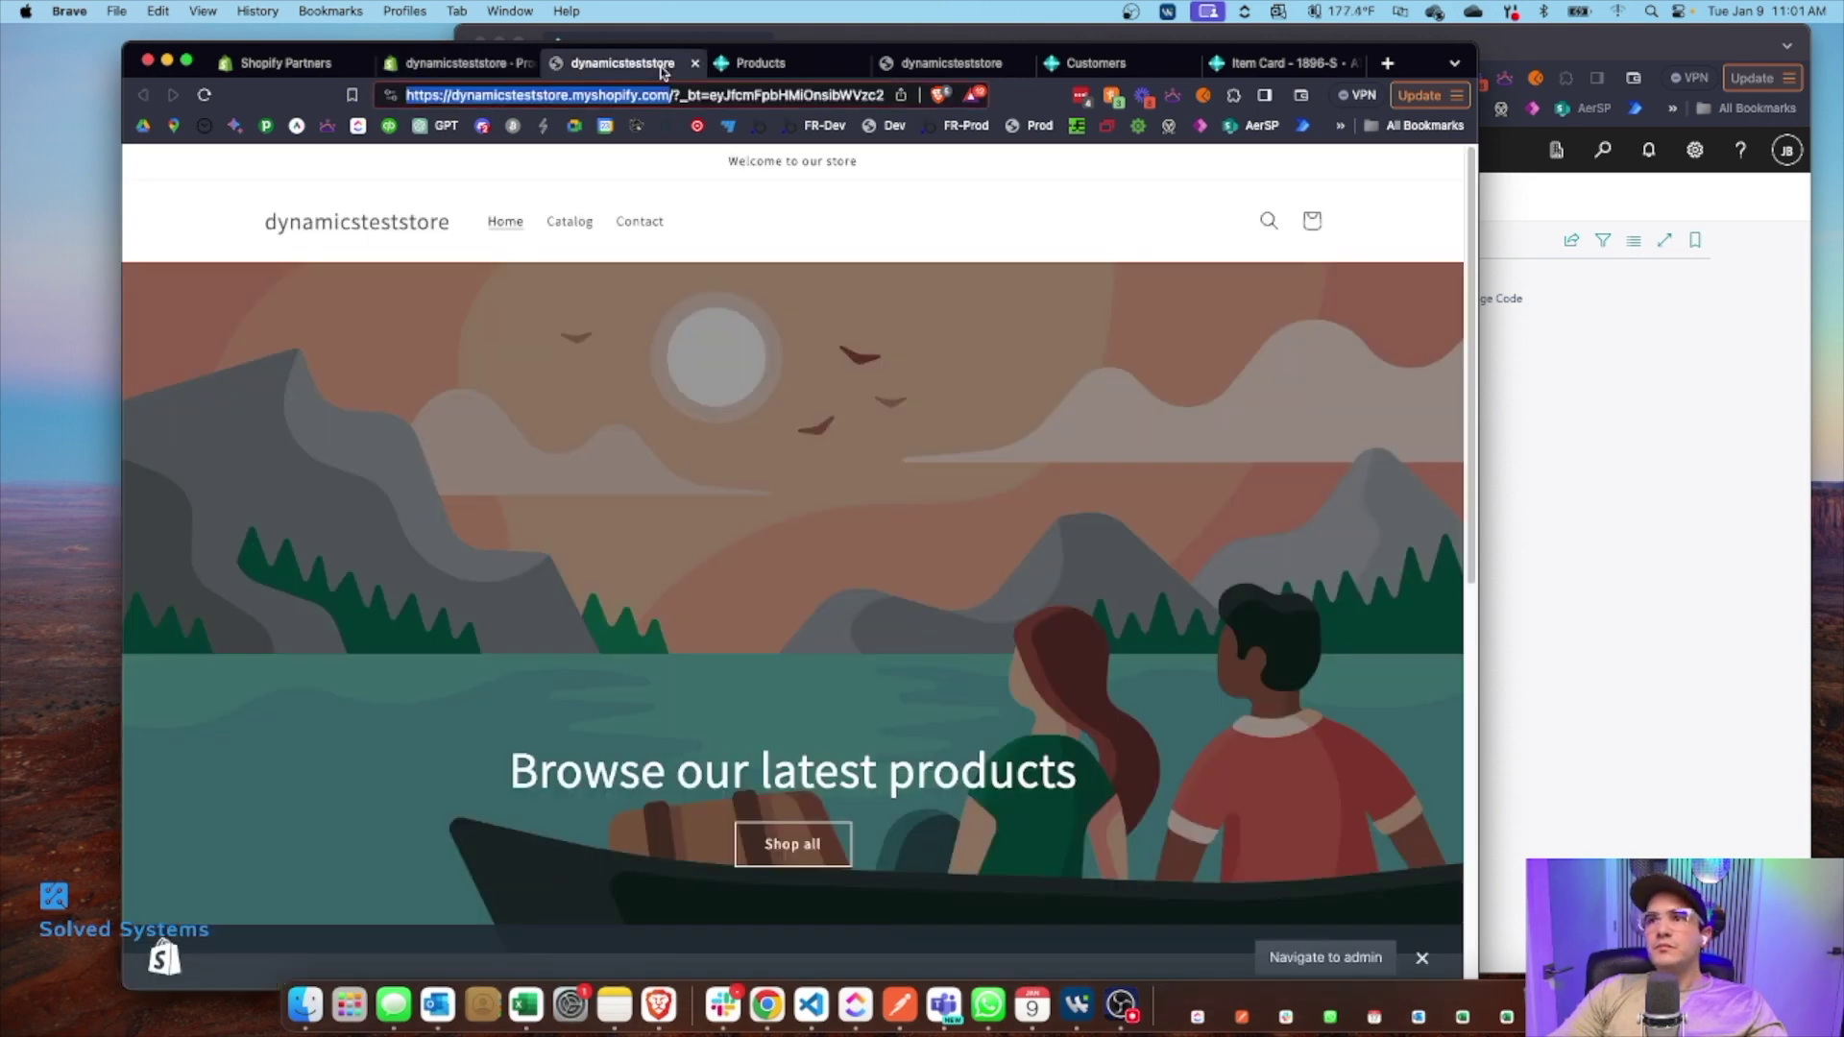
click(488, 64)
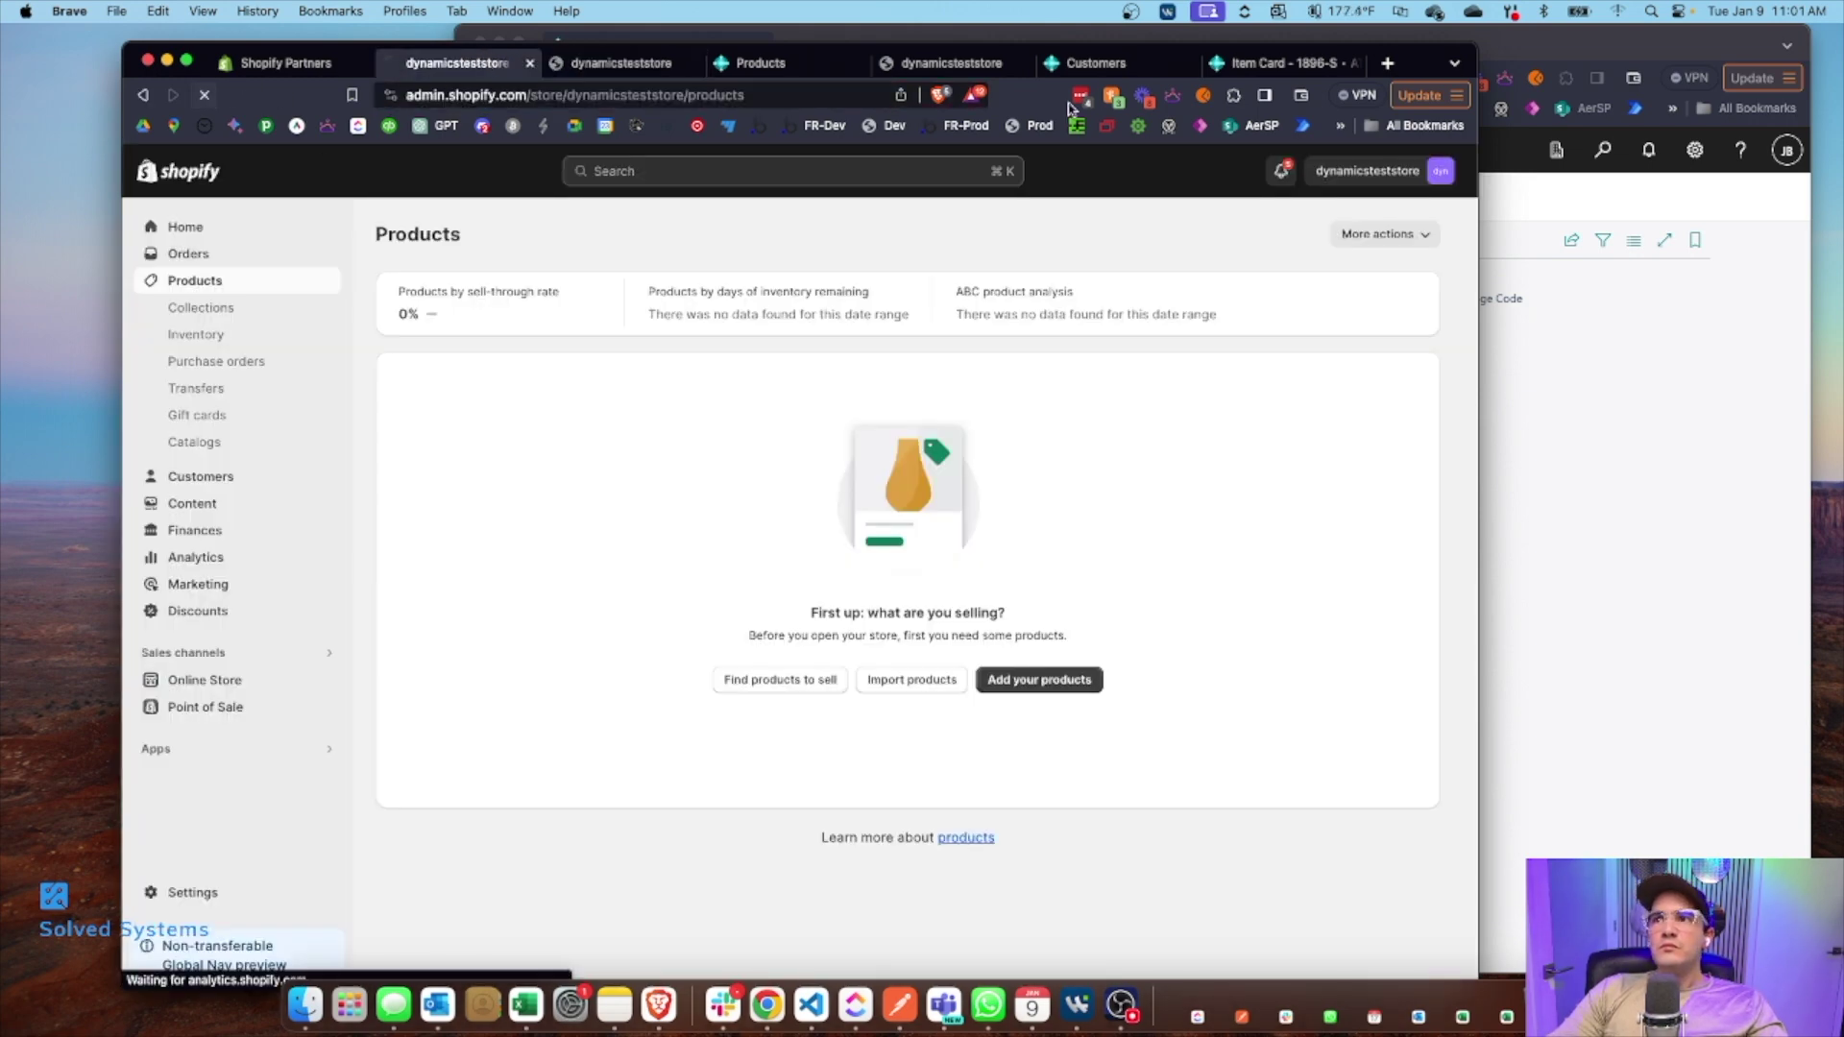
click(759, 62)
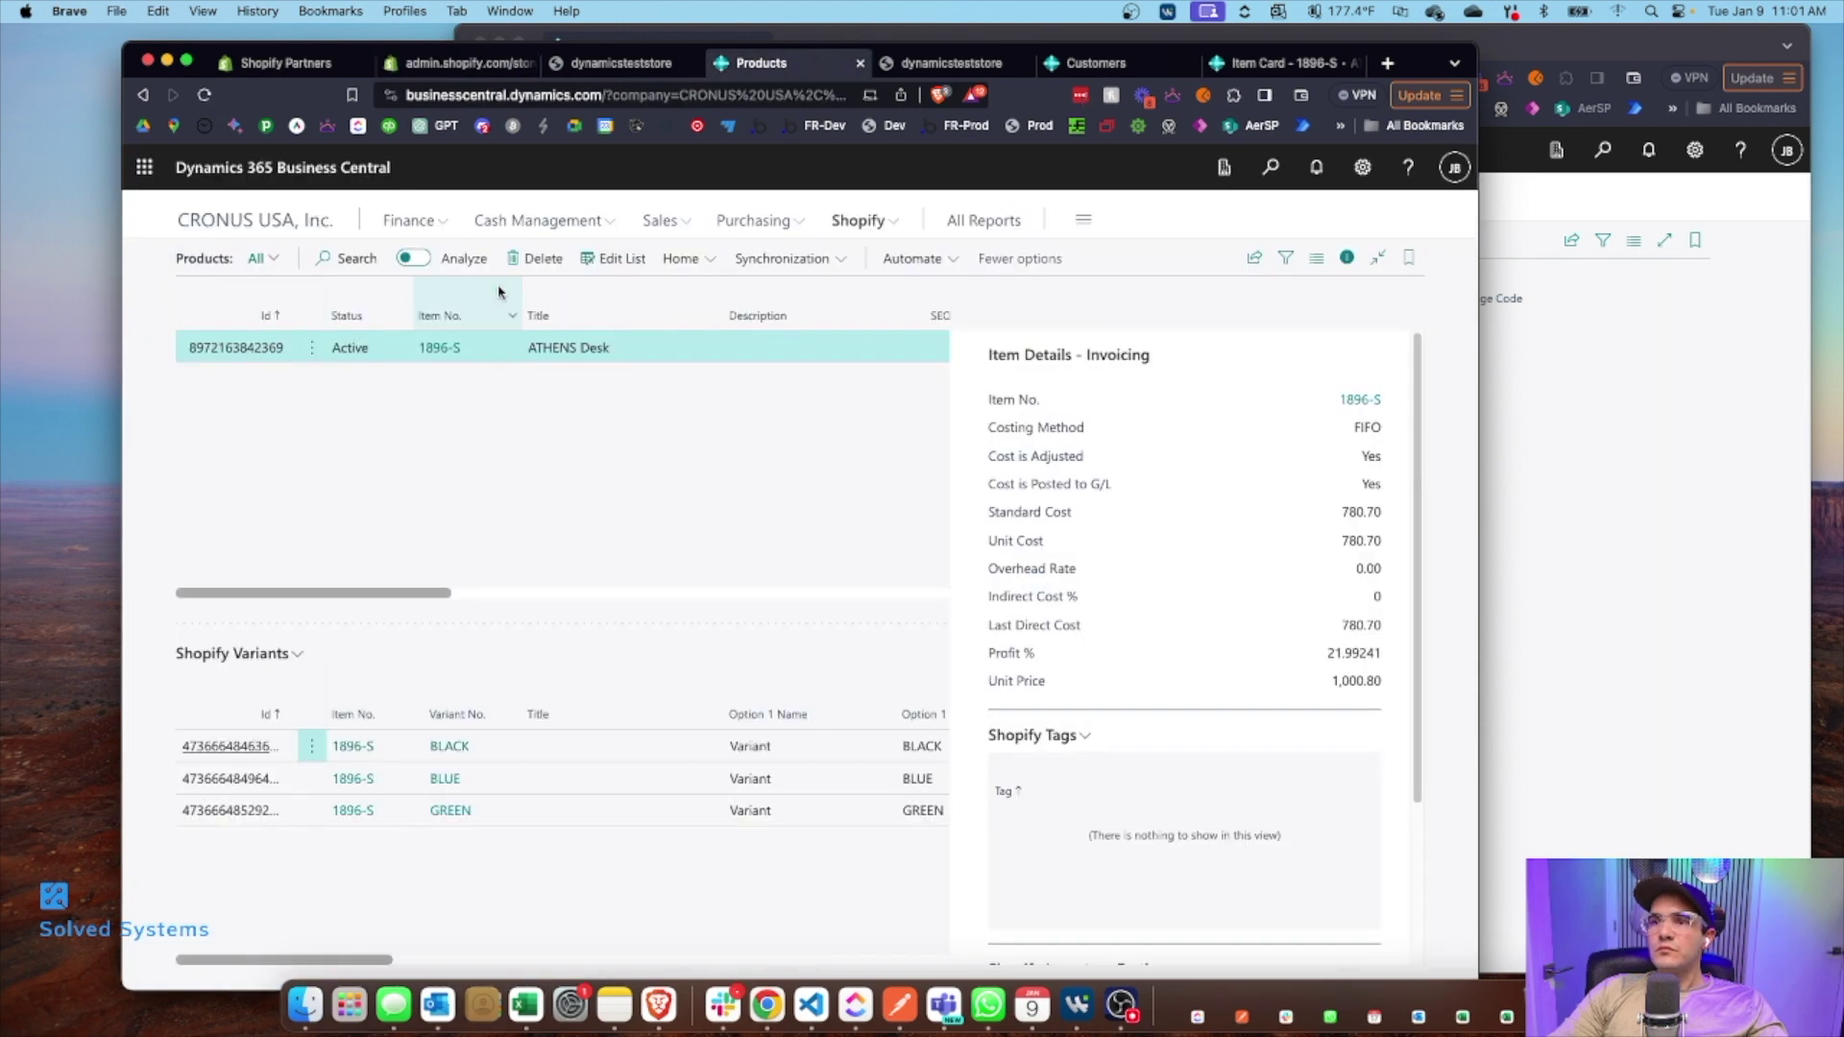
Step: Run Add Items with Shop Code ONLINE and confirm the dialog
click(681, 258)
click(671, 401)
click(833, 433)
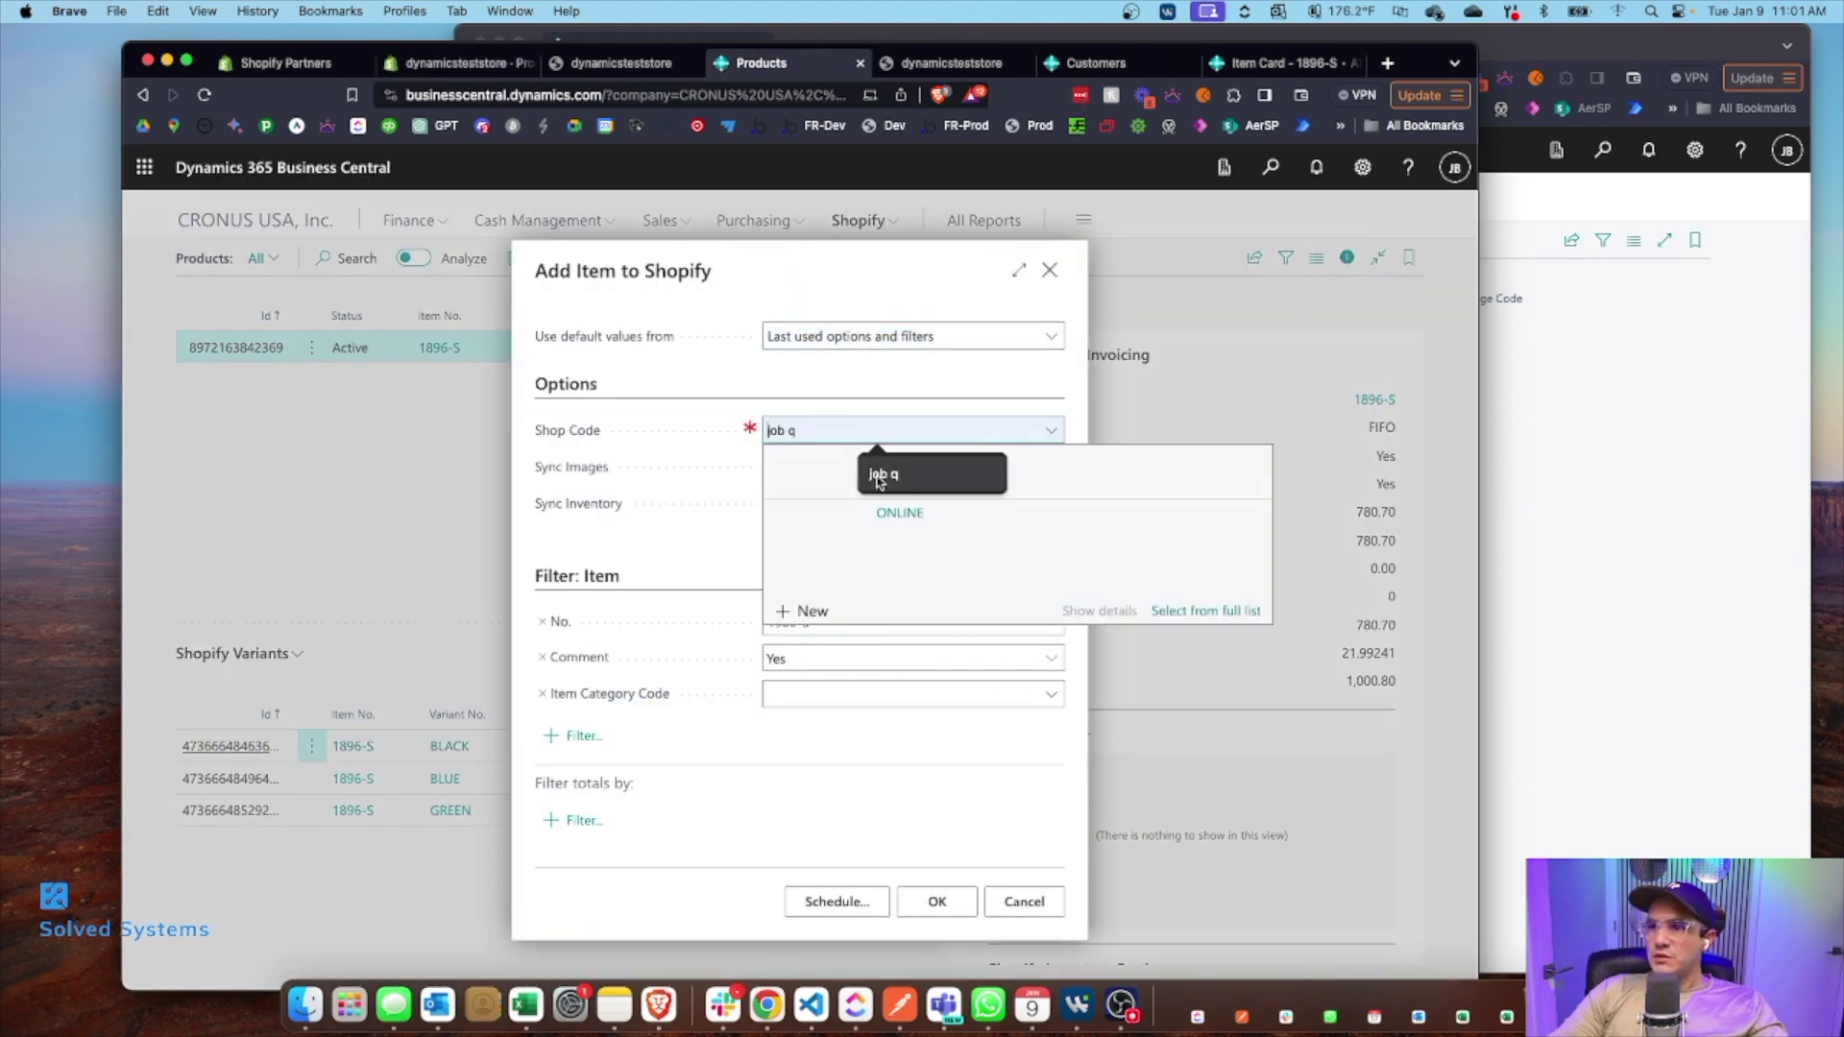
click(918, 510)
click(932, 915)
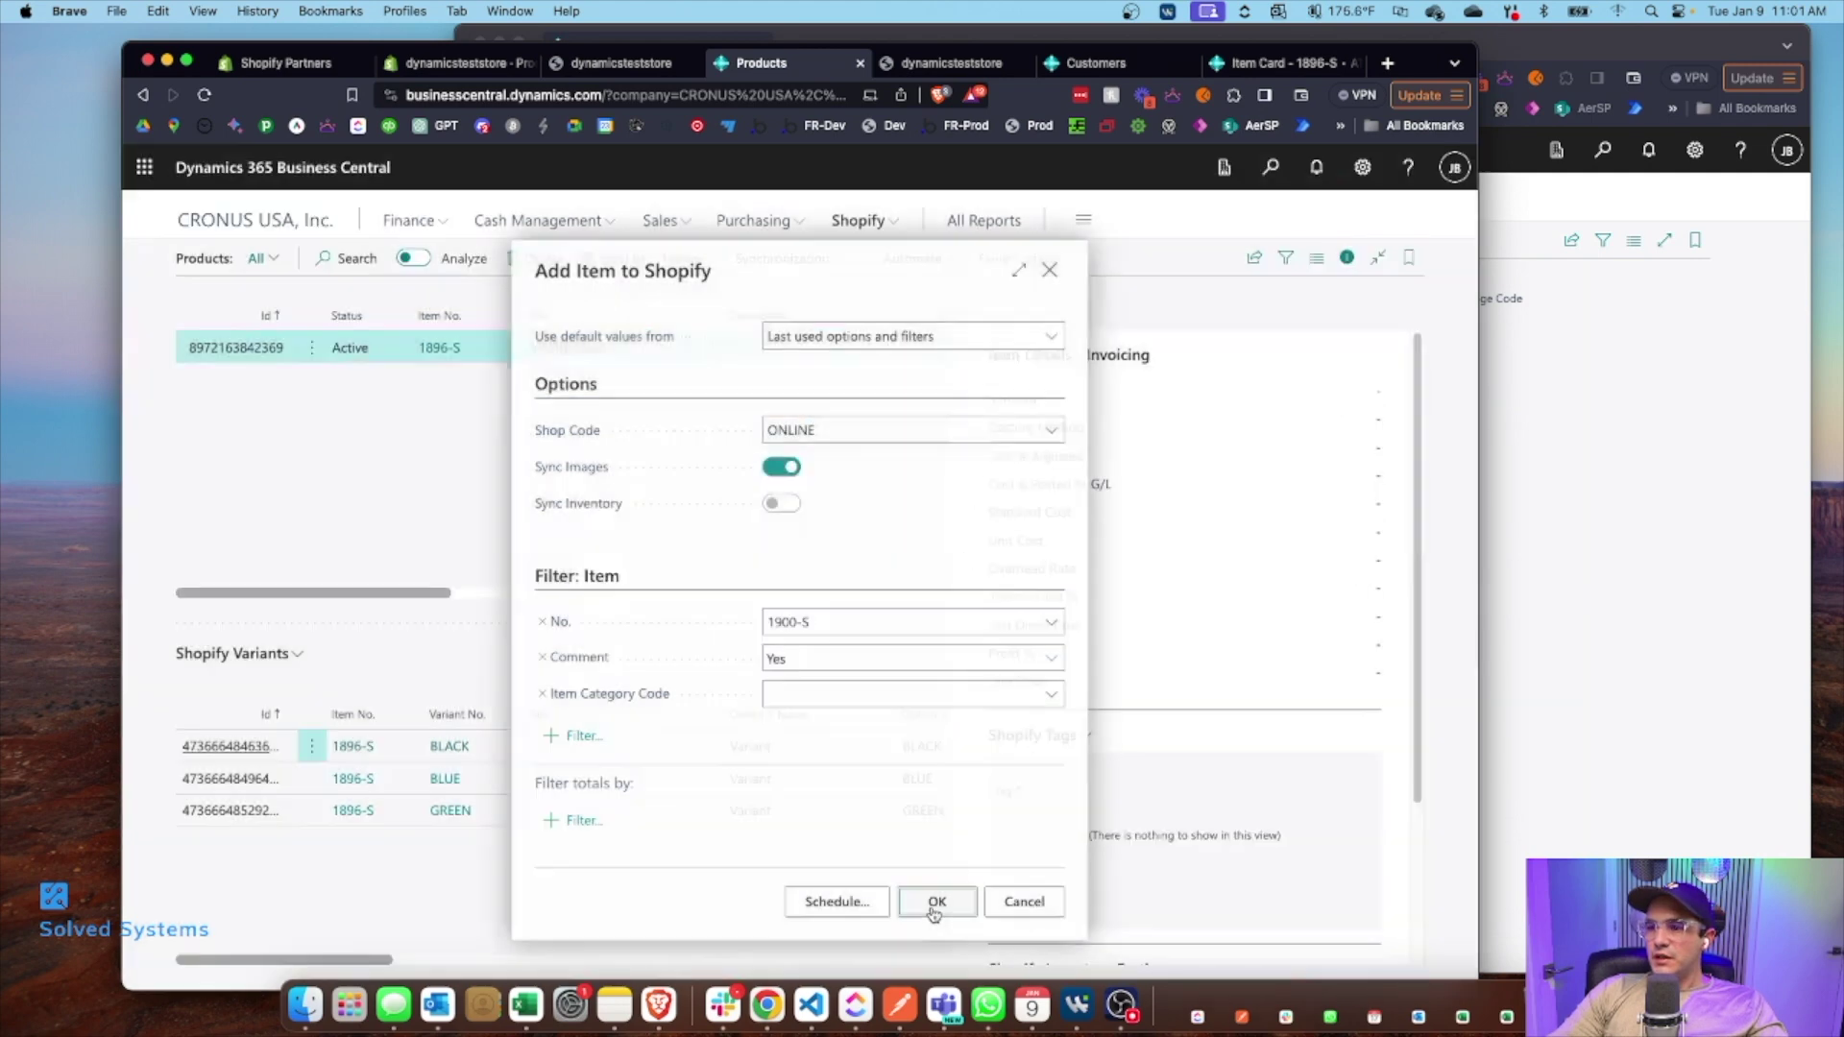
Step: Add item 1908-S to the ONLINE shop with the Comment and Item Category Code filters removed
click(702, 259)
click(708, 406)
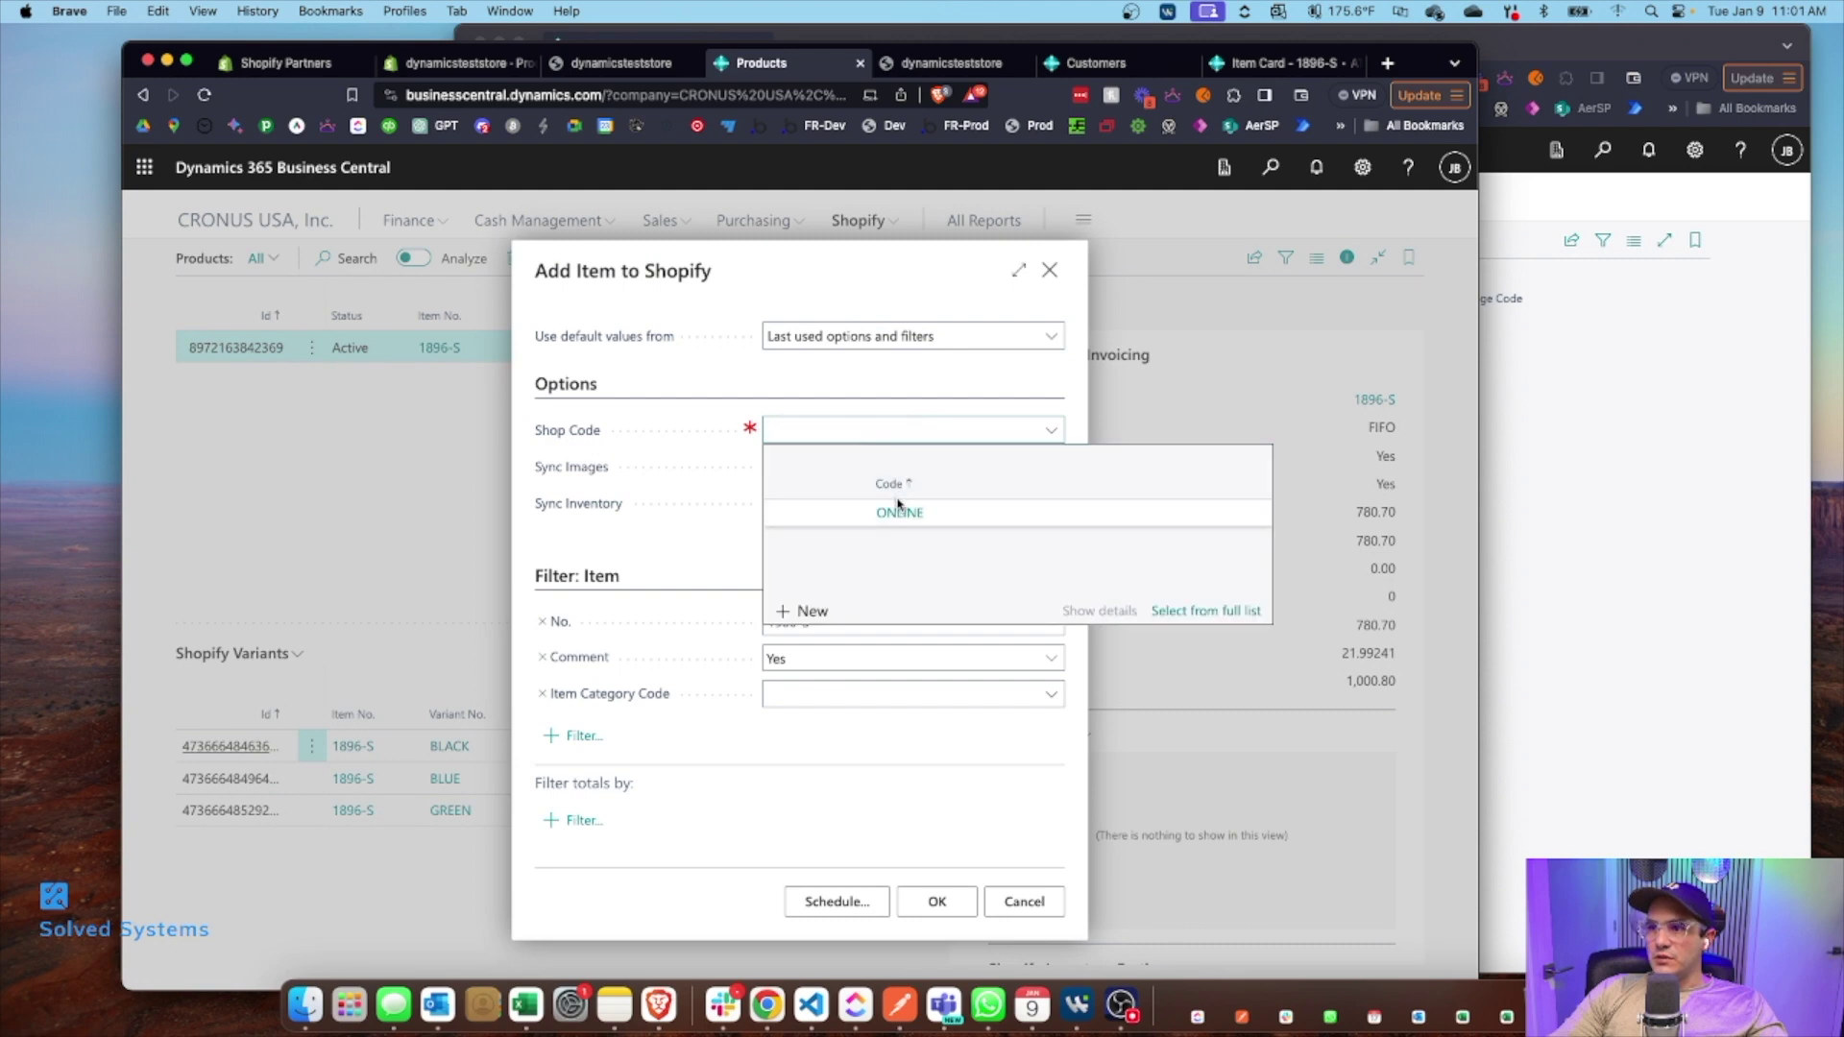
click(899, 509)
click(844, 620)
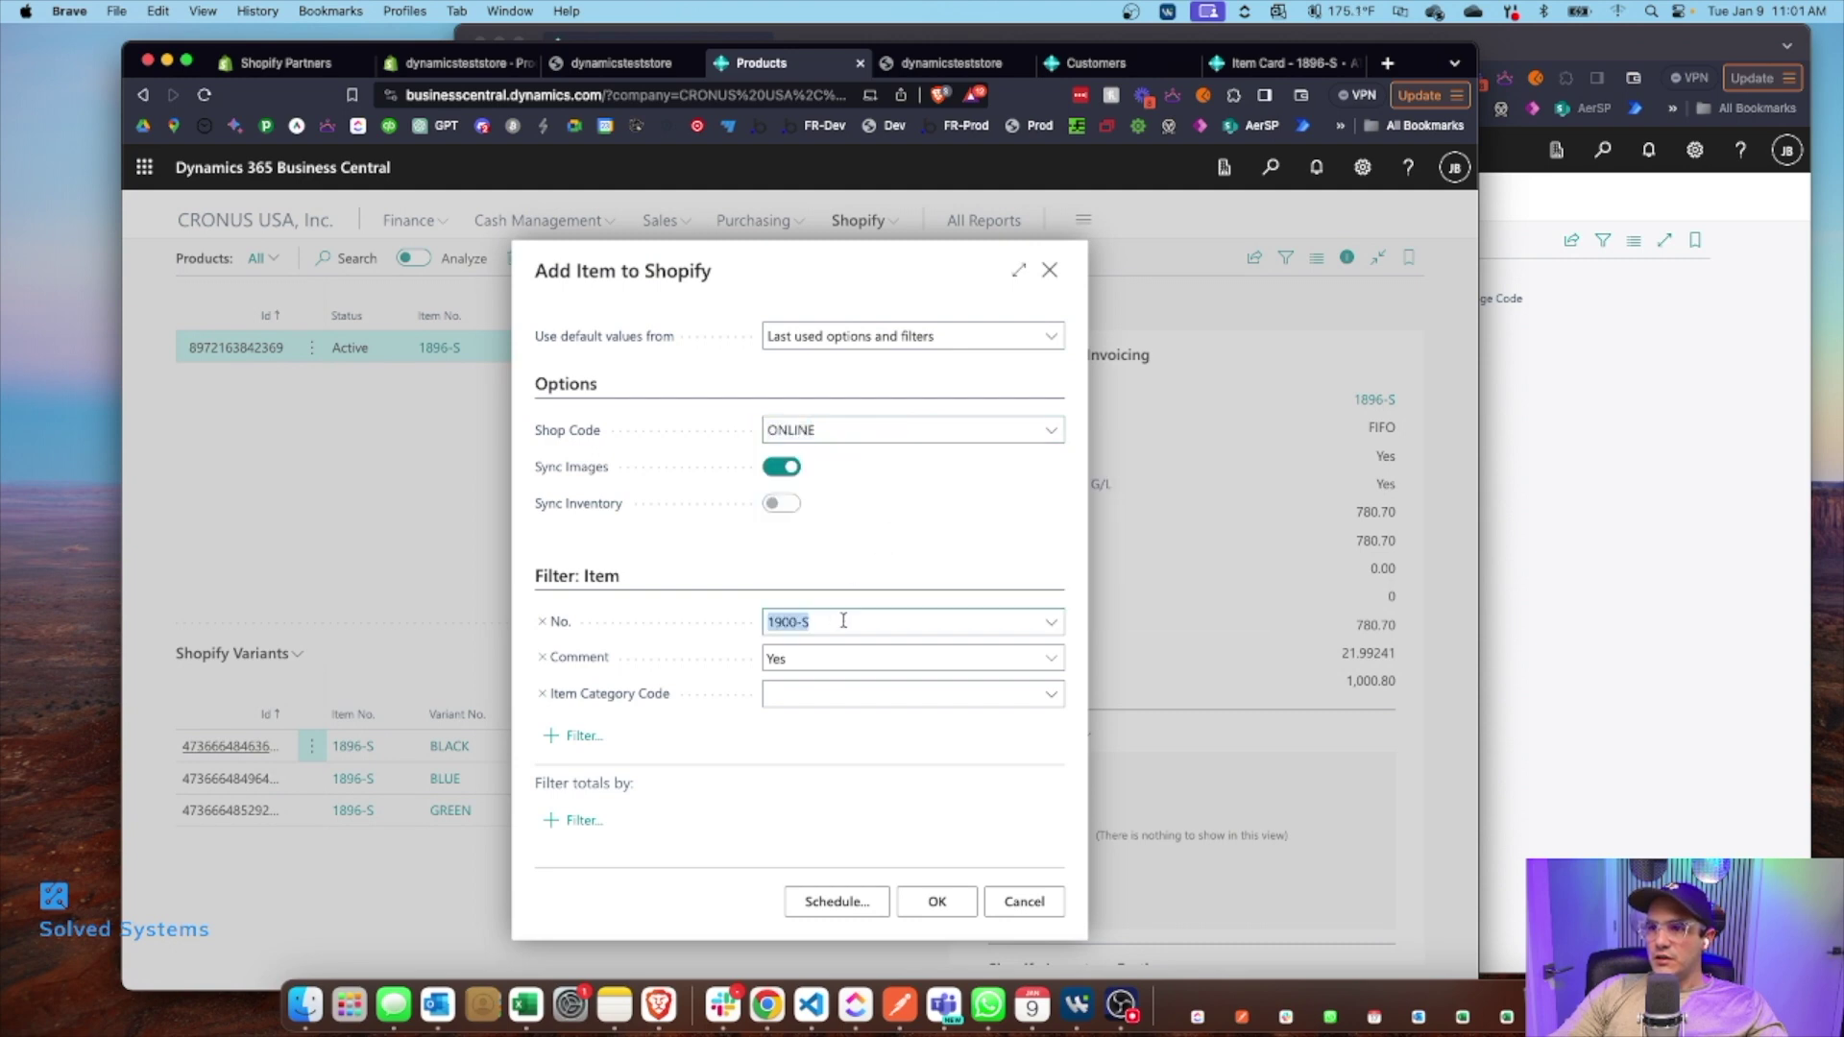
click(1050, 624)
click(951, 759)
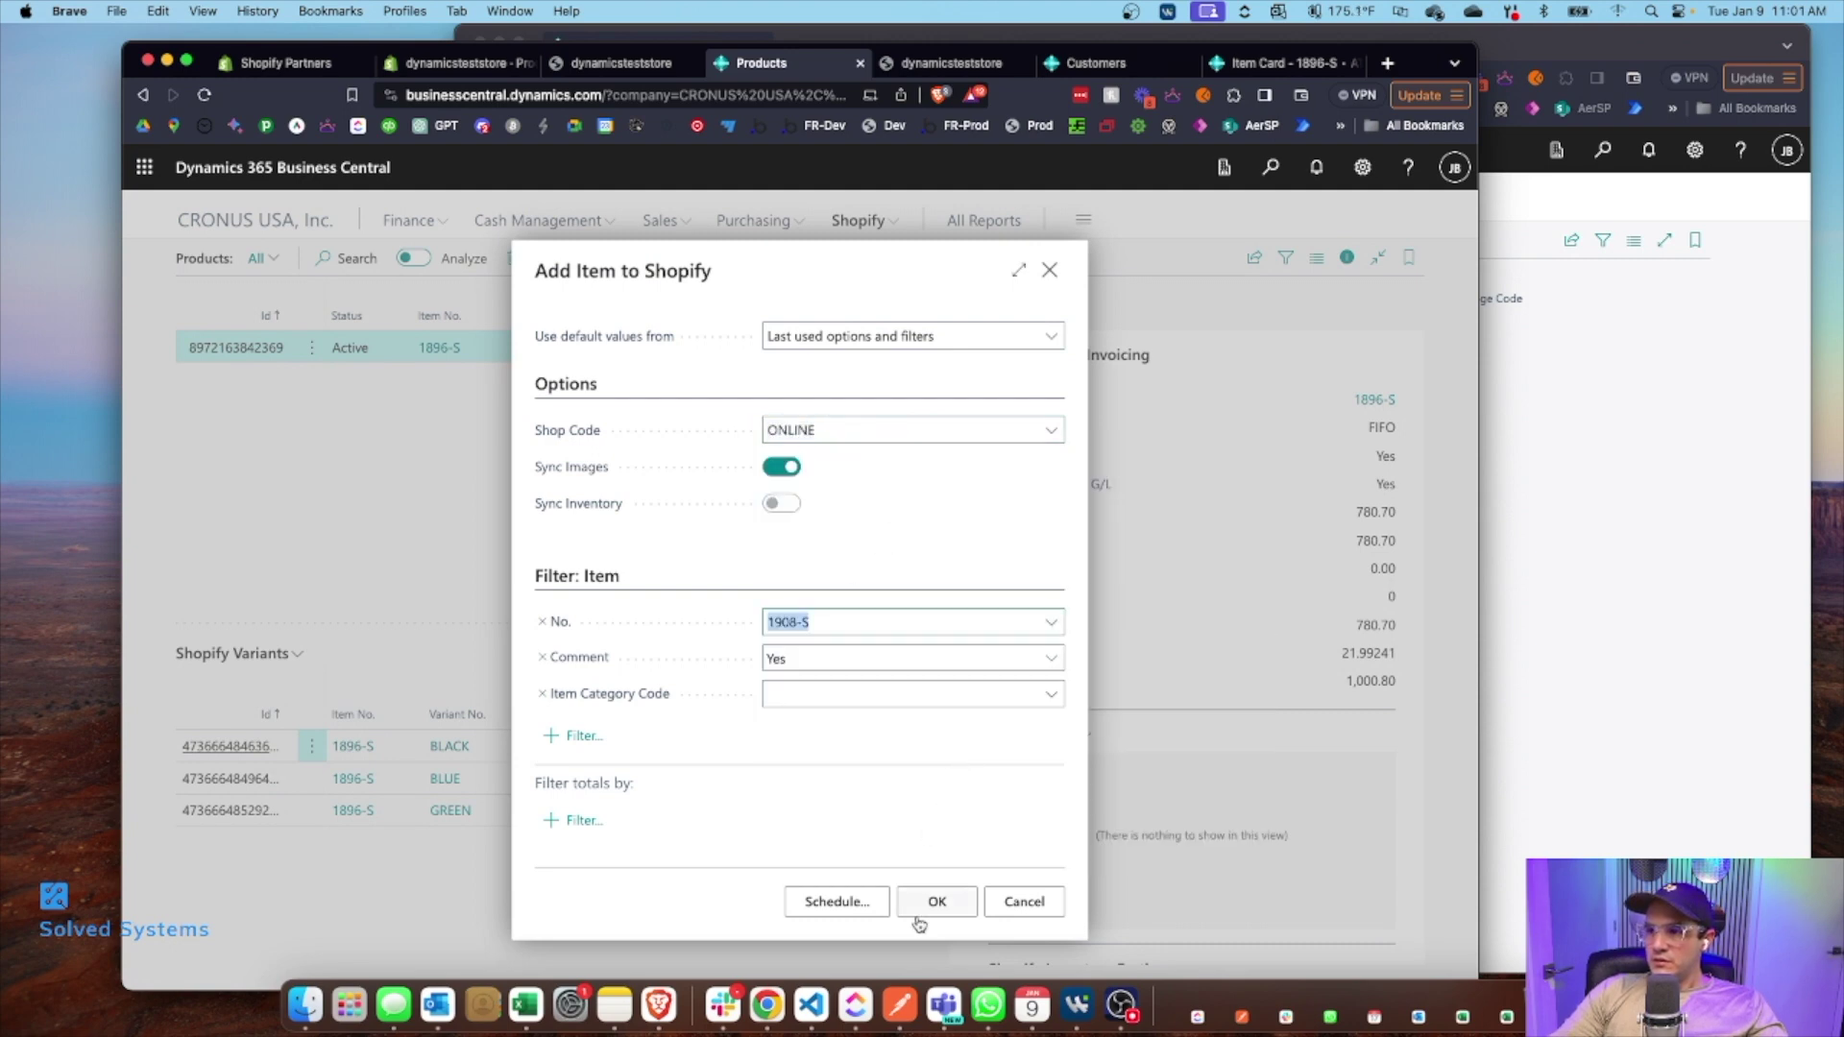
click(539, 658)
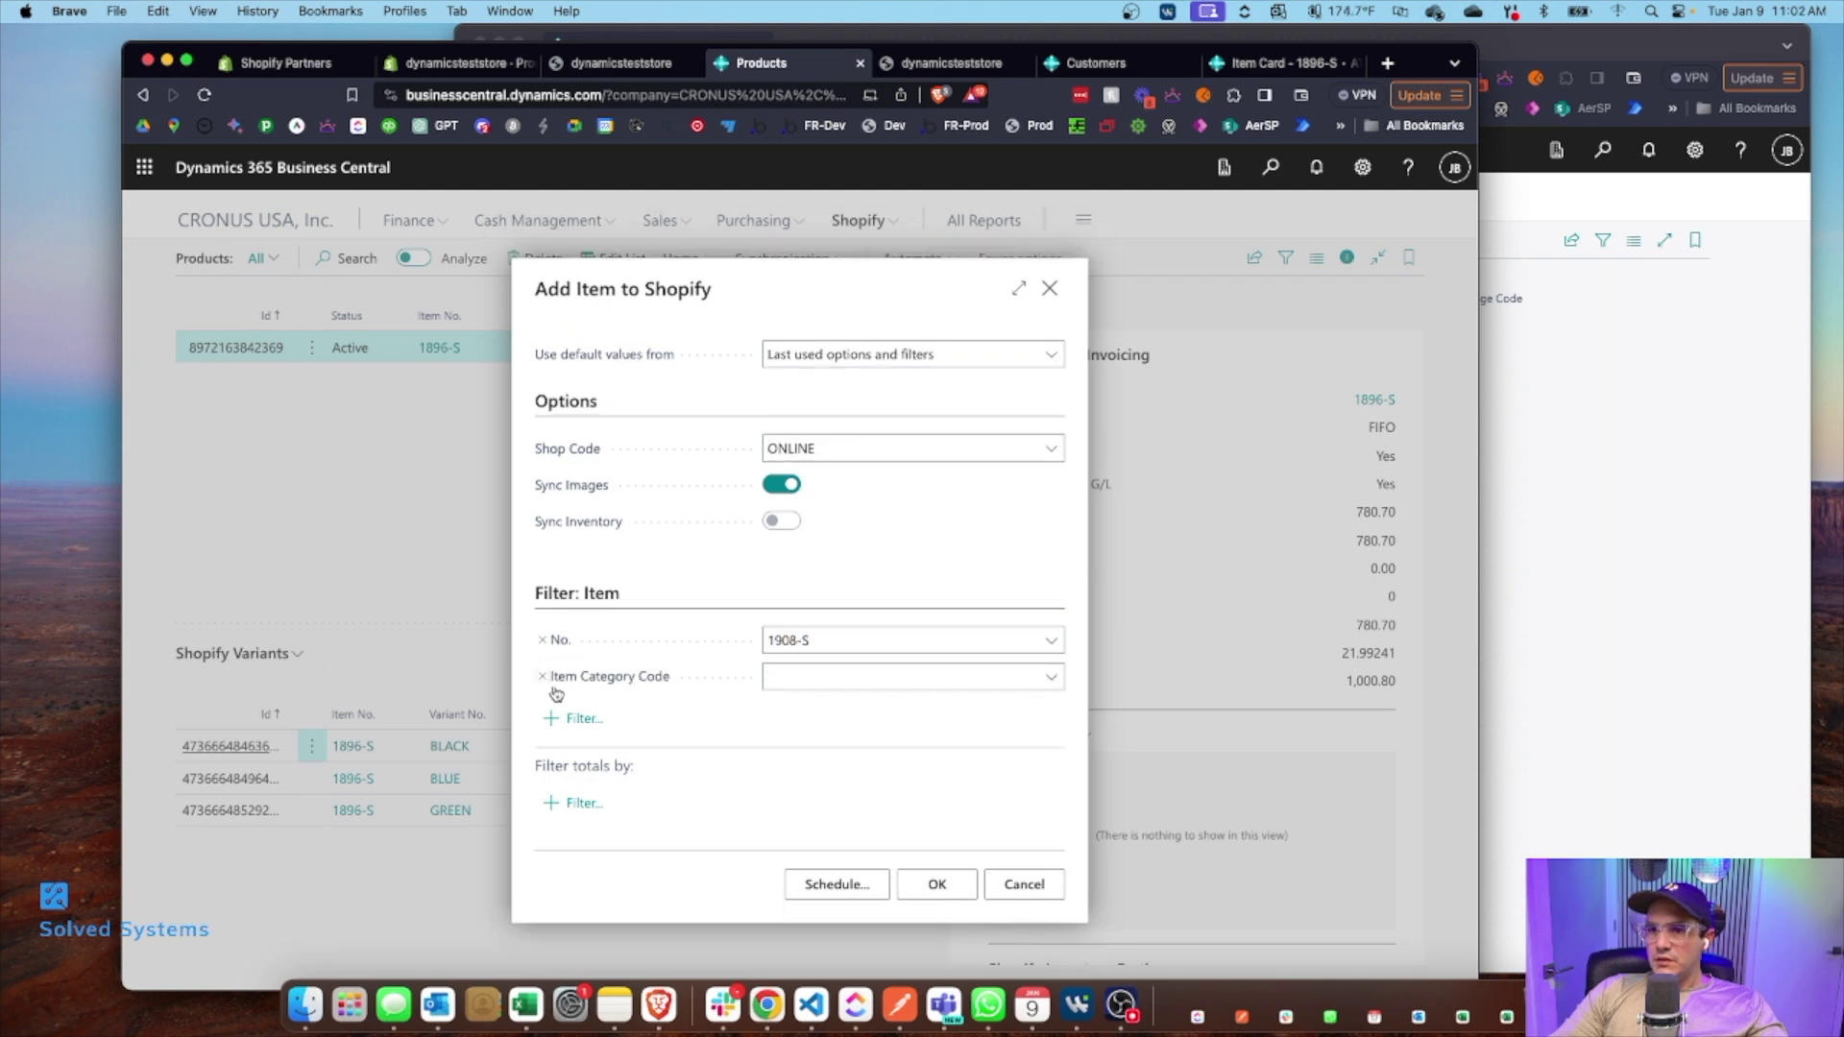
click(539, 677)
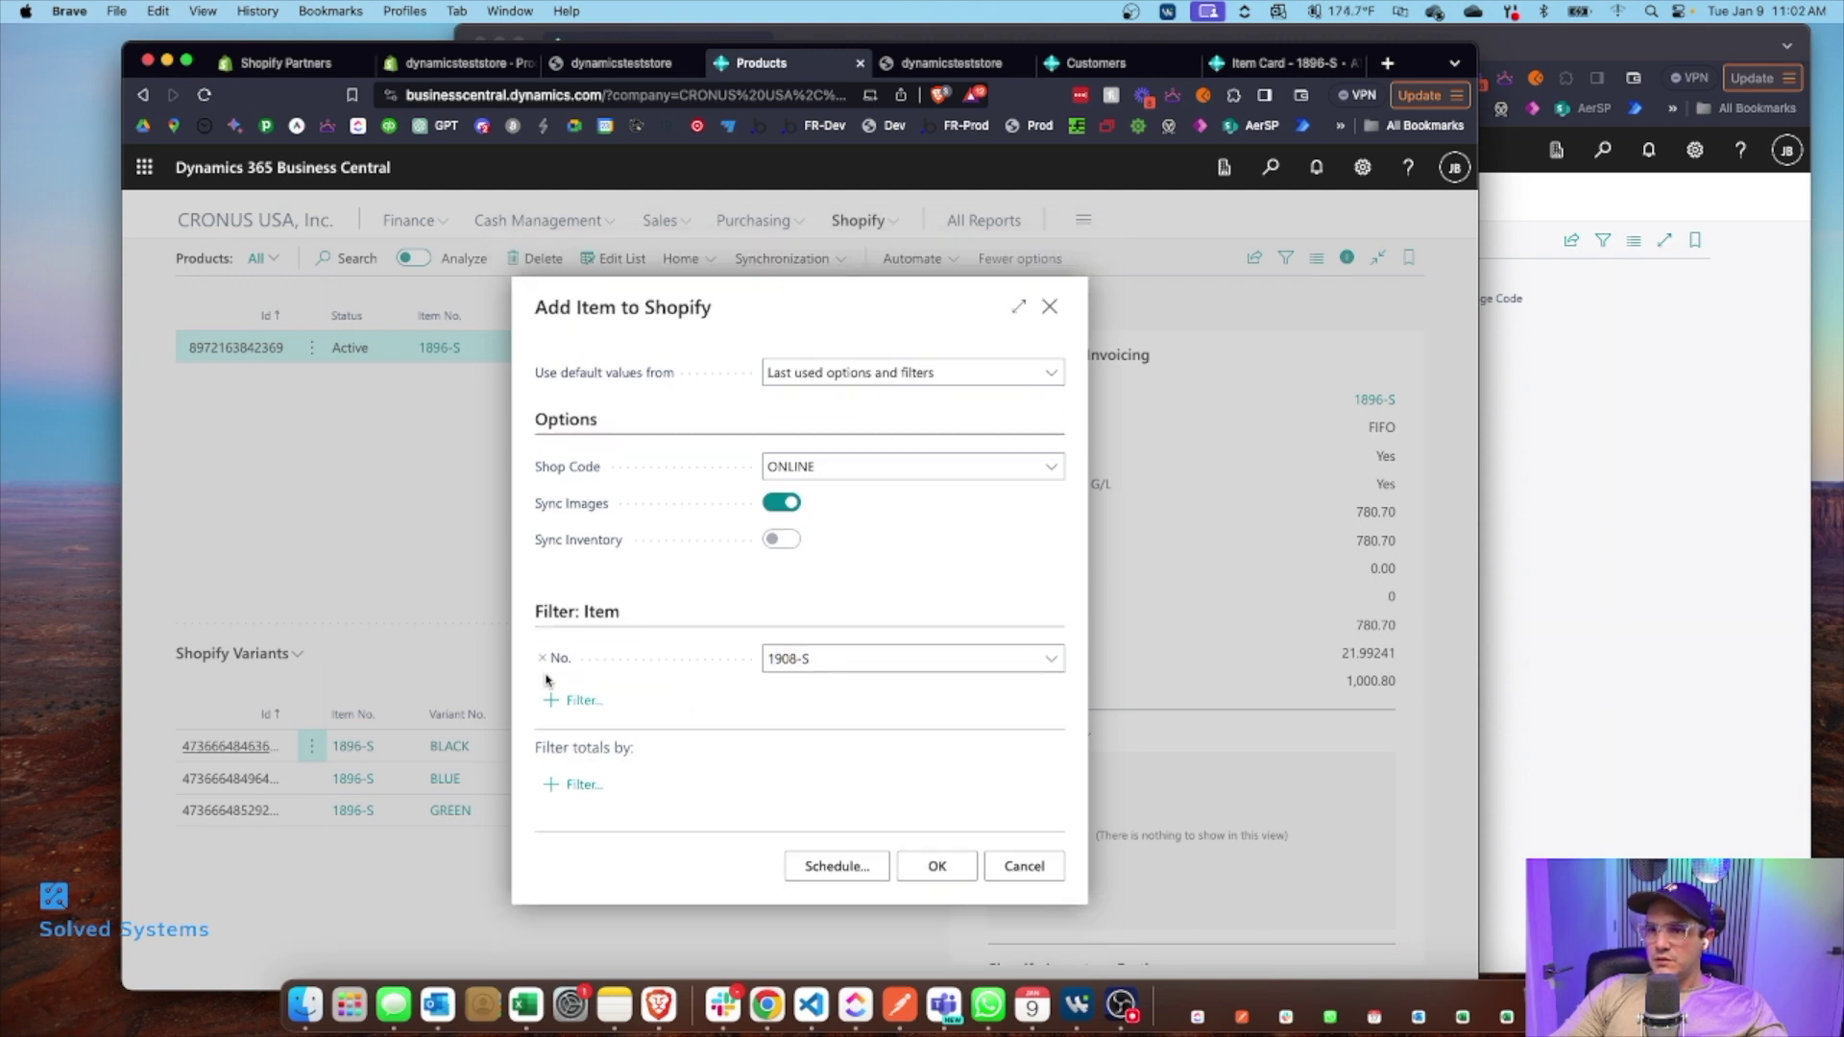
click(908, 857)
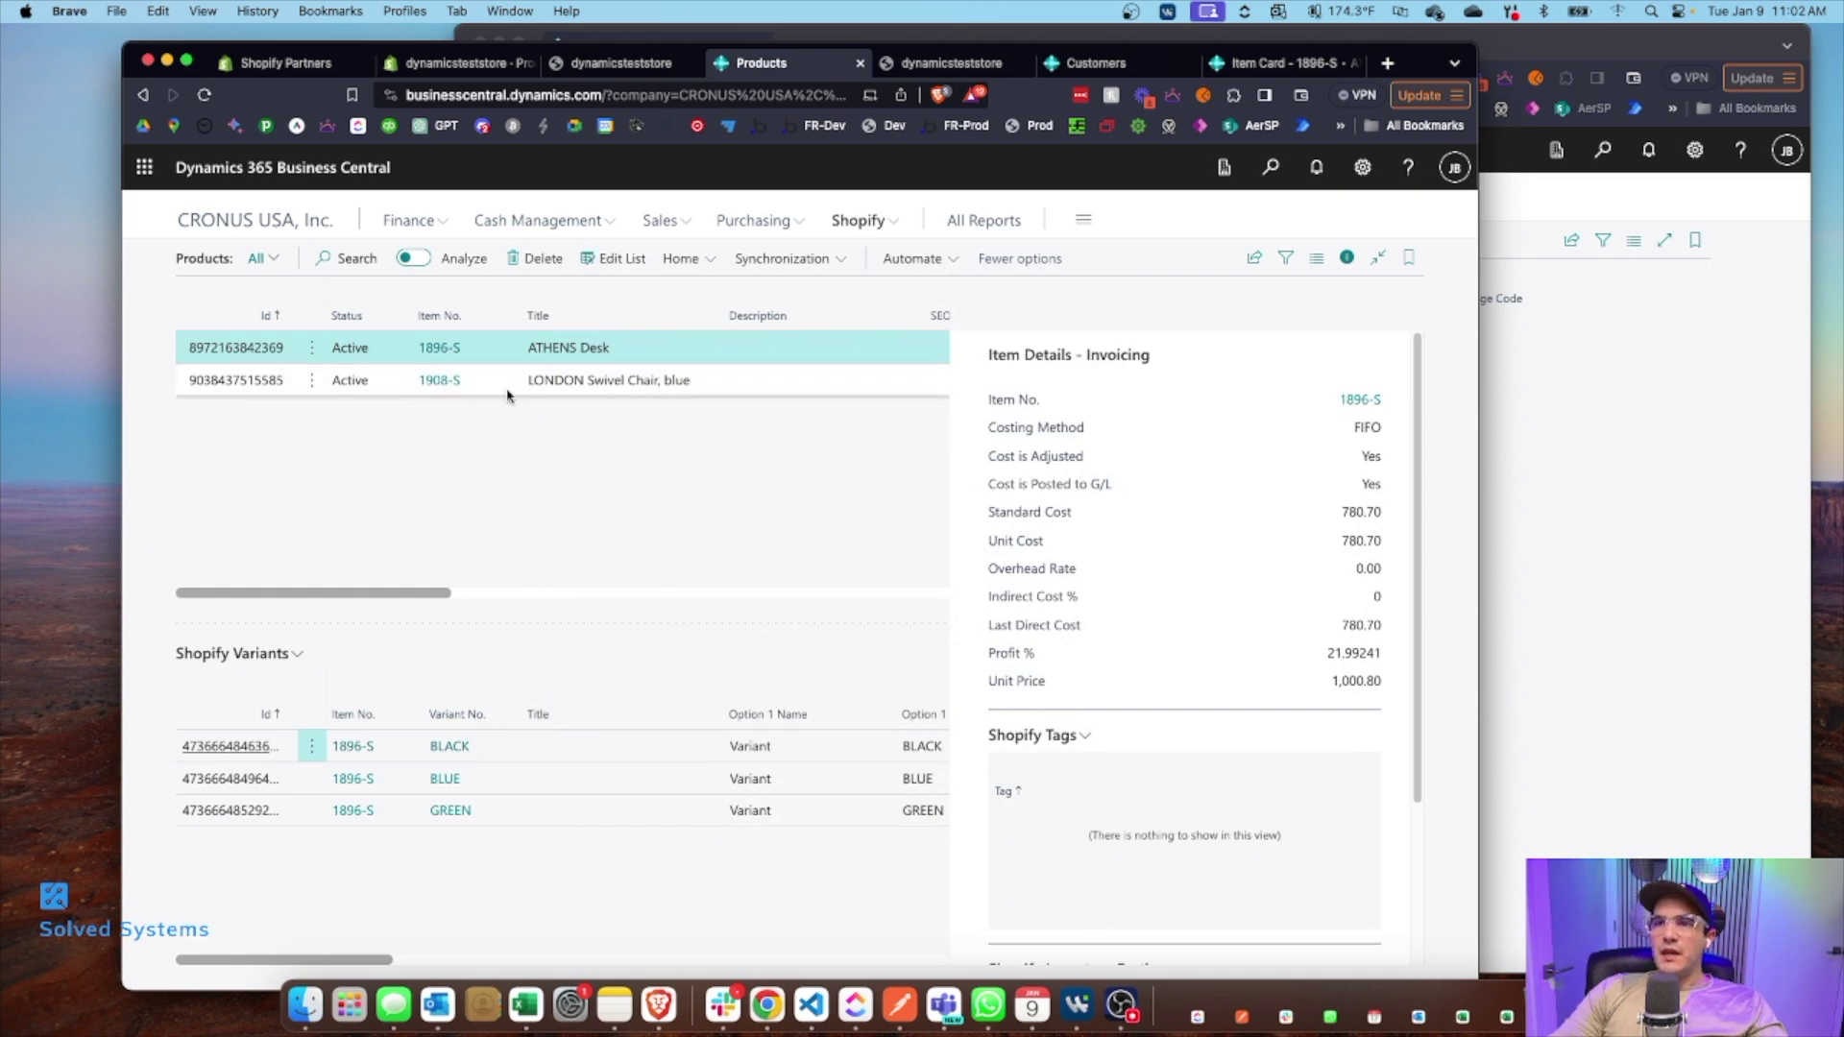
Step: Review the new 1908-S product's details and reopen the Add Item to Shopify dialog
click(512, 384)
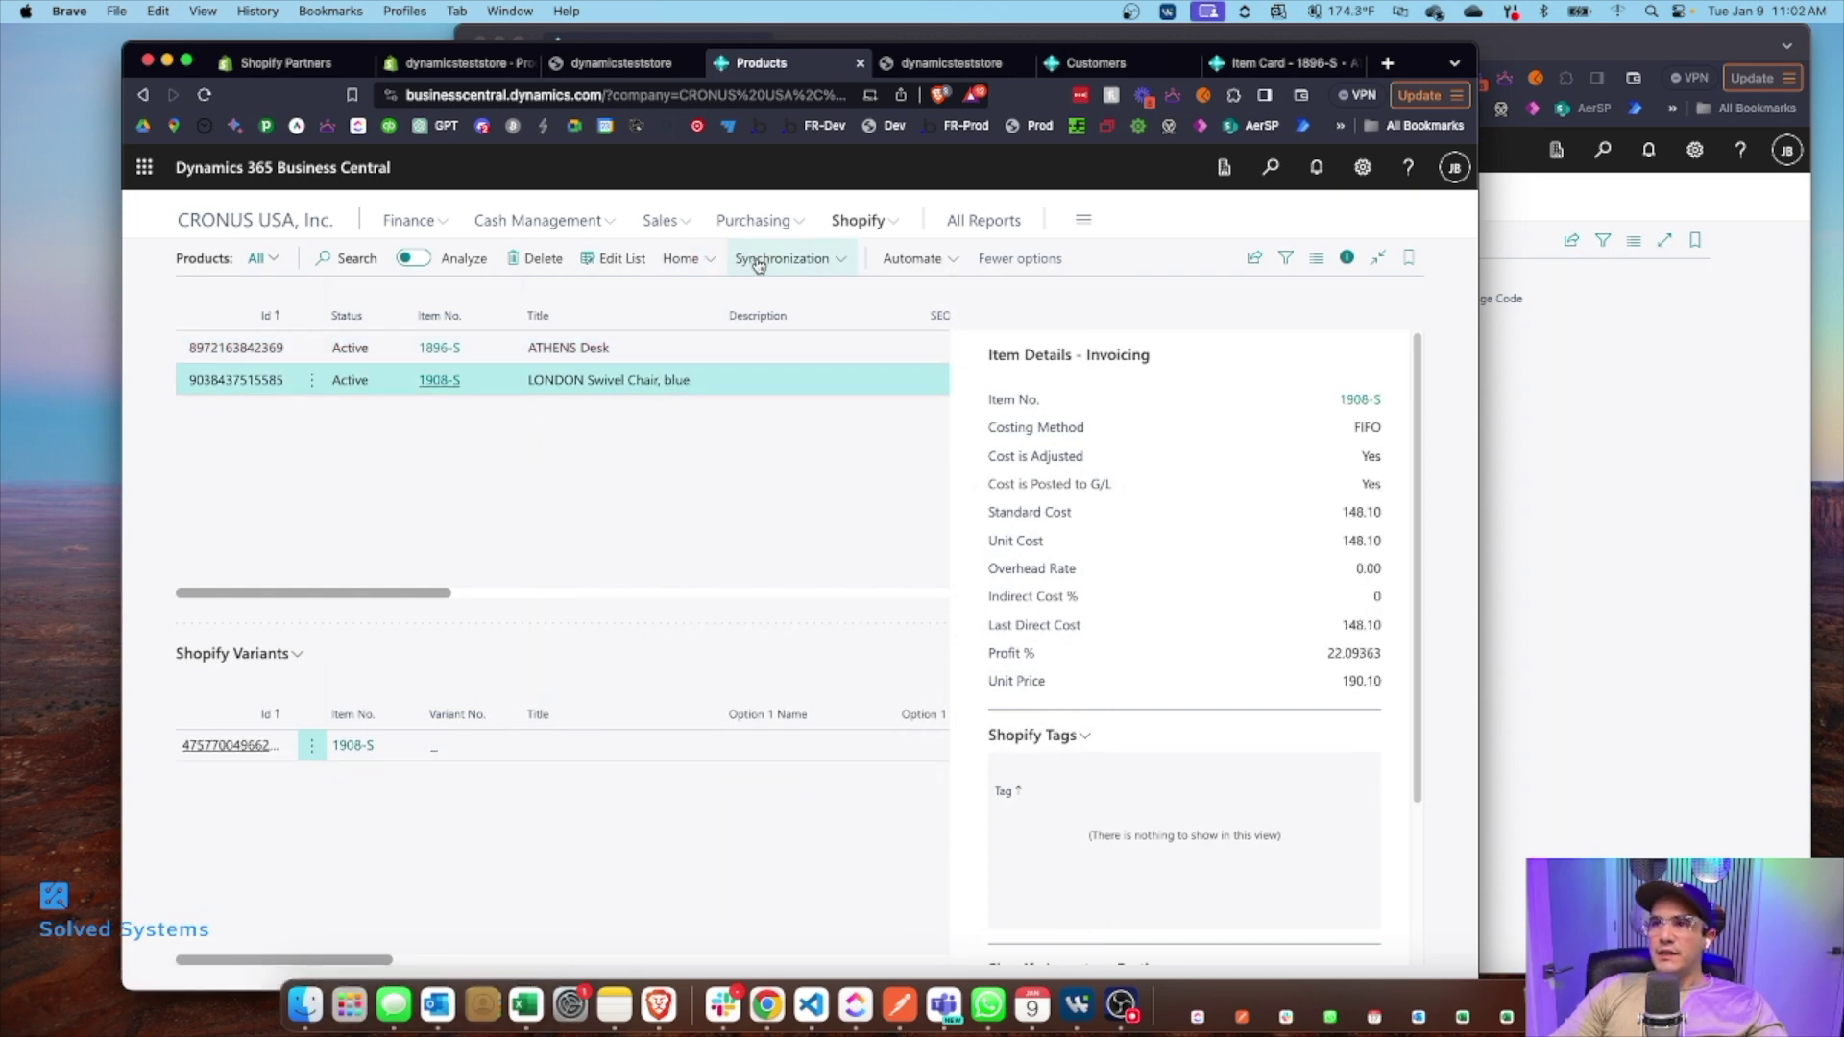
click(682, 259)
click(715, 406)
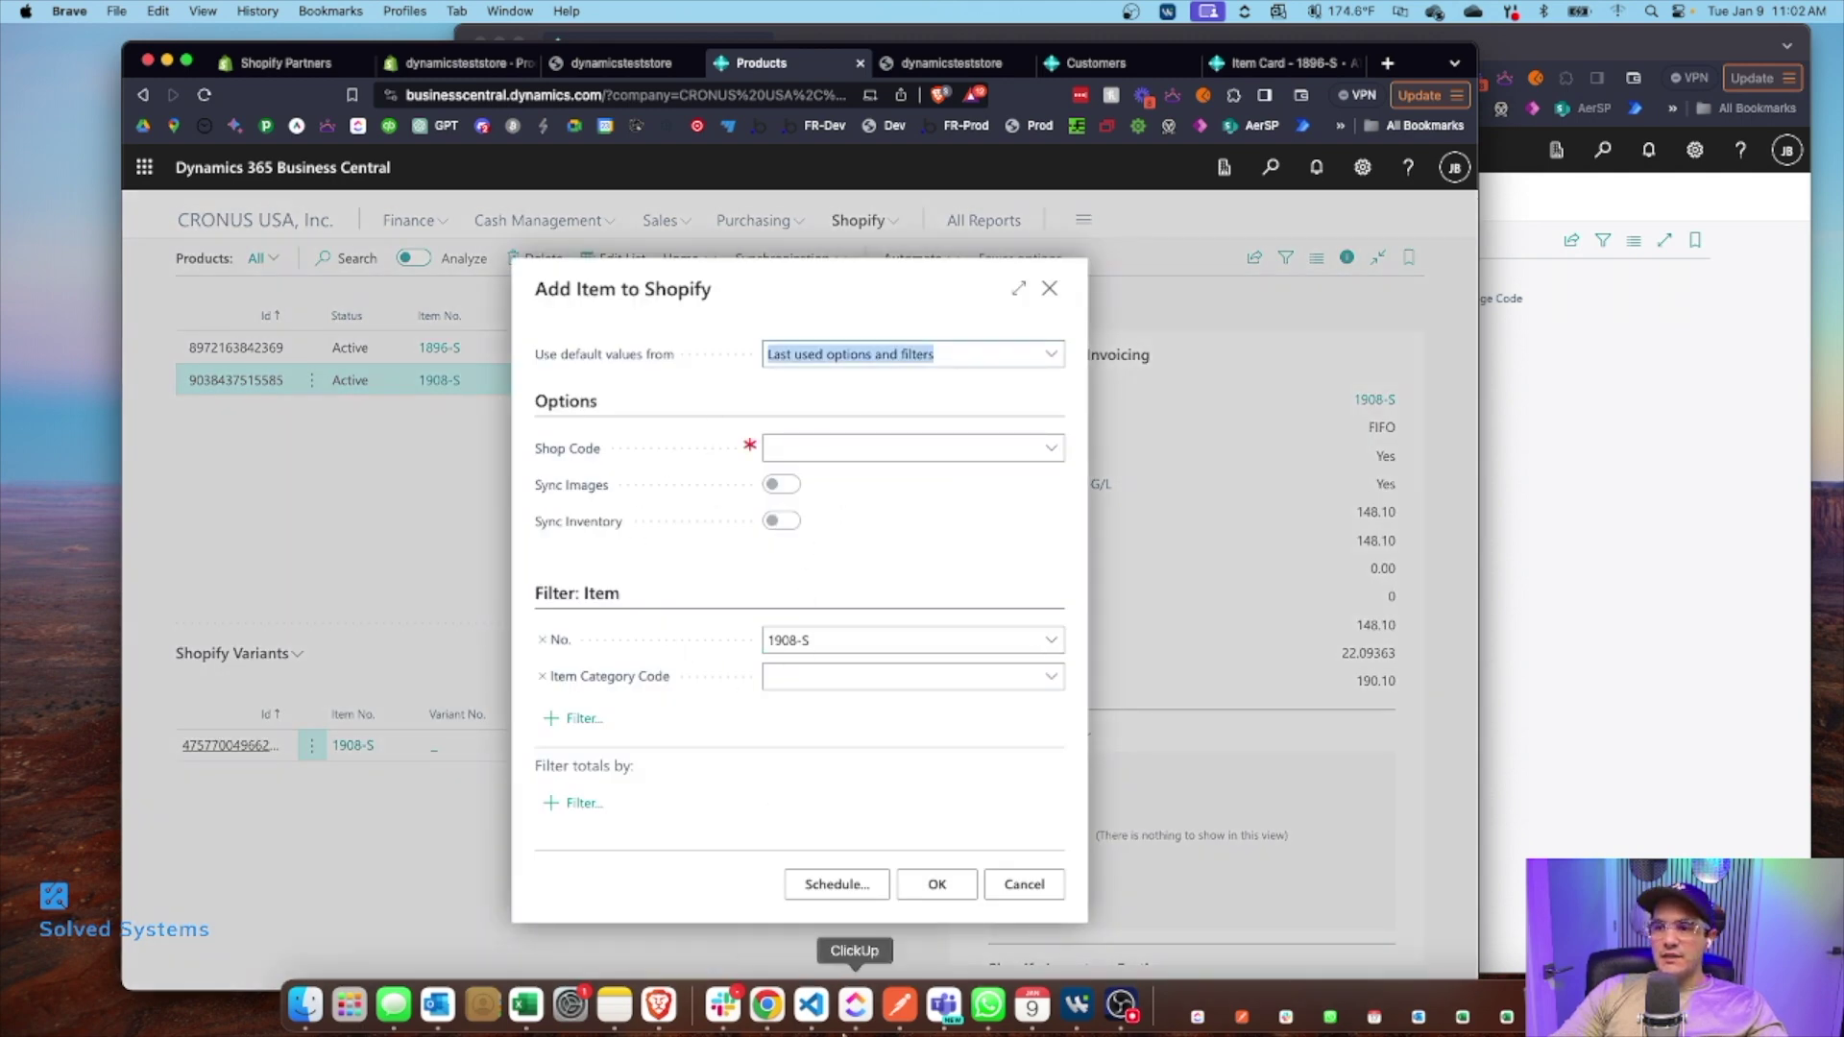
Step: Cancel the Add Item dialog and reload the Shopify admin Products page
click(1023, 884)
click(317, 63)
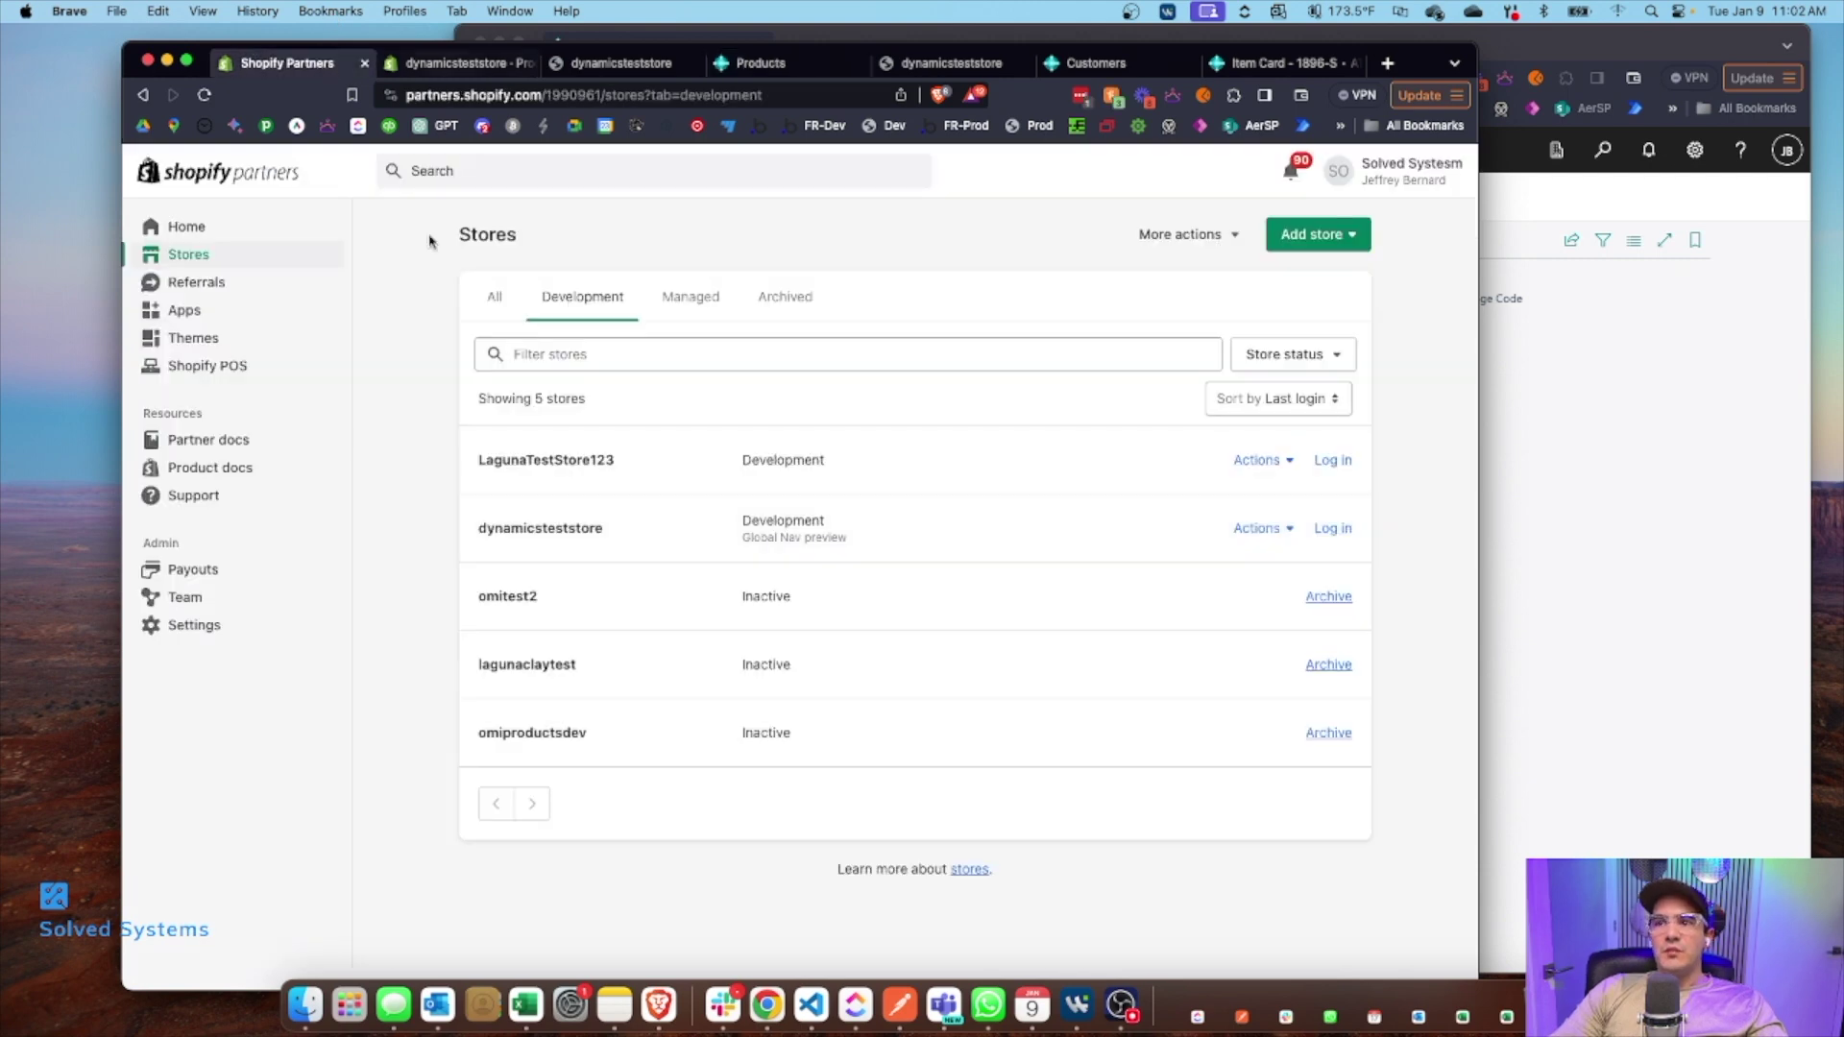
click(478, 63)
click(204, 94)
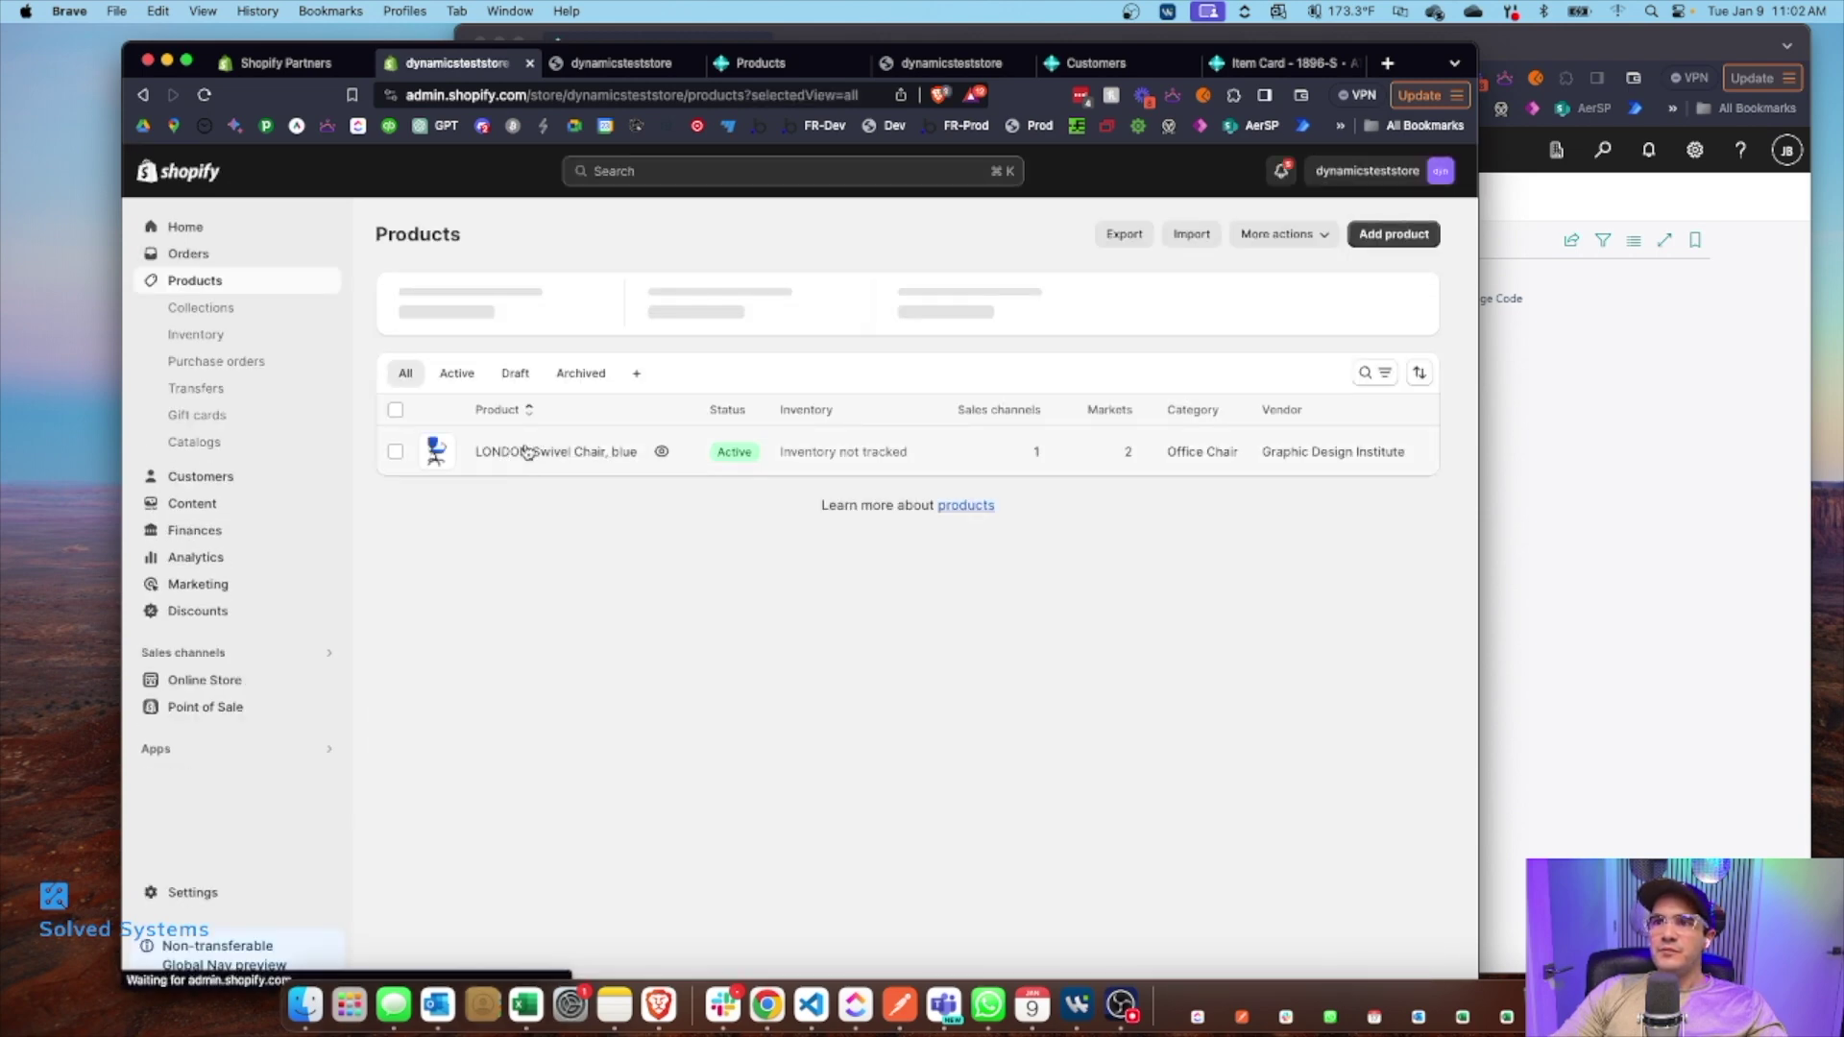
Step: Inspect LONDON Swivel Chair, blue's image, SKU 1908-S and 190.10 price, then return to Business Central
click(520, 455)
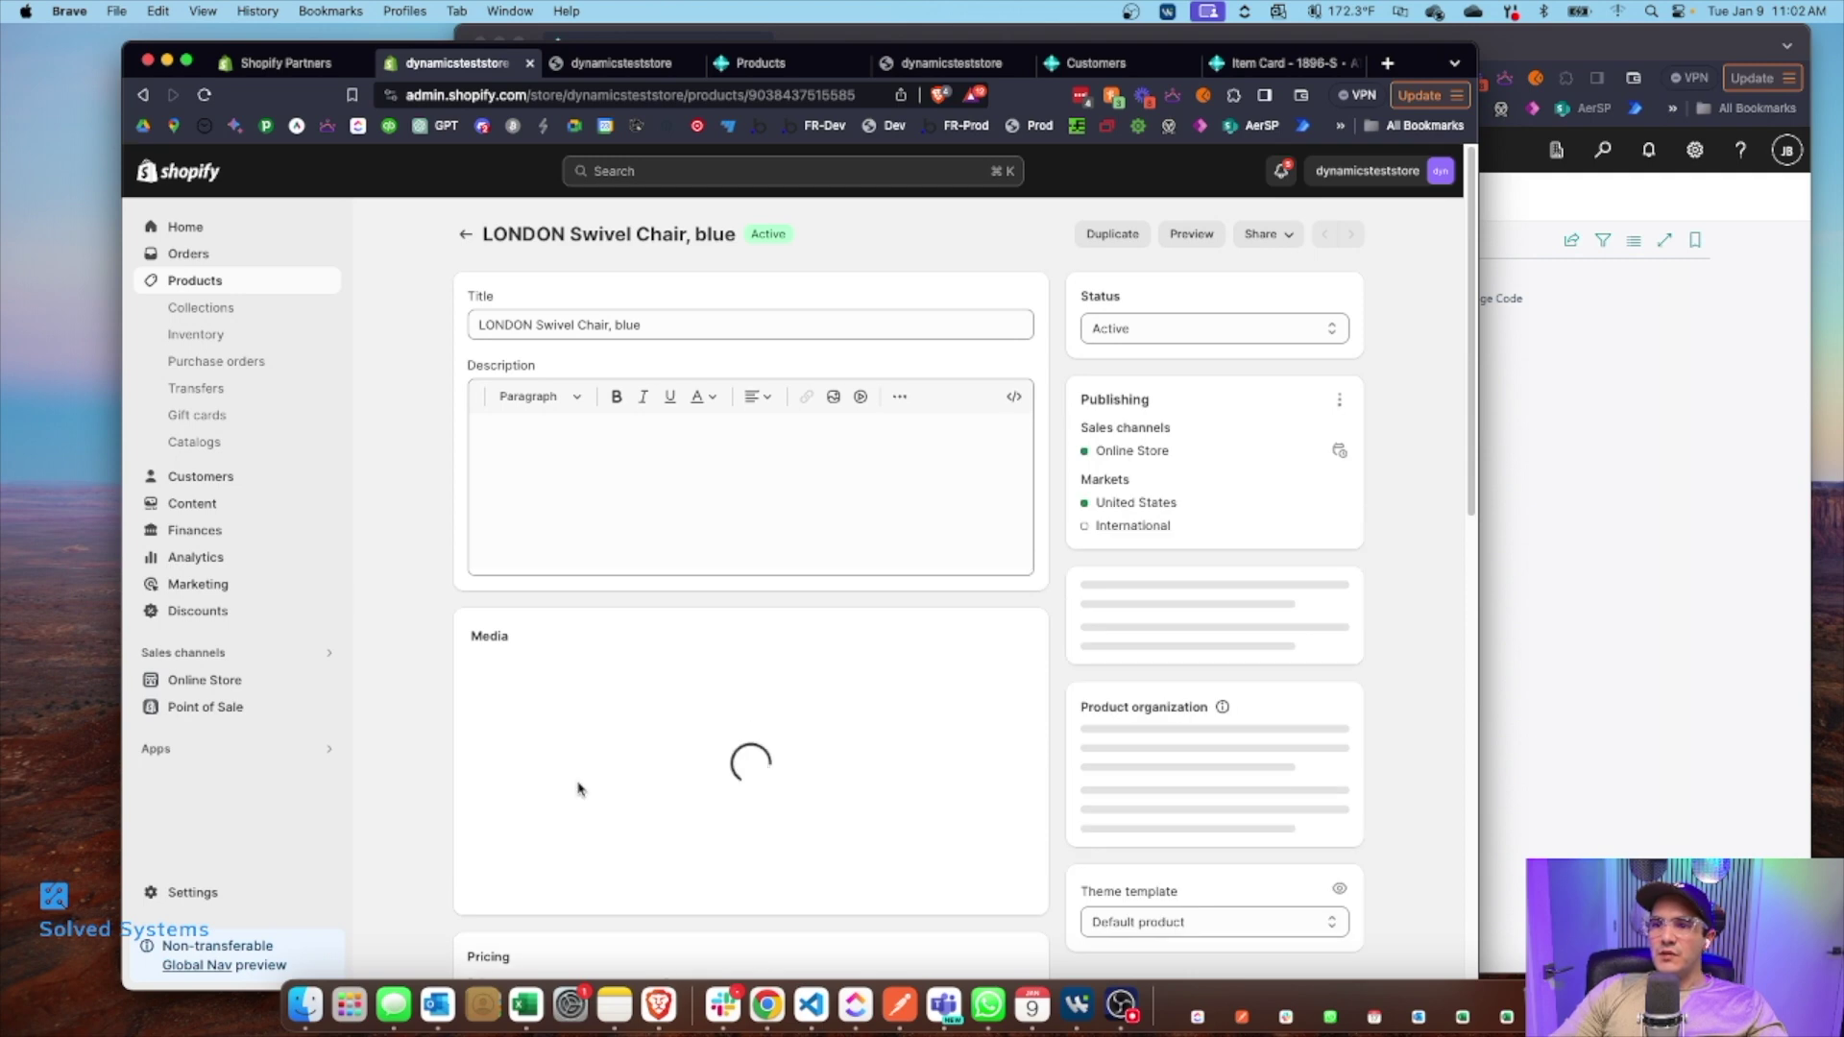
scroll(538, 729, down, 6)
scroll(704, 618, down, 4)
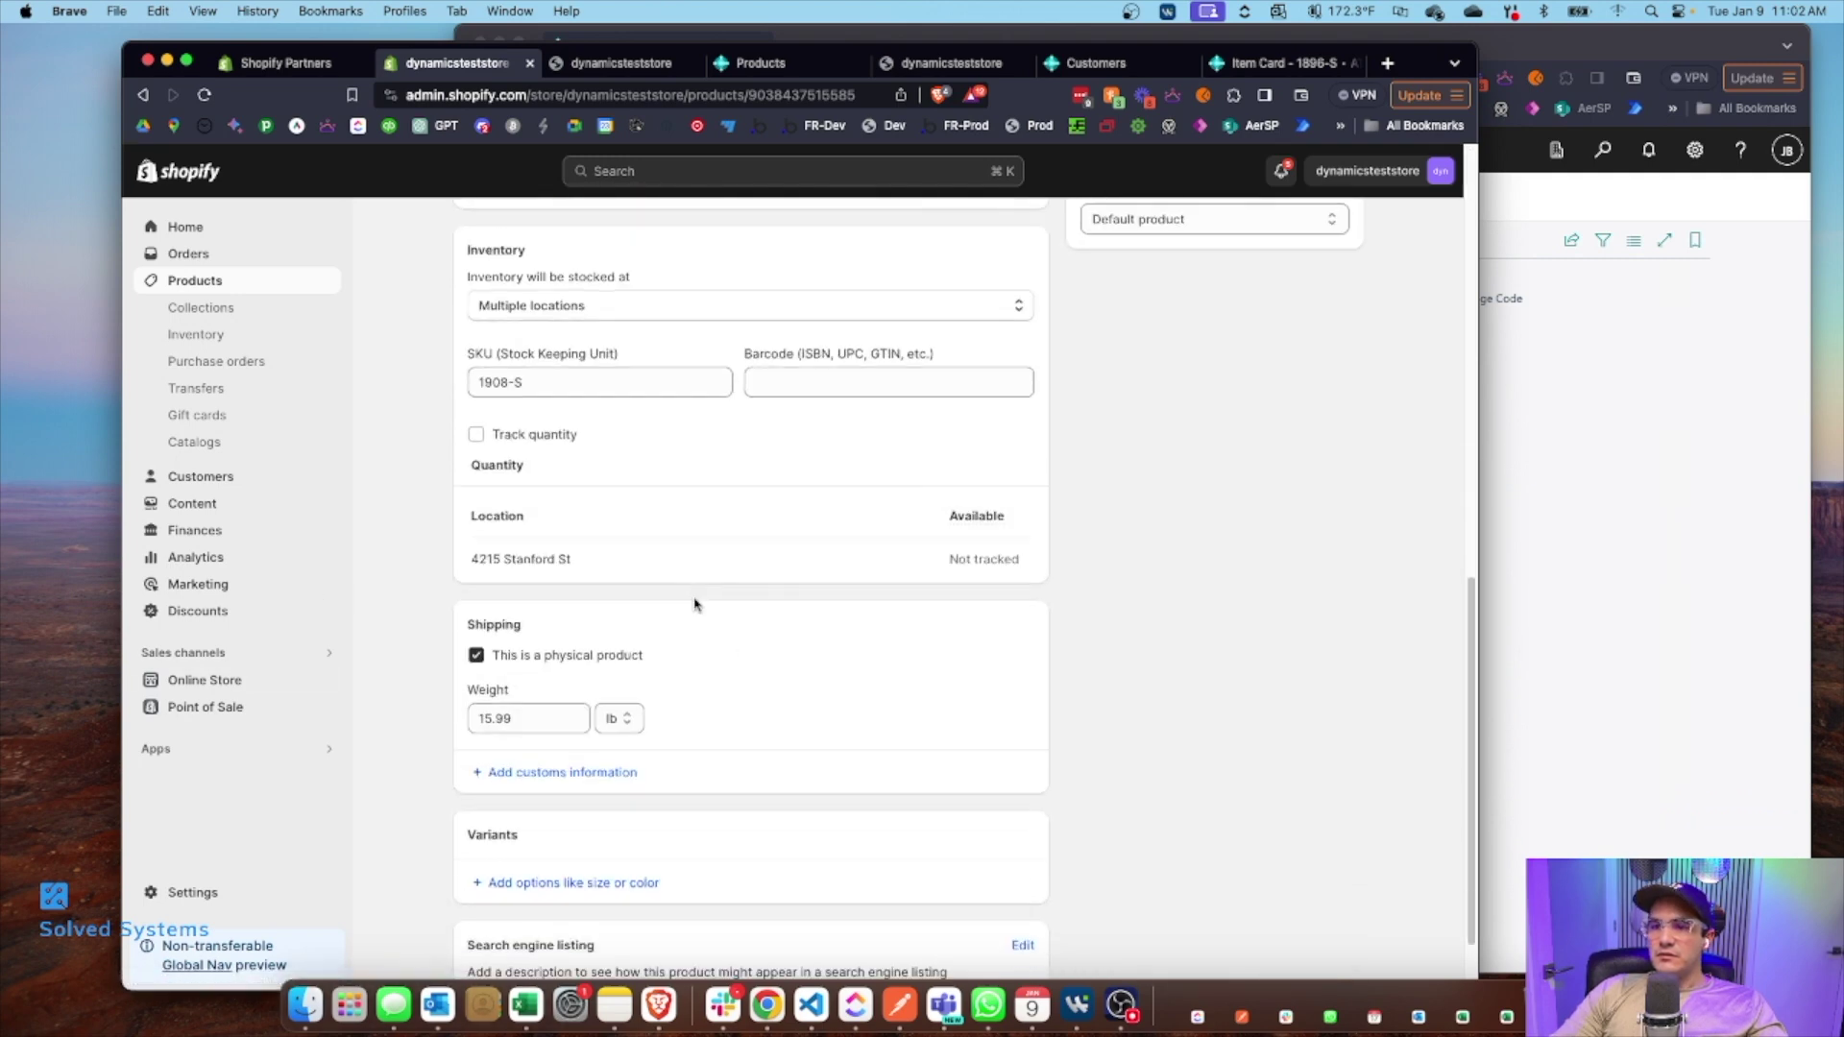
scroll(595, 537, up, 2)
scroll(595, 284, up, 7)
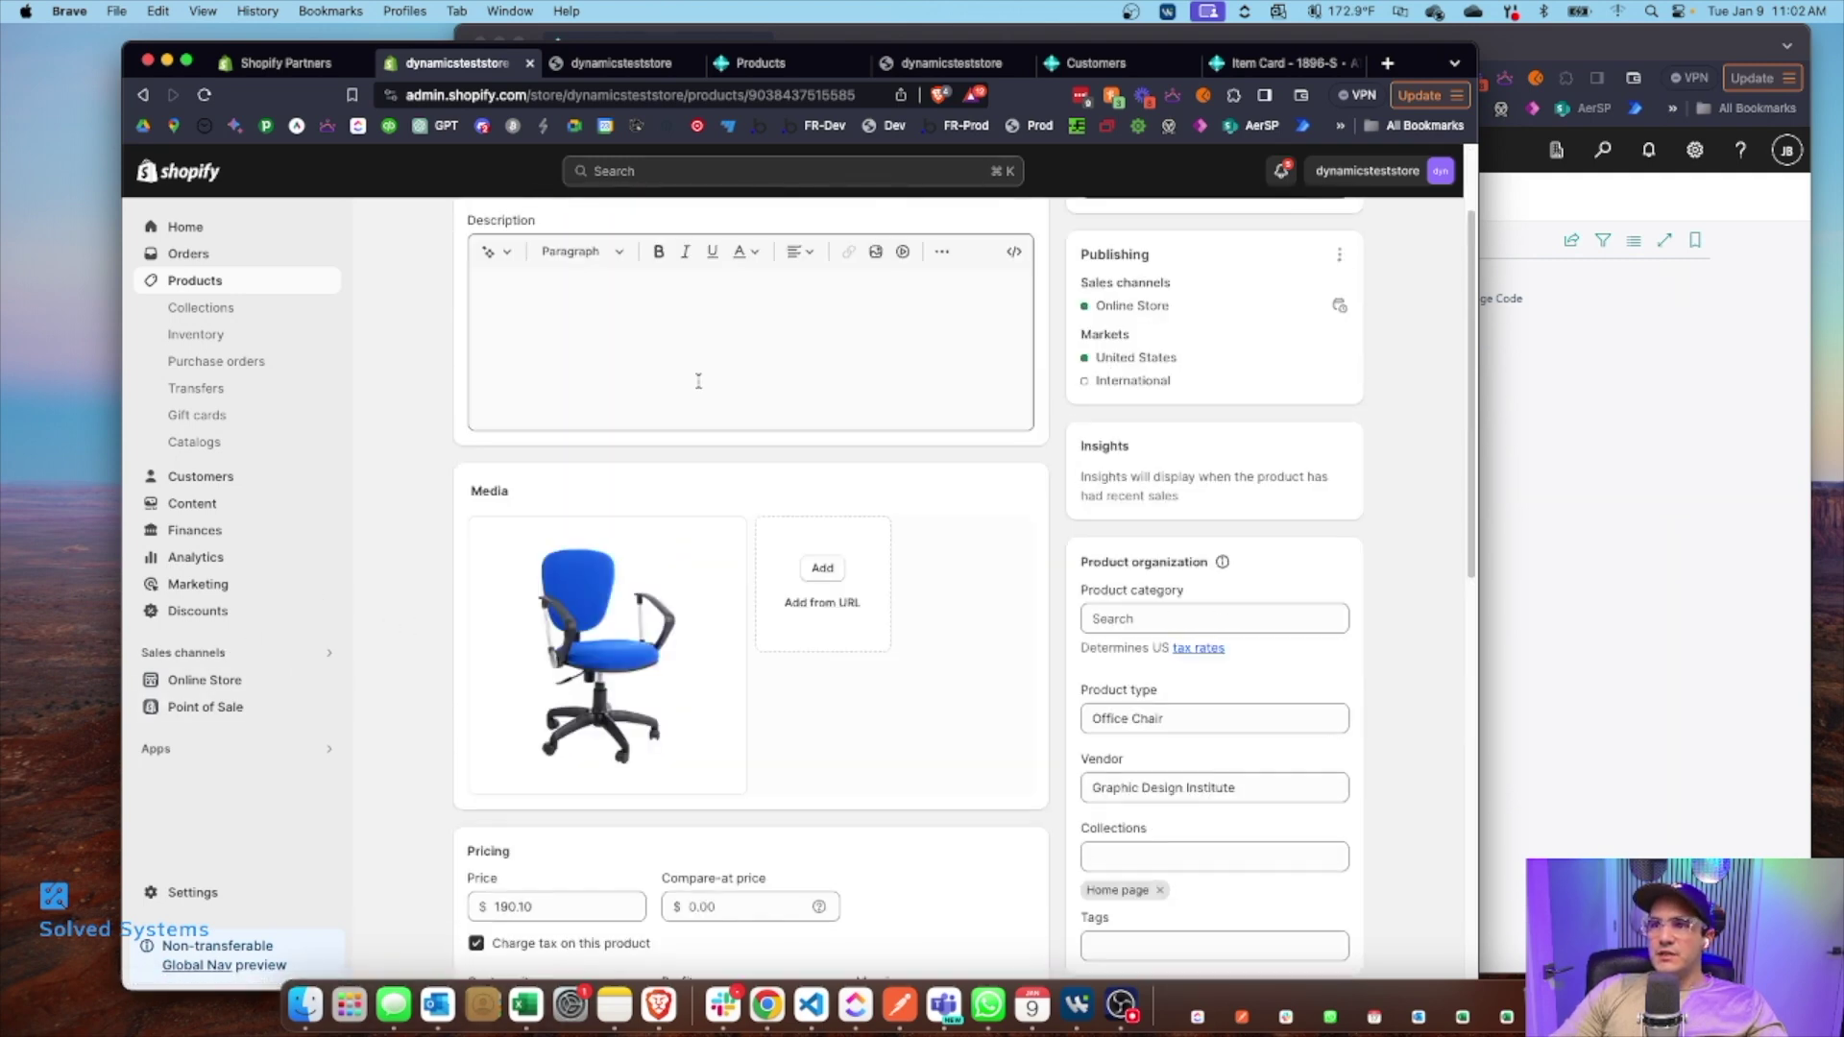
click(795, 65)
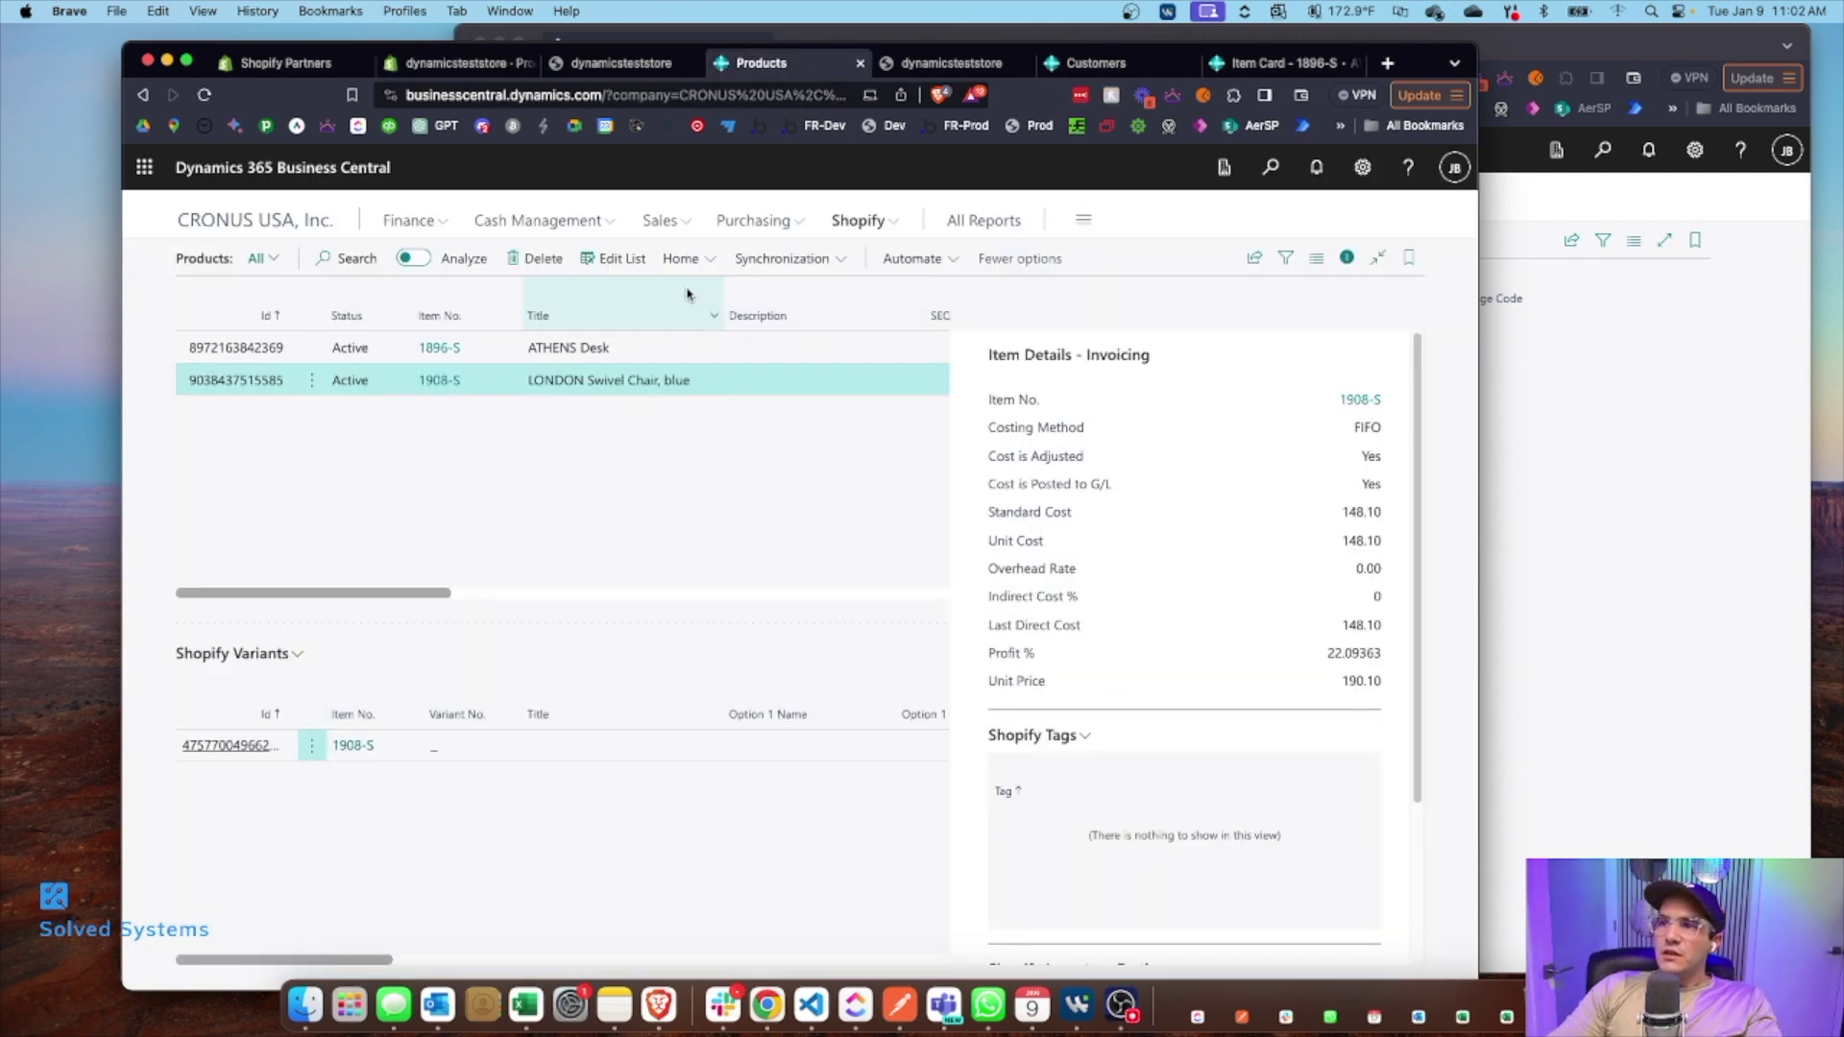
click(704, 260)
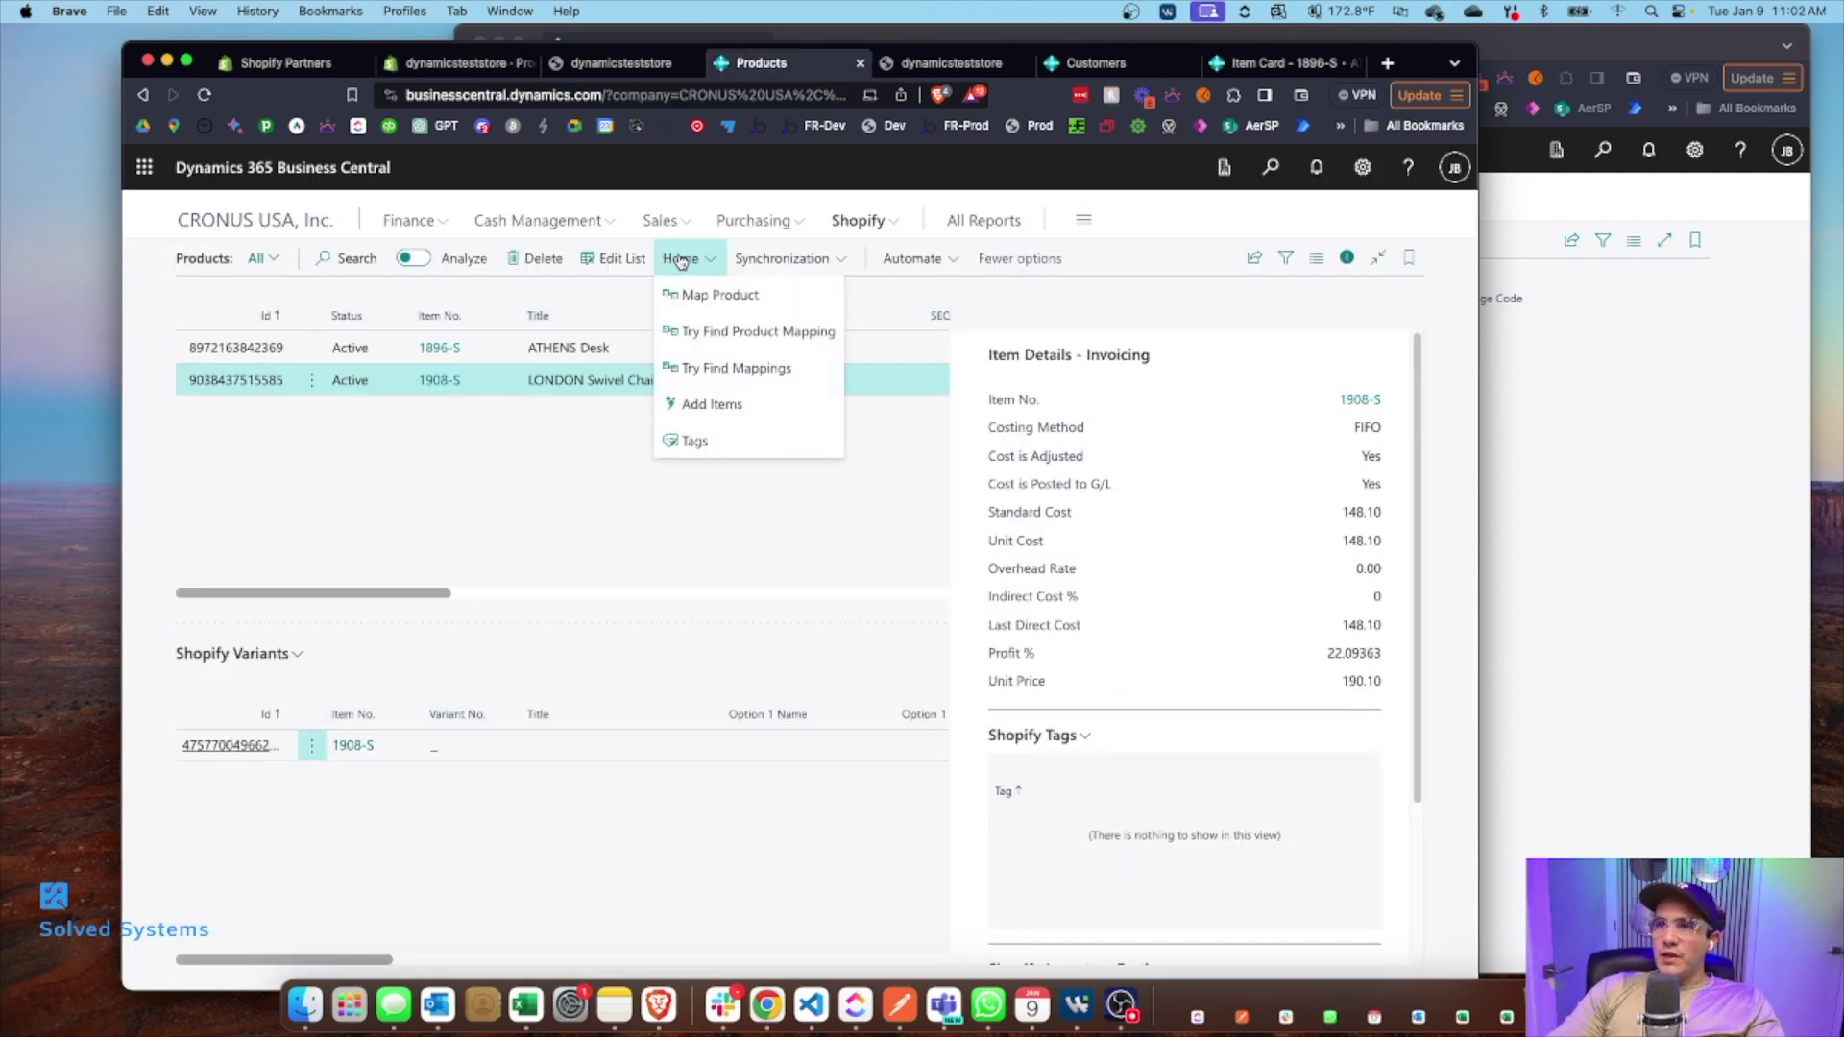
click(708, 404)
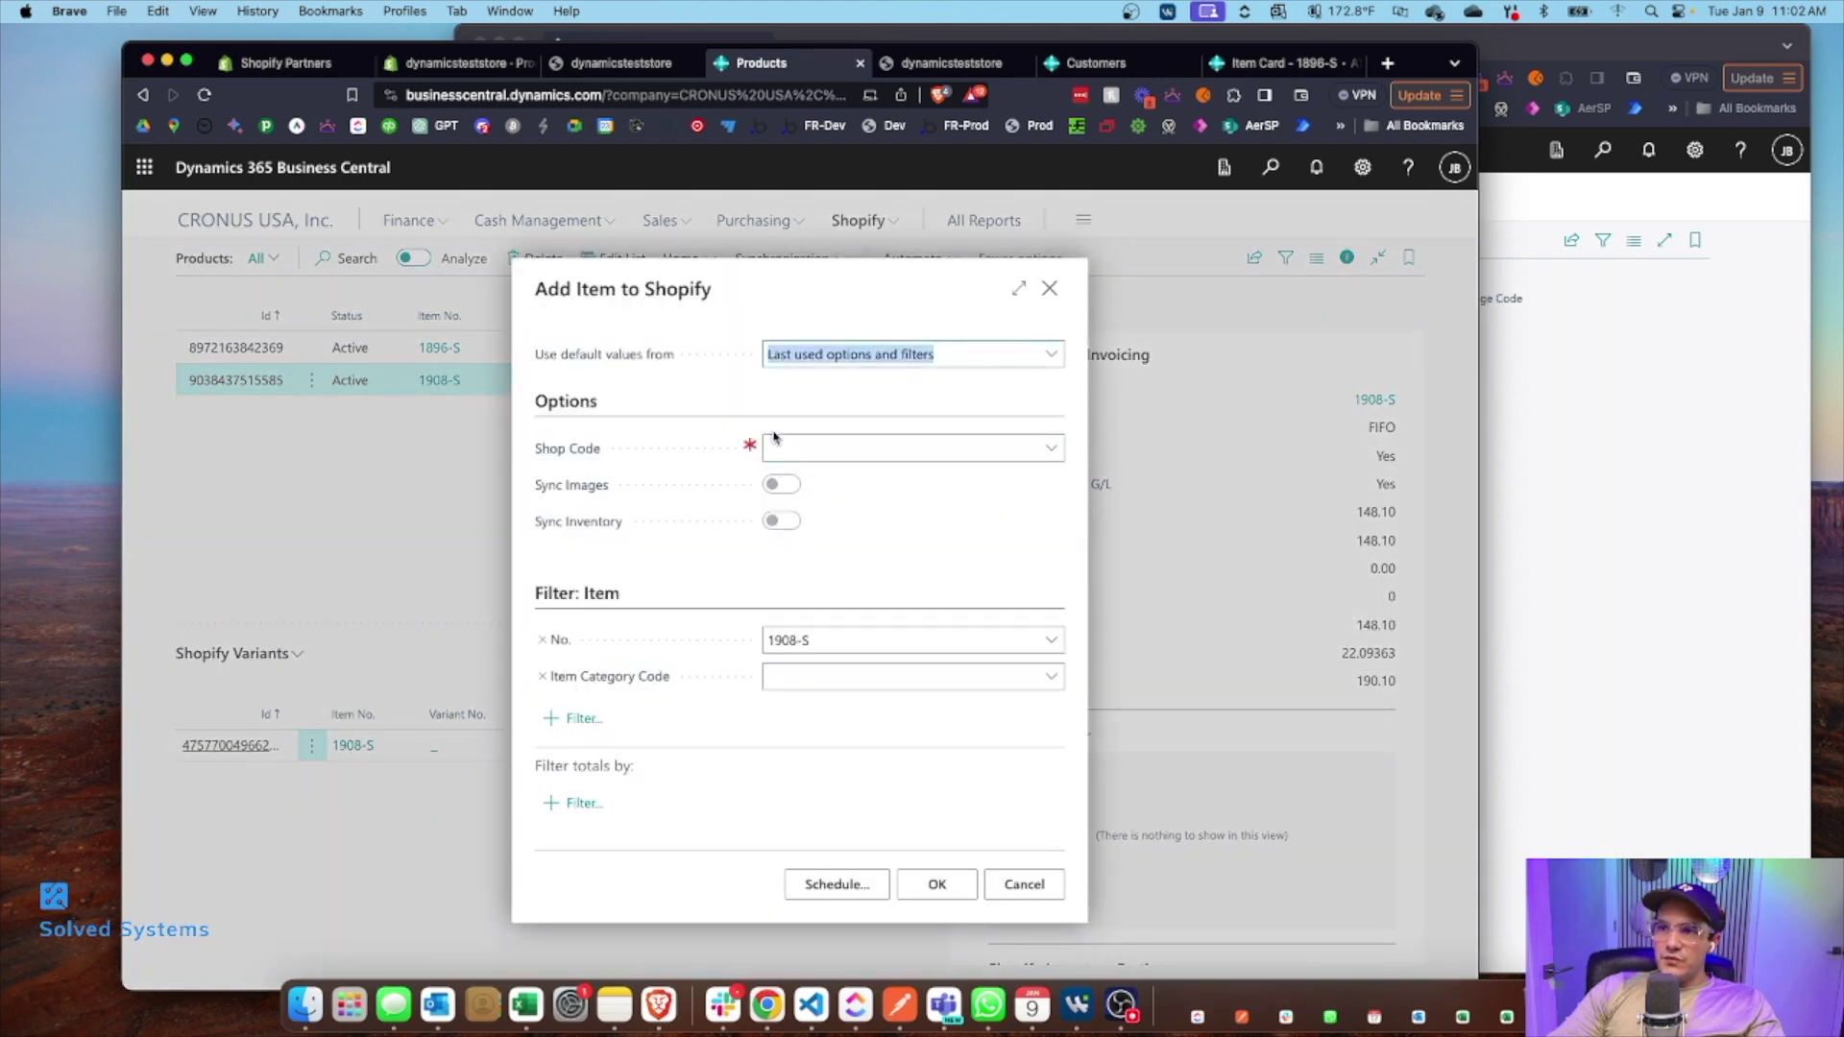
click(952, 456)
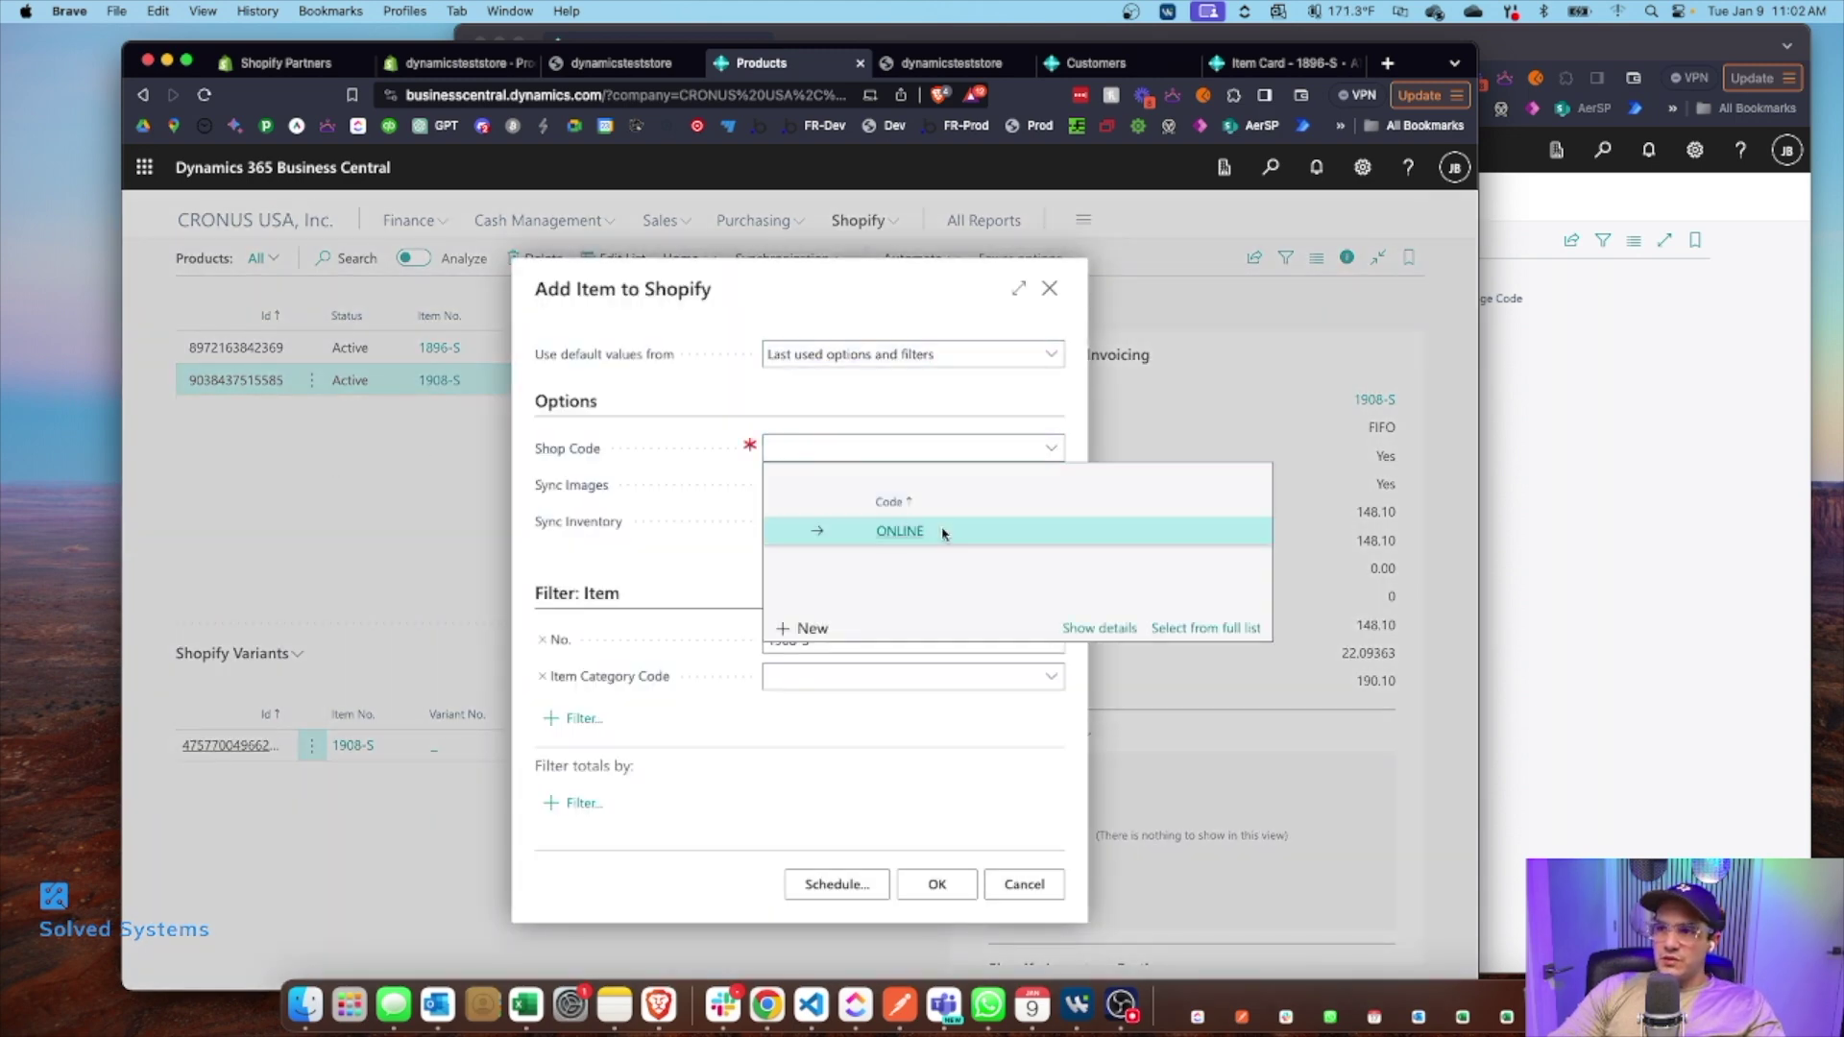
click(947, 526)
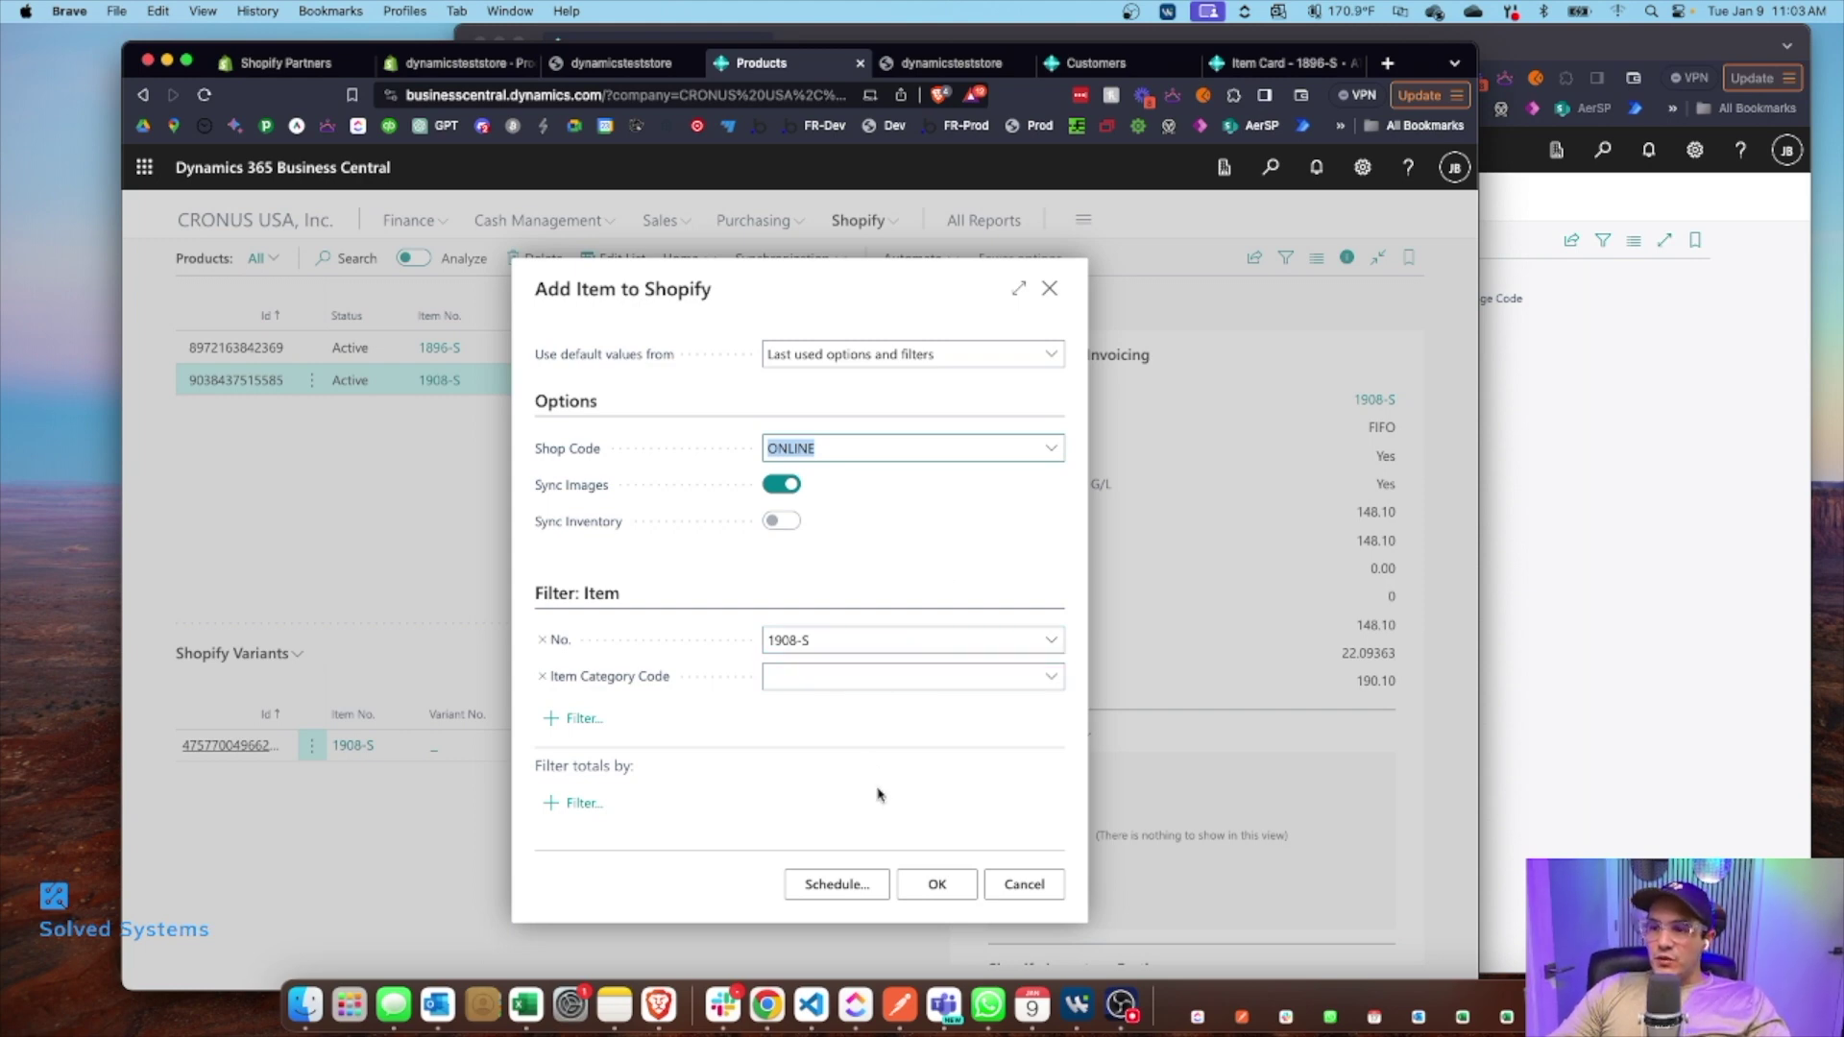
click(1055, 296)
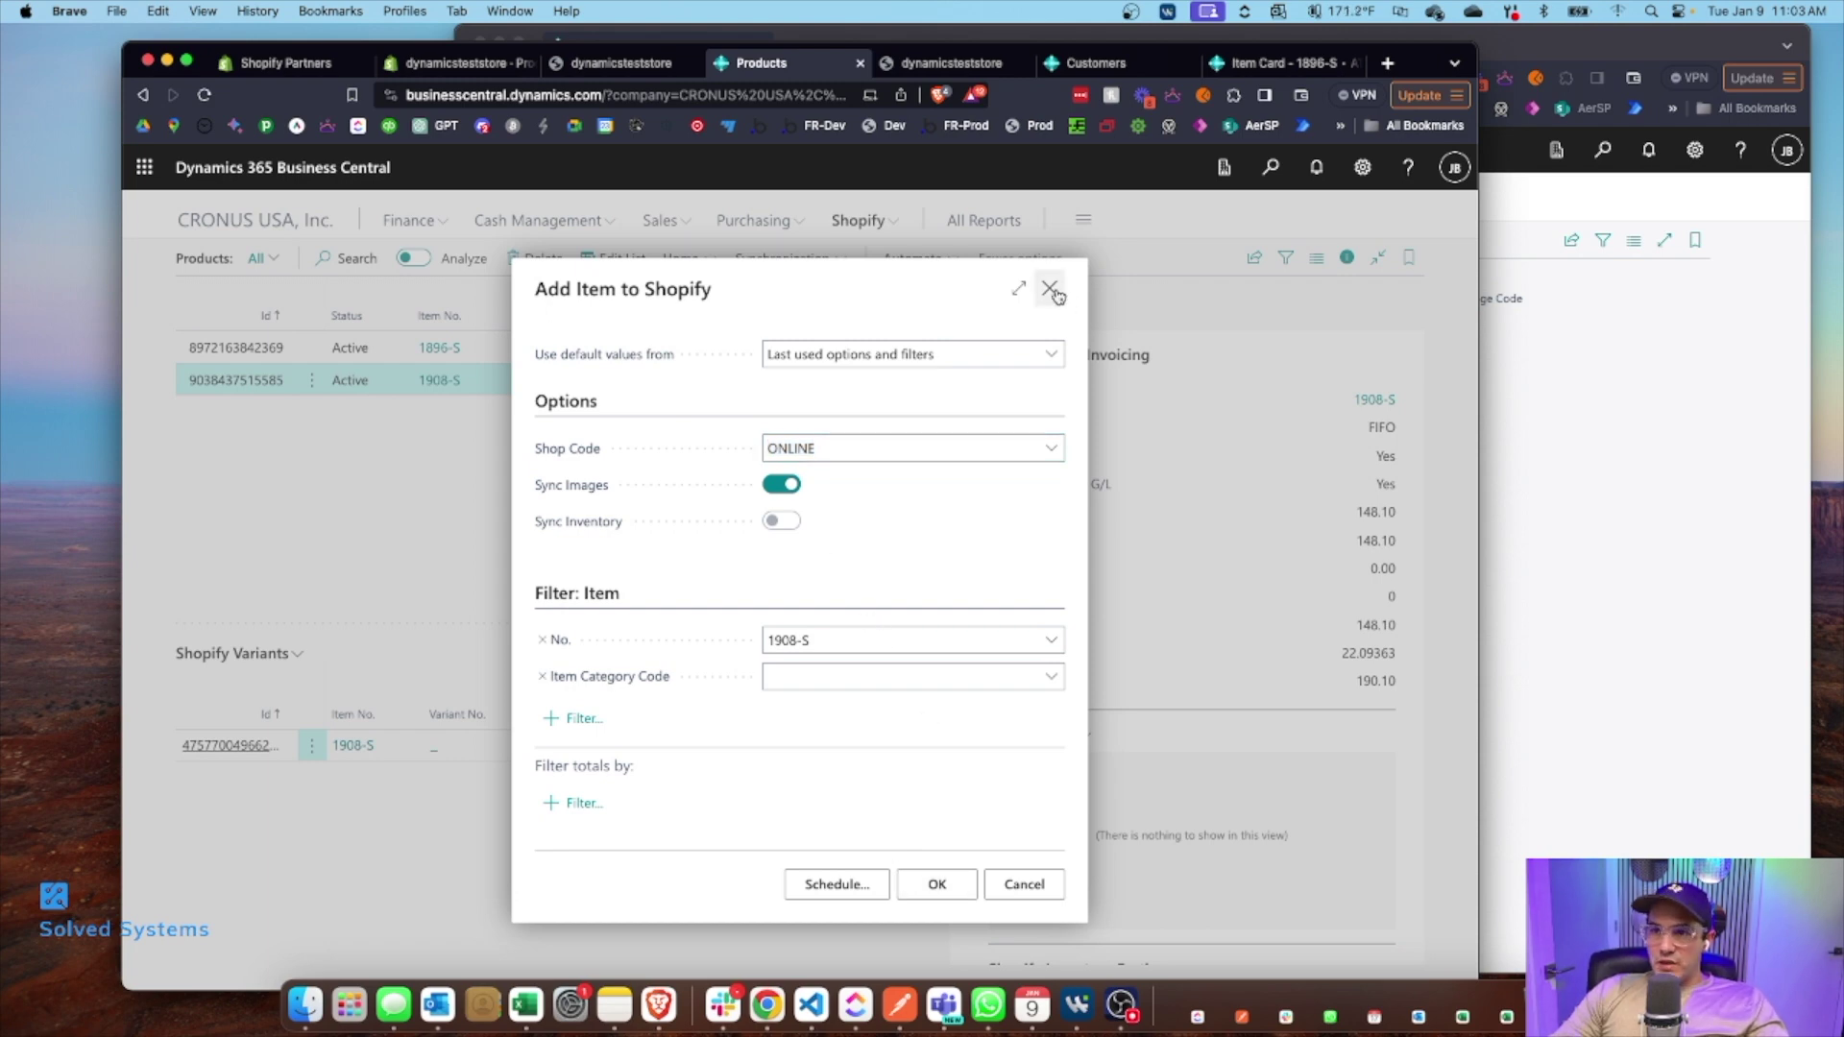